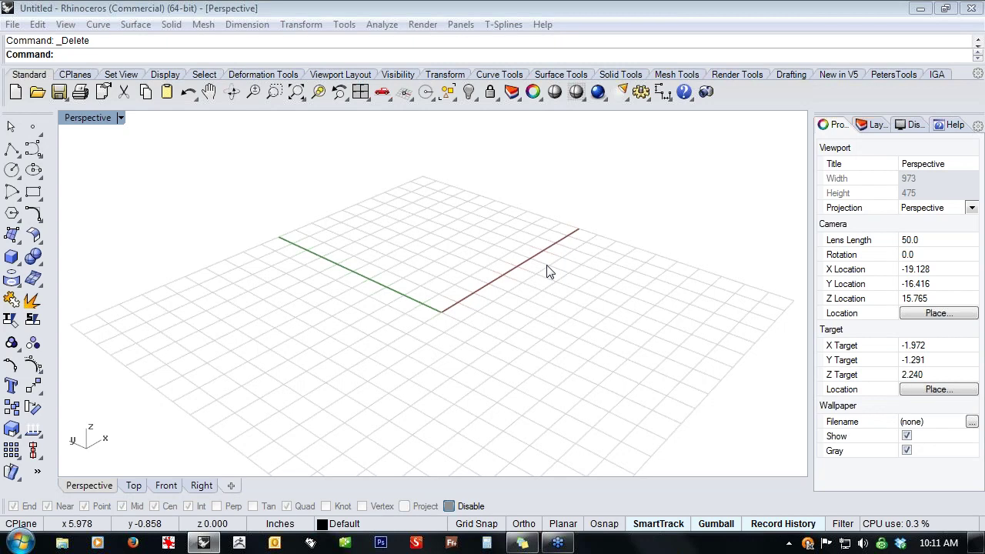
# - Inspect the empty construction grid around the origin by rotating, zooming and panning the Perspective view
pyautogui.moveTo(567, 299); pyautogui.dragTo(448, 282, button='right')
pyautogui.scroll(-1, 440, 264)
pyautogui.scroll(2, 440, 264)
pyautogui.scroll(2, 440, 263)
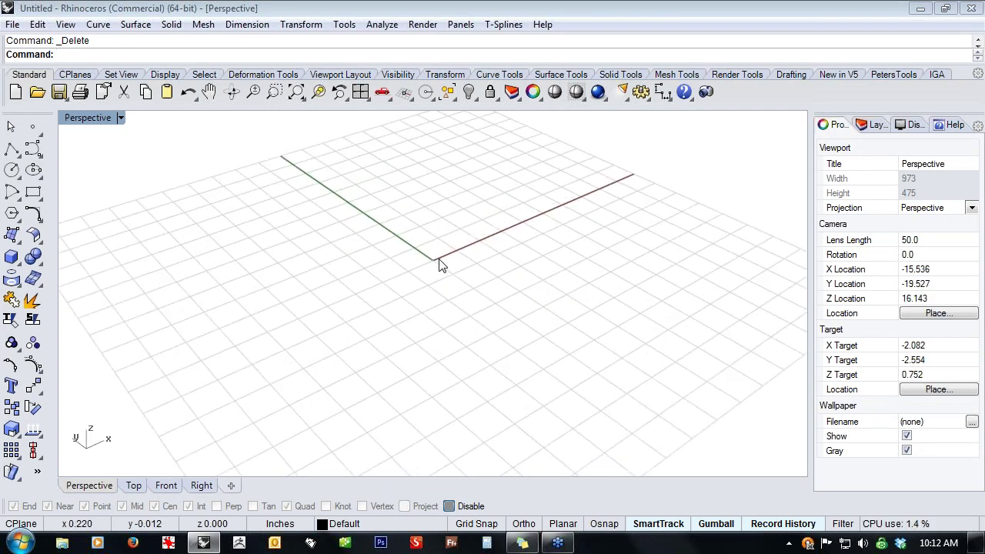
pyautogui.scroll(-3, 440, 264)
pyautogui.scroll(1, 440, 264)
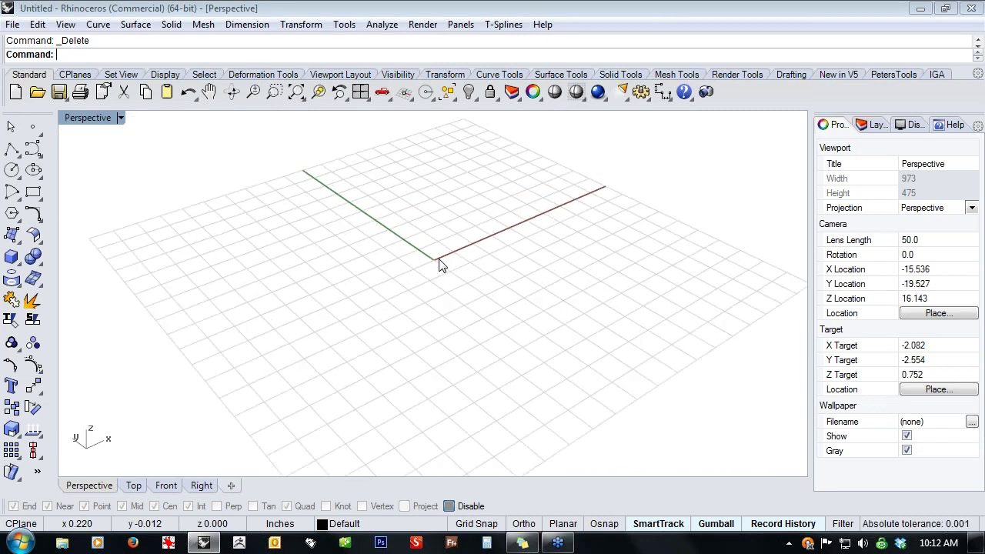
pyautogui.scroll(3, 441, 258)
pyautogui.keyDown('ctrl'); pyautogui.moveTo(451, 210); pyautogui.dragTo(462, 283, button='right'); pyautogui.keyUp('ctrl')
pyautogui.scroll(5, 462, 283)
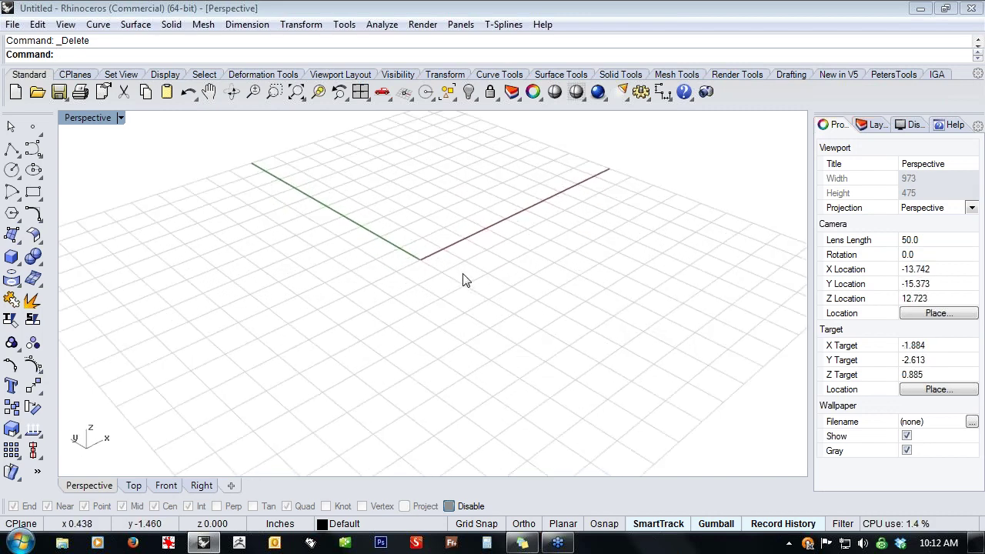
pyautogui.scroll(-5, 461, 274)
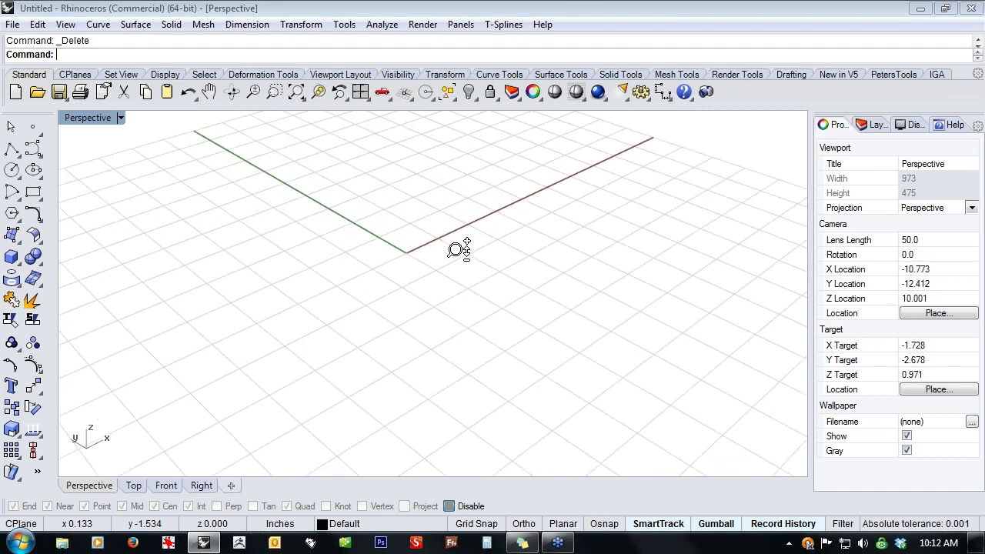
pyautogui.scroll(4, 454, 285)
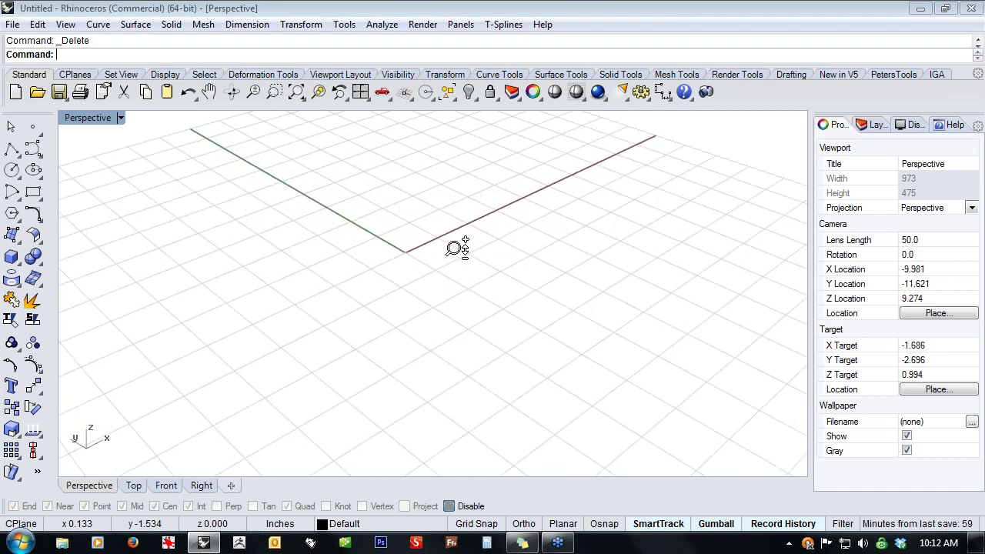
pyautogui.scroll(-2, 453, 291)
pyautogui.scroll(3, 451, 274)
pyautogui.scroll(-1, 441, 277)
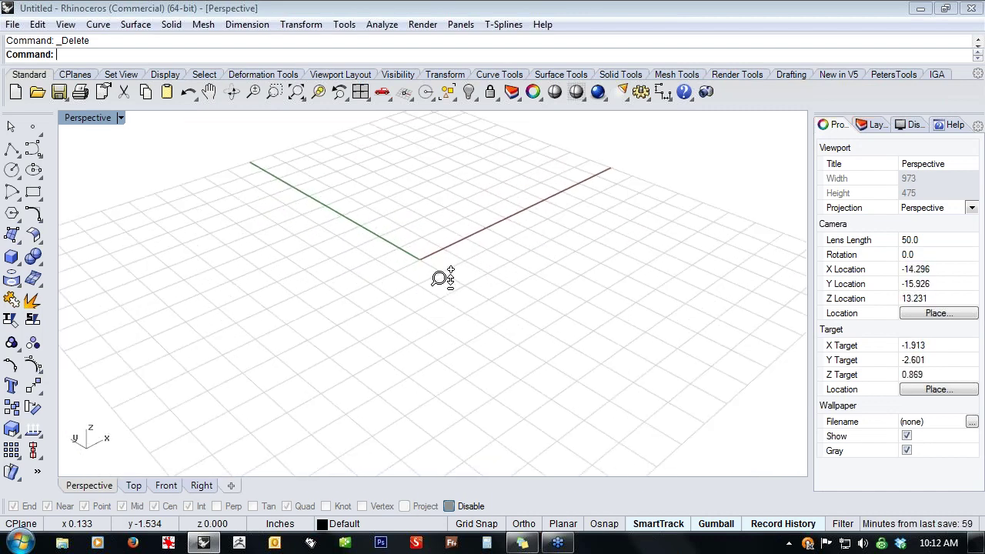
pyautogui.keyDown('shift'); pyautogui.moveTo(423, 279); pyautogui.dragTo(448, 282, button='right'); pyautogui.keyUp('shift')
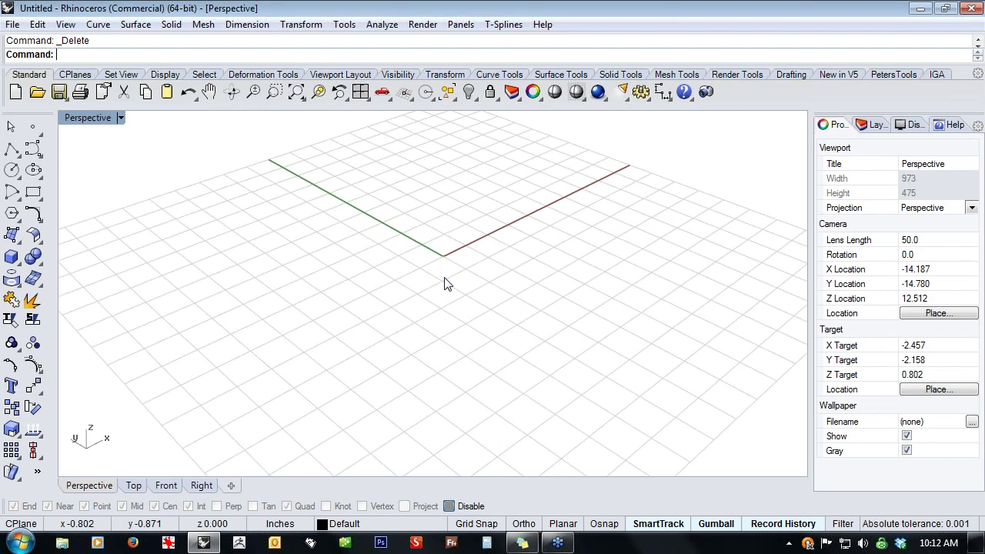
pyautogui.scroll(1, 451, 280)
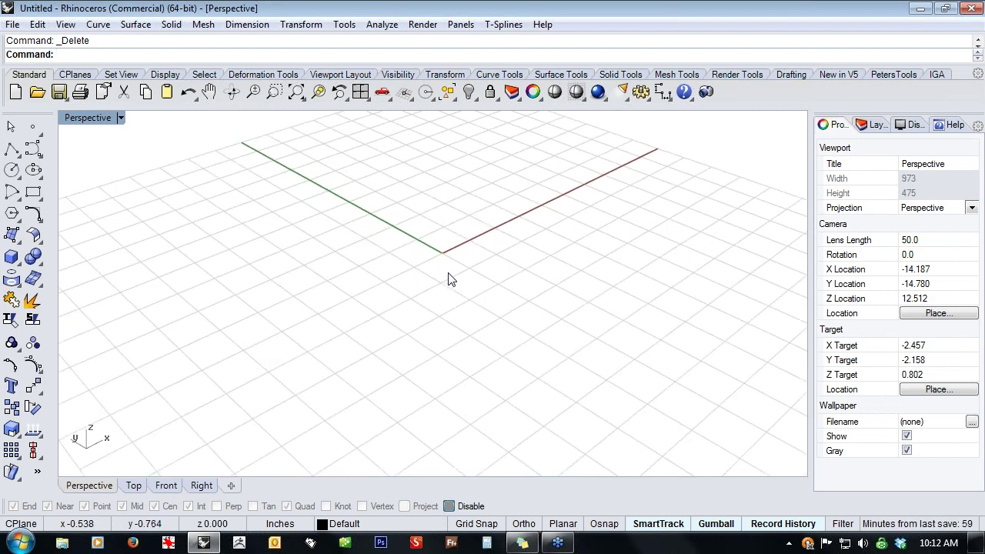
pyautogui.scroll(2, 450, 274)
pyautogui.scroll(-11, 452, 270)
pyautogui.scroll(7, 452, 269)
pyautogui.scroll(1, 452, 273)
pyautogui.scroll(-1, 453, 273)
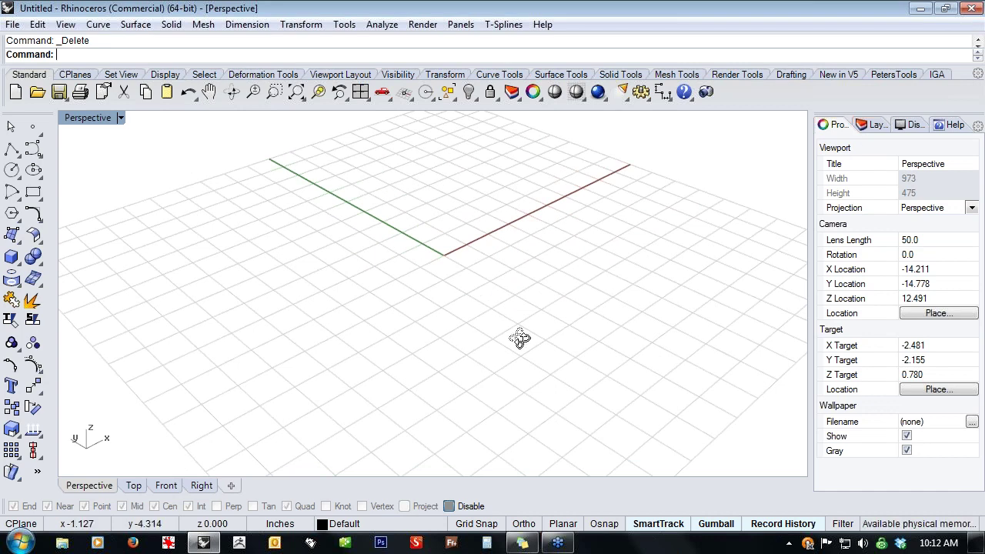
pyautogui.moveTo(519, 338); pyautogui.dragTo(425, 322, button='right')
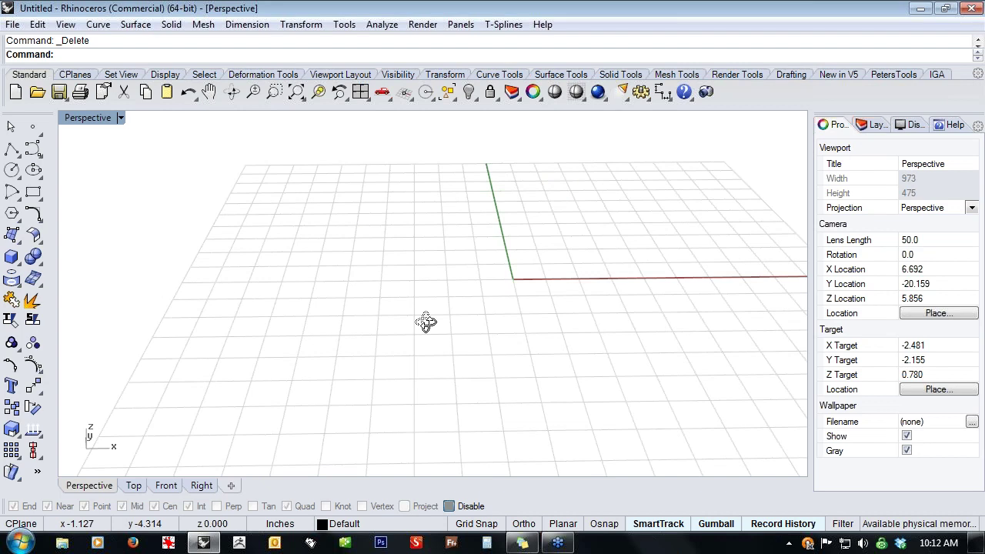
pyautogui.moveTo(425, 322); pyautogui.dragTo(132, 491, button='right')
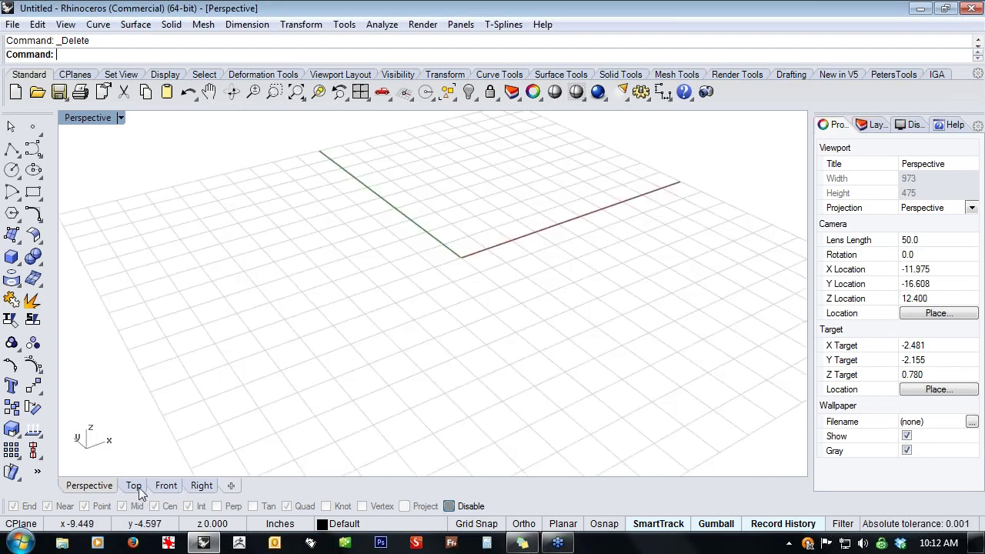
# - View the grid in the Top, Front and Right views and return to the Perspective view
pyautogui.click(132, 486)
pyautogui.click(167, 486)
pyautogui.click(200, 486)
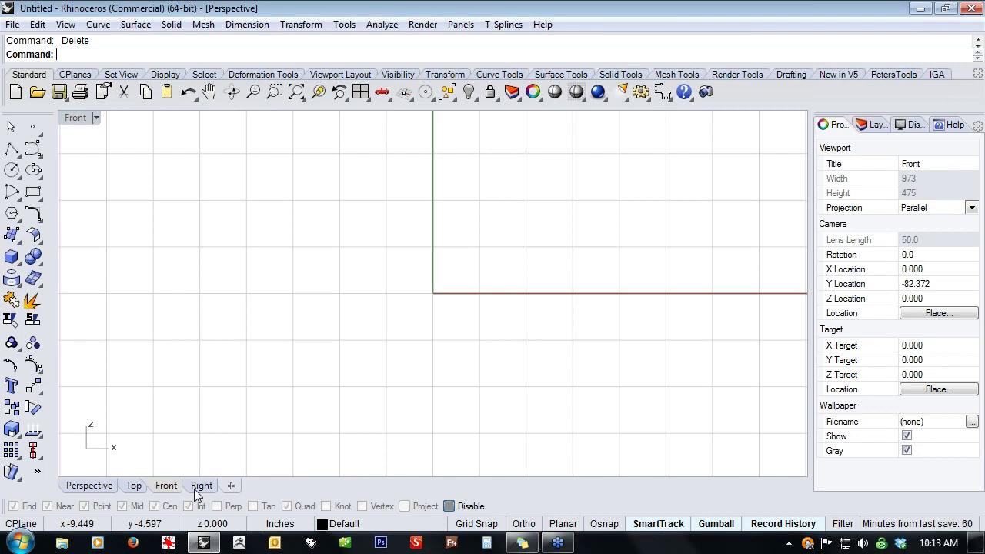
pyautogui.click(90, 487)
pyautogui.moveTo(453, 372); pyautogui.dragTo(500, 332, button='right')
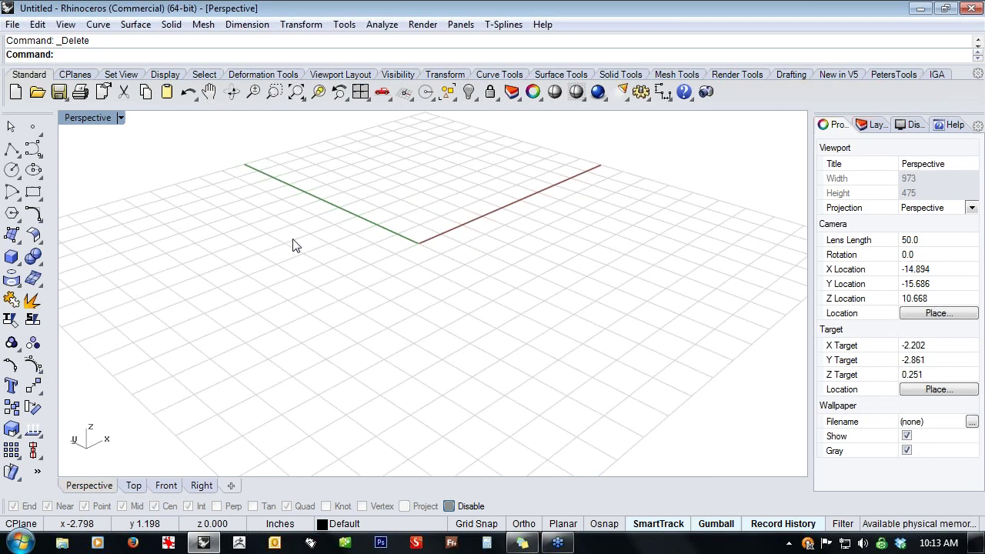
# - Restore the four-viewport layout and reposition the grid in the Perspective, Top, Front and Right viewports
pyautogui.doubleClick(98, 119)
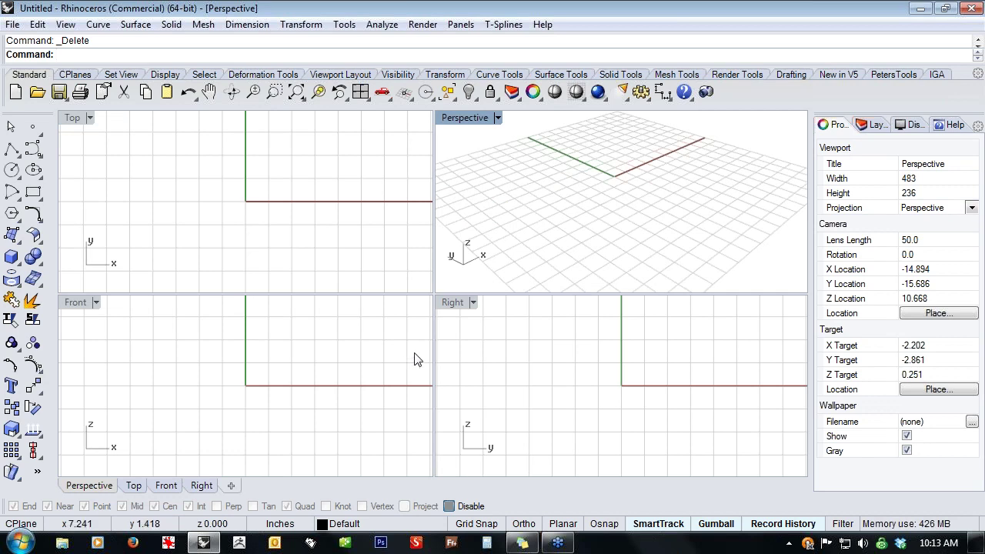
pyautogui.moveTo(592, 220); pyautogui.dragTo(630, 223, button='right')
pyautogui.moveTo(300, 207)
pyautogui.mouseDown(button='right')
pyautogui.moveTo(243, 225)
pyautogui.moveTo(282, 207)
pyautogui.mouseUp(button='right')
pyautogui.moveTo(311, 398); pyautogui.dragTo(323, 392, button='right')
pyautogui.moveTo(644, 418); pyautogui.dragTo(567, 427, button='right')
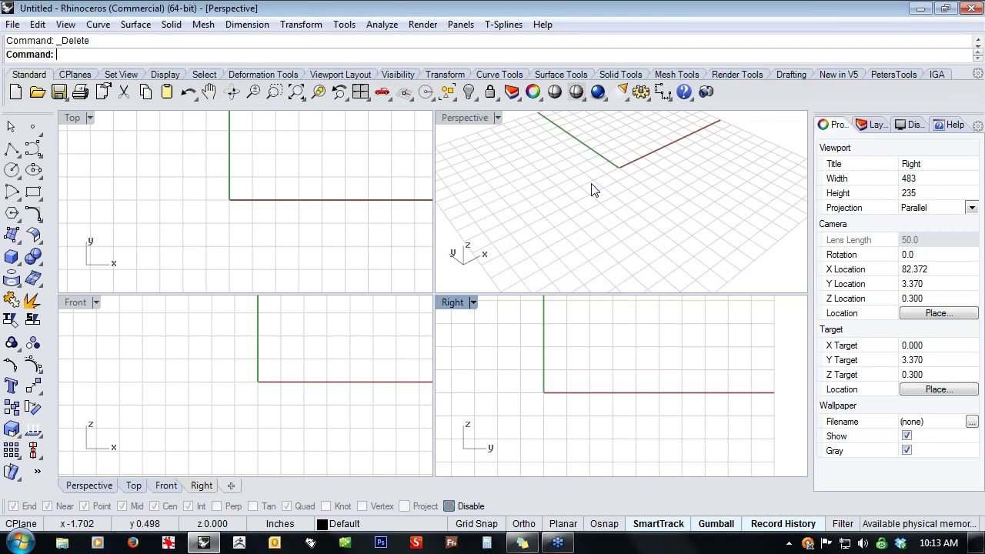
pyautogui.keyDown('shift'); pyautogui.moveTo(592, 190); pyautogui.dragTo(546, 236, button='right'); pyautogui.keyUp('shift')
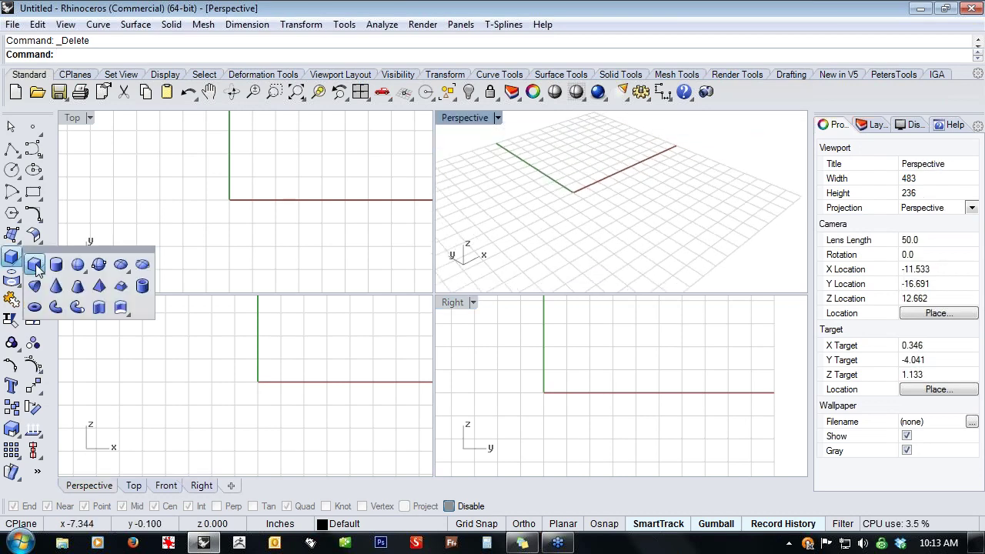
# - Draw a solid box near the grid origin in the Perspective viewport, picking two base corners and a height
pyautogui.click(36, 264)
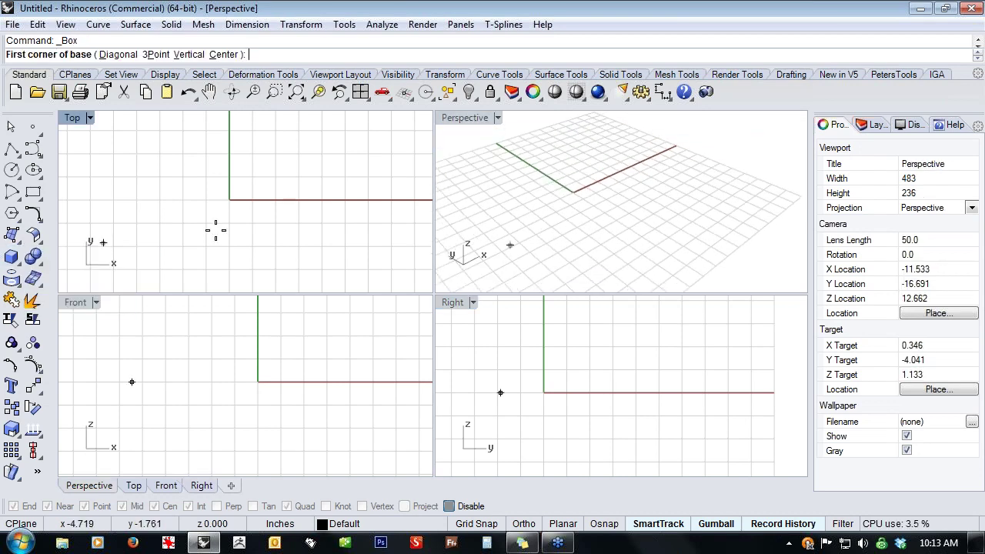
pyautogui.click(568, 180)
pyautogui.click(599, 239)
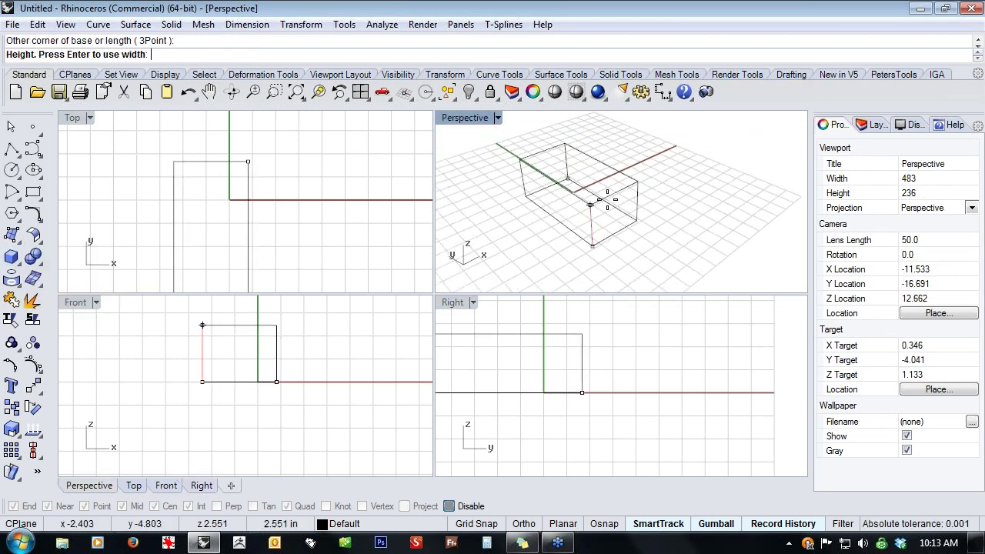
pyautogui.click(664, 241)
pyautogui.moveTo(666, 244)
pyautogui.keyDown('shift'); pyautogui.mouseDown(button='right')
pyautogui.moveTo(655, 202)
pyautogui.moveTo(681, 226)
pyautogui.moveTo(666, 237)
pyautogui.mouseUp(button='right'); pyautogui.keyUp('shift')
pyautogui.keyDown('shift'); pyautogui.moveTo(514, 254); pyautogui.dragTo(534, 242, button='right'); pyautogui.keyUp('shift')
pyautogui.scroll(-1, 315, 240)
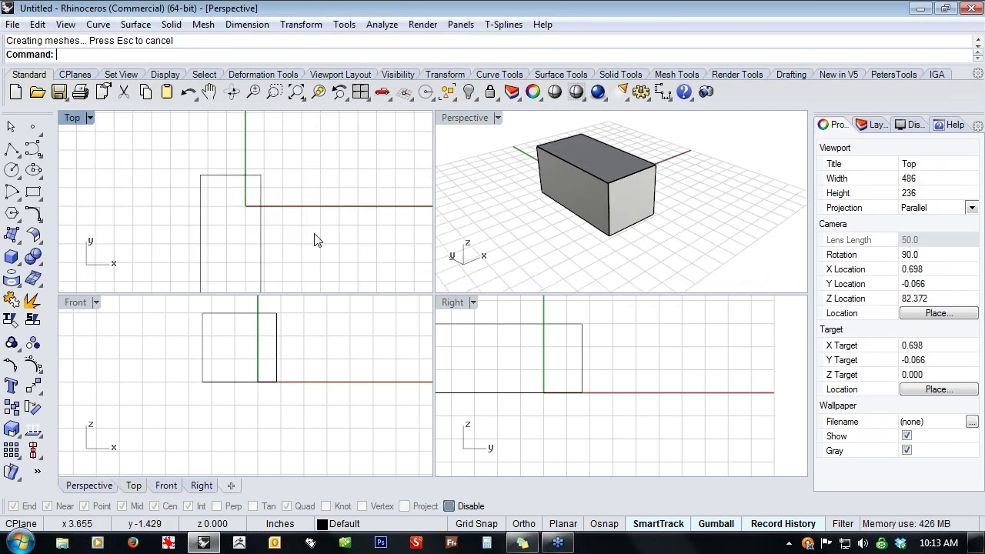
# - Select and deselect the box, and review the display modes offered for the Perspective and Top viewports without changing them
pyautogui.click(587, 198)
pyautogui.click(488, 196)
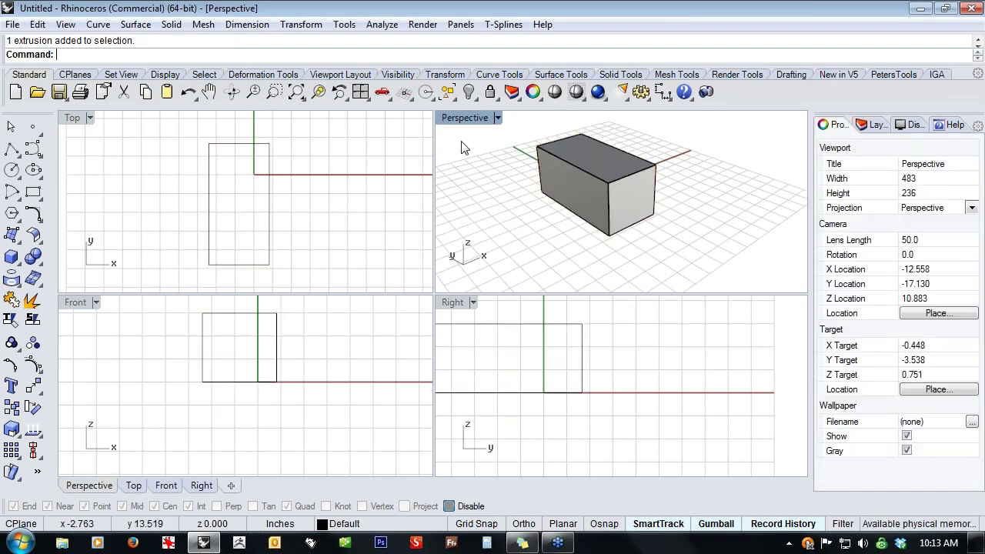
pyautogui.click(464, 122)
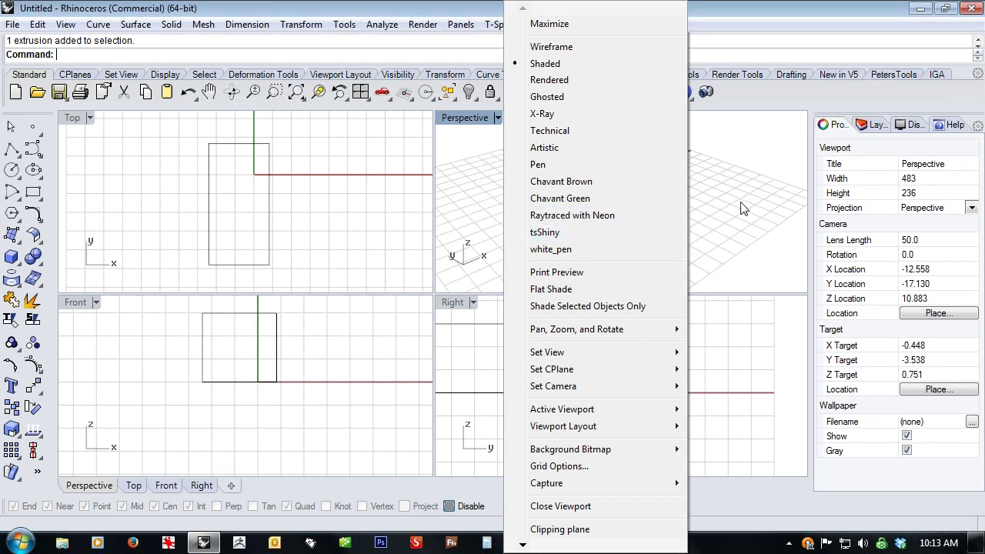
pyautogui.click(566, 233)
pyautogui.click(327, 228)
pyautogui.moveTo(327, 228); pyautogui.dragTo(323, 213, button='right')
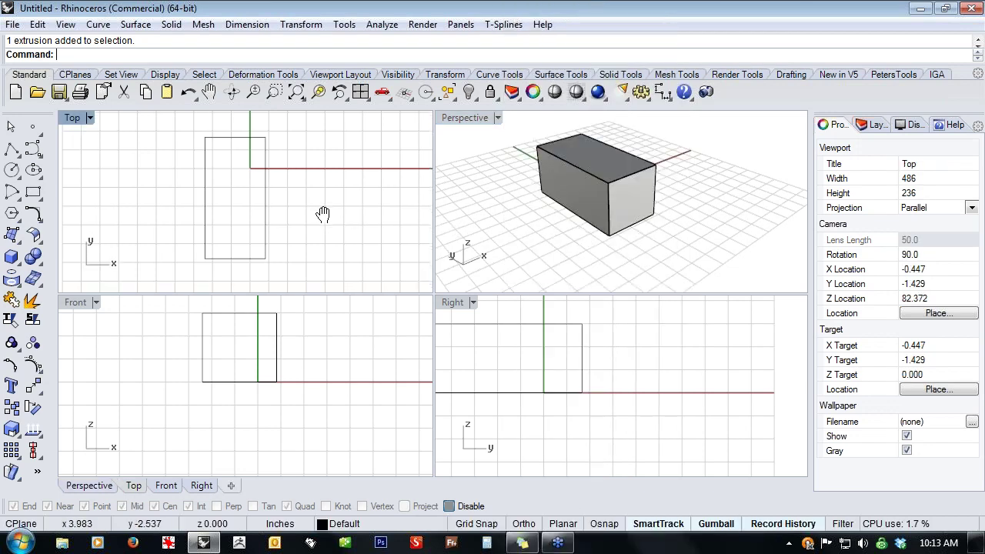
pyautogui.click(77, 120)
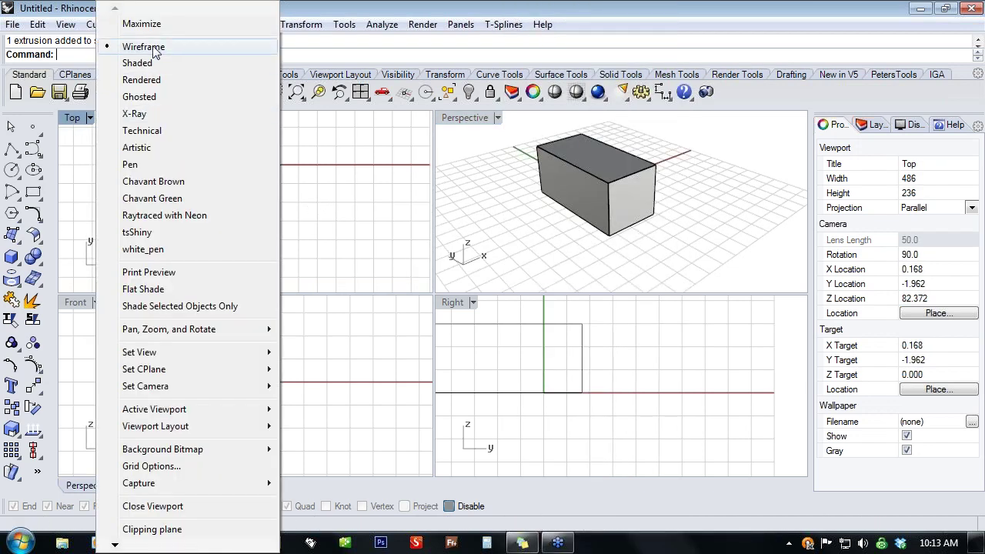
pyautogui.click(513, 198)
# - Maximize the Perspective viewport with the box in view
pyautogui.click(556, 240)
pyautogui.moveTo(556, 241); pyautogui.dragTo(589, 167, button='right')
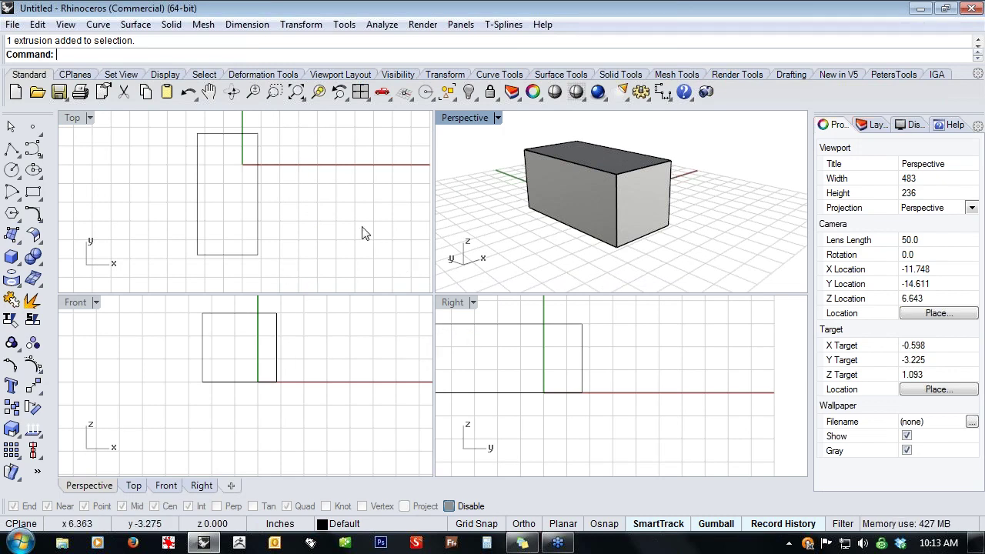
pyautogui.doubleClick(469, 121)
pyautogui.moveTo(446, 314); pyautogui.dragTo(561, 293, button='right')
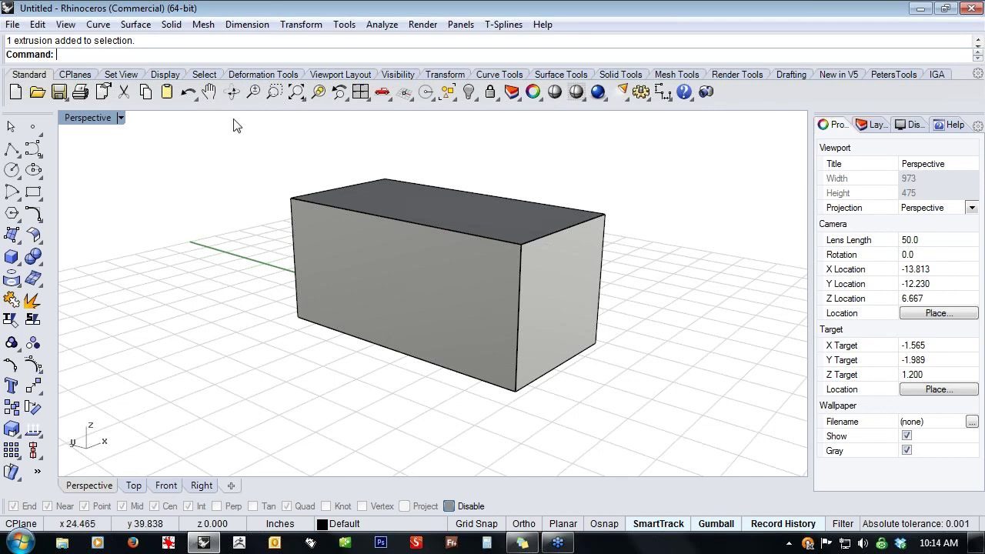
# - Review the tool groups for construction planes, view setting, display, selection, deformation and viewport layout
pyautogui.click(75, 74)
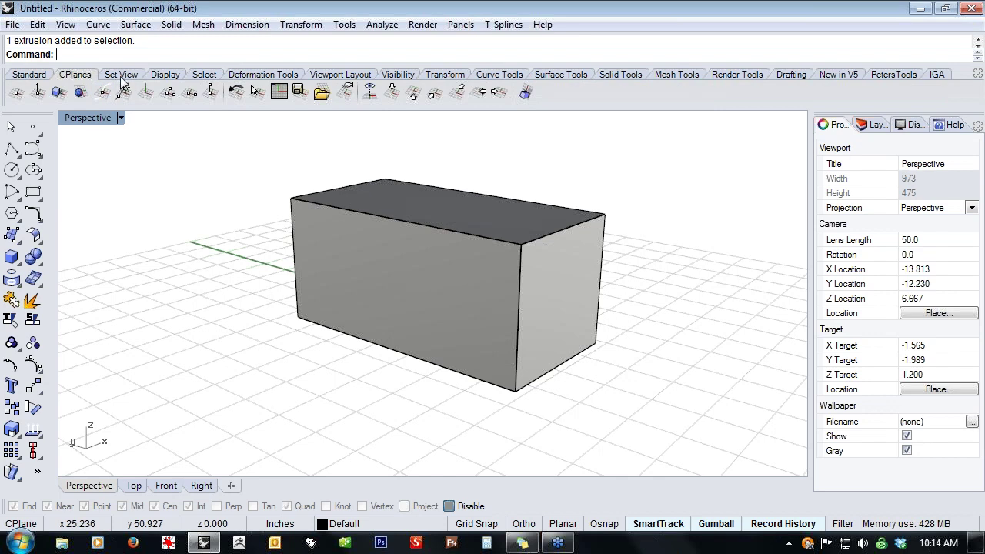
pyautogui.click(123, 76)
pyautogui.click(164, 75)
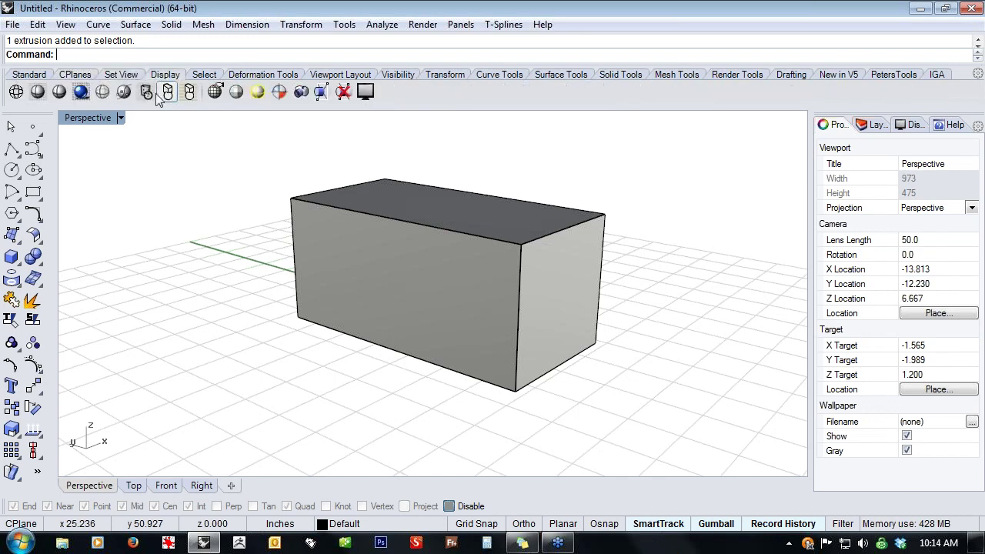
pyautogui.click(205, 74)
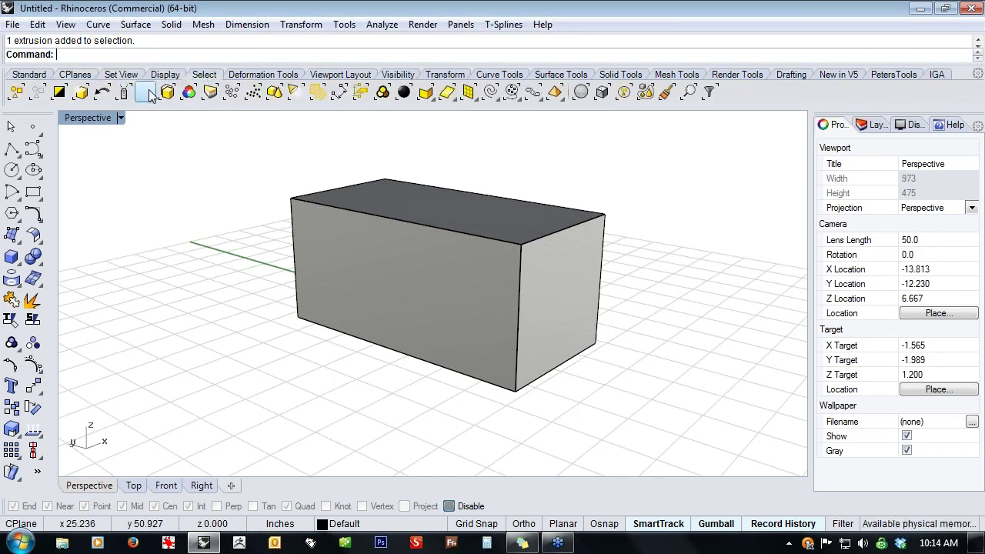
pyautogui.click(264, 75)
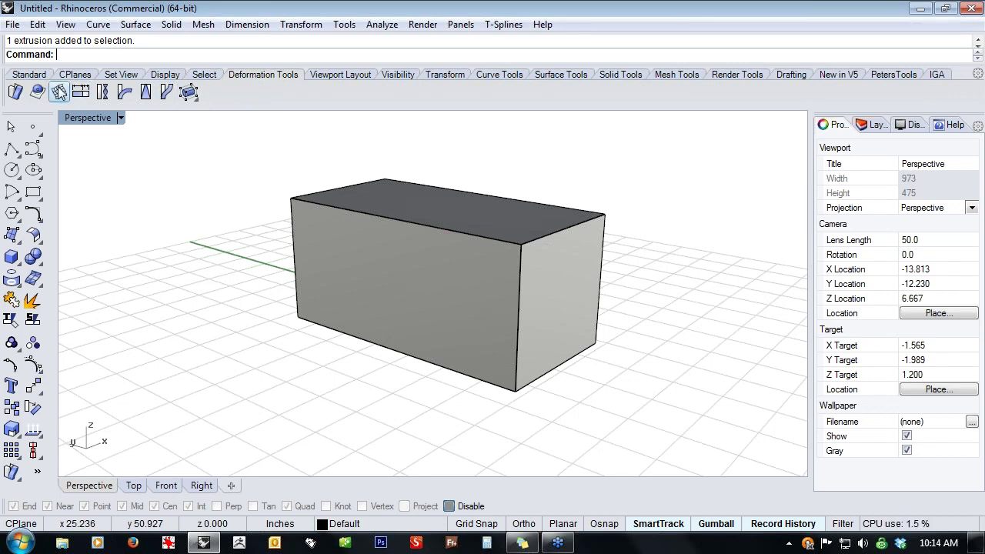
pyautogui.click(341, 76)
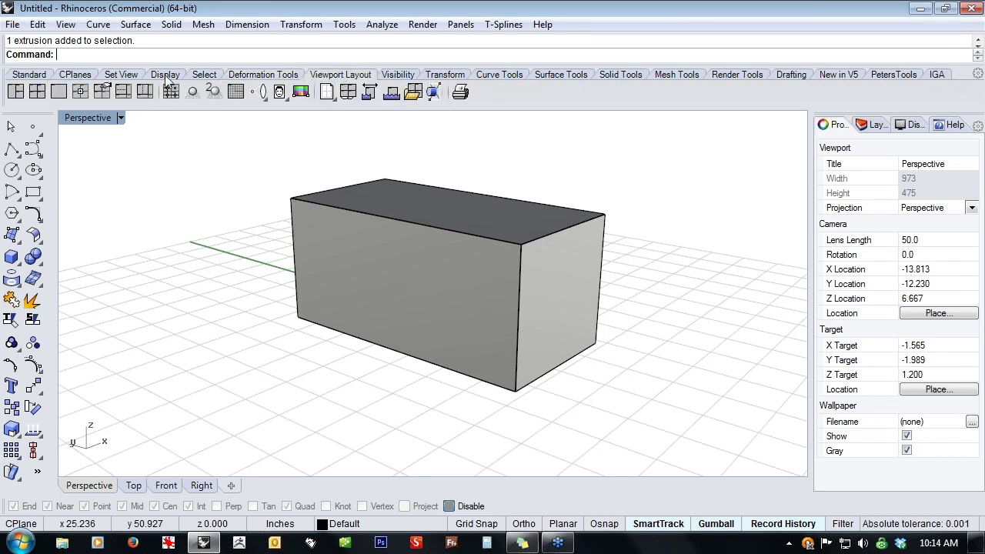
# - Move the Viewport Layout tool group after New in V5, and remove it from the row by detaching and closing it
pyautogui.moveTo(344, 75); pyautogui.dragTo(827, 83)
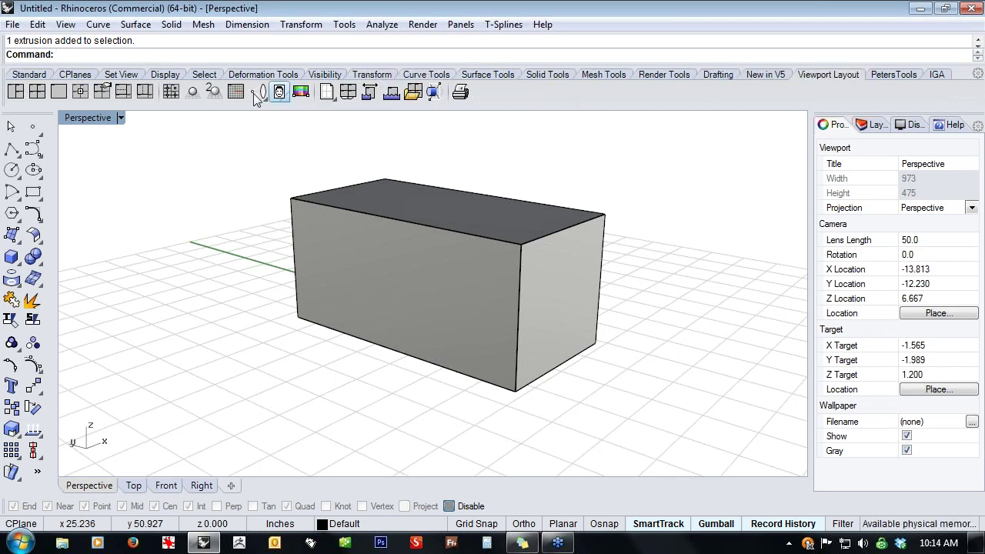
pyautogui.click(35, 75)
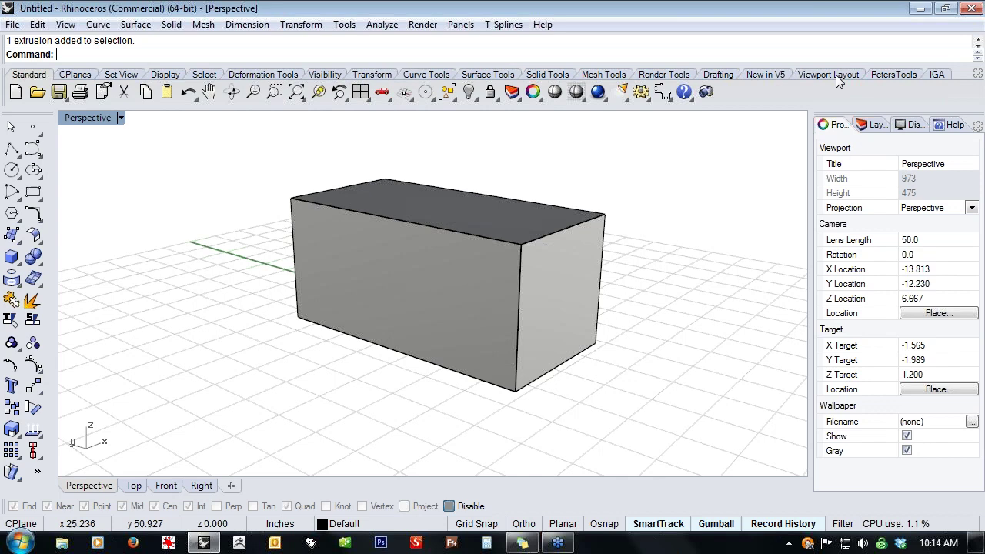
pyautogui.moveTo(833, 74); pyautogui.dragTo(397, 135)
pyautogui.click(481, 134)
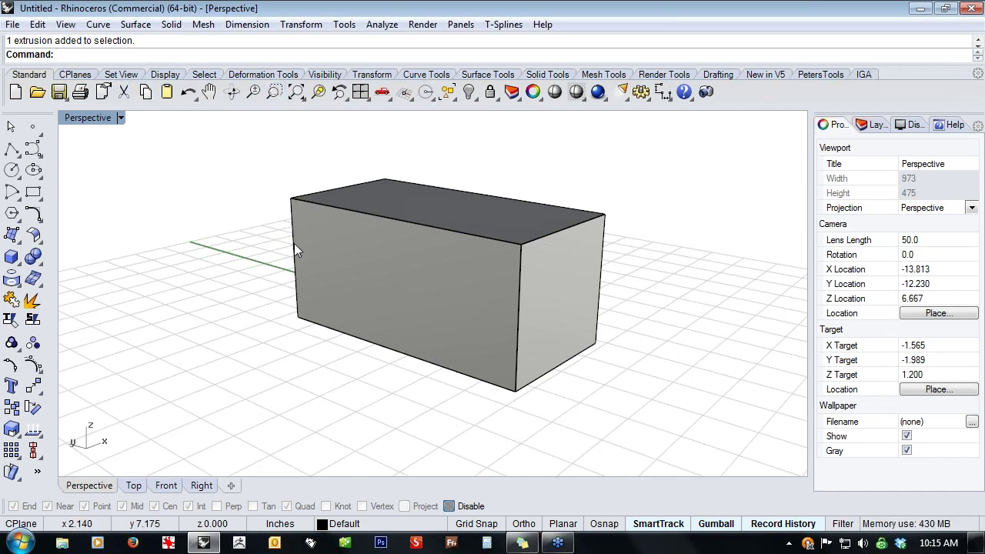
# - Delete the box from the Perspective viewport
pyautogui.click(391, 270)
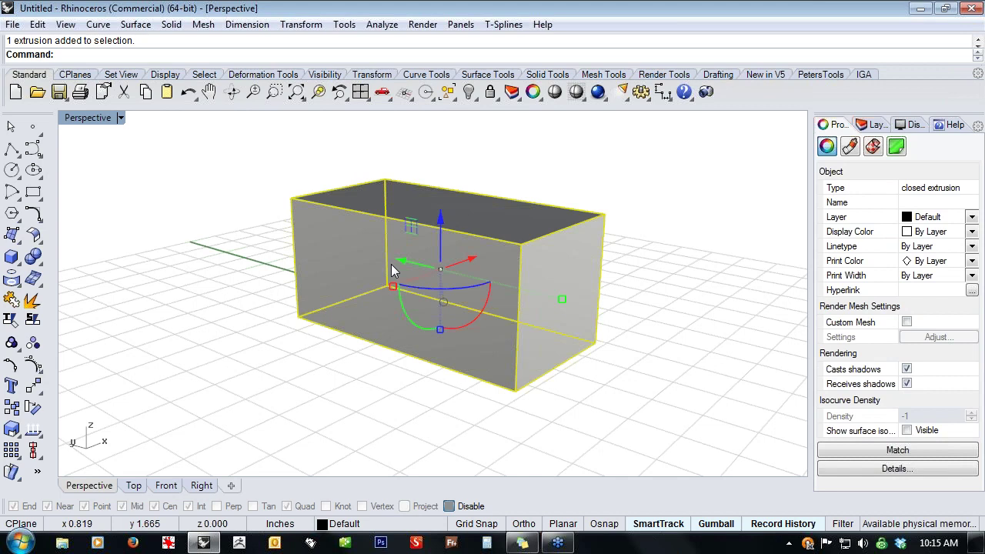
pyautogui.press('Delete')
pyautogui.moveTo(441, 301); pyautogui.dragTo(450, 277, button='right')
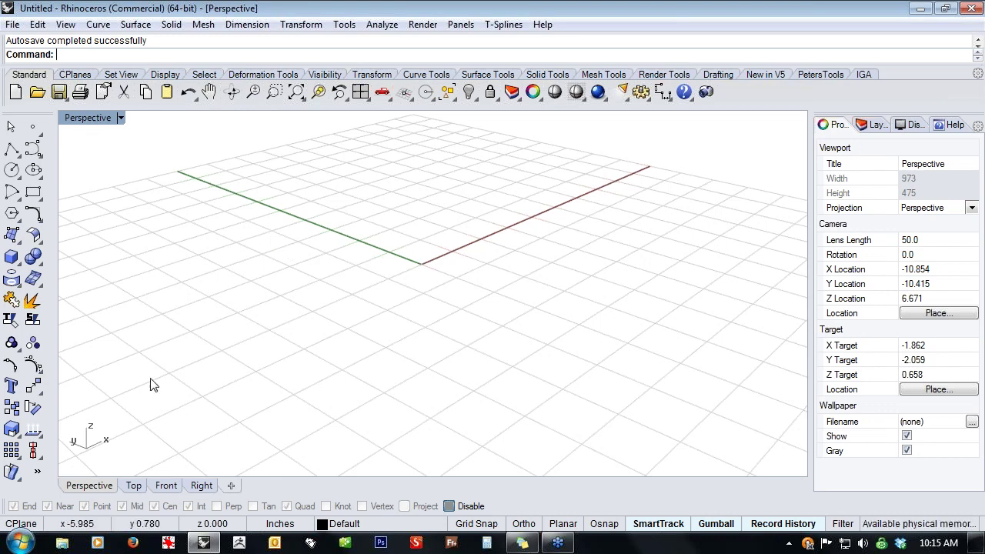
# - Place the bottle image as a picture frame in the Front viewport, starting on the horizontal axis just left of the origin
pyautogui.click(166, 485)
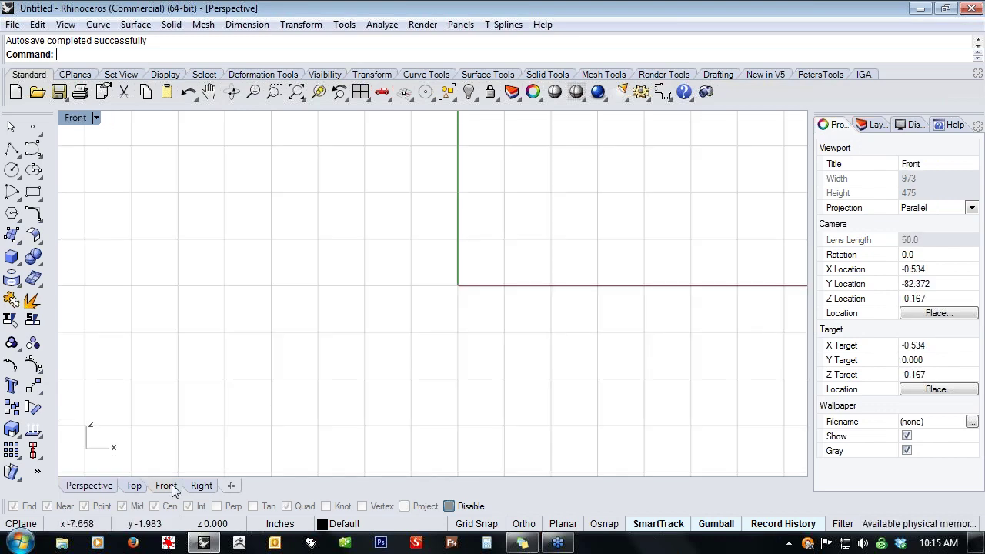
pyautogui.moveTo(380, 354); pyautogui.dragTo(422, 320, button='right')
pyautogui.scroll(2, 424, 290)
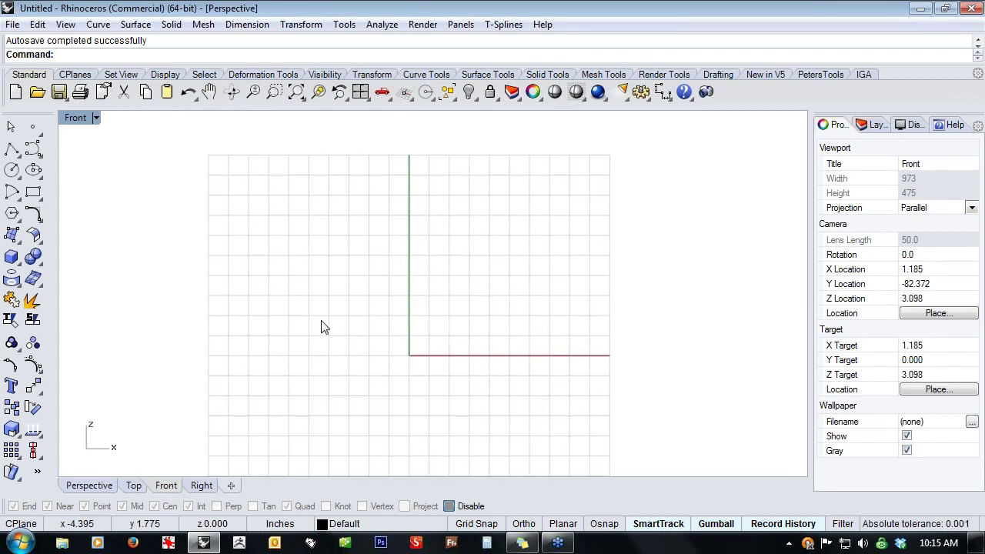
pyautogui.write('PictureFrame')
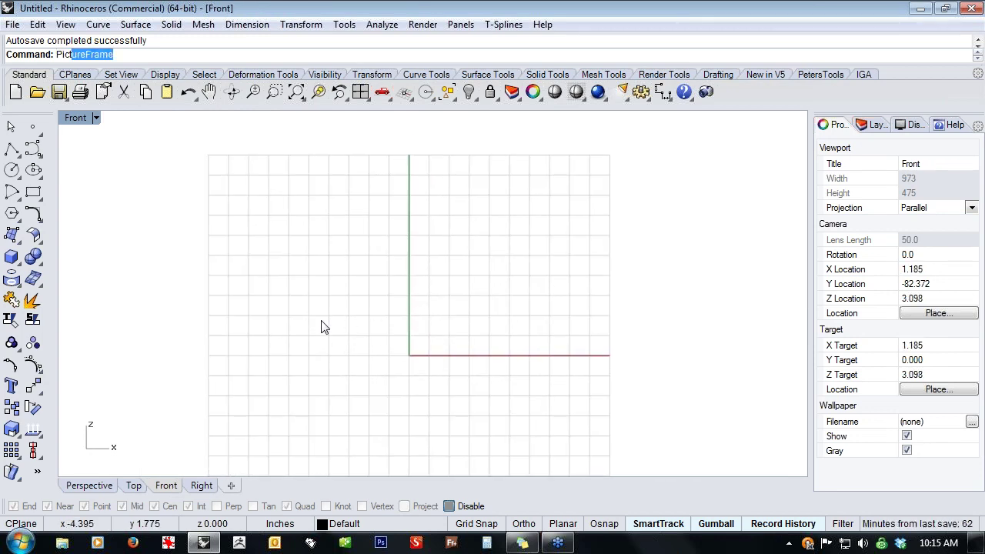
pyautogui.press('Return')
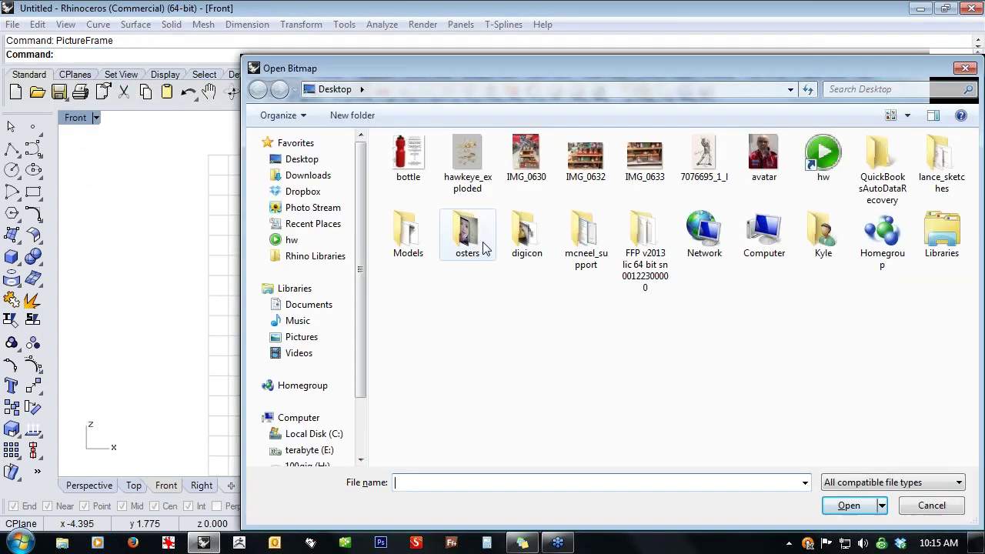
pyautogui.click(413, 160)
pyautogui.doubleClick(412, 159)
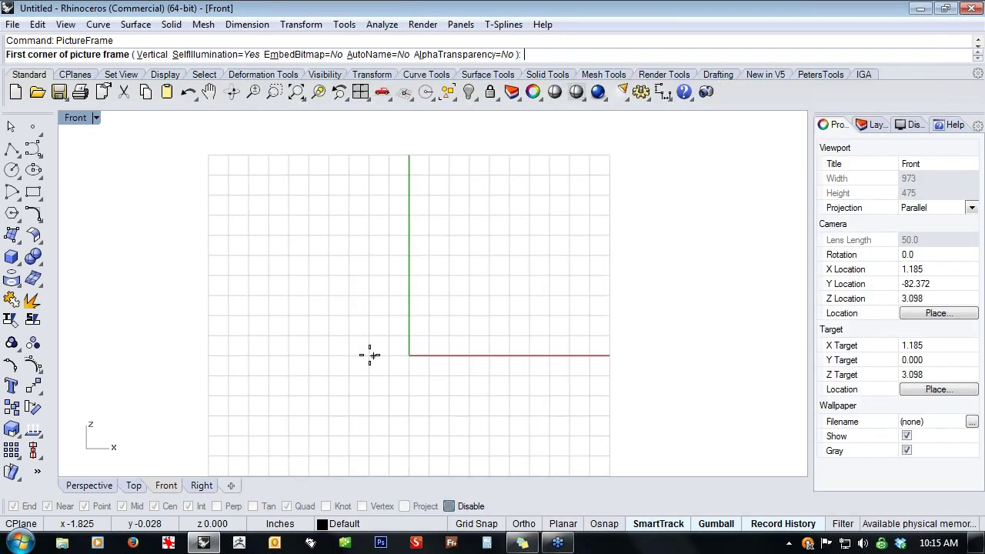
pyautogui.click(370, 354)
pyautogui.click(569, 330)
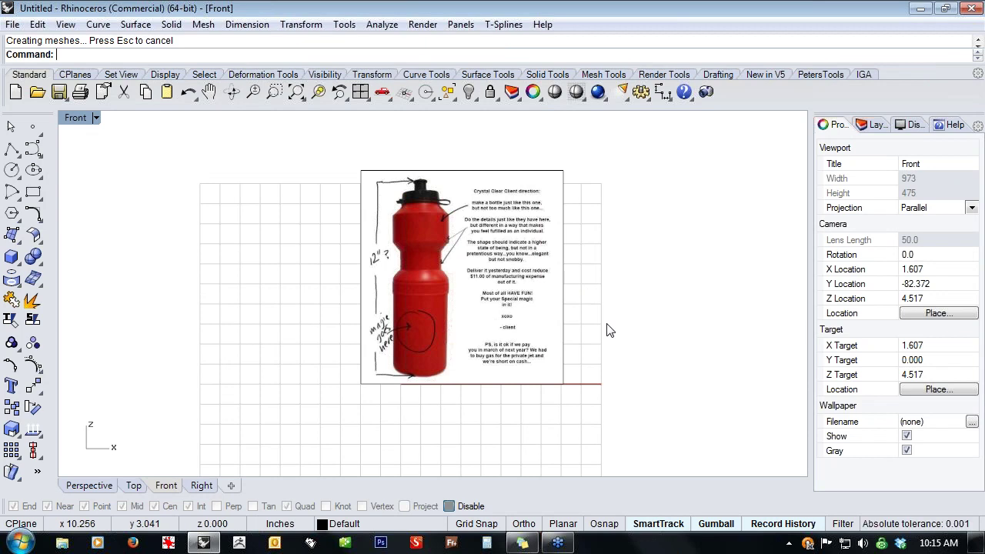
# - Select the bottle picture frame and view it at an angle in the Perspective viewport
pyautogui.click(497, 326)
pyautogui.click(93, 486)
pyautogui.moveTo(508, 331); pyautogui.dragTo(448, 396, button='right')
pyautogui.scroll(-3, 534, 327)
pyautogui.scroll(-3, 449, 359)
# - Try moving the picture frame with the gumball in the Perspective viewport and undo the moves
pyautogui.moveTo(359, 317); pyautogui.dragTo(335, 325)
pyautogui.keyDown('shift'); pyautogui.moveTo(327, 275); pyautogui.dragTo(329, 276); pyautogui.keyUp('shift')
pyautogui.moveTo(375, 353)
pyautogui.mouseDown()
pyautogui.moveTo(365, 341)
pyautogui.moveTo(373, 351)
pyautogui.mouseUp()
pyautogui.moveTo(329, 274)
pyautogui.mouseDown()
pyautogui.moveTo(341, 290)
pyautogui.moveTo(324, 282)
pyautogui.mouseUp()
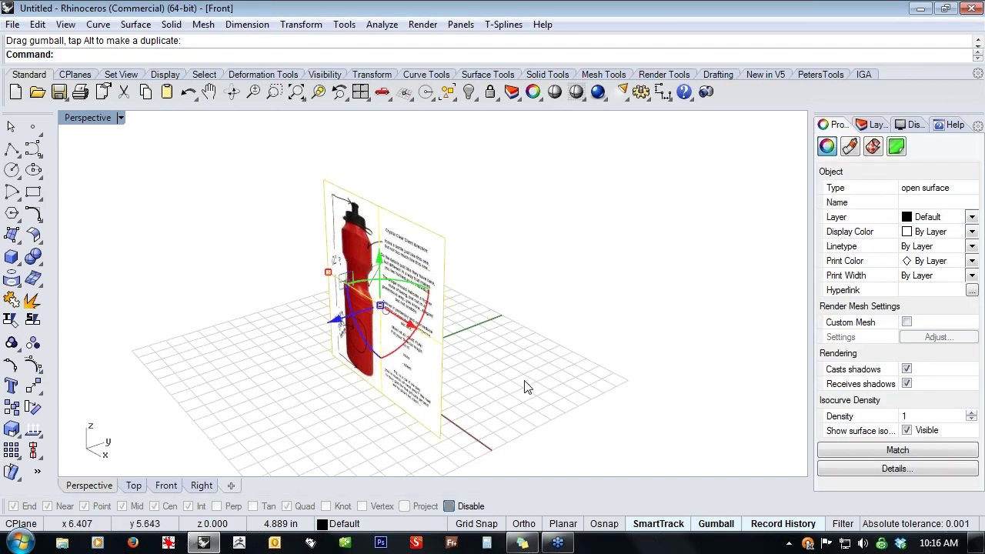
pyautogui.moveTo(527, 387); pyautogui.dragTo(520, 364, button='right')
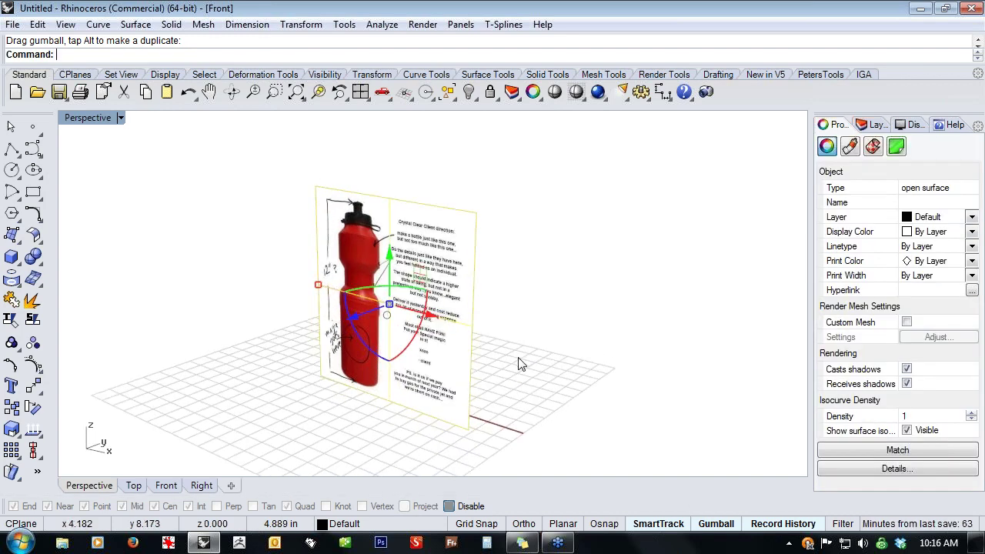
pyautogui.hotkey('ctrl', 'z')
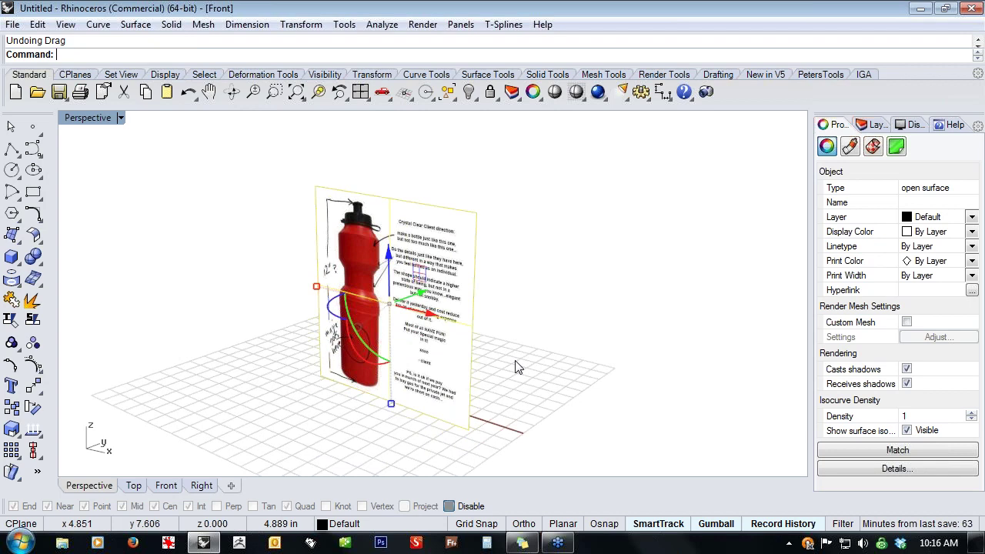
pyautogui.hotkey('ctrl', 'z')
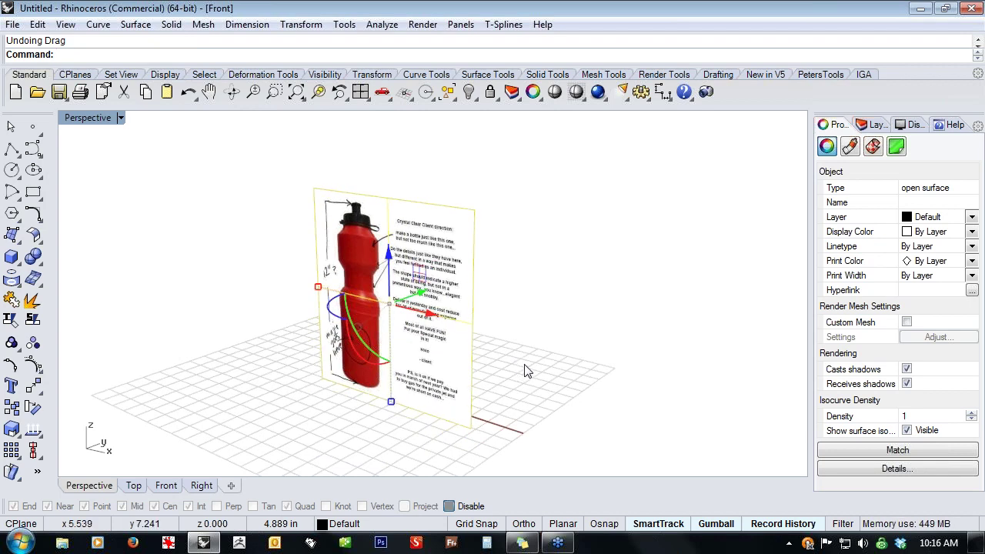
# - Rename Layer 01 as "image", move the selected picture frame onto it and deselect the picture
pyautogui.click(872, 126)
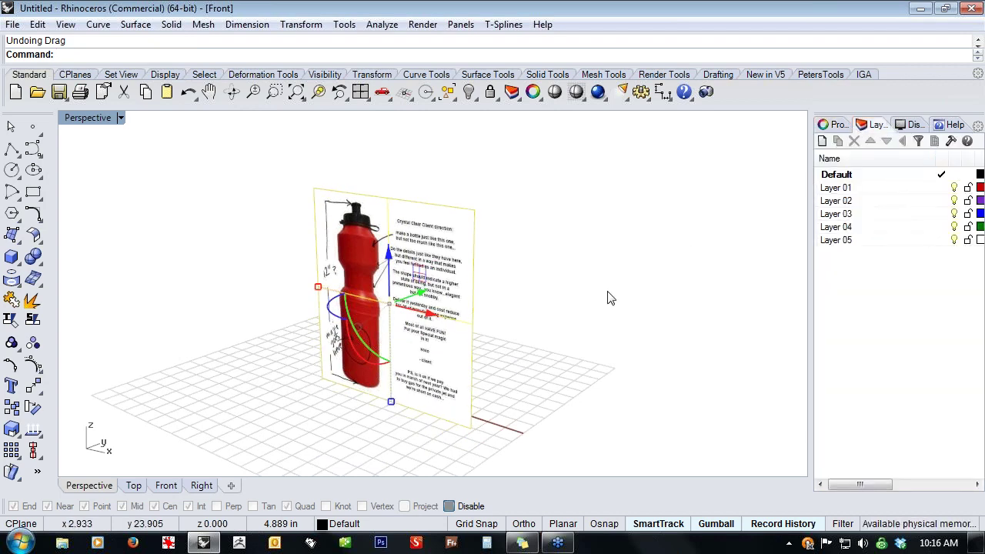
pyautogui.doubleClick(837, 188)
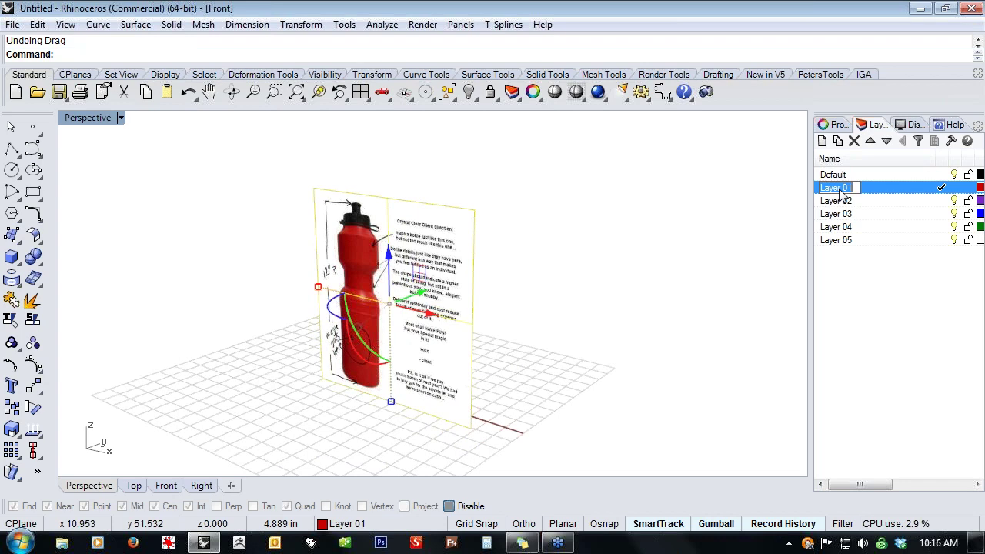
pyautogui.write('image')
pyautogui.press('Return')
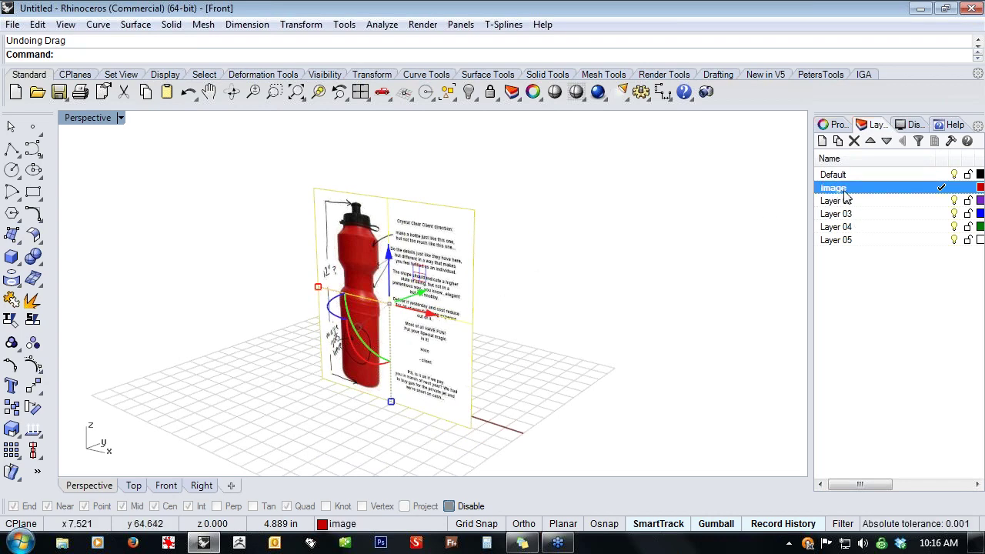
pyautogui.rightClick(843, 194)
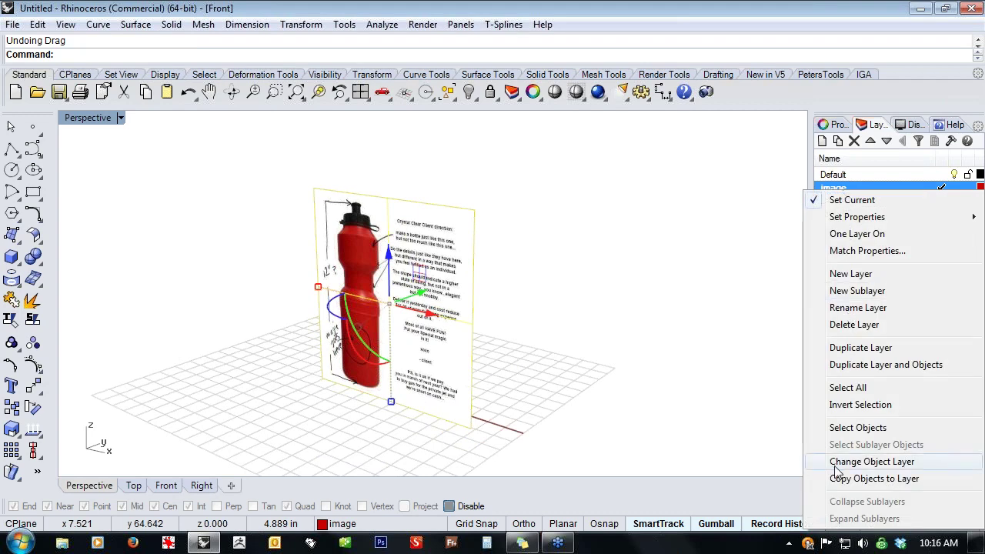
pyautogui.click(838, 462)
pyautogui.keyDown('shift'); pyautogui.moveTo(643, 360); pyautogui.dragTo(602, 356, button='right'); pyautogui.keyUp('shift')
pyautogui.click(603, 357)
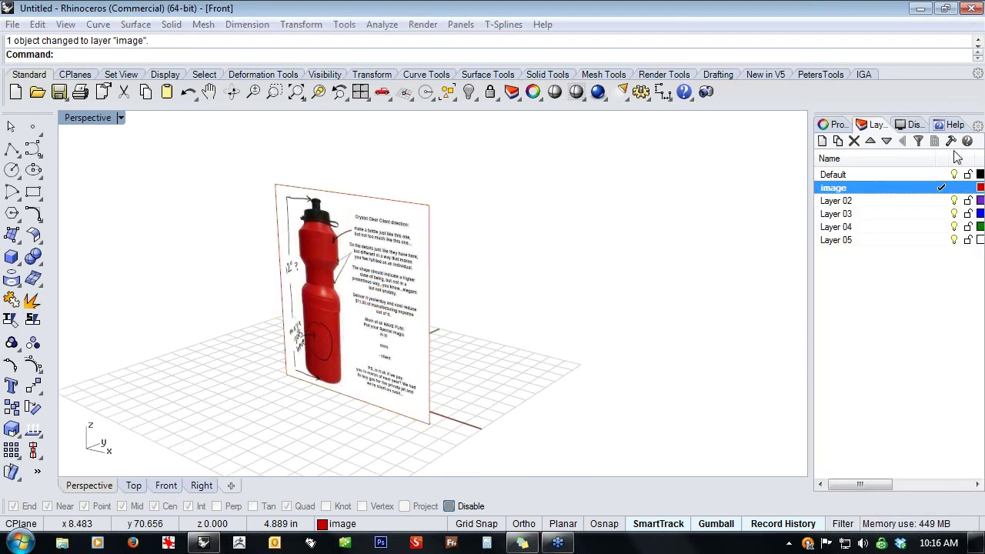
# - Make Default the current layer, switch the image layer off and on again, and lock it
pyautogui.click(941, 175)
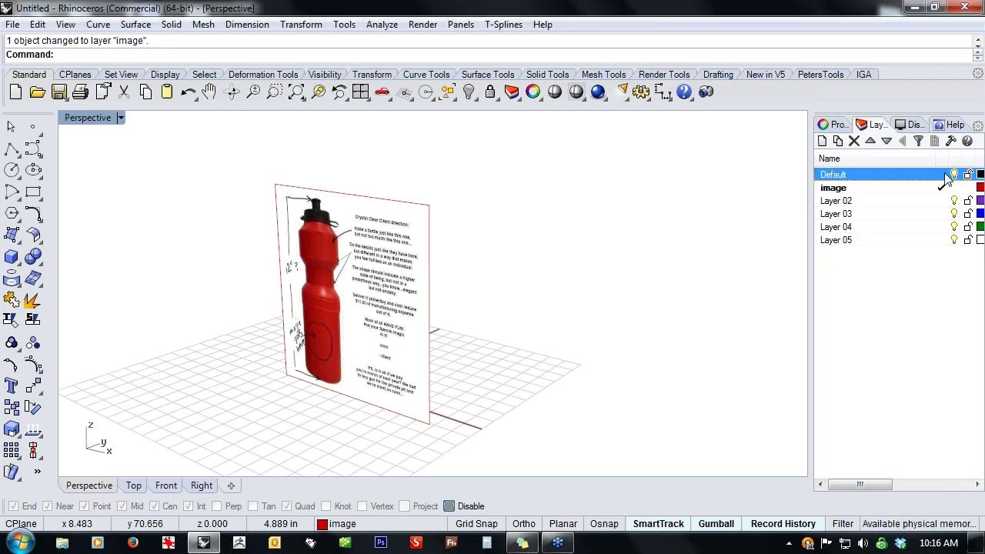
pyautogui.moveTo(496, 323); pyautogui.dragTo(483, 335, button='right')
pyautogui.click(953, 188)
pyautogui.click(953, 189)
pyautogui.click(968, 188)
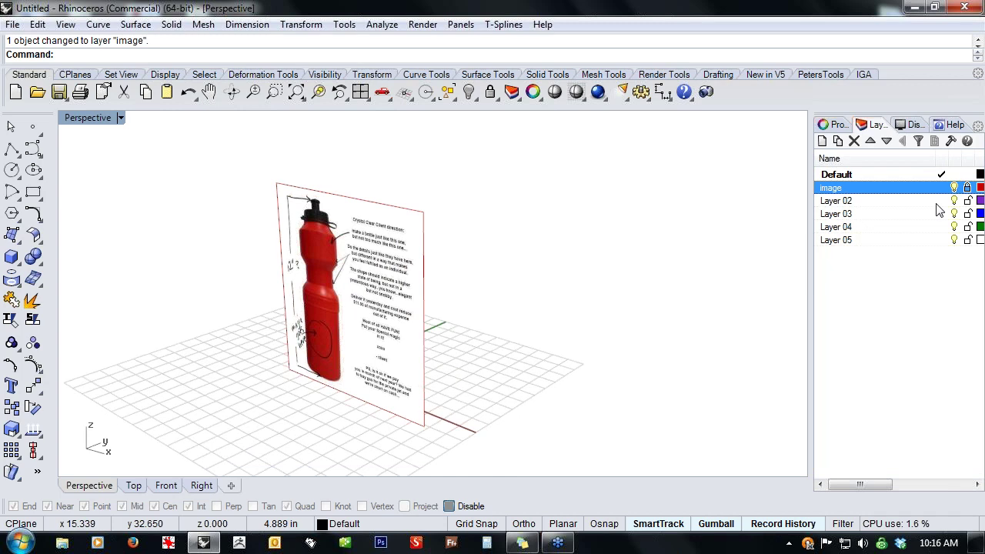
# - Check from several angles whether selection windows can pick the picture on the locked layer
pyautogui.moveTo(520, 257); pyautogui.dragTo(265, 362)
pyautogui.moveTo(480, 277); pyautogui.dragTo(339, 327)
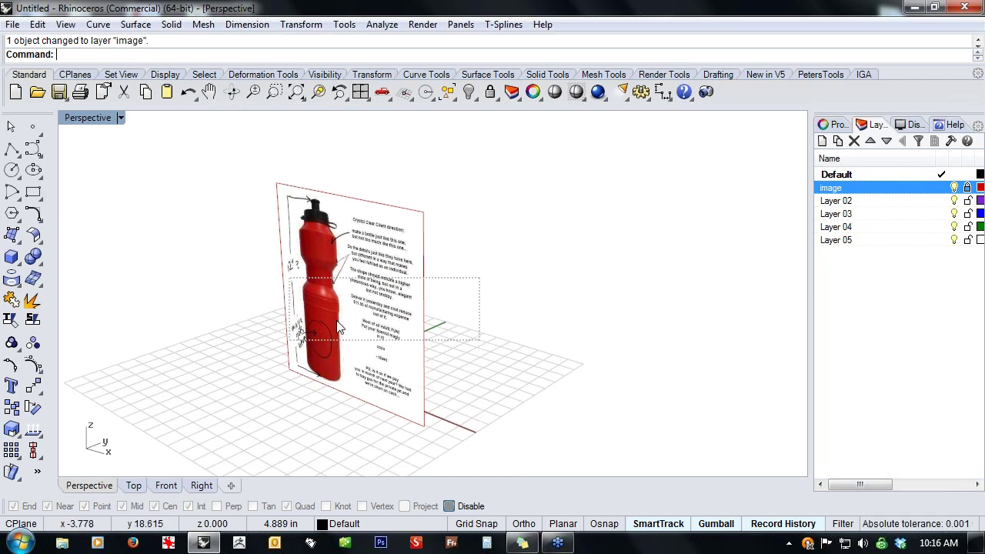
pyautogui.moveTo(337, 327); pyautogui.dragTo(413, 293, button='right')
pyautogui.moveTo(413, 294); pyautogui.dragTo(324, 348)
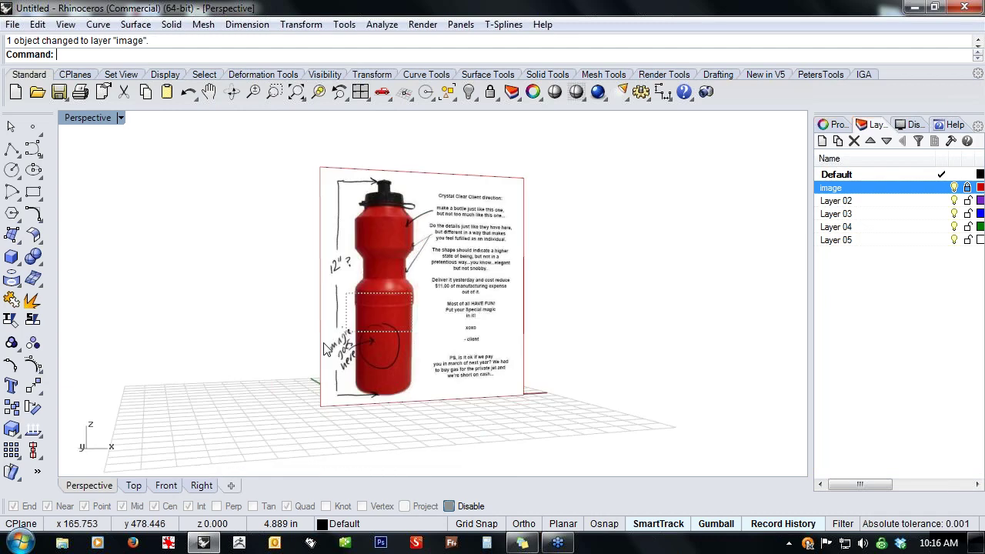
pyautogui.moveTo(325, 349); pyautogui.dragTo(491, 332, button='right')
# - Examine the bottle picture, its height note and the client directions in the Front viewport
pyautogui.click(168, 484)
pyautogui.scroll(2, 491, 292)
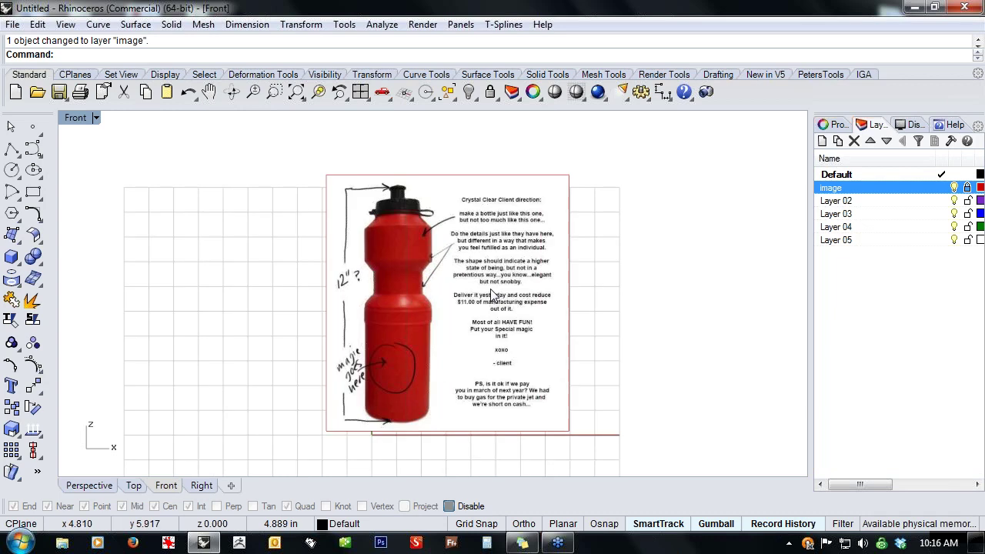
pyautogui.scroll(1, 490, 288)
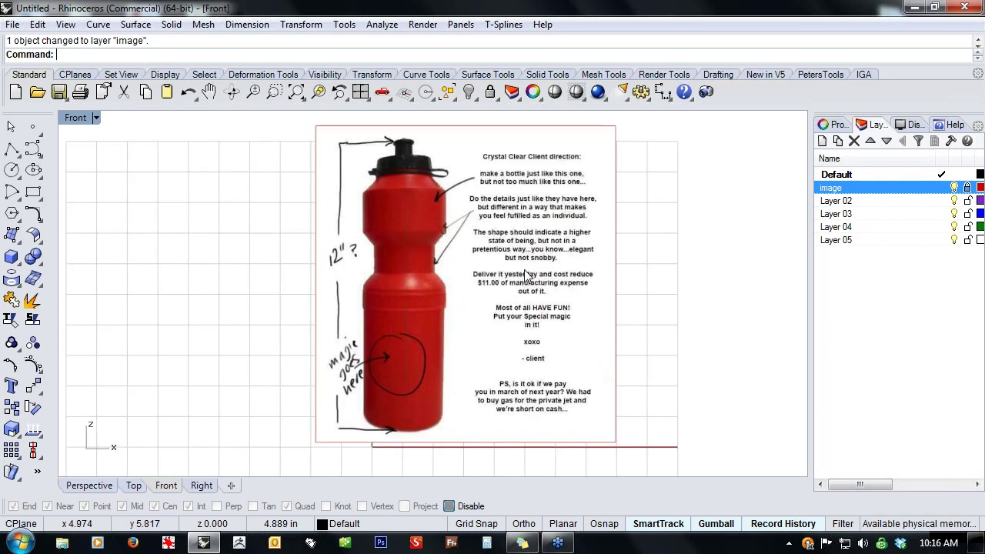
pyautogui.scroll(1, 527, 275)
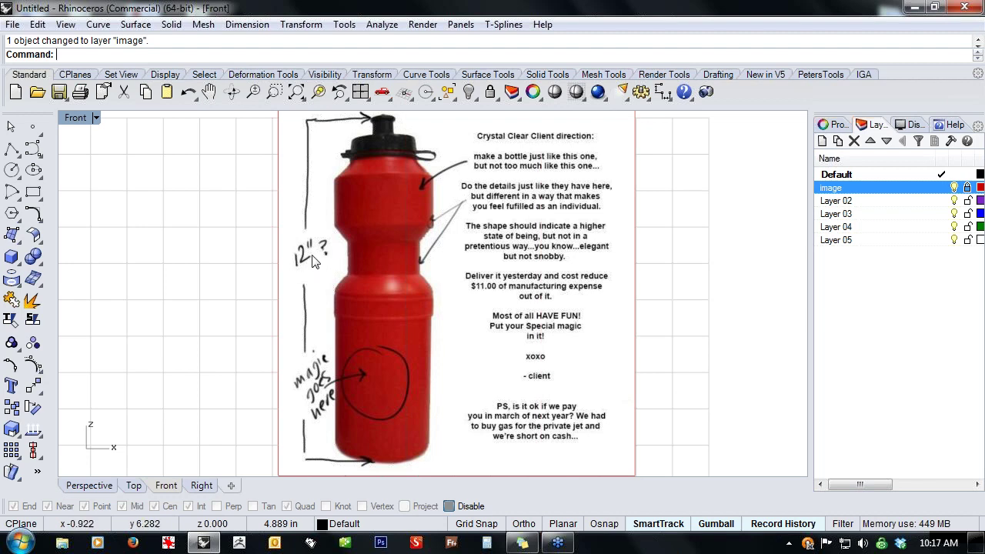
pyautogui.scroll(-2, 332, 259)
pyautogui.scroll(-1, 332, 259)
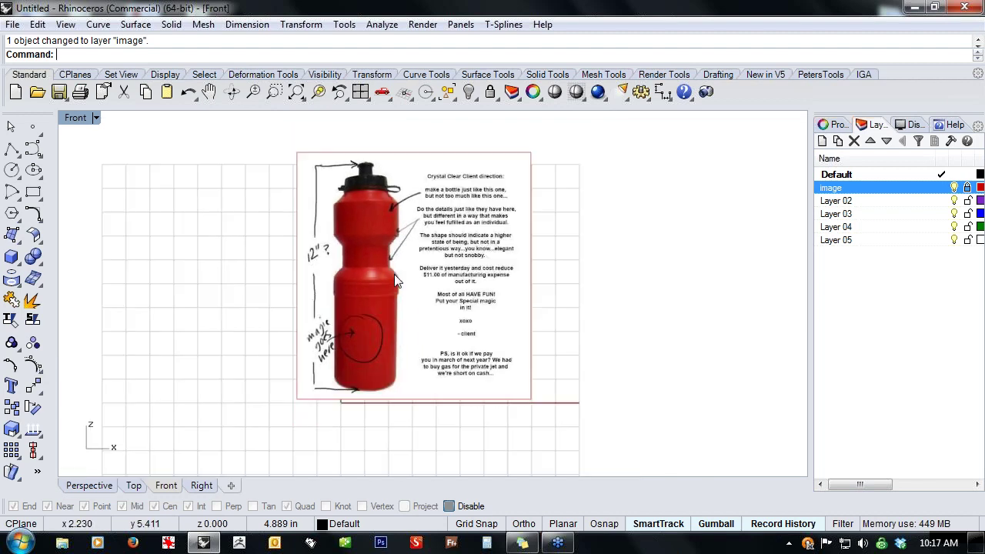
pyautogui.moveTo(394, 274); pyautogui.dragTo(383, 325, button='right')
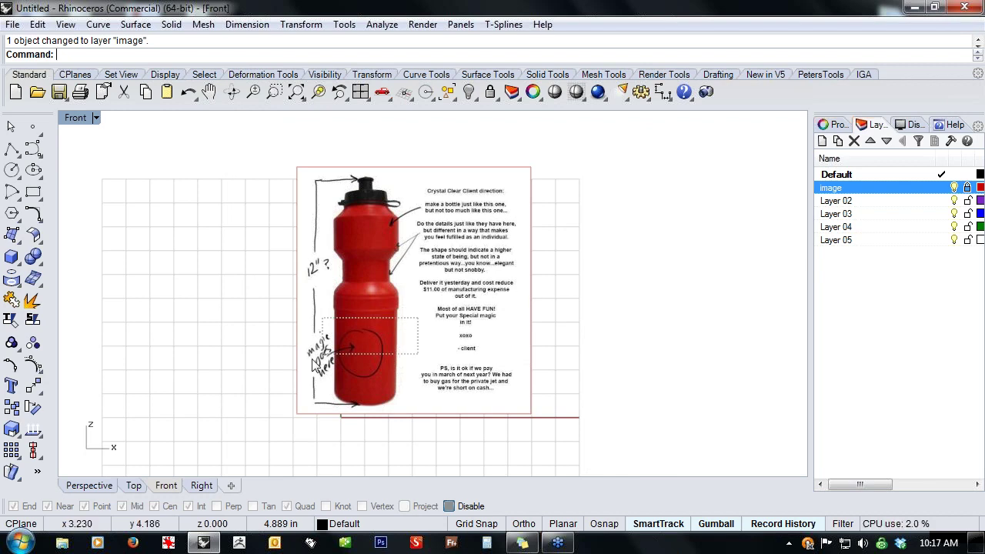
# - Unlock the image layer and move the picture about 0.67 in down and left, centring the bottle on the vertical axis with its base near the origin
pyautogui.click(967, 188)
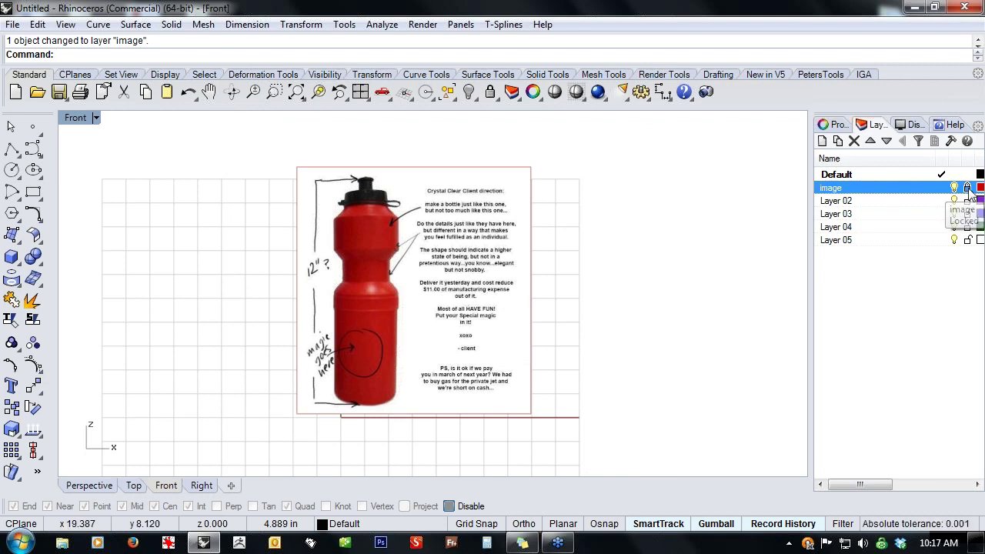
pyautogui.click(431, 362)
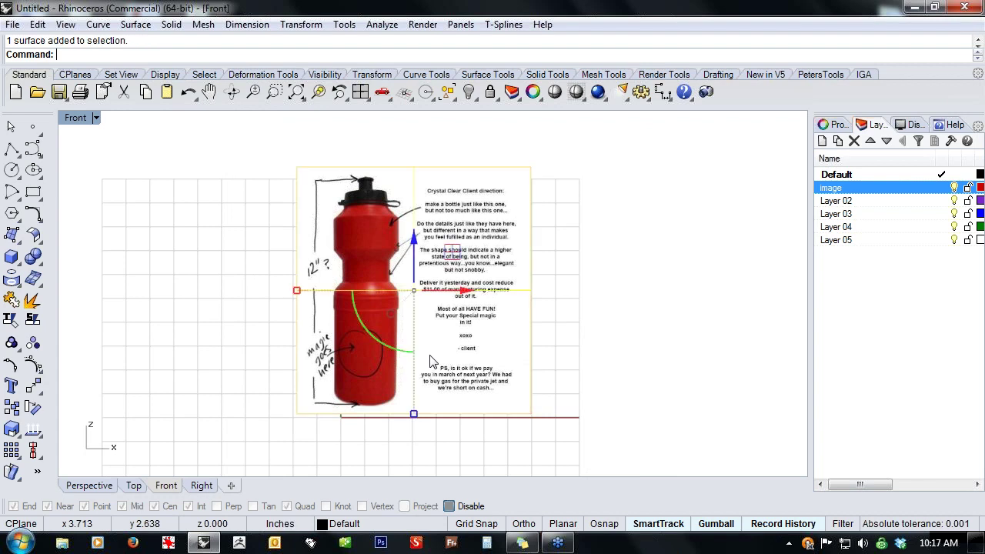
pyautogui.moveTo(454, 260); pyautogui.dragTo(441, 271)
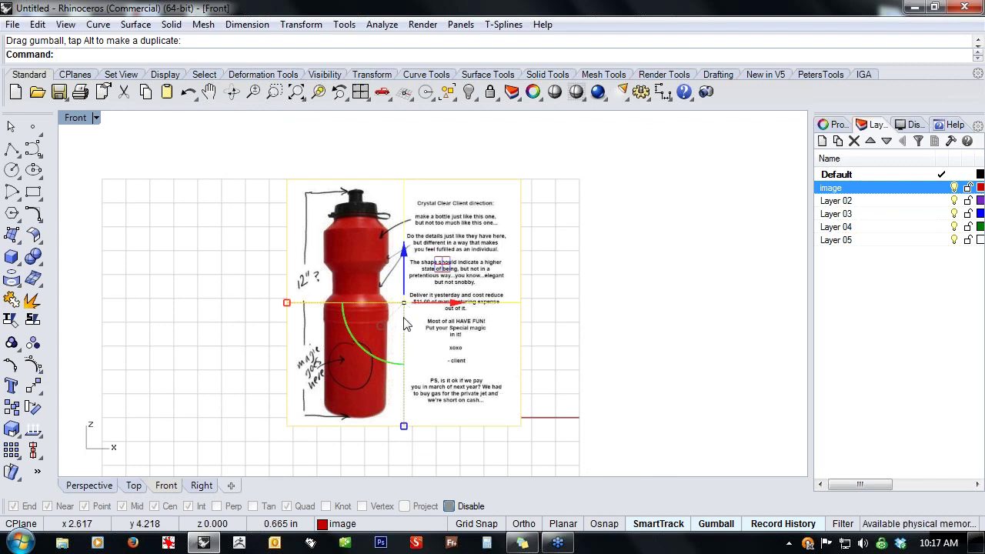
pyautogui.click(571, 318)
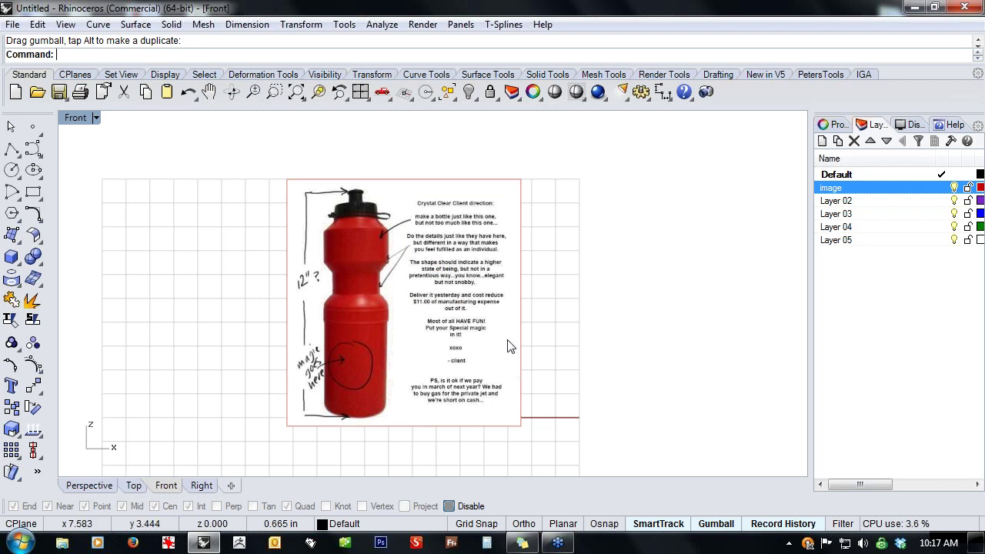
# - Set the picture frame material's transparency to 86% and lock the image layer
pyautogui.click(435, 350)
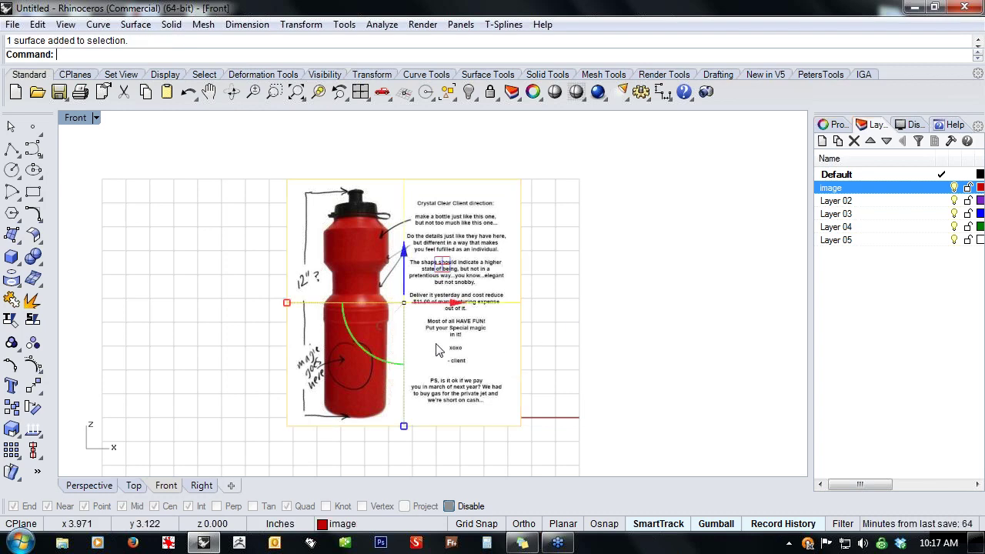
pyautogui.press('F3')
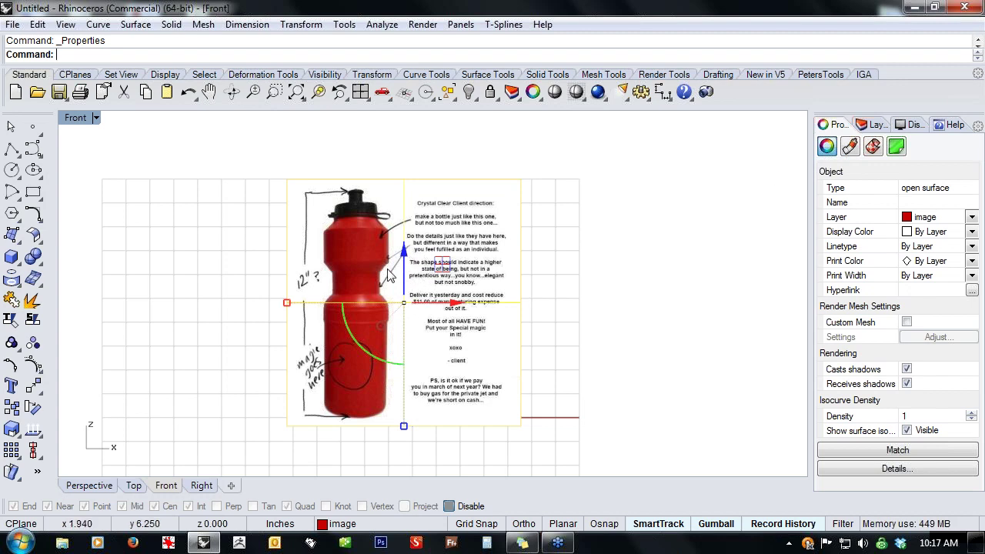
pyautogui.click(850, 147)
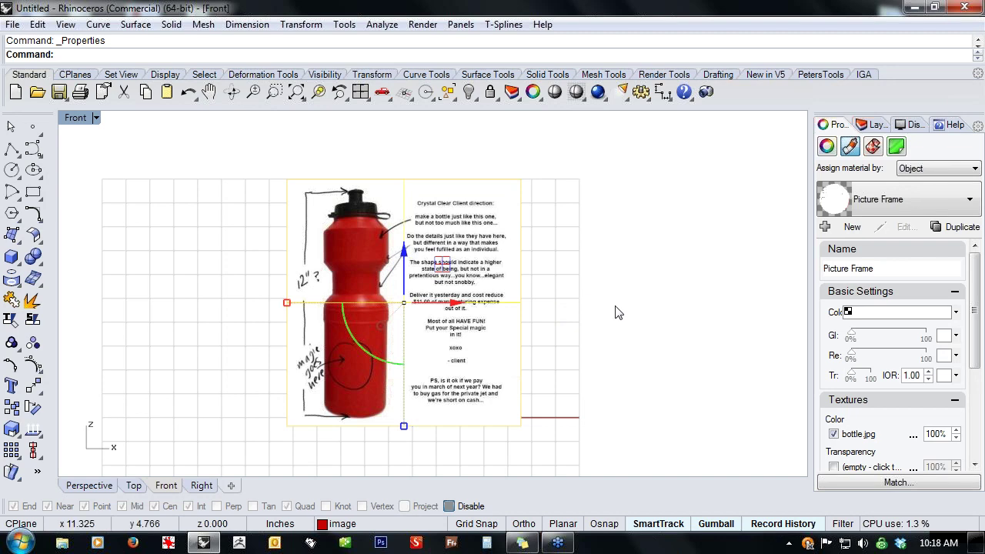
pyautogui.moveTo(812, 381); pyautogui.dragTo(749, 382)
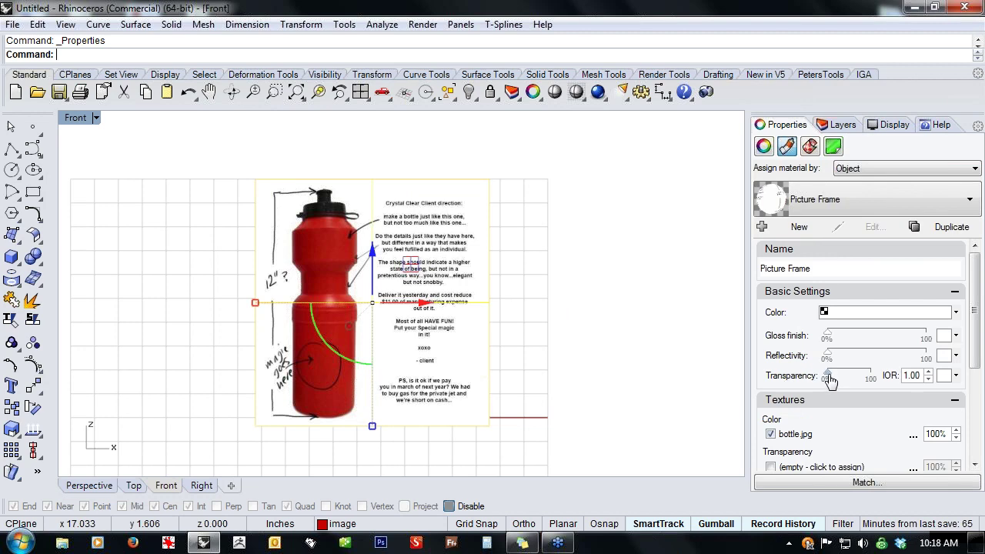
pyautogui.moveTo(829, 381); pyautogui.dragTo(869, 378)
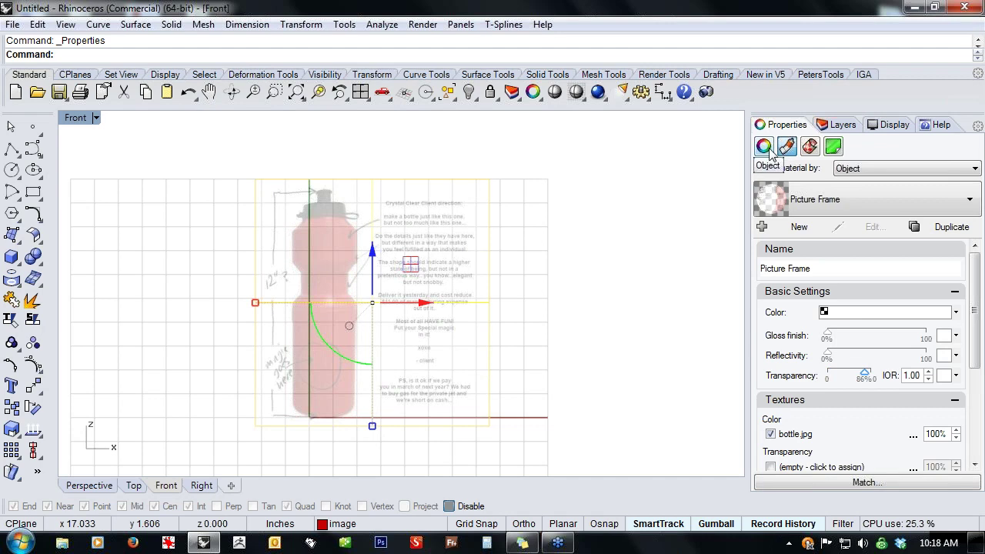
pyautogui.click(841, 125)
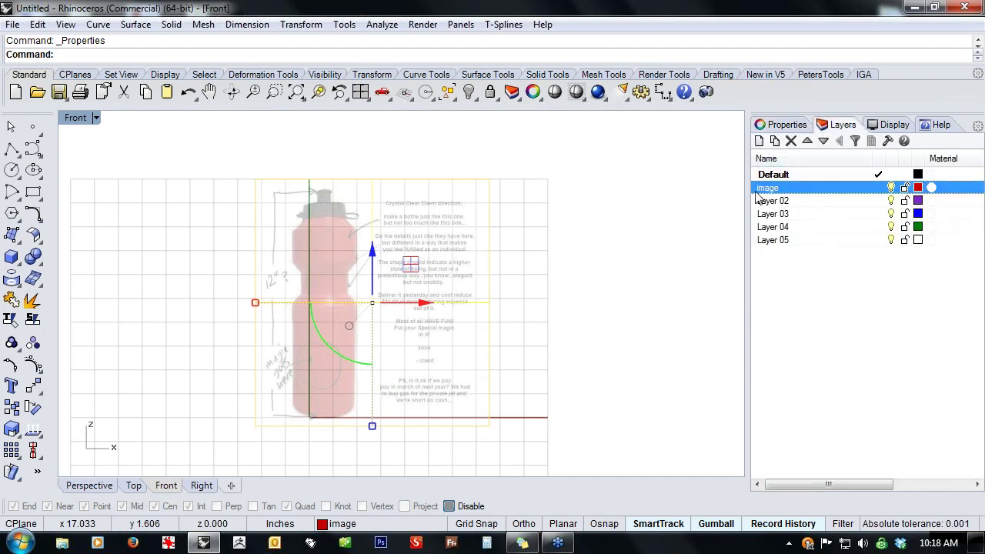
pyautogui.click(905, 188)
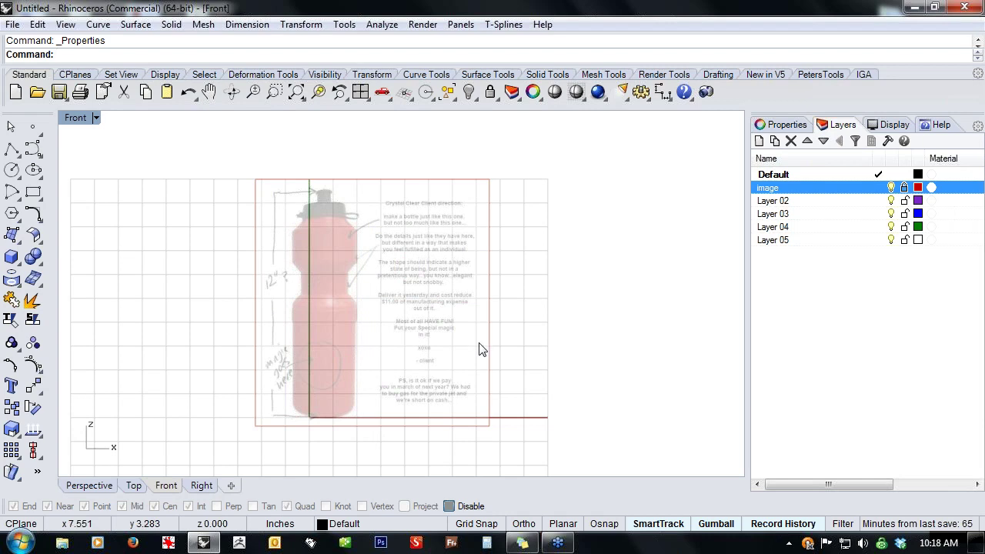
# - Unlock the image layer, move the picture about 7.5 in back along the Y axis in the Perspective view, and lock the layer again
pyautogui.click(89, 485)
pyautogui.moveTo(161, 339); pyautogui.dragTo(273, 377, button='right')
pyautogui.moveTo(268, 382); pyautogui.dragTo(331, 377, button='right')
pyautogui.click(903, 189)
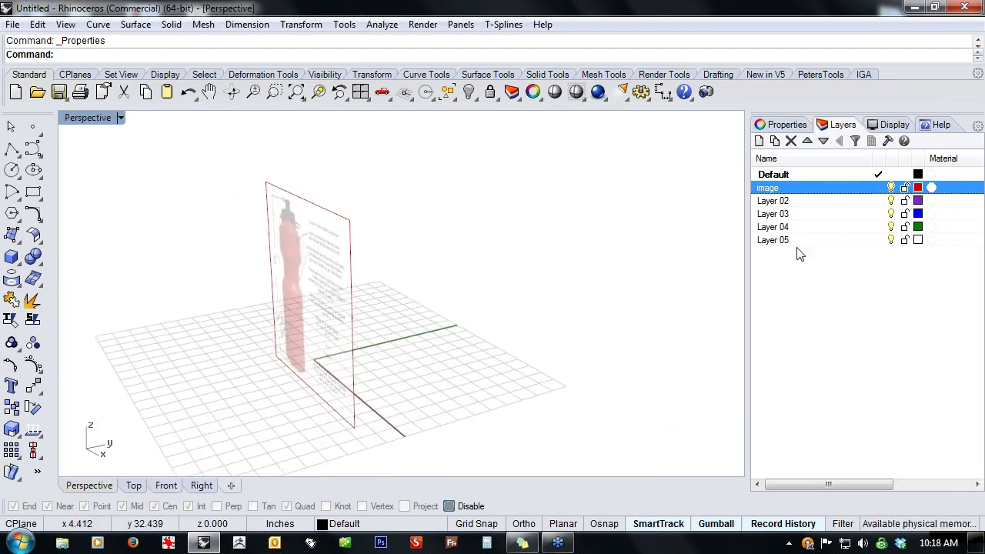
pyautogui.click(329, 334)
pyautogui.moveTo(353, 293); pyautogui.dragTo(467, 260)
pyautogui.moveTo(510, 284); pyautogui.dragTo(583, 352, button='right')
pyautogui.click(904, 187)
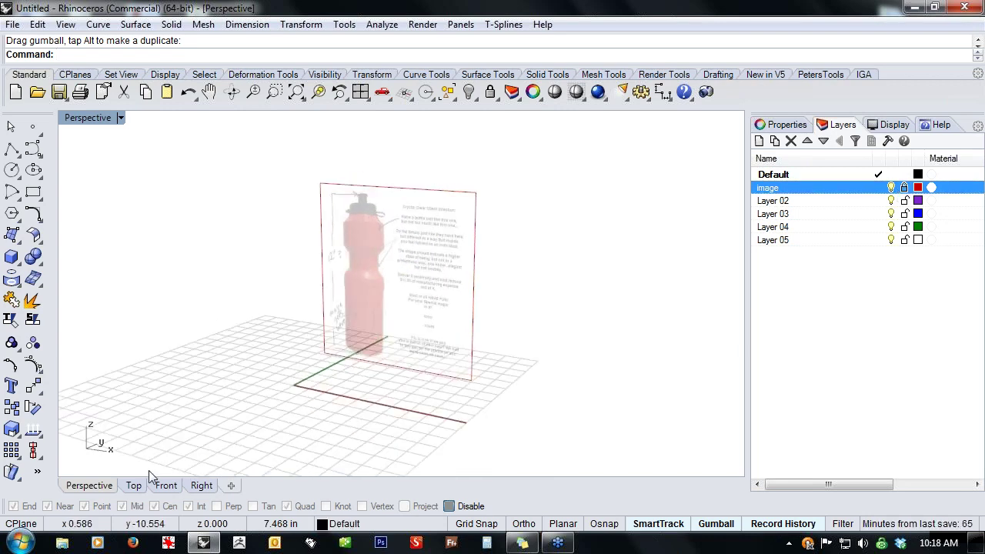
# - Unlock the image layer and shift the picture about 0.65 in toward negative X in the Front view to centre the bottle on the vertical axis
pyautogui.click(167, 485)
pyautogui.moveTo(343, 421); pyautogui.dragTo(450, 426, button='right')
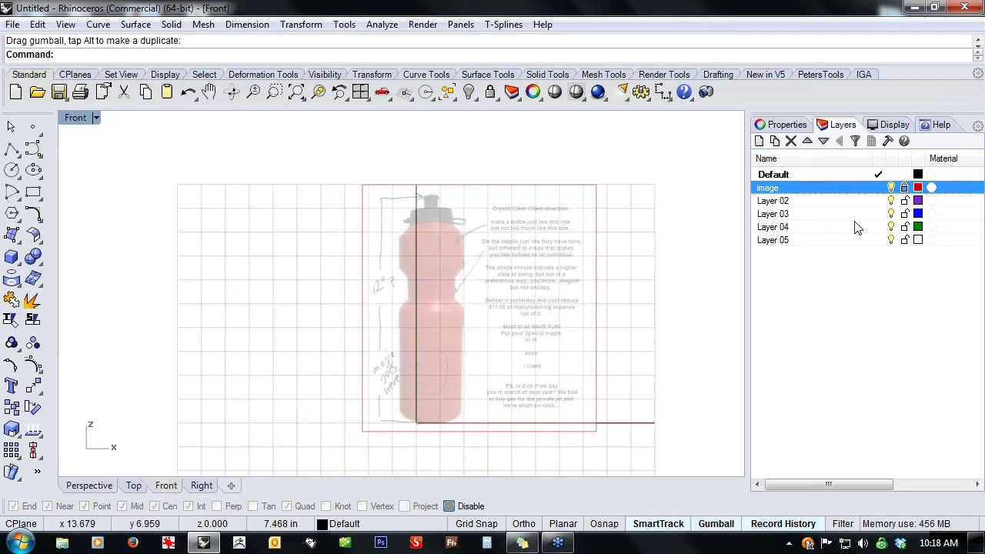
pyautogui.click(906, 188)
pyautogui.click(534, 325)
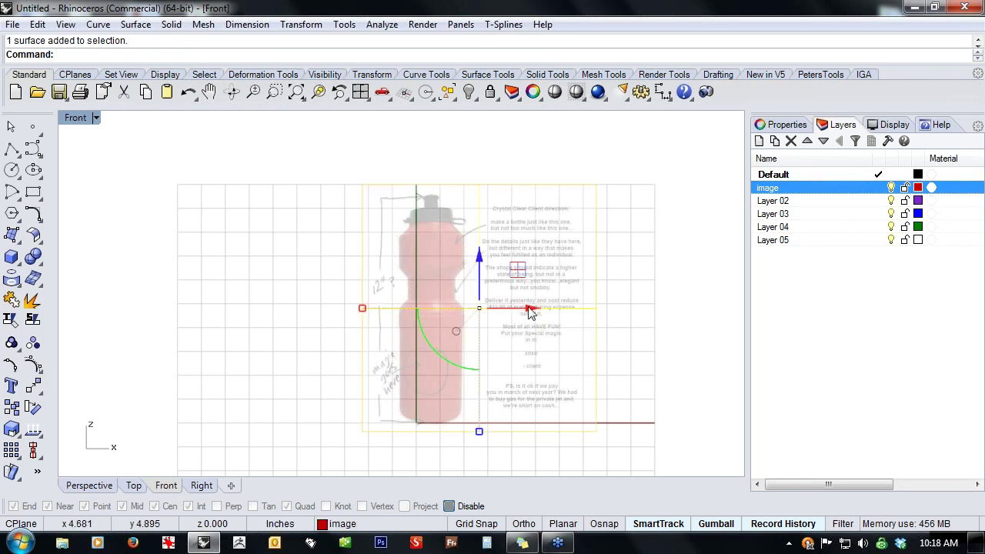
pyautogui.moveTo(528, 311); pyautogui.dragTo(512, 307)
pyautogui.click(600, 316)
pyautogui.moveTo(429, 366)
pyautogui.mouseDown(button='right')
pyautogui.moveTo(441, 374)
pyautogui.moveTo(415, 366)
pyautogui.mouseUp(button='right')
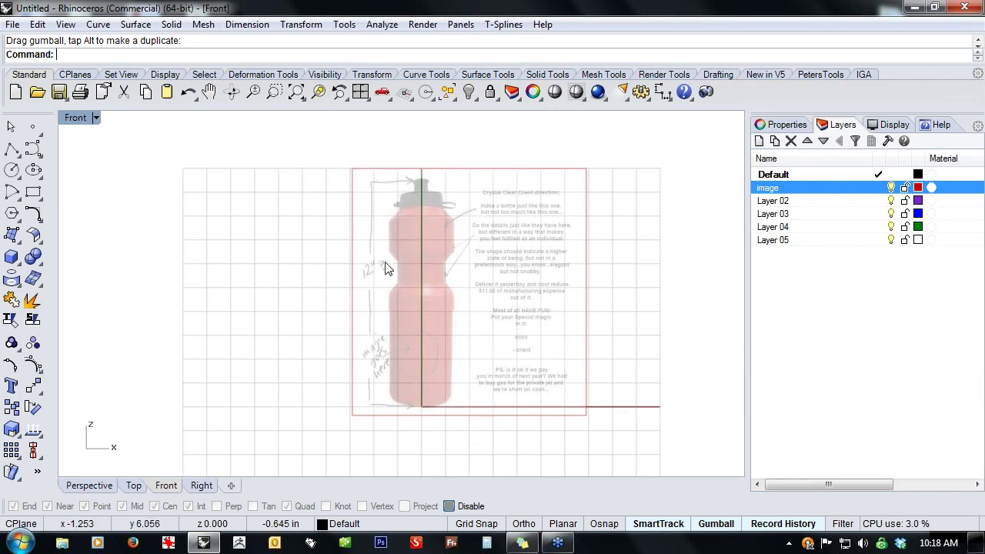
# - Draw a polyline from the origin 12 in straight up, followed by a horizontal segment about 4.2 in long toward positive X
pyautogui.click(11, 149)
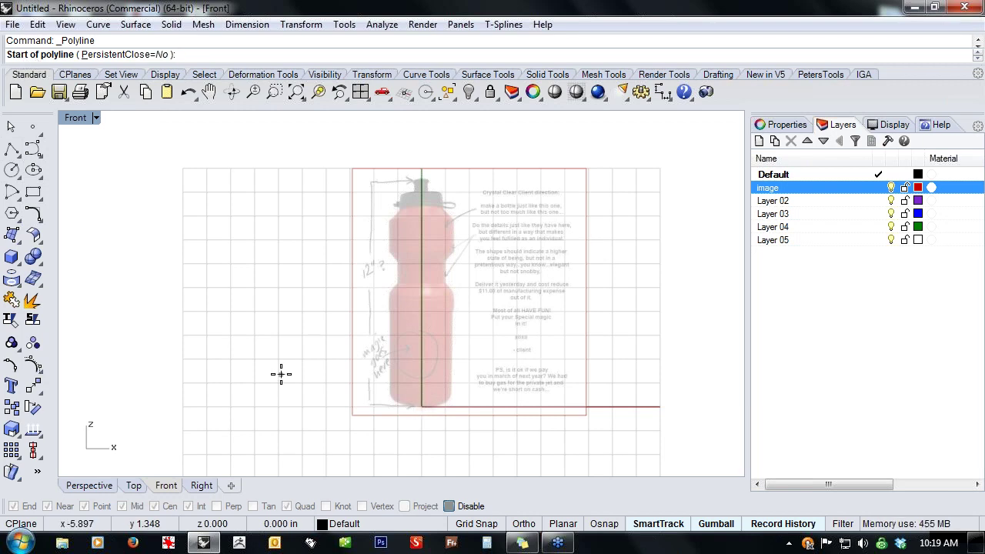
pyautogui.write('0')
pyautogui.press('Return')
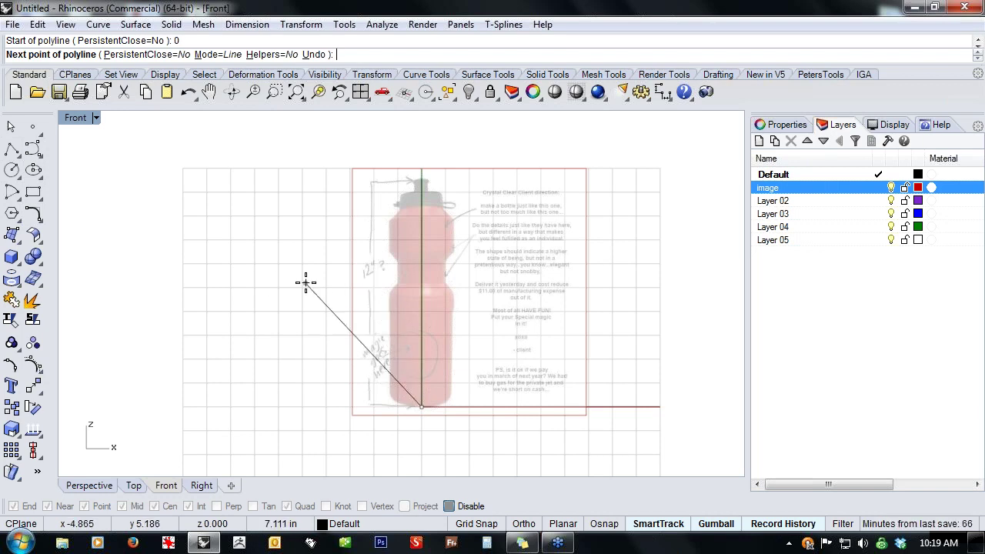
pyautogui.write('12')
pyautogui.press('Return')
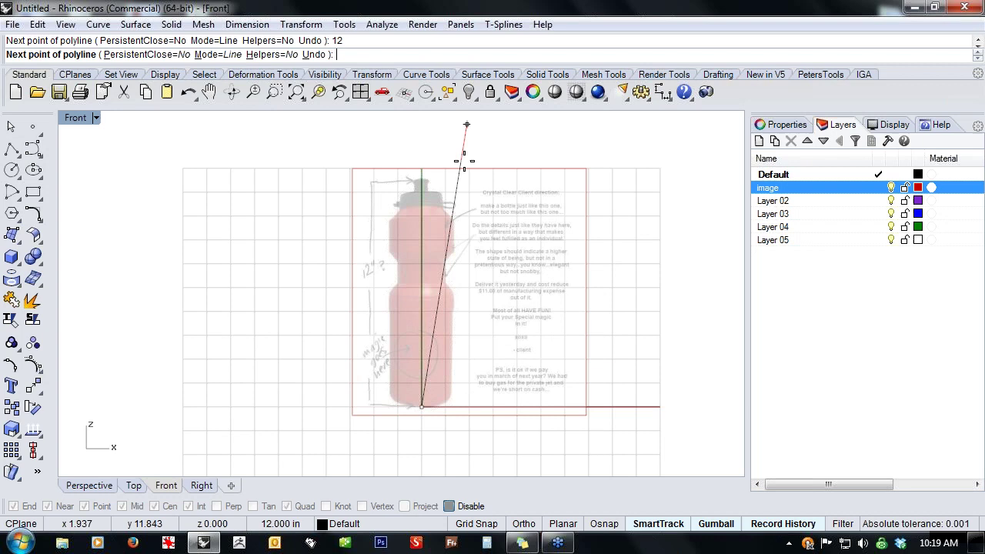
pyautogui.press('F8')
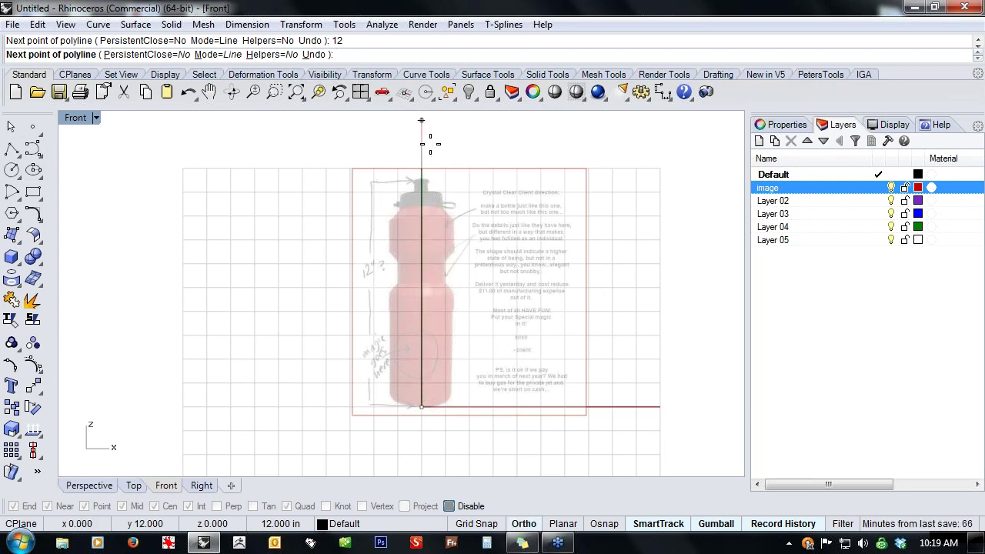
pyautogui.click(430, 143)
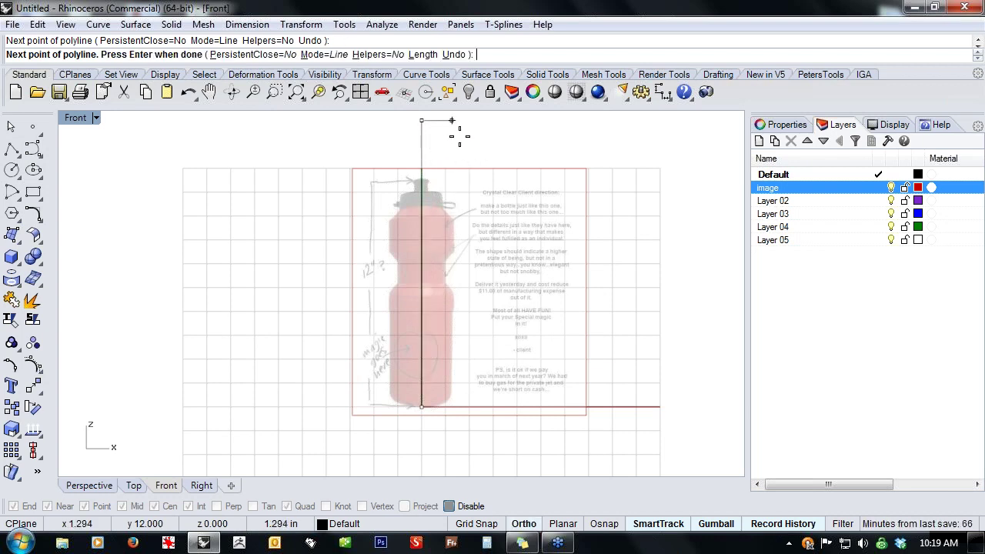
pyautogui.click(520, 131)
pyautogui.press('F8')
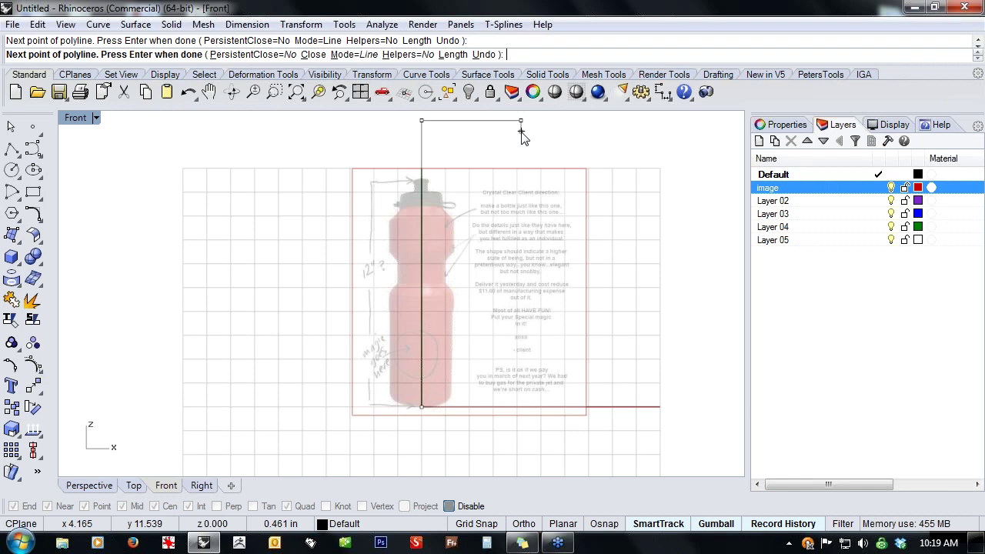
pyautogui.rightClick(520, 131)
pyautogui.moveTo(542, 179); pyautogui.dragTo(556, 214, button='right')
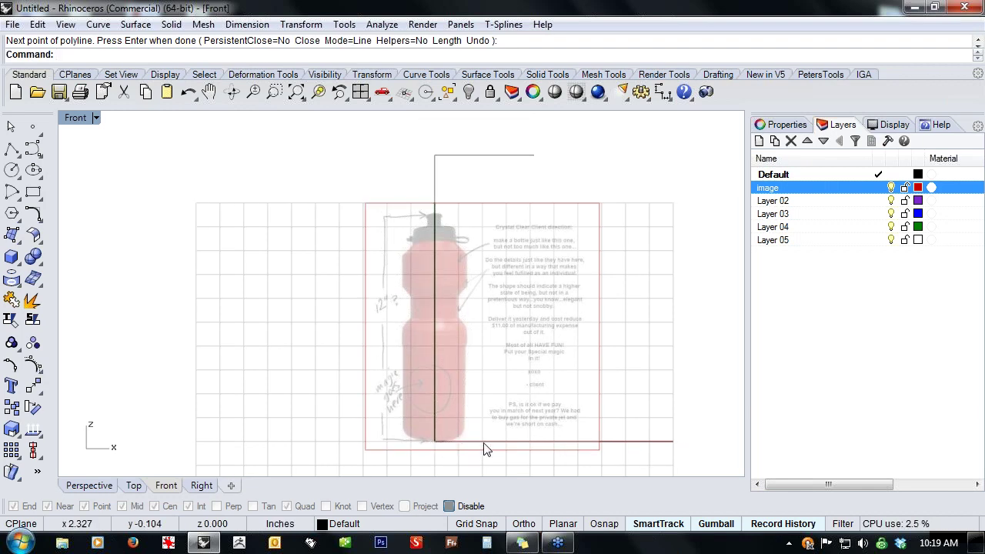
# - Scale the picture from the origin, using the bottle's top as reference, so it reaches the top of the 12 in line
pyautogui.press('Return')
pyautogui.click(511, 316)
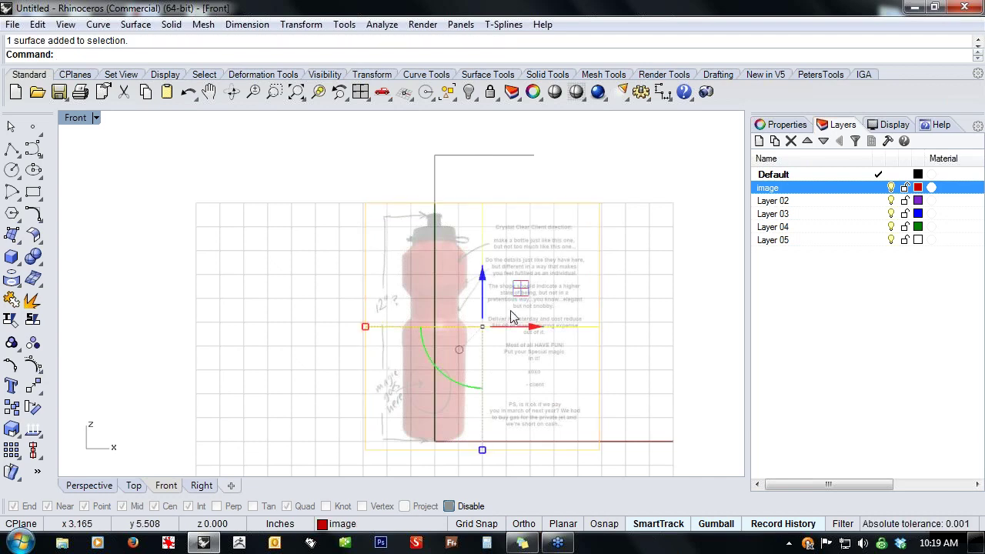
pyautogui.write('Scale')
pyautogui.press('Return')
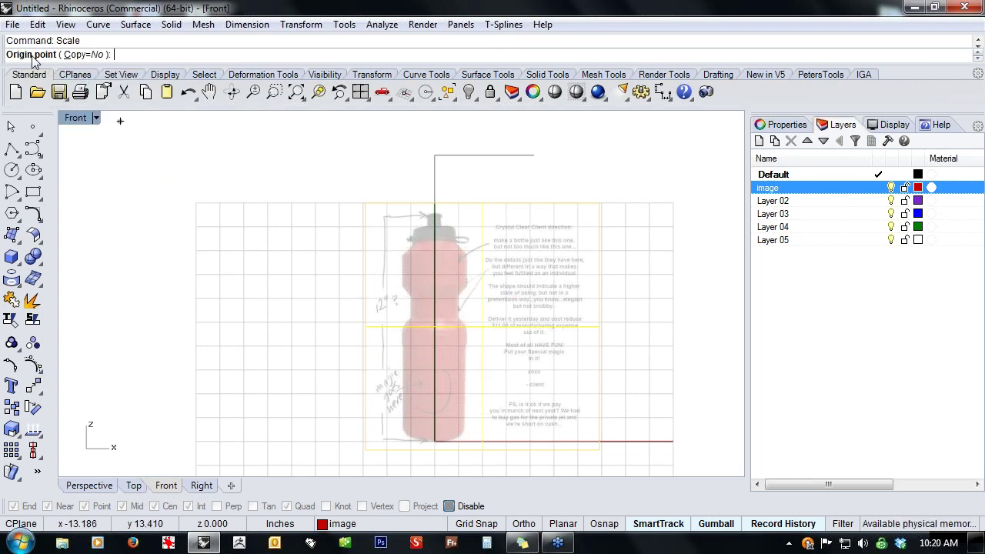
pyautogui.write('0')
pyautogui.press('Return')
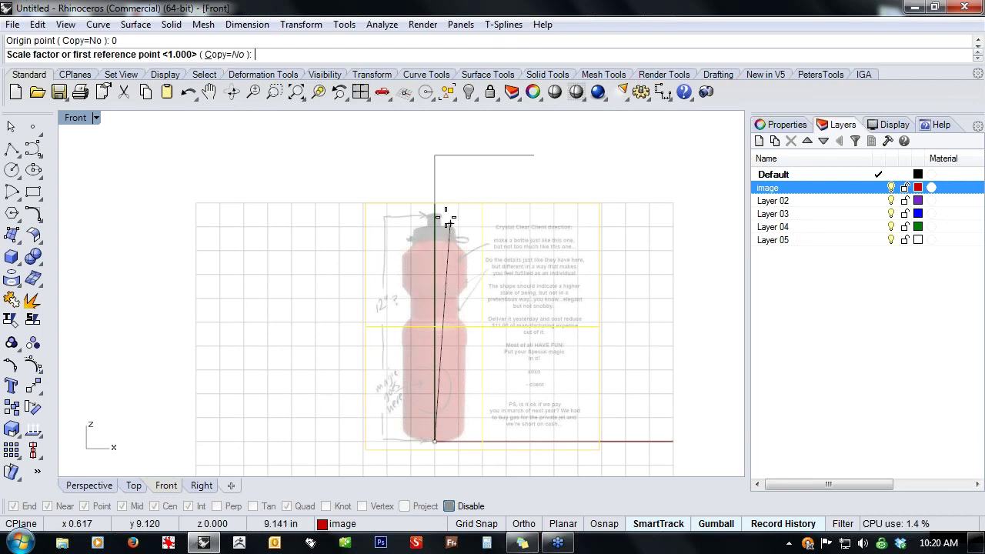
pyautogui.scroll(6, 445, 217)
pyautogui.press('shift')
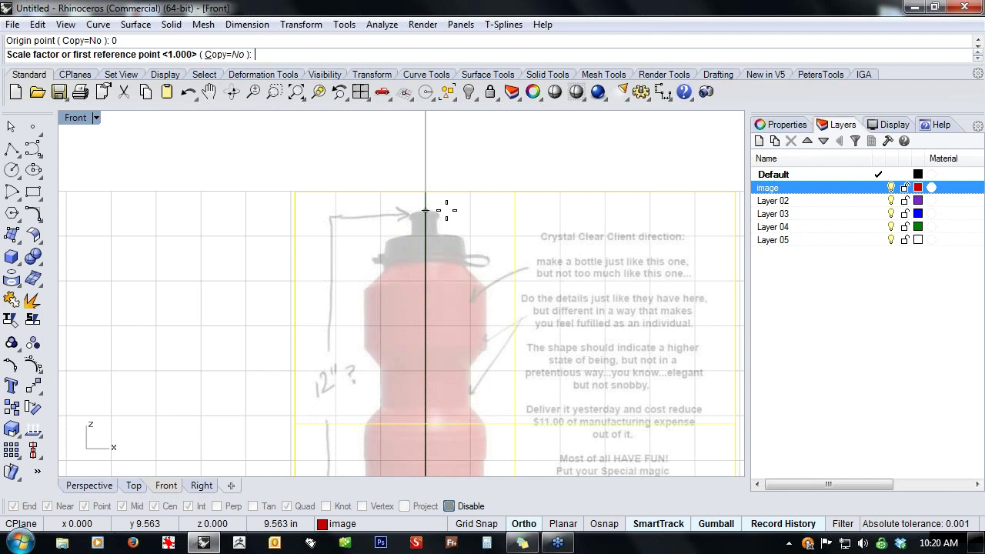
pyautogui.click(445, 210)
pyautogui.scroll(-3, 446, 204)
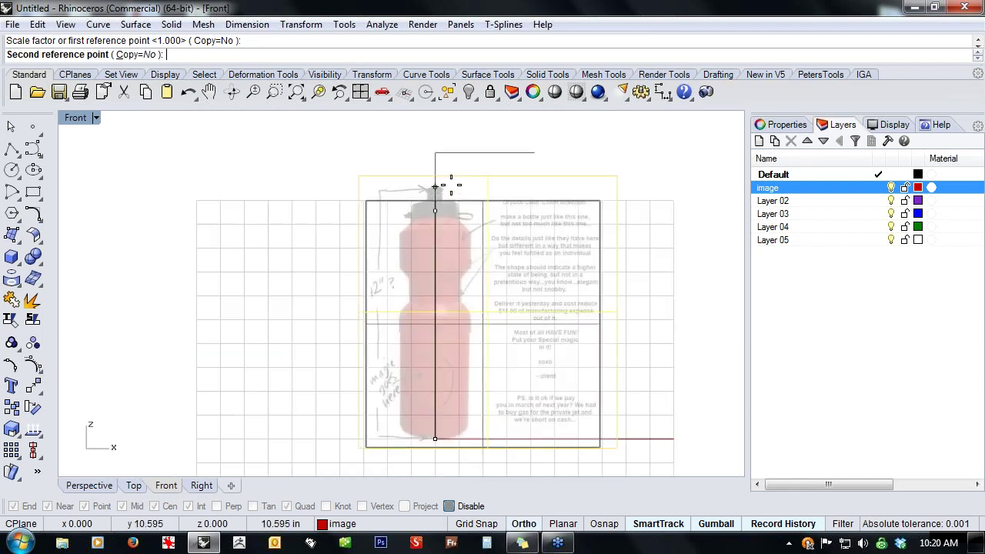
pyautogui.click(435, 156)
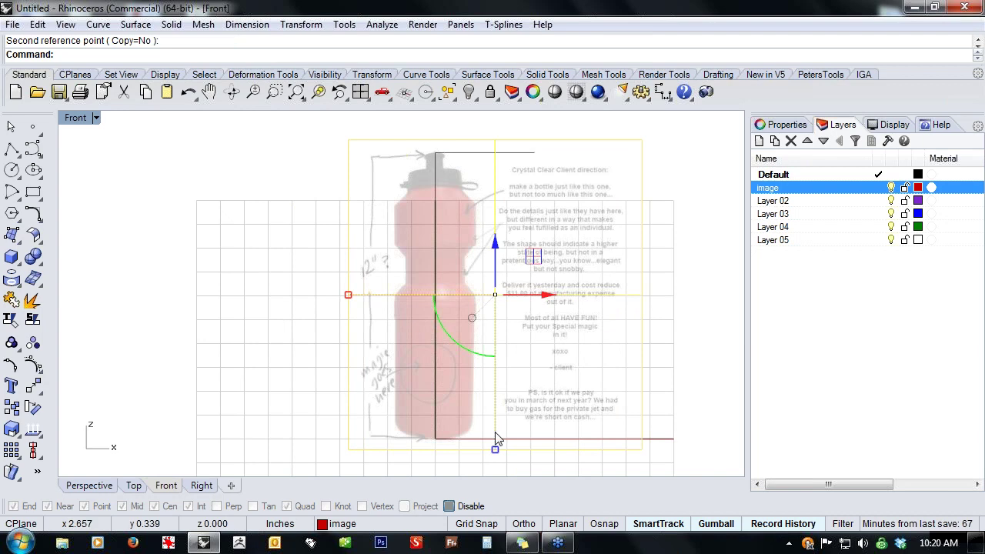
# - Enable the object snaps and disable them again
pyautogui.click(448, 506)
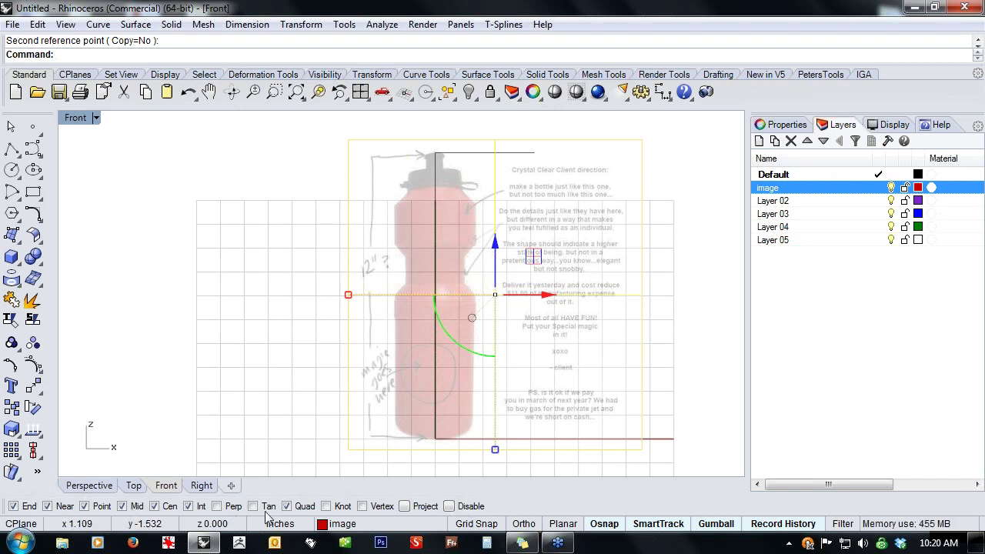
pyautogui.click(449, 506)
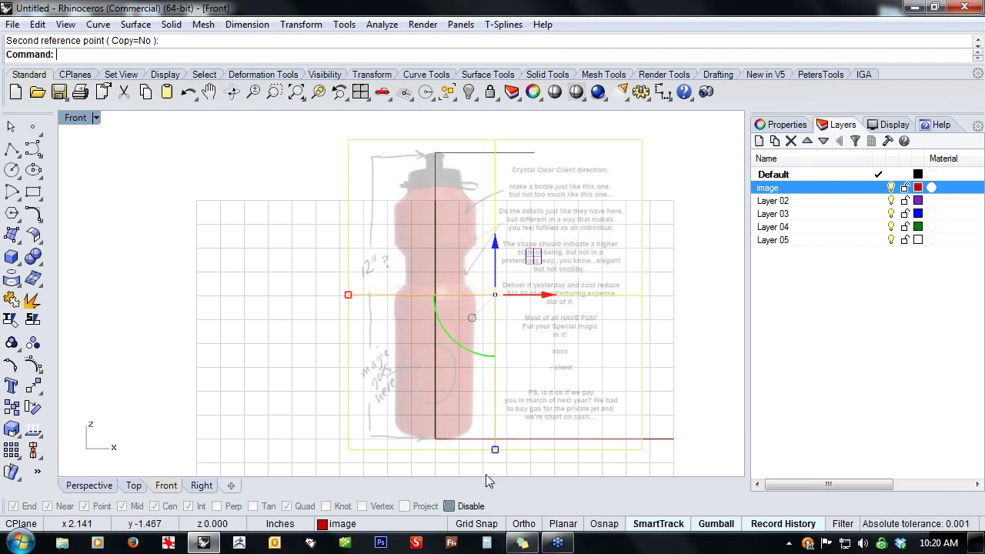
pyautogui.click(448, 507)
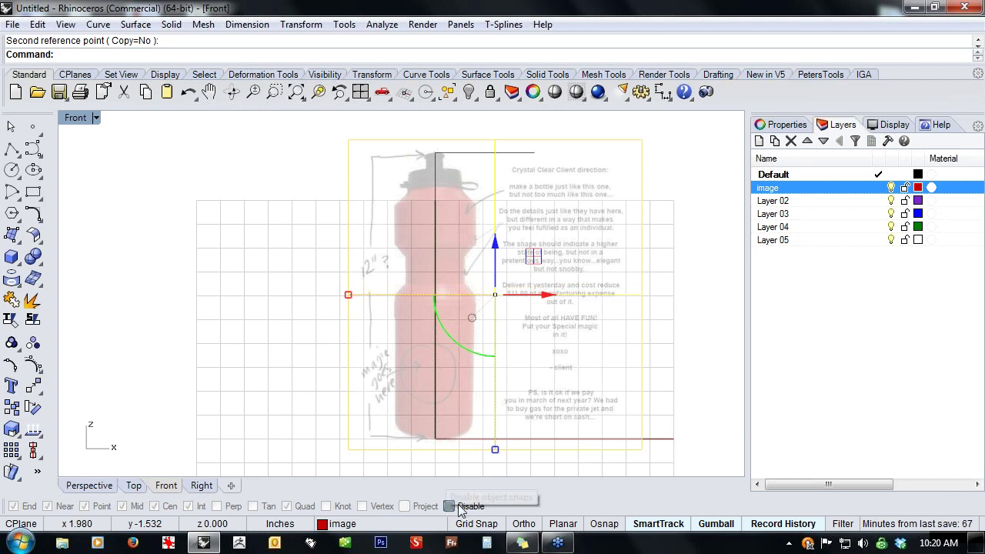
# - Deselect the scaled picture and lock the image layer
pyautogui.click(281, 408)
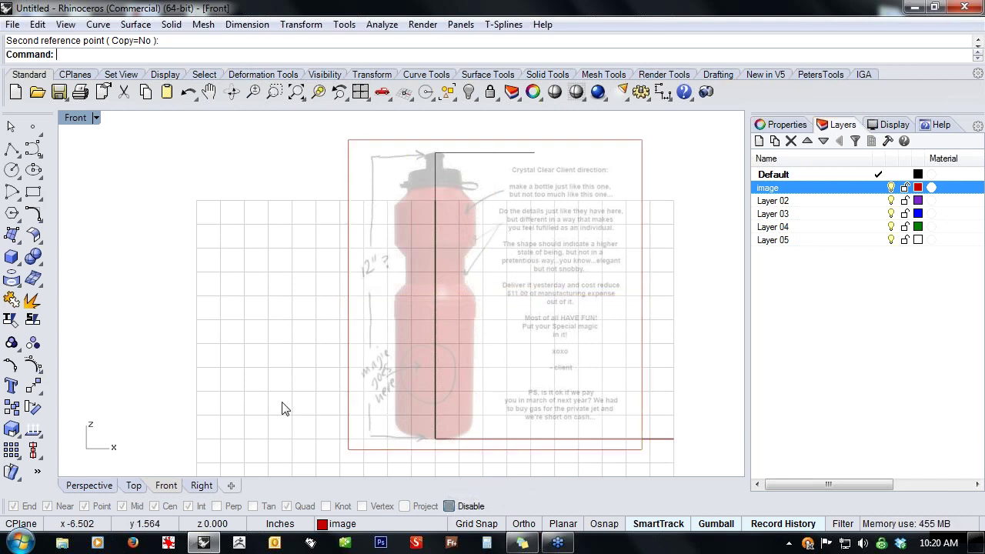
pyautogui.moveTo(313, 363)
pyautogui.mouseDown(button='right')
pyautogui.moveTo(295, 379)
pyautogui.moveTo(313, 363)
pyautogui.mouseUp(button='right')
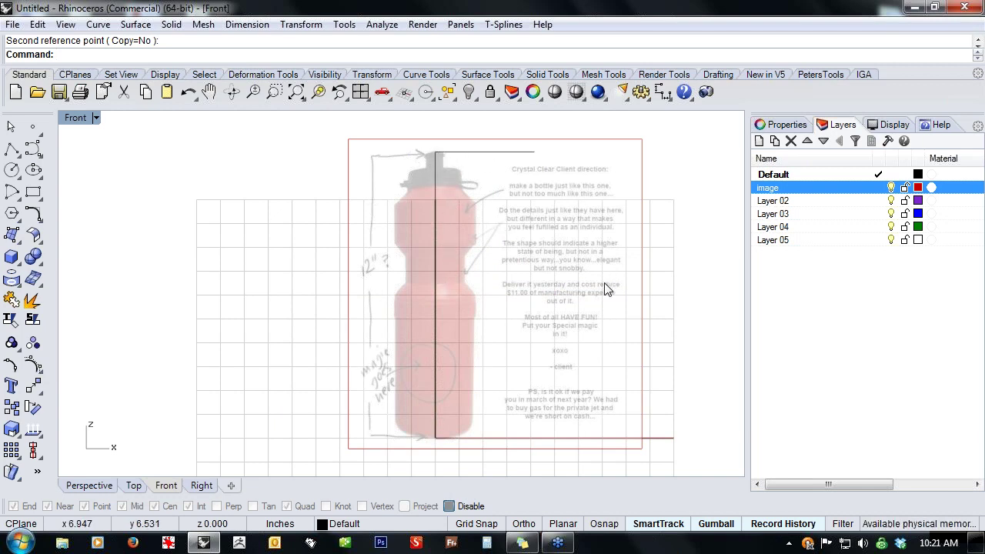
pyautogui.moveTo(608, 273); pyautogui.dragTo(582, 279, button='right')
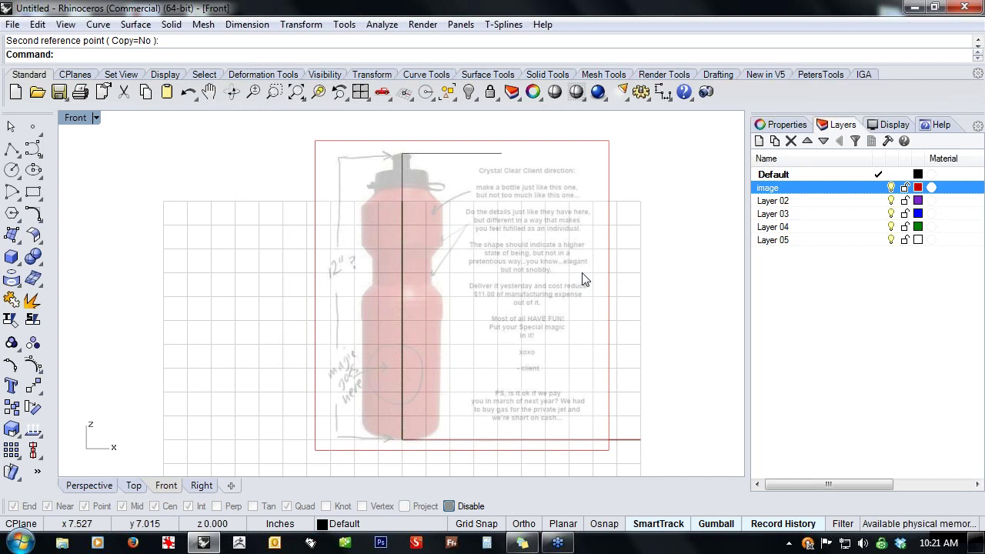
pyautogui.click(905, 187)
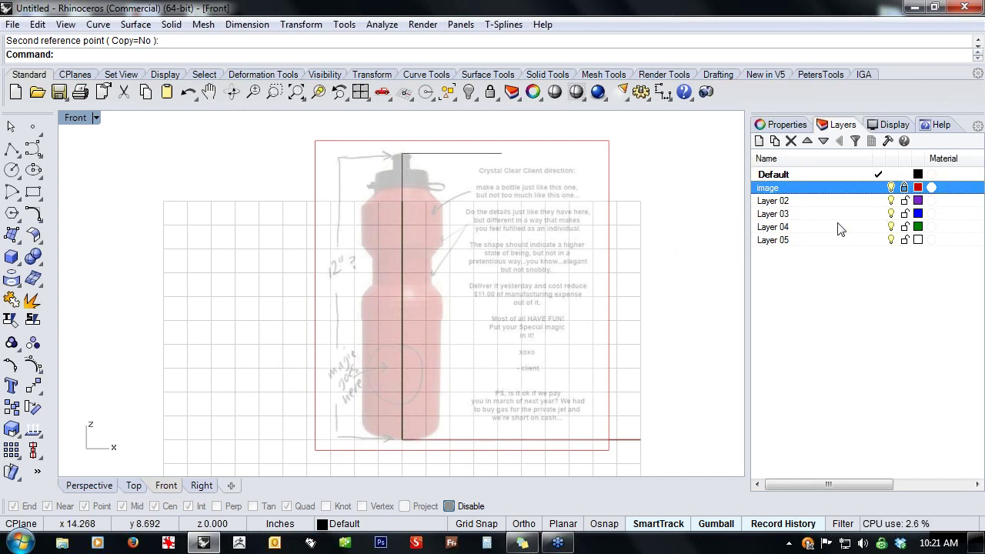
# - Examine the client directions and the handwritten notes around the bottle from the cap down to the base
pyautogui.scroll(2, 549, 281)
pyautogui.moveTo(565, 265); pyautogui.dragTo(554, 294, button='right')
pyautogui.keyDown('ctrl'); pyautogui.moveTo(551, 243); pyautogui.dragTo(615, 274, button='right'); pyautogui.keyUp('ctrl')
pyautogui.scroll(-1, 612, 277)
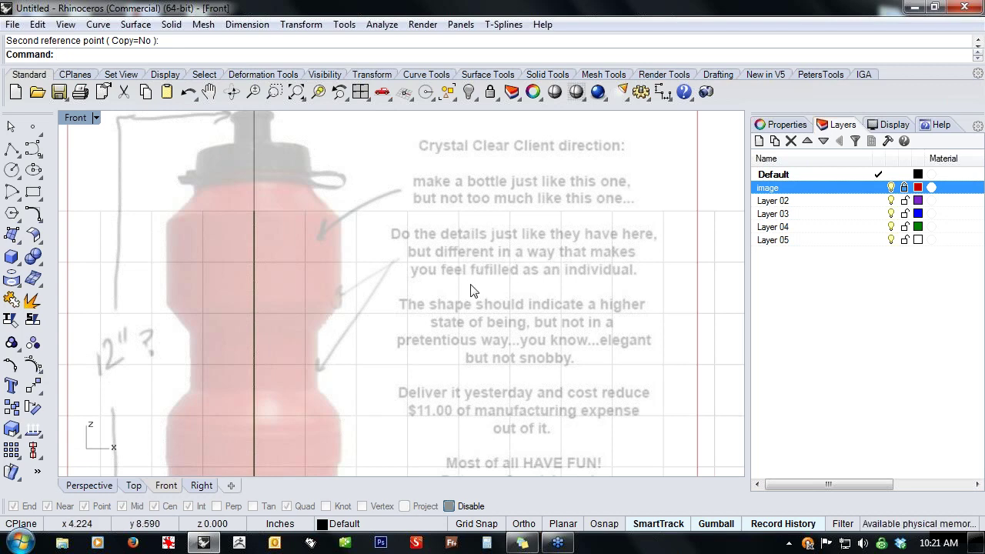
pyautogui.moveTo(501, 322); pyautogui.dragTo(529, 208, button='right')
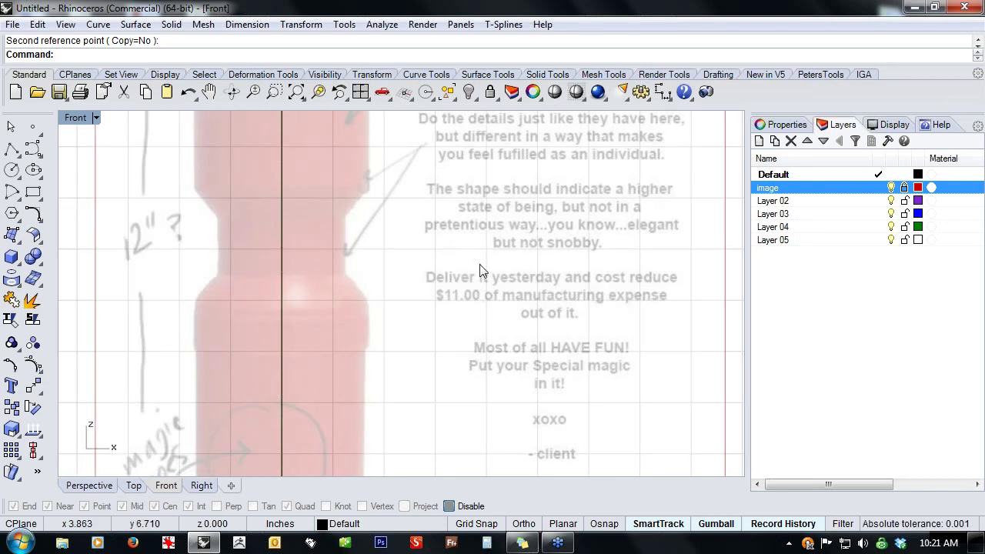
pyautogui.moveTo(464, 327); pyautogui.dragTo(478, 197, button='right')
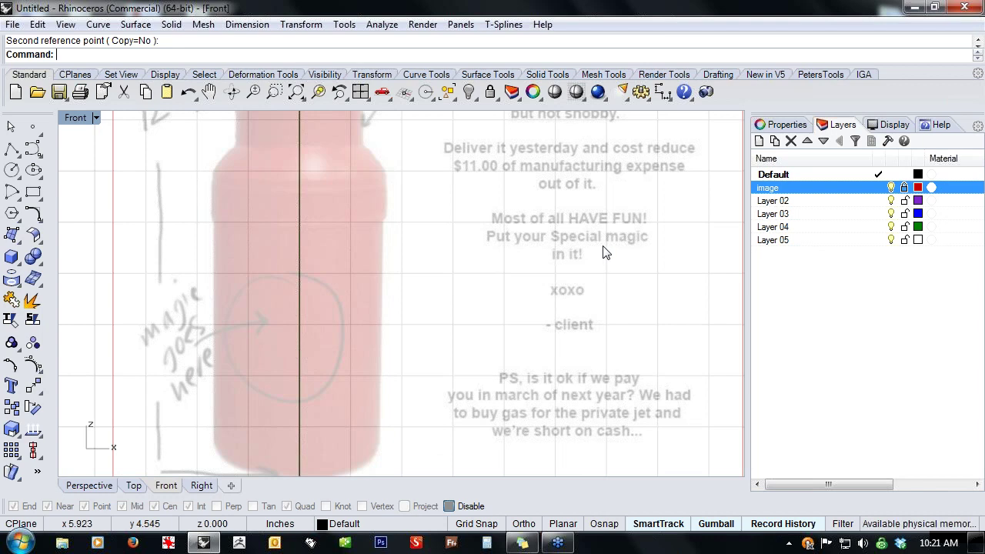
pyautogui.moveTo(617, 307); pyautogui.dragTo(626, 293, button='right')
pyautogui.moveTo(580, 364); pyautogui.dragTo(578, 320, button='right')
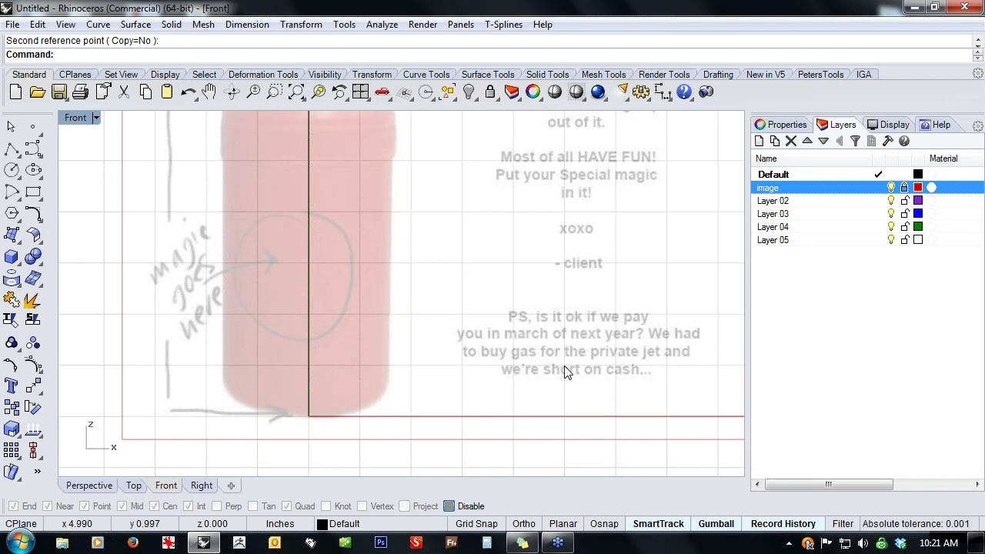
pyautogui.scroll(-4, 510, 315)
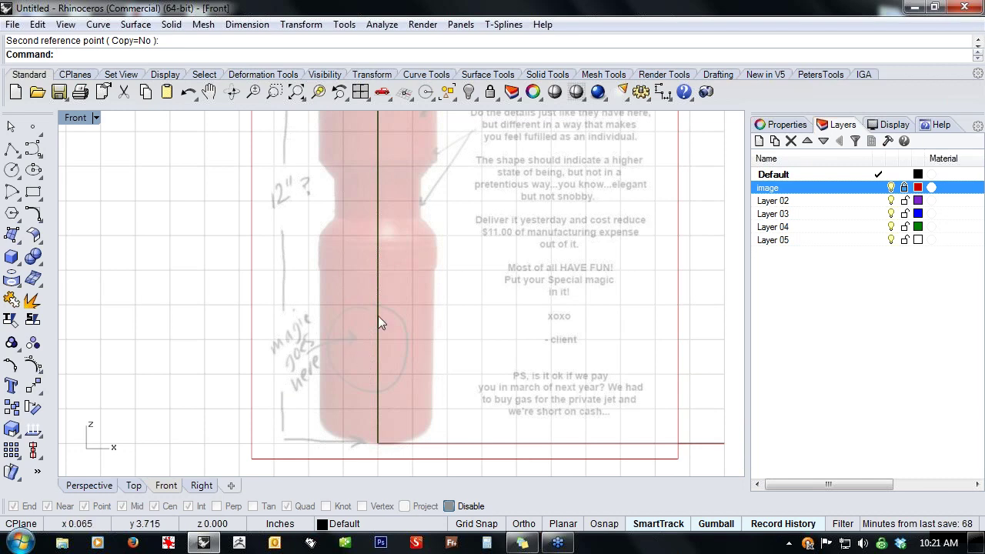
pyautogui.scroll(-1, 379, 332)
pyautogui.moveTo(402, 322); pyautogui.dragTo(409, 359, button='right')
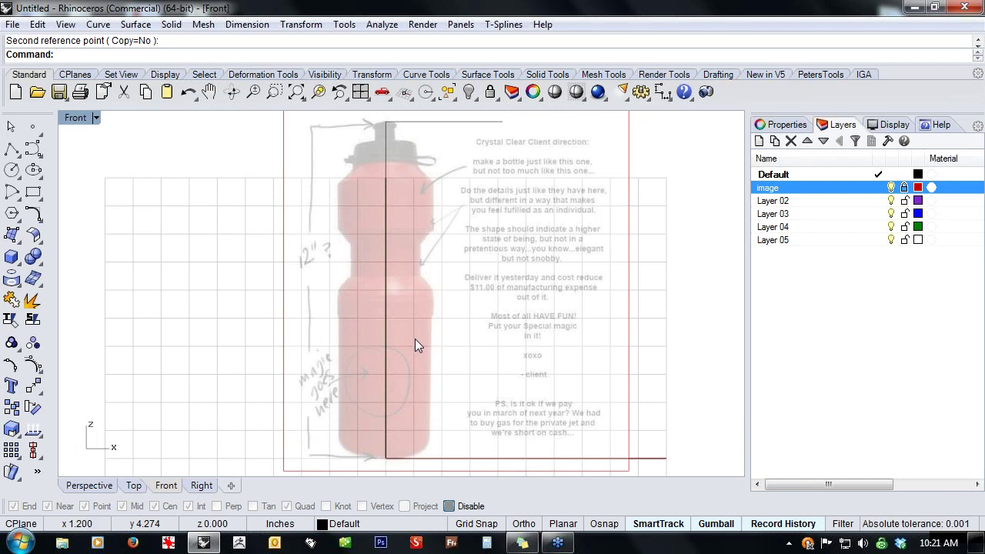
pyautogui.moveTo(414, 345); pyautogui.dragTo(407, 317, button='right')
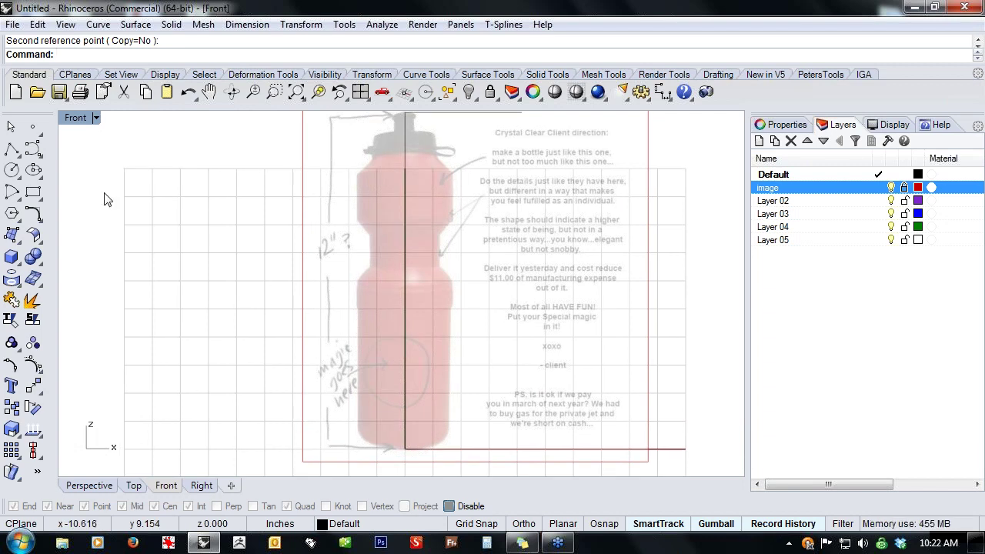
# - Open the set of line tools and detach it as a floating toolbar beside the bottle picture
pyautogui.click(20, 157)
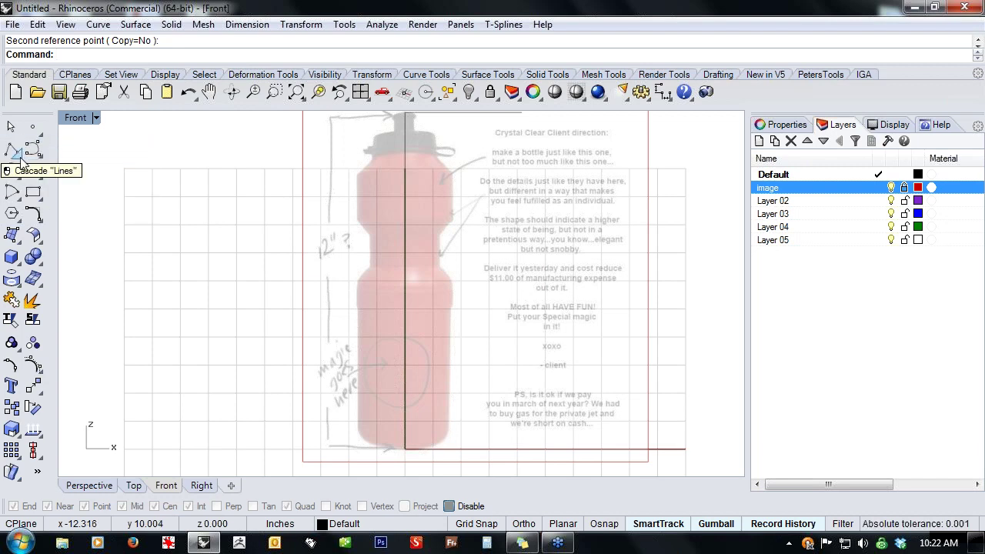
pyautogui.click(21, 159)
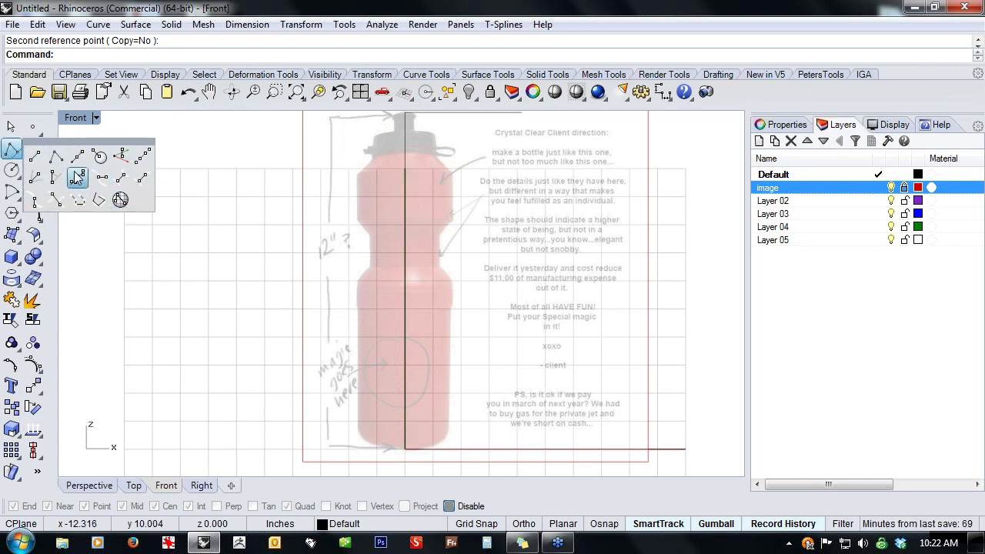
pyautogui.moveTo(91, 146); pyautogui.dragTo(177, 184)
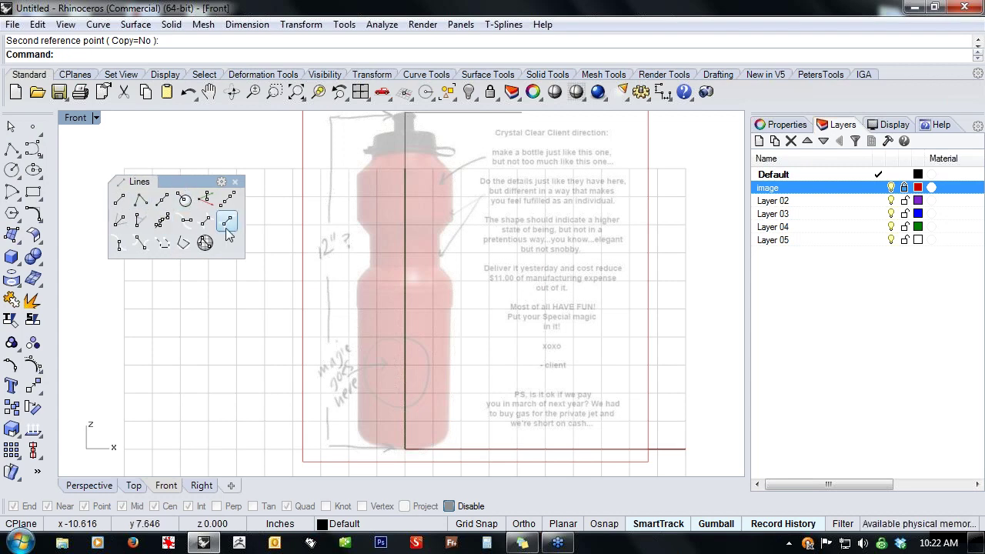
# - Close the floating line toolbar and start a polyline at the origin (0) with a horizontal base segment about 1.61 in to the left
pyautogui.click(235, 186)
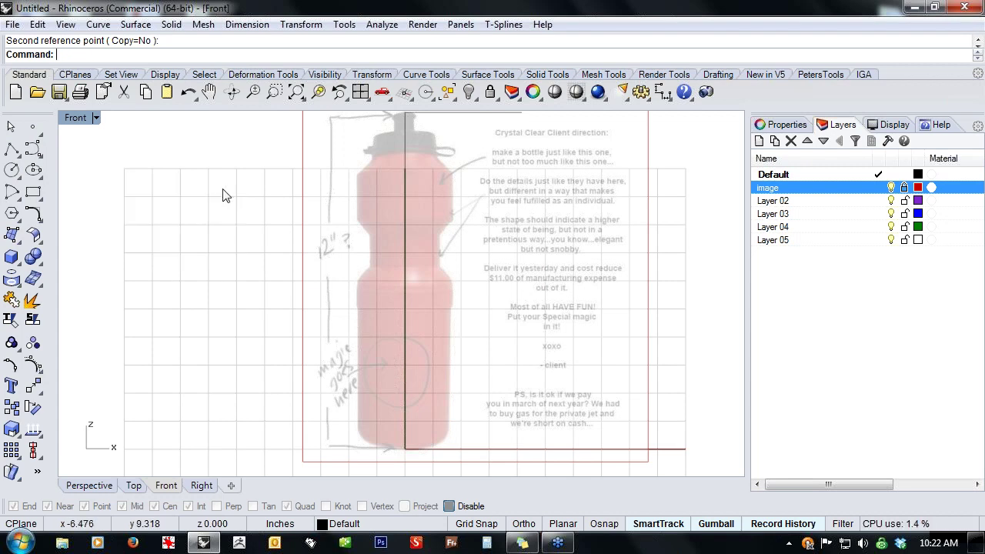
pyautogui.click(11, 150)
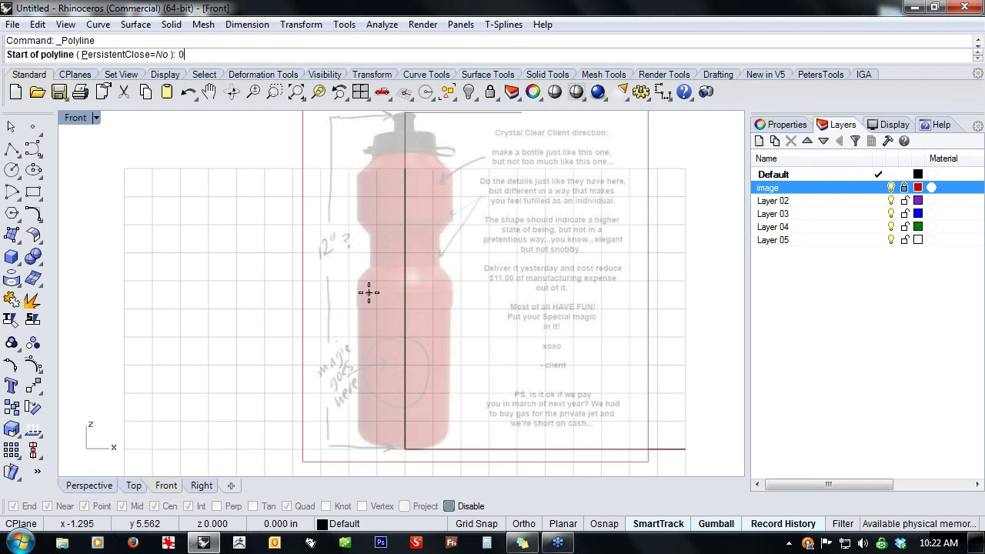
pyautogui.press('Return')
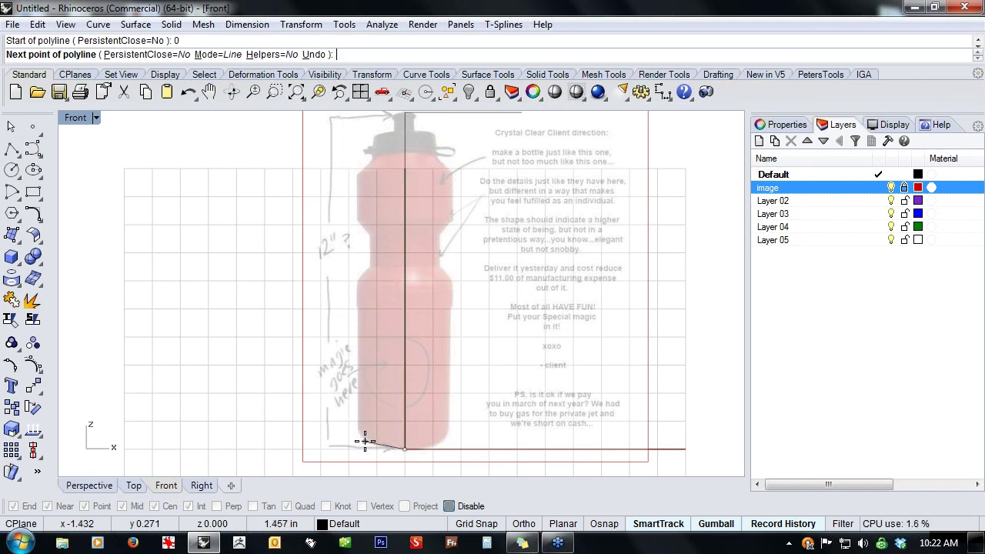
pyautogui.scroll(2, 365, 441)
pyautogui.scroll(2, 365, 441)
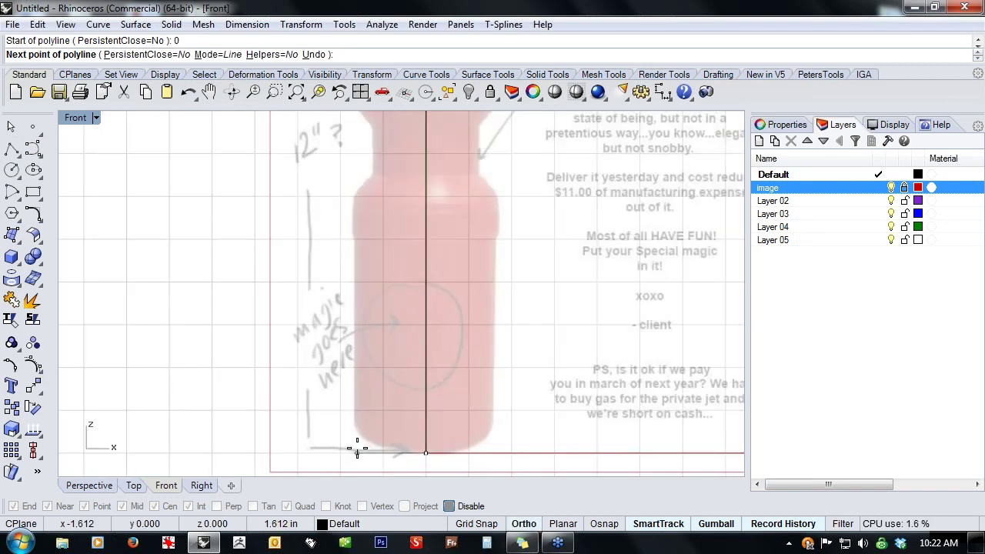
pyautogui.click(356, 453)
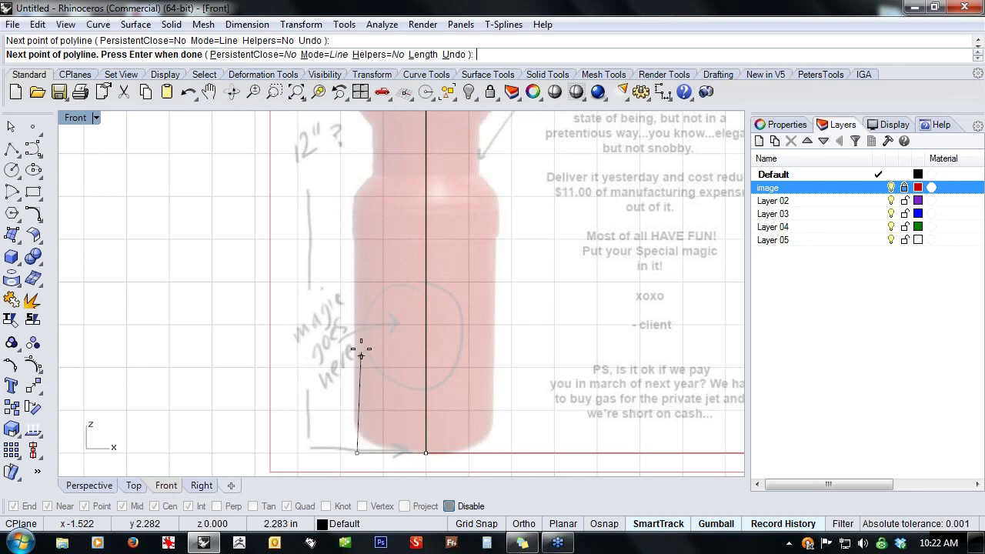
# - Continue the polyline vertically along the bottle's lower body to the shoulder below the waist, about 6.1 in high
pyautogui.scroll(-1, 361, 347)
pyautogui.scroll(-1, 354, 339)
pyautogui.scroll(1, 352, 325)
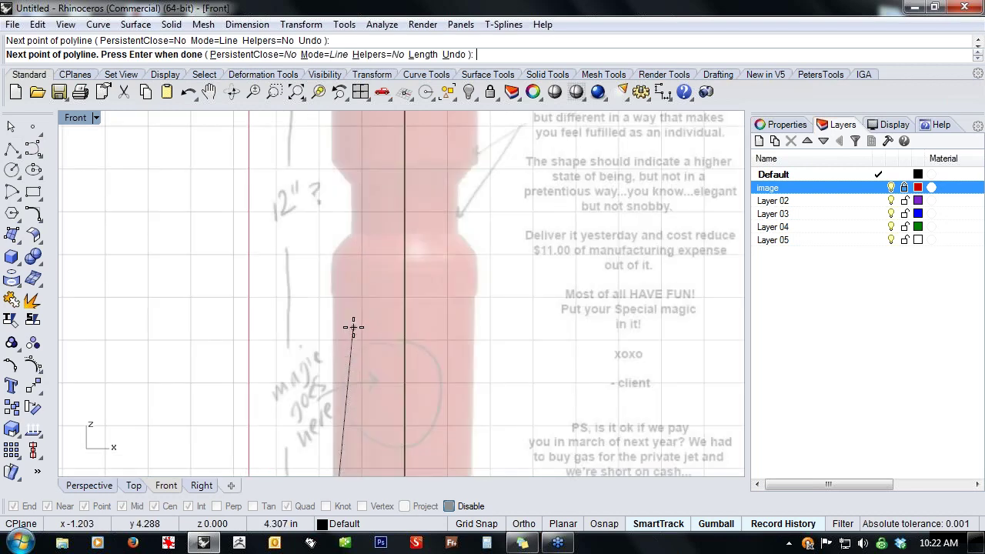
pyautogui.scroll(-2, 352, 385)
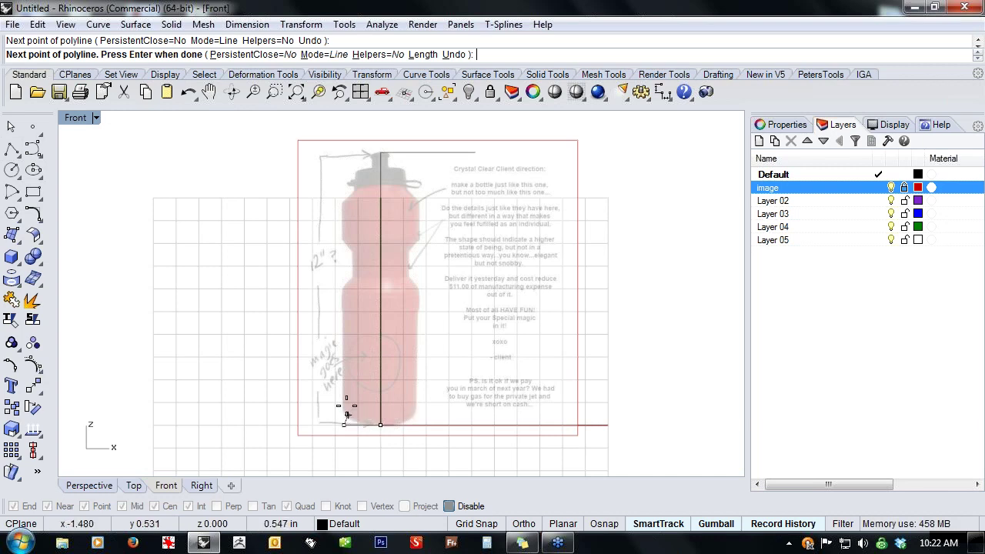
pyautogui.scroll(1, 366, 388)
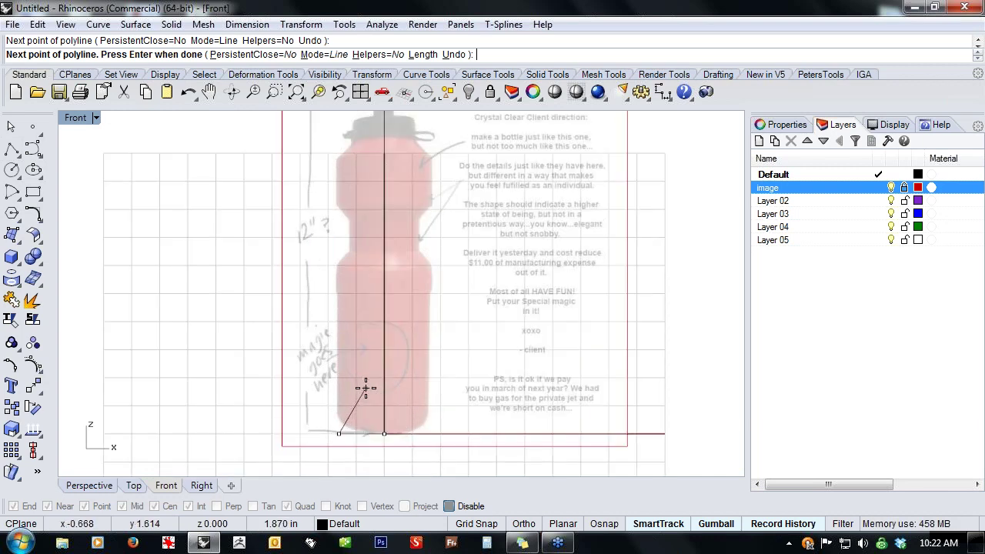
pyautogui.scroll(2, 366, 388)
pyautogui.keyDown('shift'); pyautogui.moveTo(341, 250); pyautogui.dragTo(340, 321, button='right'); pyautogui.keyUp('shift')
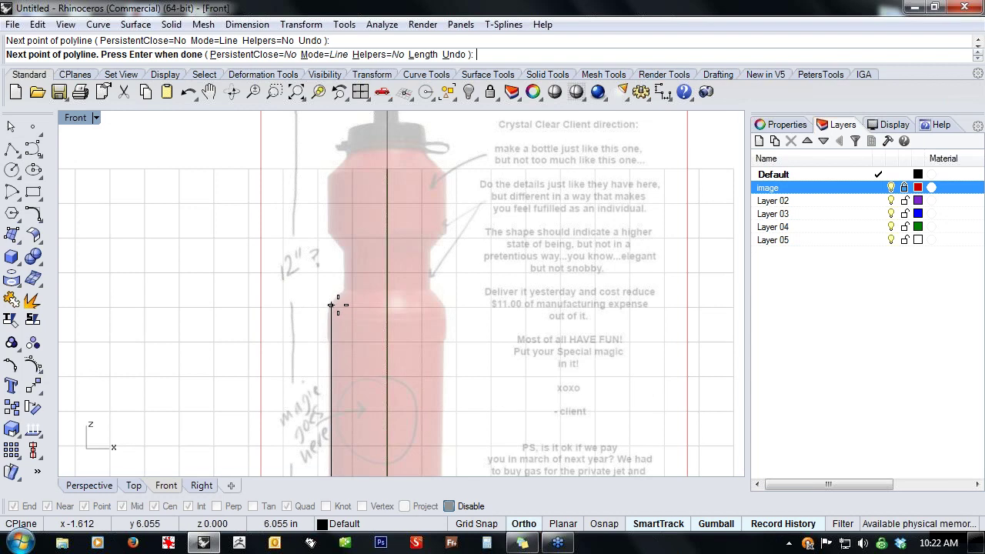
pyautogui.click(331, 303)
# - Add a sloped segment about 0.57 in long inward to the waist and a vertical segment about 1 in long along it
pyautogui.press('F8')
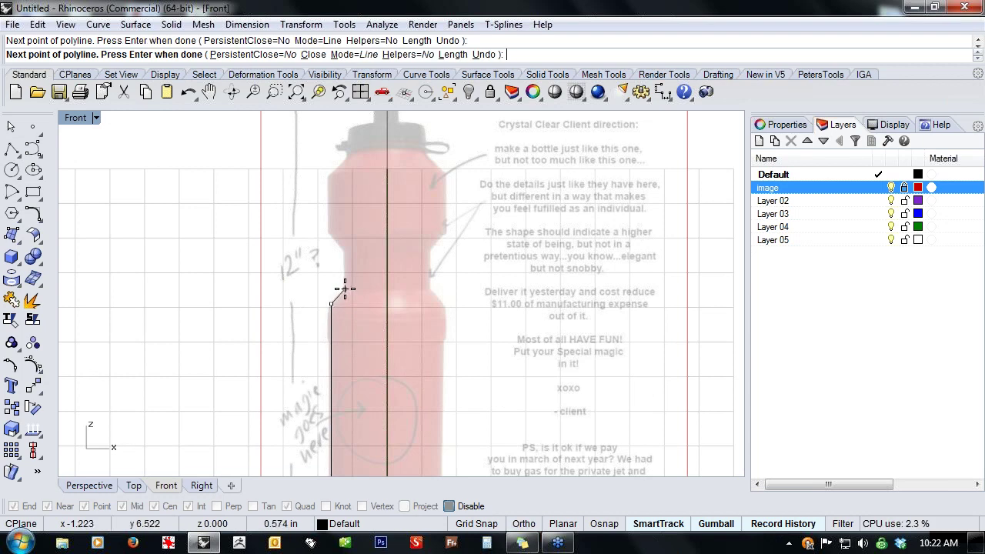
pyautogui.click(344, 290)
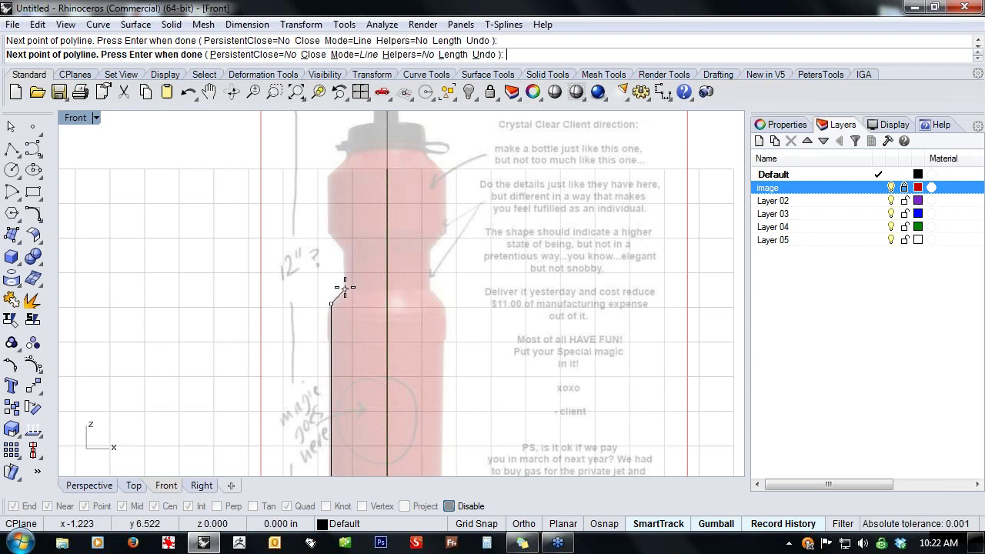
pyautogui.press('F8')
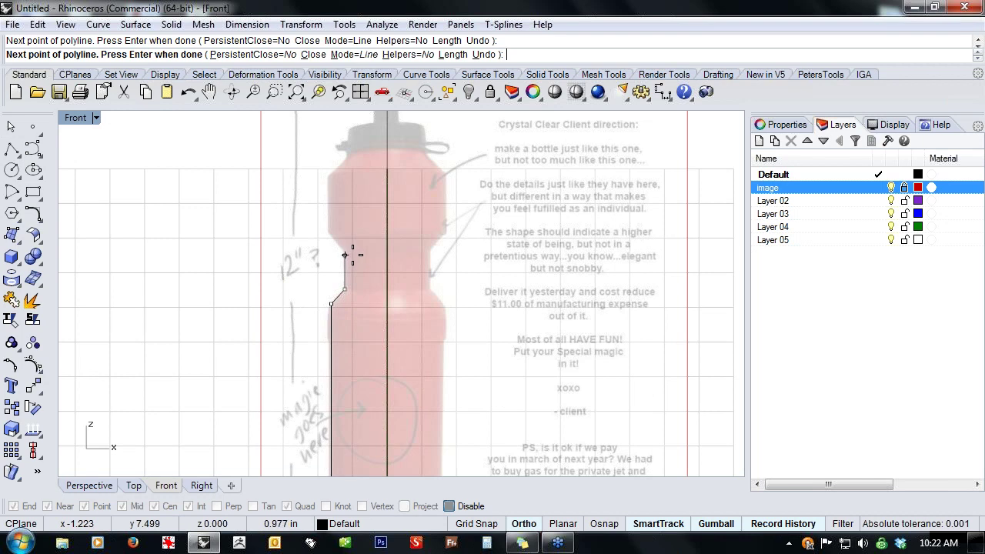
pyautogui.click(345, 253)
# - Trace the outward slope above the waist to about 8.18 in high, followed by the vertical side of the upper body
pyautogui.press('F8')
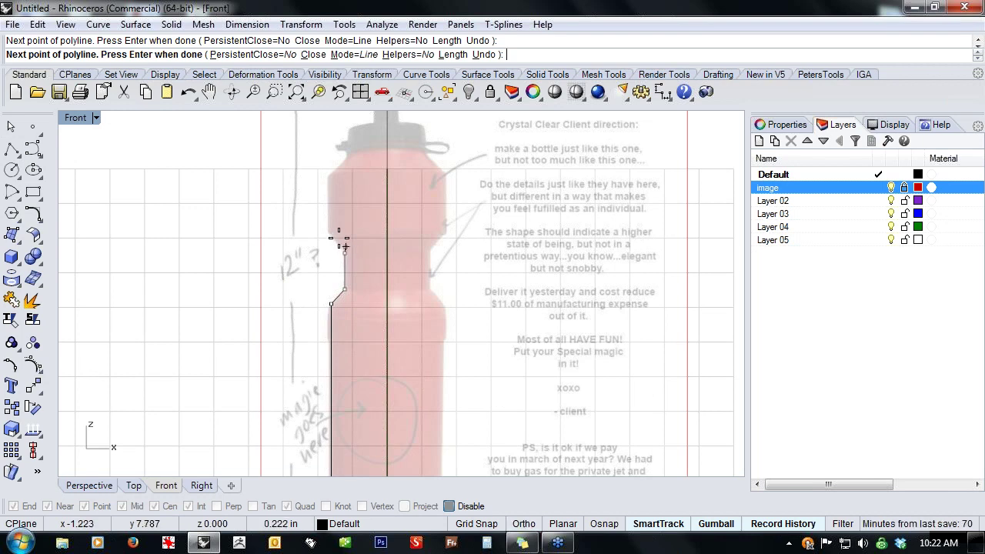
pyautogui.scroll(2, 337, 240)
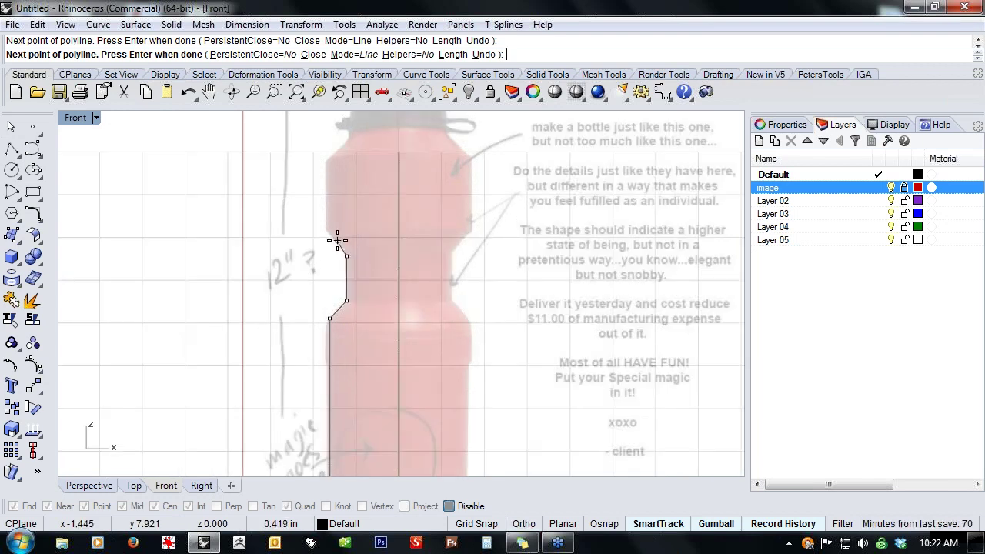
pyautogui.scroll(2, 337, 240)
pyautogui.click(322, 223)
pyautogui.scroll(-3, 321, 223)
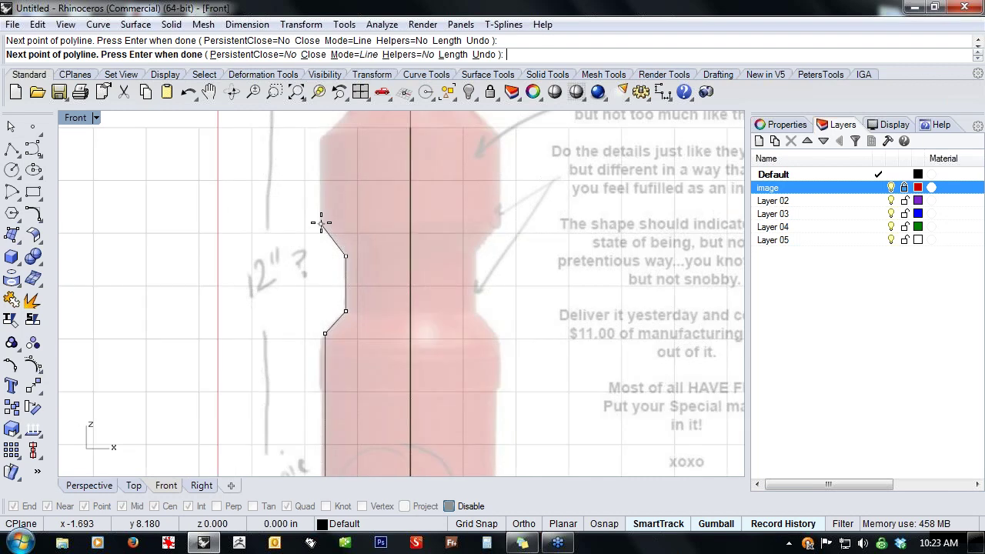
pyautogui.press('F8')
pyautogui.click(321, 170)
# - Add the sloped upper shoulder segment to the underside of the cap, ending about 10.45 in high
pyautogui.press('F8')
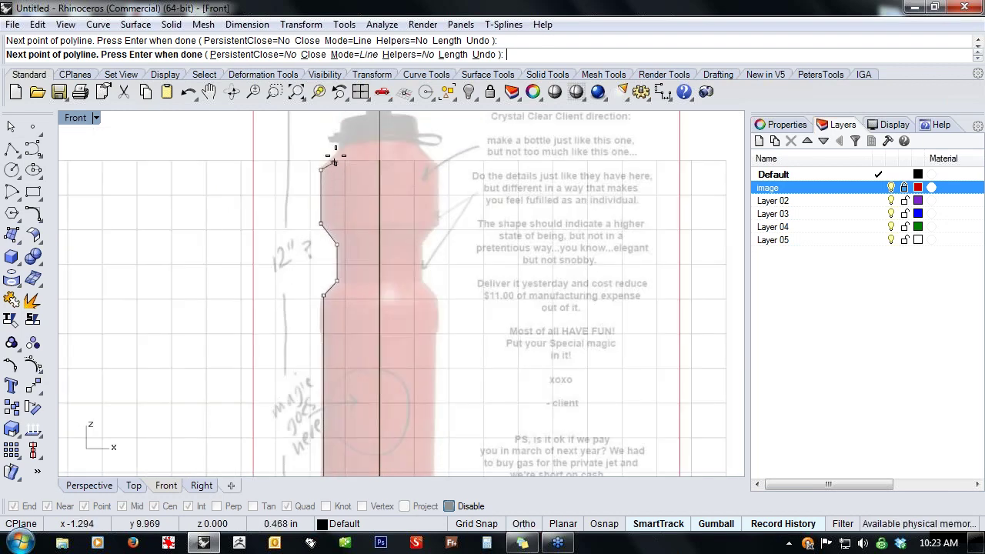
pyautogui.scroll(2, 341, 141)
pyautogui.scroll(2, 341, 143)
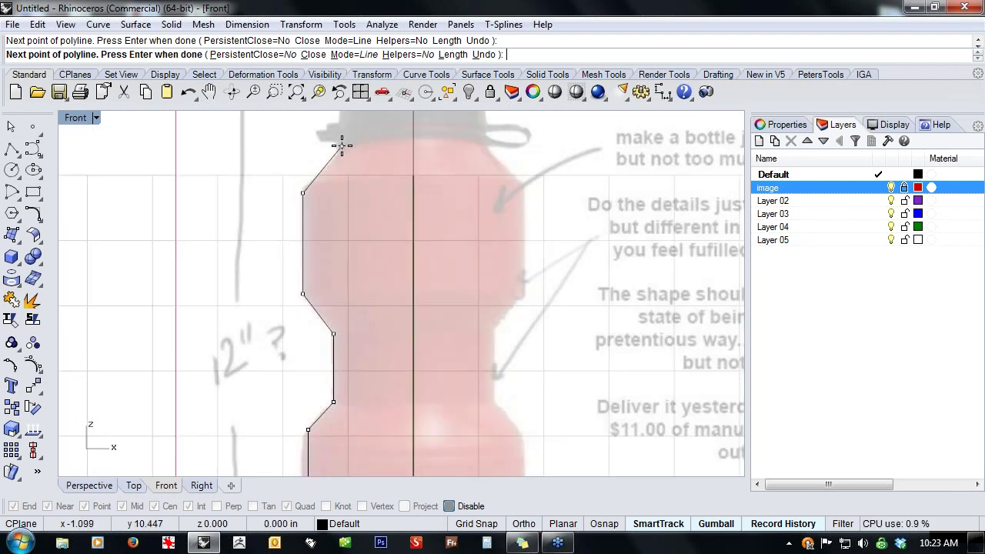
pyautogui.scroll(-1, 342, 145)
pyautogui.click(342, 145)
pyautogui.scroll(1, 341, 144)
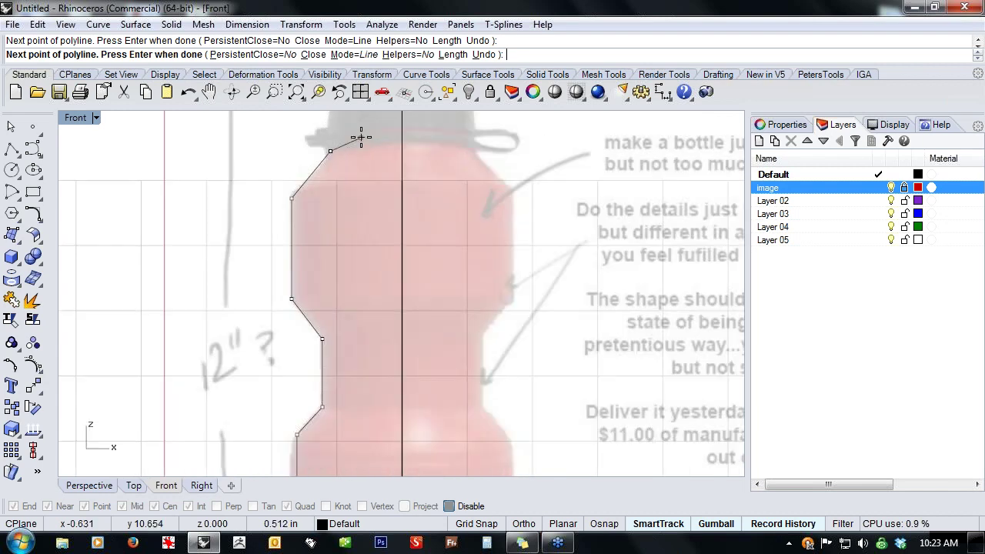
# - Add a horizontal step about 0.19 in inward and a vertical neck segment to about 11.16 in high, and finish the polyline
pyautogui.scroll(-2, 361, 137)
pyautogui.scroll(1, 346, 213)
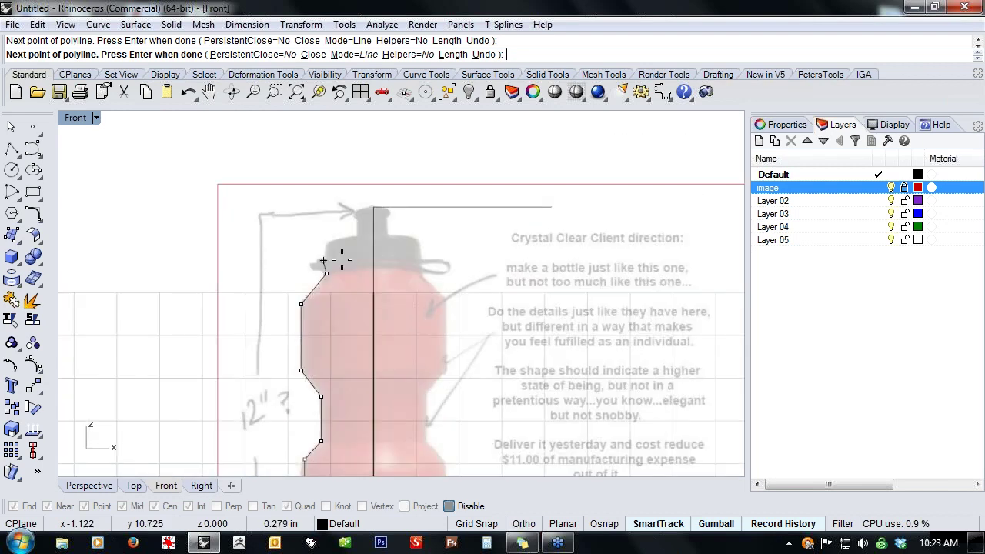
pyautogui.scroll(2, 342, 260)
pyautogui.press('F8')
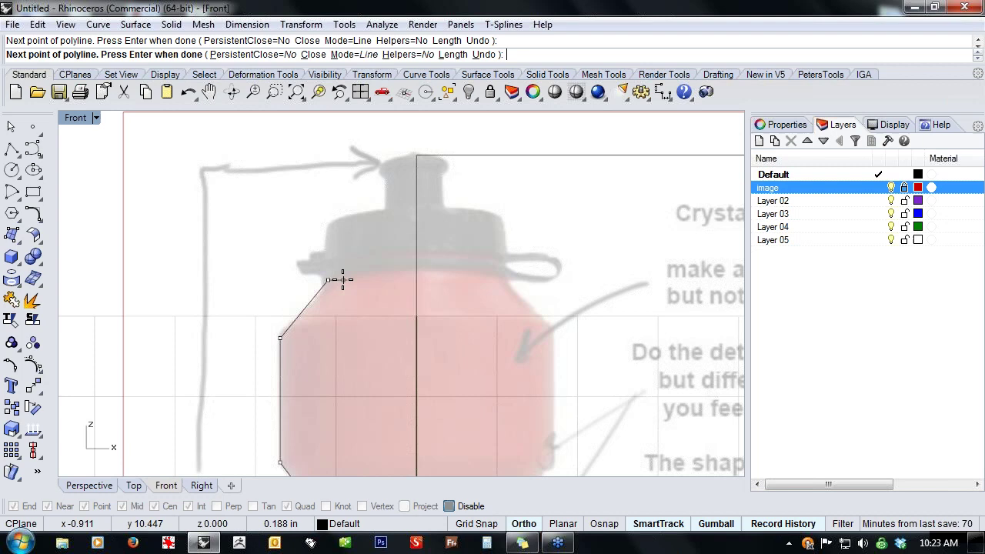
pyautogui.click(343, 280)
pyautogui.click(353, 224)
pyautogui.press('F8')
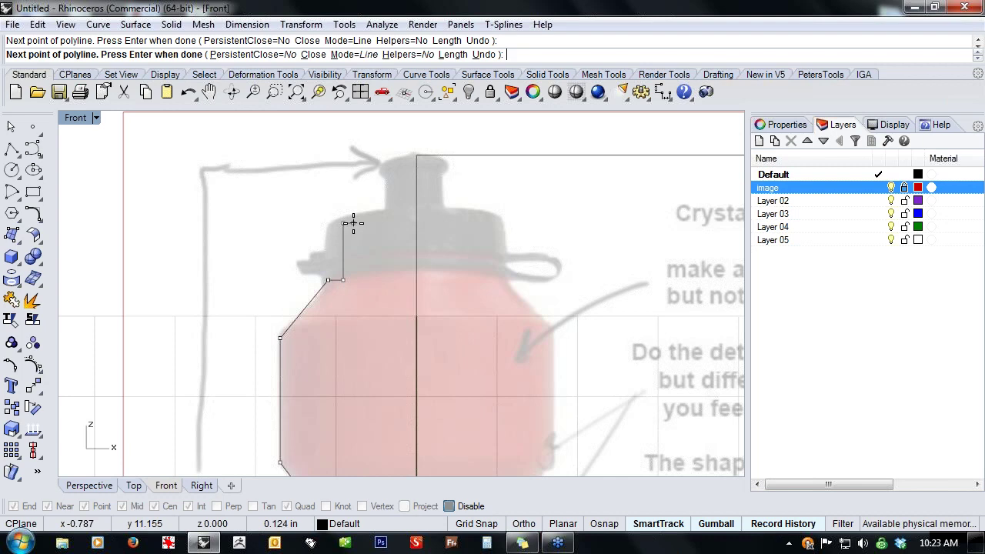
pyautogui.press('Return')
# - Delete the height reference curve standing on the origin, working in the Perspective view
pyautogui.scroll(-2, 353, 224)
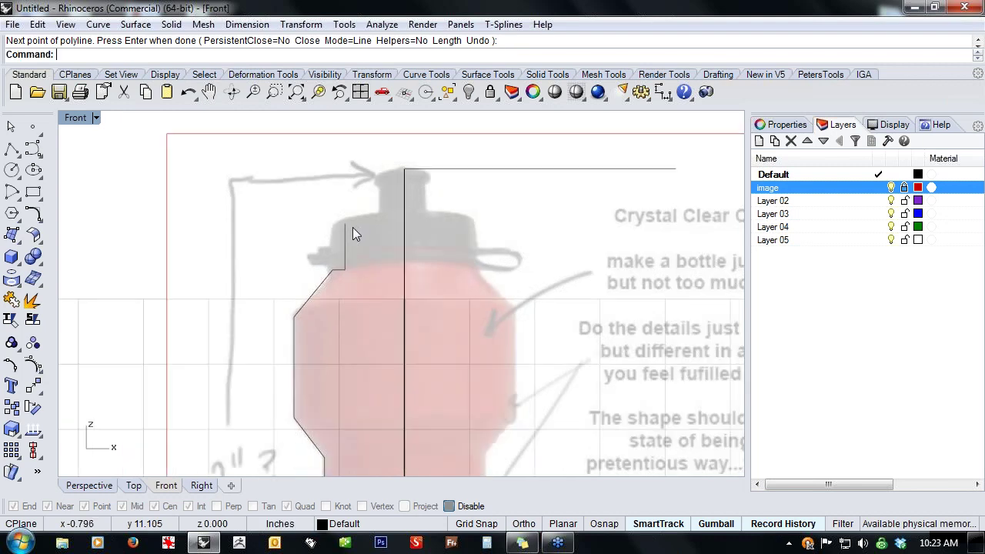
pyautogui.scroll(-2, 352, 227)
pyautogui.scroll(-2, 366, 244)
pyautogui.click(89, 485)
pyautogui.moveTo(254, 370); pyautogui.dragTo(312, 353, button='right')
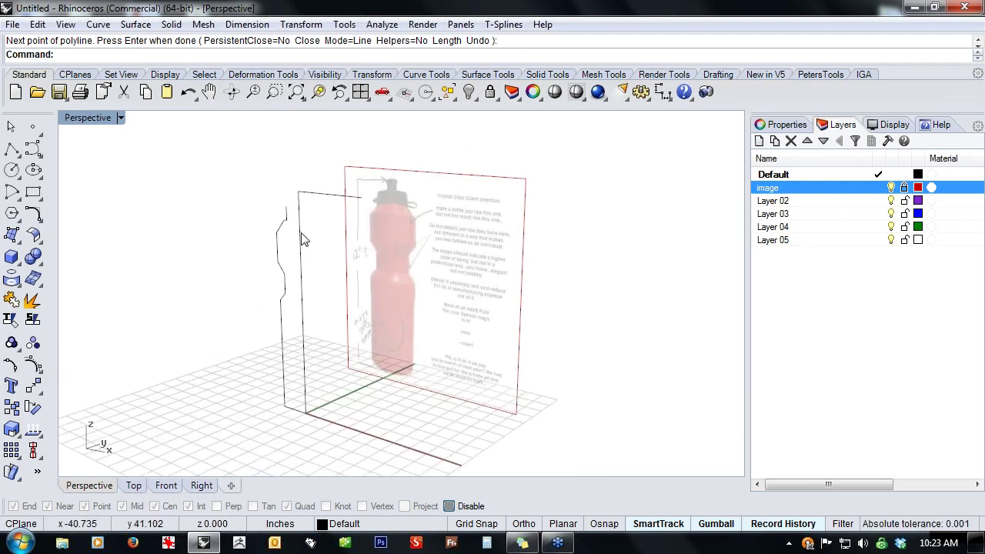
pyautogui.press('Return')
pyautogui.click(304, 239)
pyautogui.press('Delete')
# - Examine the traced profile curve against the bottle picture from several angles in the Perspective view
pyautogui.moveTo(325, 261); pyautogui.dragTo(369, 271, button='right')
pyautogui.moveTo(316, 299); pyautogui.dragTo(346, 286, button='right')
pyautogui.click(327, 296)
pyautogui.moveTo(407, 361); pyautogui.dragTo(334, 337, button='right')
pyautogui.scroll(3, 329, 335)
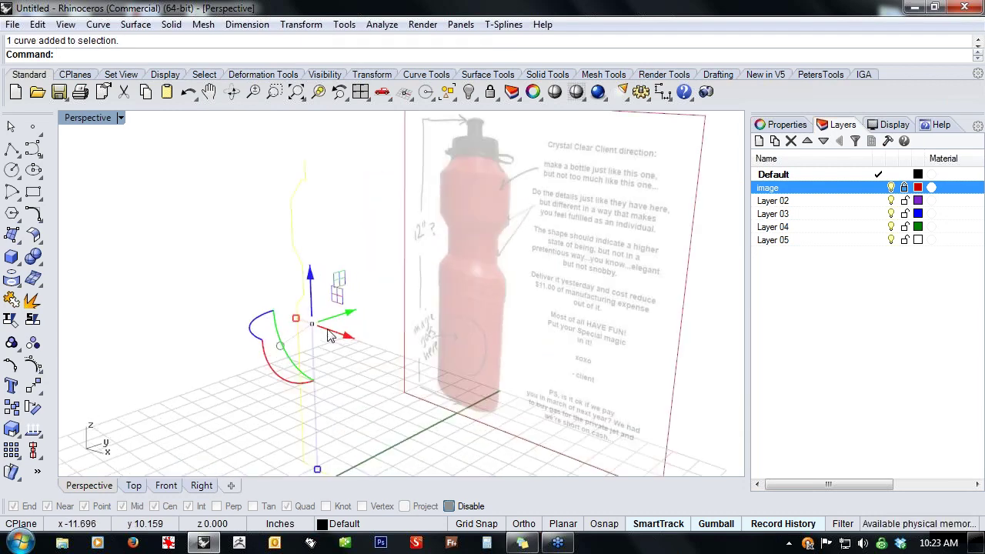
pyautogui.scroll(-2, 316, 339)
pyautogui.click(241, 358)
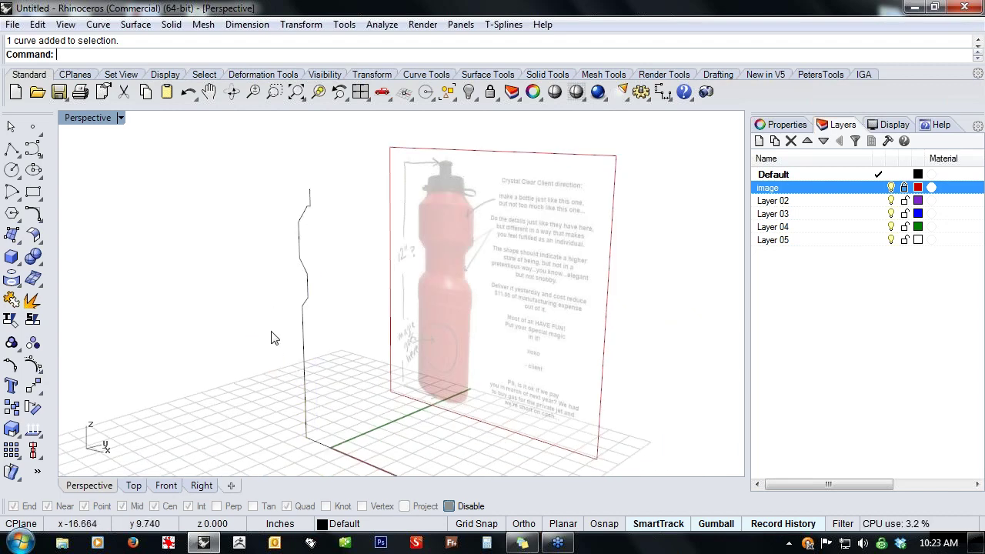
# - Return to the Front view and frame the traced profile over the bottle picture
pyautogui.click(166, 484)
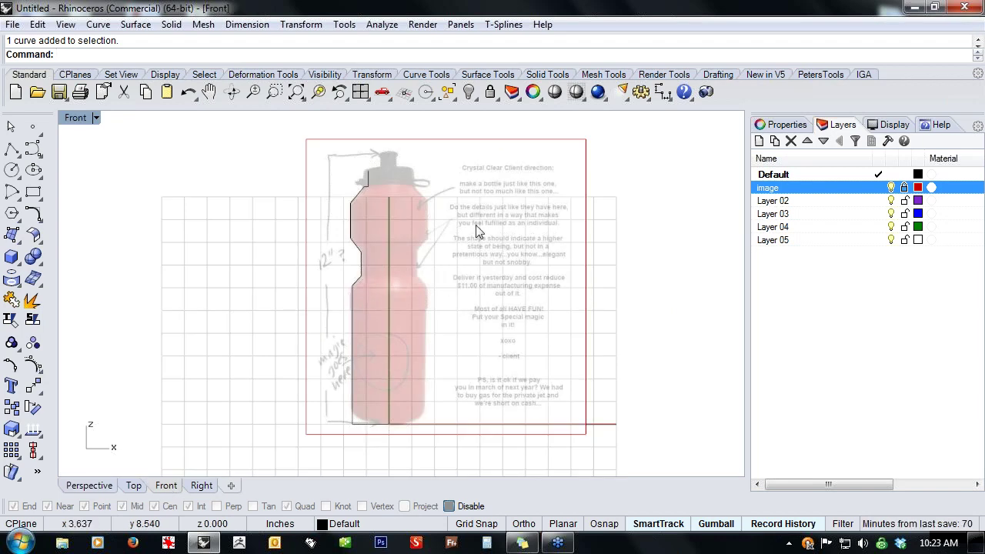
pyautogui.scroll(3, 509, 197)
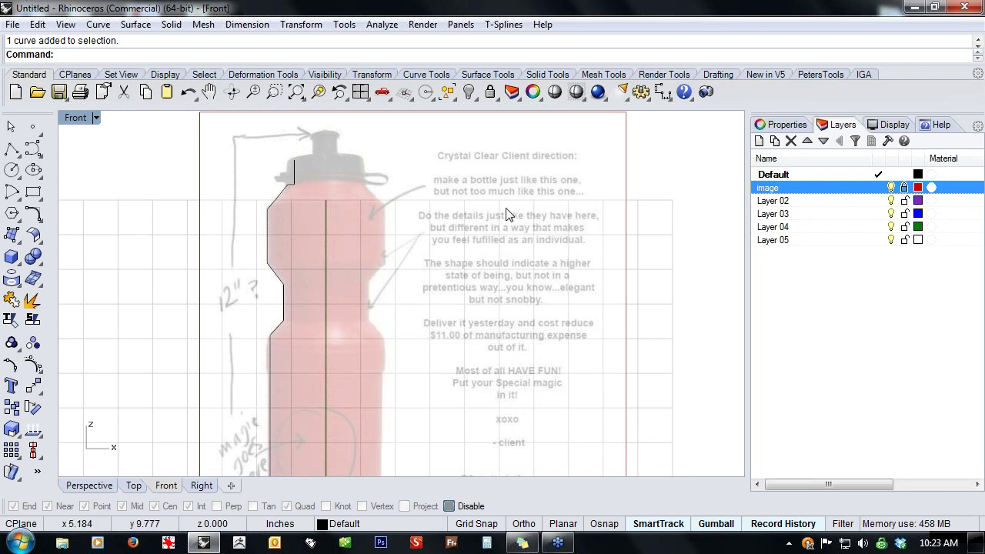
pyautogui.scroll(-1, 413, 270)
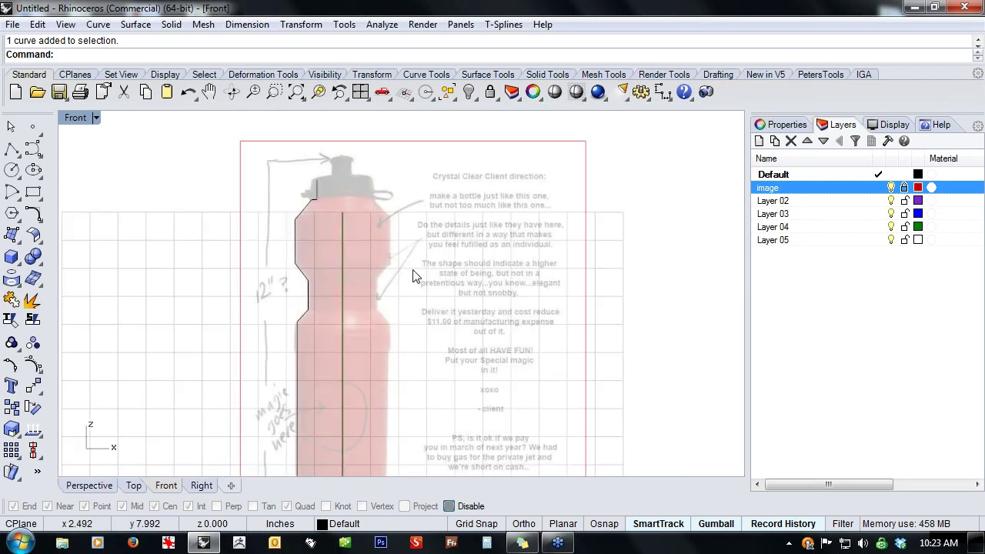
pyautogui.scroll(-1, 357, 311)
pyautogui.click(357, 311)
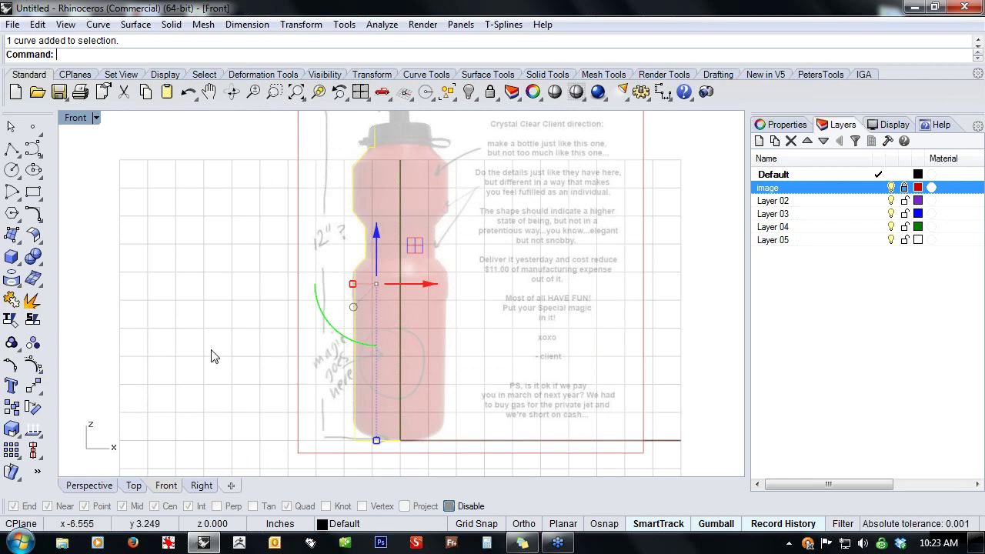
pyautogui.click(36, 367)
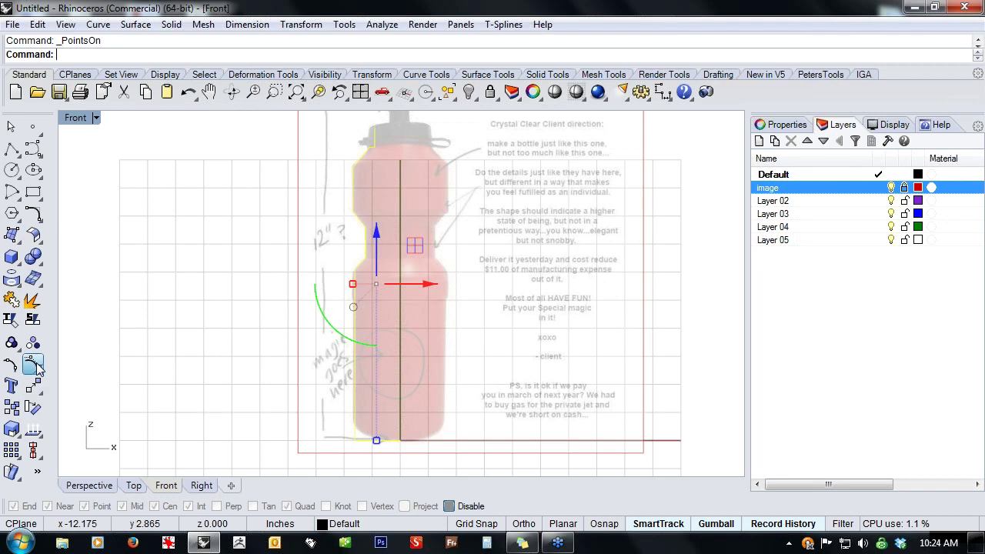
pyautogui.hotkey('ctrl', 'z')
pyautogui.press('Escape')
pyautogui.click(400, 330)
pyautogui.press('Delete')
# - Select the bottle profile curve and turn on its control points
pyautogui.click(354, 330)
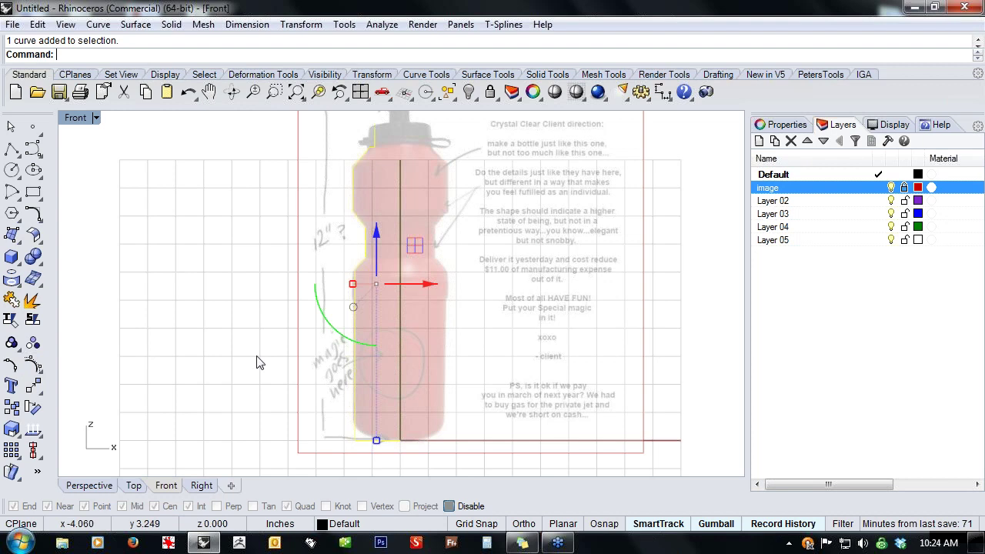
pyautogui.click(34, 366)
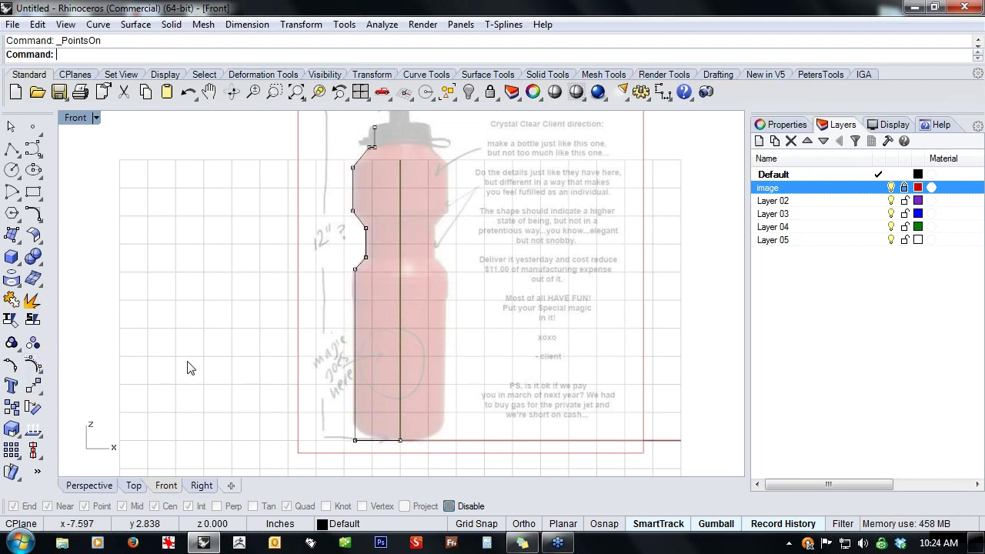
pyautogui.moveTo(399, 242); pyautogui.dragTo(400, 279, button='right')
pyautogui.scroll(6, 375, 267)
# - Select the upper waist control point, try shifting it horizontally with the gumball, and undo the shift
pyautogui.click(358, 266)
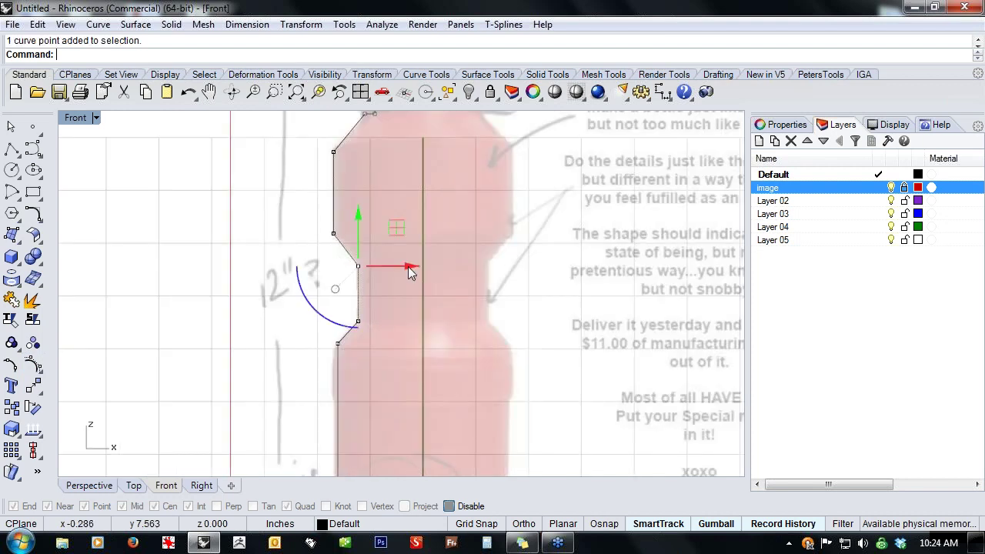
pyautogui.moveTo(409, 267)
pyautogui.mouseDown()
pyautogui.moveTo(419, 267)
pyautogui.moveTo(401, 270)
pyautogui.mouseUp()
pyautogui.hotkey('ctrl', 'z')
pyautogui.hotkey('ctrl', 'z')
# - Raise the upper waist control point about 0.087 in and shift the lower waist point inward about 0.015 in with the gumball
pyautogui.moveTo(361, 215); pyautogui.dragTo(362, 211)
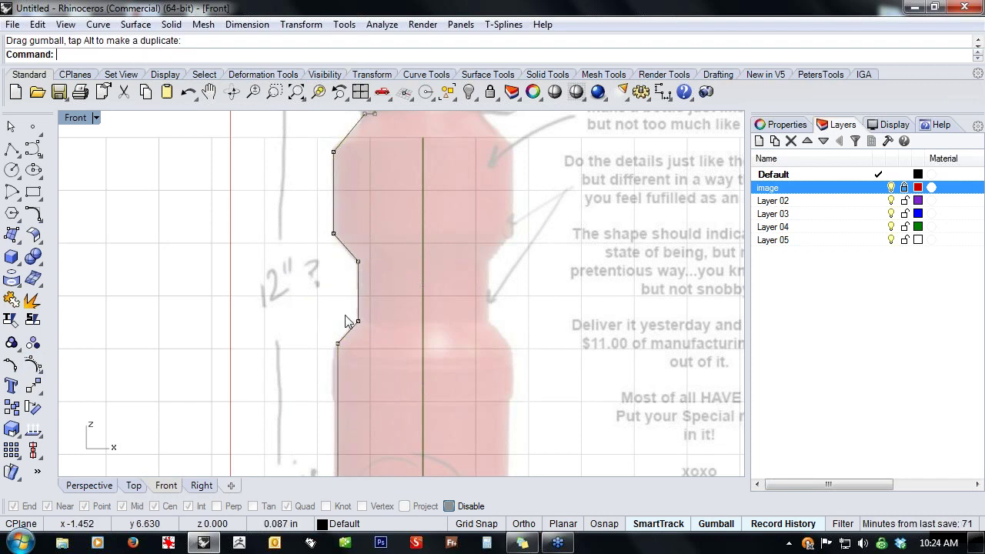
pyautogui.click(358, 322)
pyautogui.moveTo(416, 324); pyautogui.dragTo(414, 322)
pyautogui.click(377, 360)
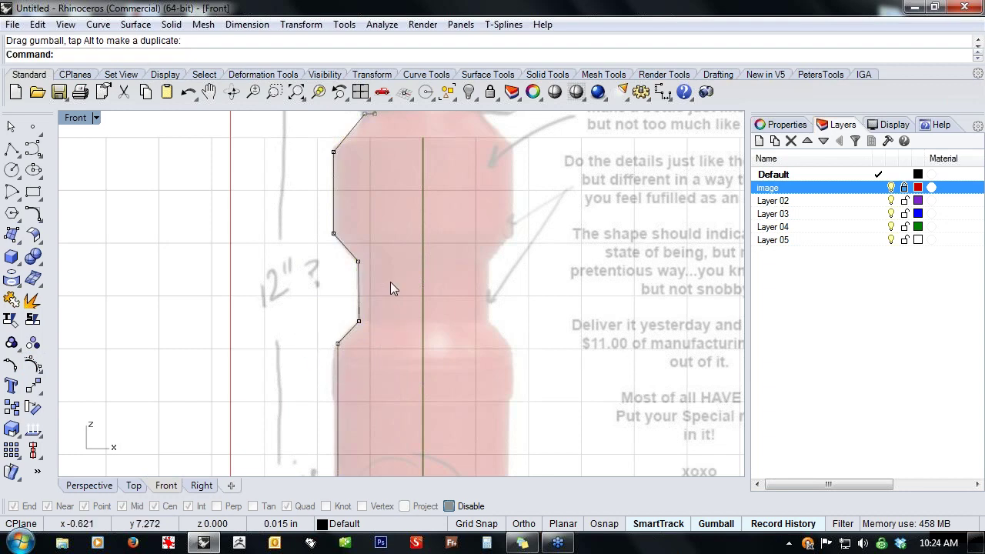
# - Lower the bottom corner control point of the upper body about 0.146 in with the gumball
pyautogui.moveTo(393, 271); pyautogui.dragTo(389, 284, button='right')
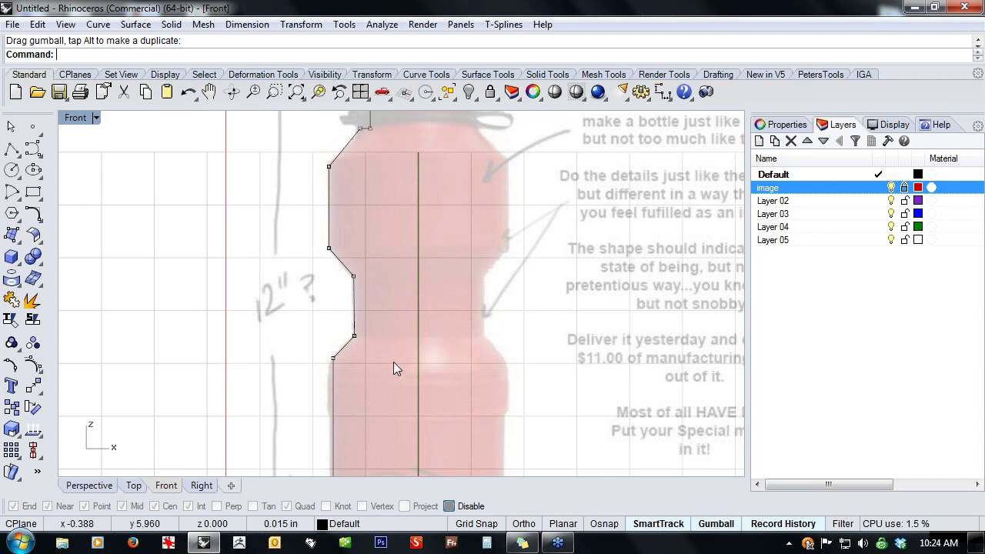
pyautogui.moveTo(389, 298); pyautogui.dragTo(393, 332, button='right')
pyautogui.click(333, 282)
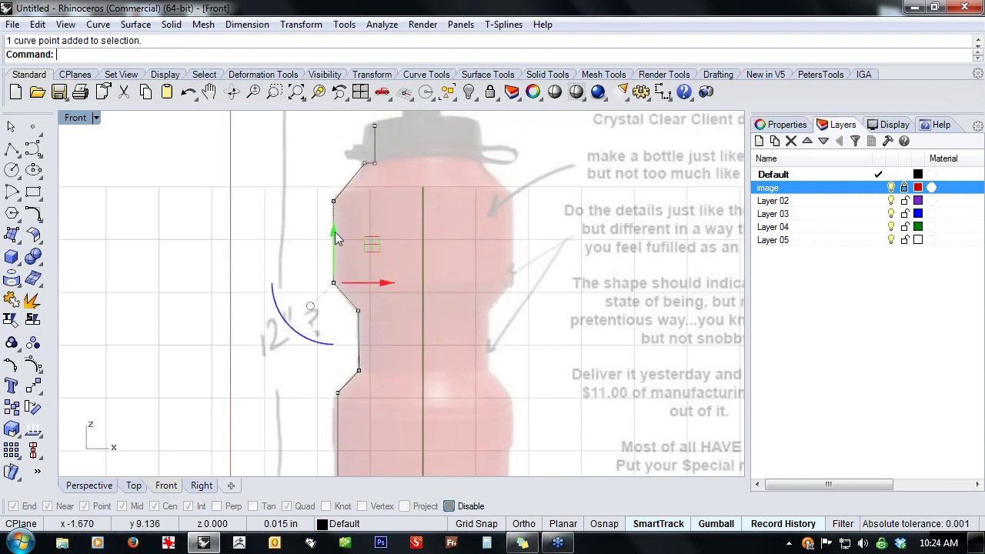
pyautogui.moveTo(336, 233); pyautogui.dragTo(336, 241)
pyautogui.click(413, 239)
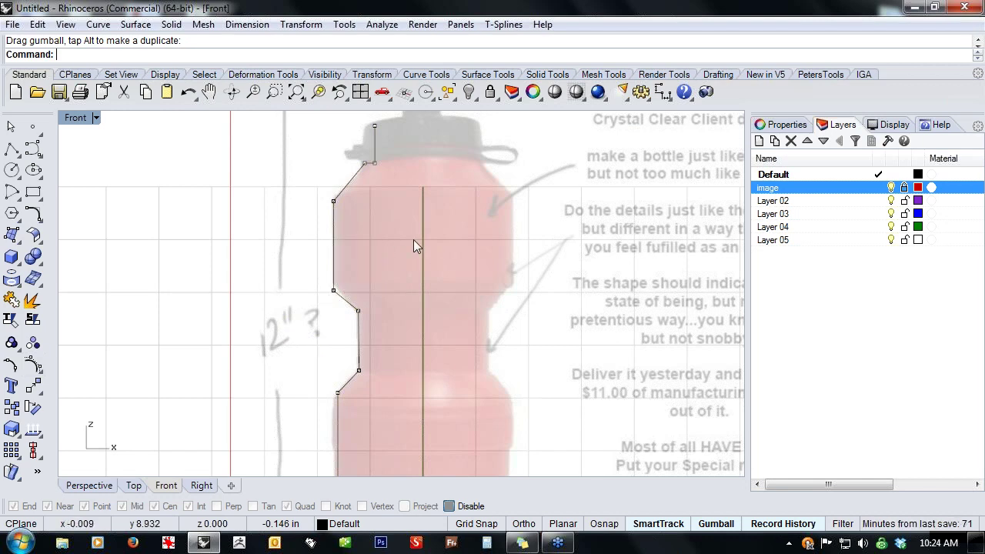
# - Lower the profile's outer control point at the base of the neck about 0.038 in
pyautogui.moveTo(376, 198); pyautogui.dragTo(354, 227, button='right')
pyautogui.scroll(3, 354, 227)
pyautogui.click(353, 193)
pyautogui.moveTo(354, 150); pyautogui.dragTo(353, 154)
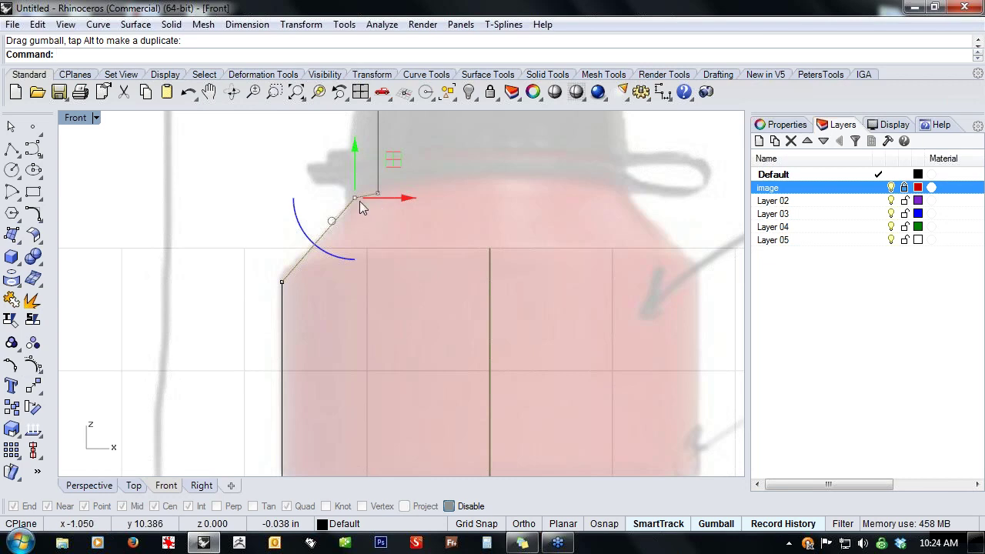
pyautogui.scroll(-1, 361, 206)
pyautogui.scroll(-2, 394, 232)
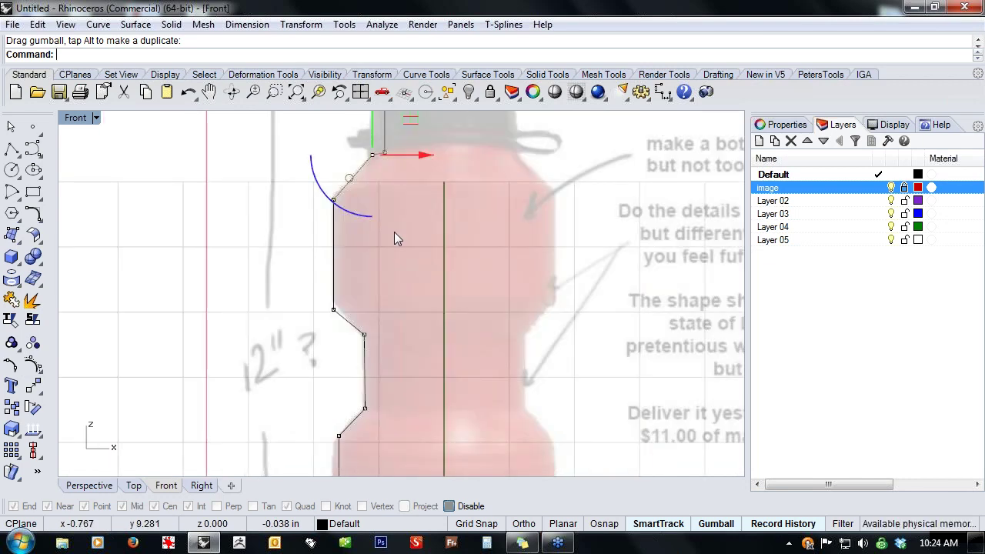
# - Try shifting both waist control points inward about 0.108 in with the gumball, and undo the shift
pyautogui.scroll(-4, 394, 232)
pyautogui.moveTo(410, 372); pyautogui.dragTo(423, 296, button='right')
pyautogui.moveTo(396, 421); pyautogui.dragTo(395, 318, button='right')
pyautogui.moveTo(393, 221); pyautogui.dragTo(362, 324, button='right')
pyautogui.moveTo(346, 203); pyautogui.dragTo(387, 284)
pyautogui.moveTo(405, 235); pyautogui.dragTo(416, 239)
pyautogui.click(377, 335)
pyautogui.scroll(-5, 375, 329)
pyautogui.moveTo(340, 342); pyautogui.dragTo(317, 300, button='right')
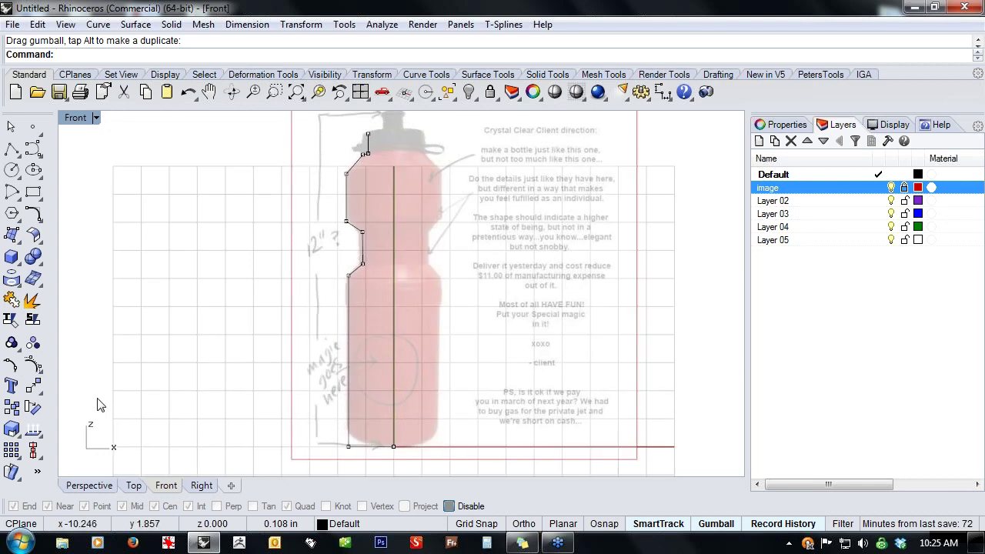
pyautogui.hotkey('ctrl', 'z')
# - Shift both waist control points inward about 0.192 in and turn off the profile's control points
pyautogui.moveTo(357, 208); pyautogui.dragTo(418, 253)
pyautogui.click(269, 325)
pyautogui.press('Escape')
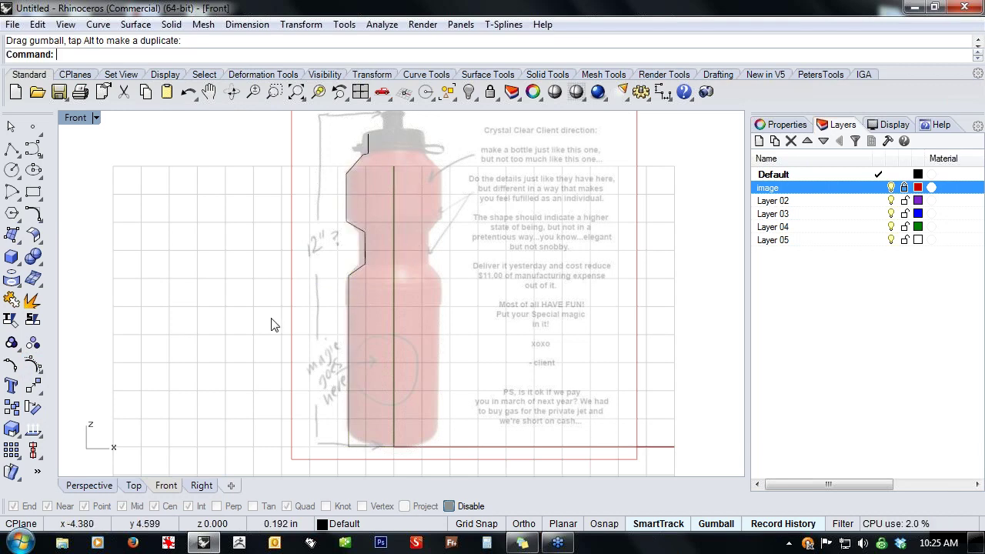
# - In the Front view, revolve the bottle profile curve 360 degrees about the vertical axis through its bottom end point on the centerline
pyautogui.click(89, 486)
pyautogui.moveTo(304, 364); pyautogui.dragTo(324, 346, button='right')
pyautogui.click(165, 484)
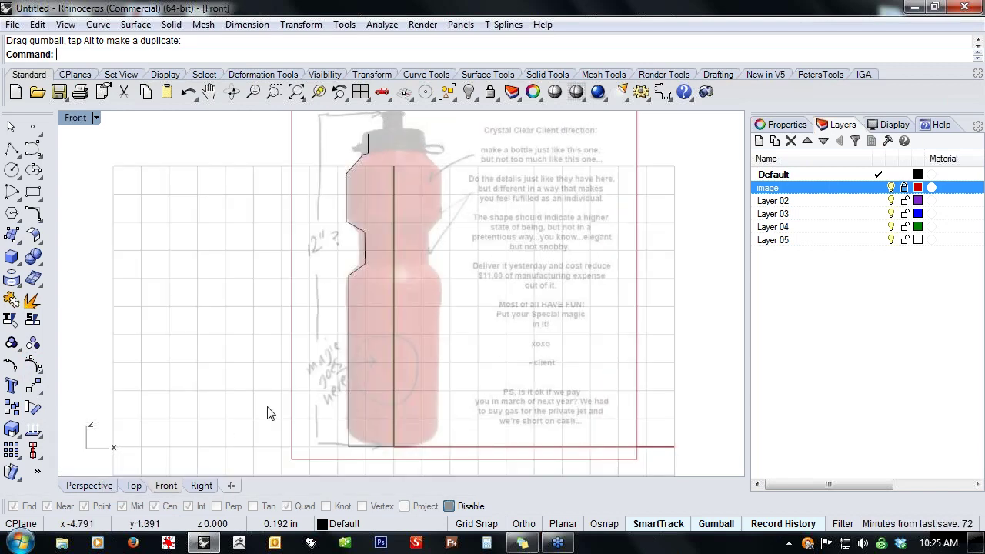
pyautogui.moveTo(394, 361); pyautogui.dragTo(330, 365)
pyautogui.click(330, 372)
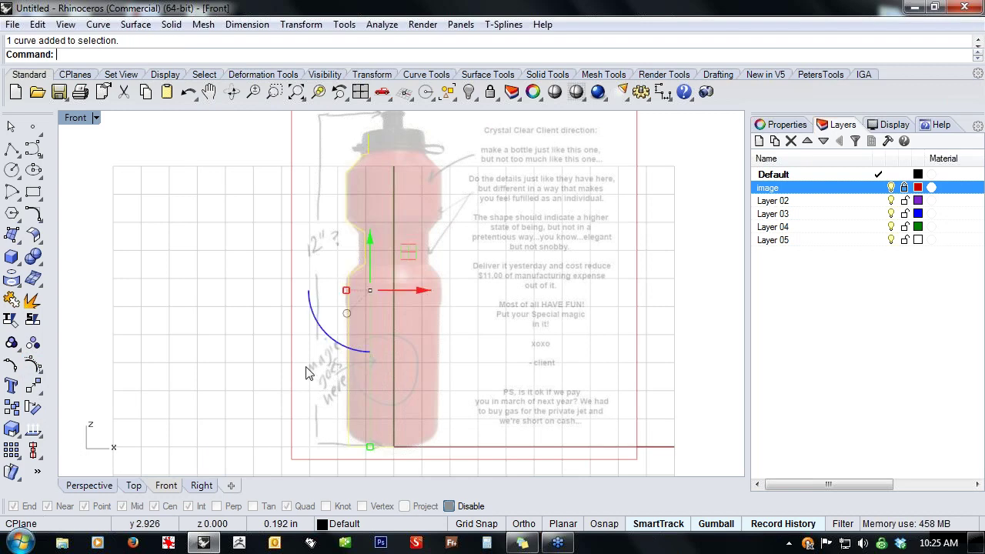
pyautogui.click(18, 240)
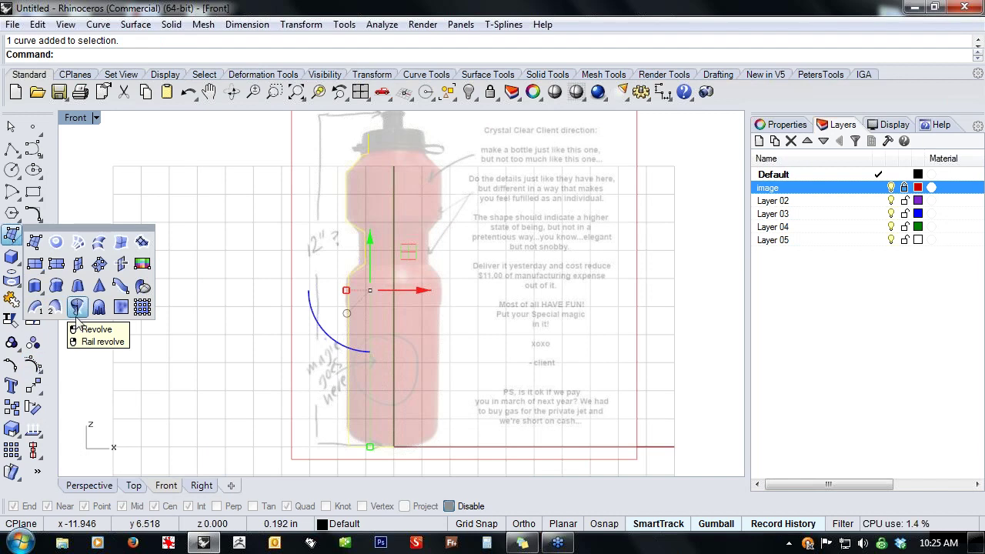
pyautogui.click(78, 309)
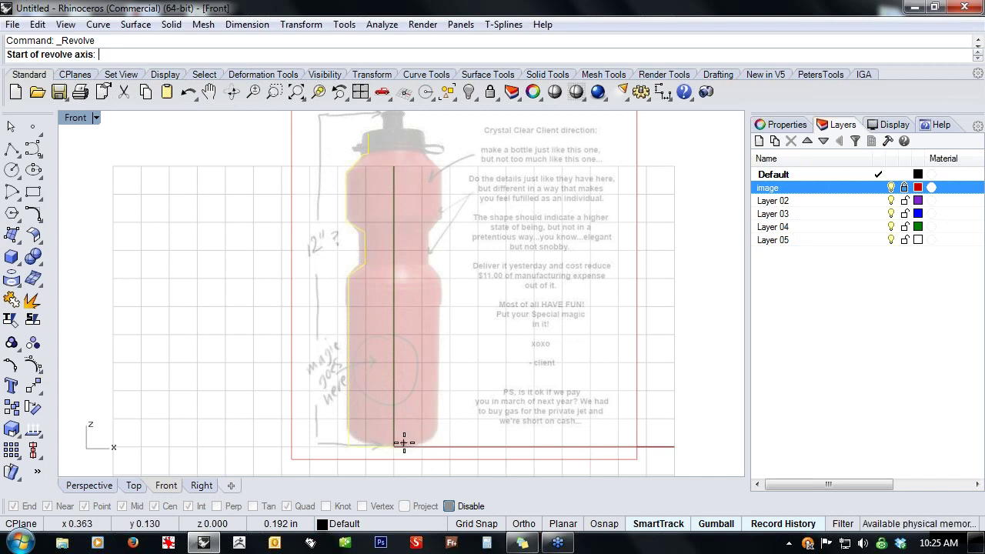
pyautogui.press('alt')
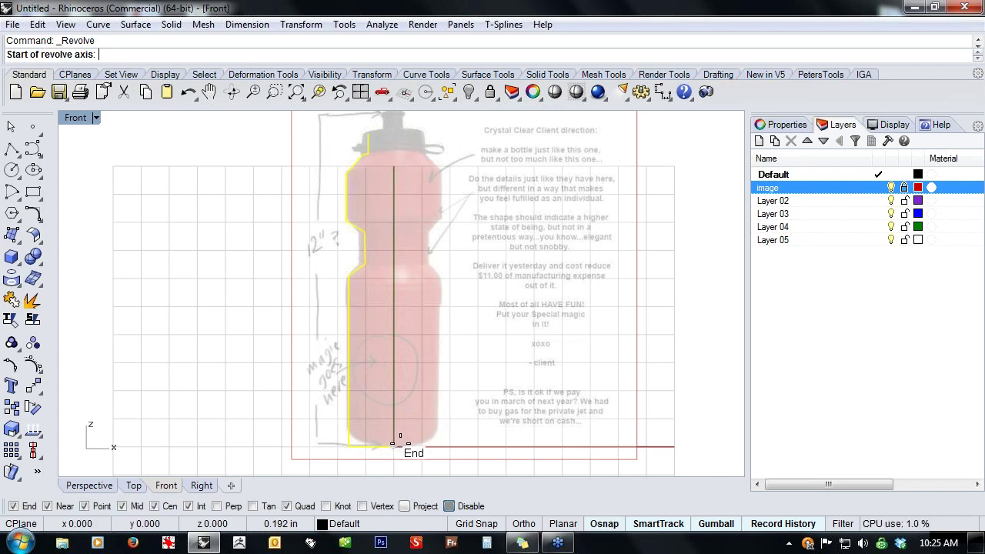
pyautogui.click(394, 444)
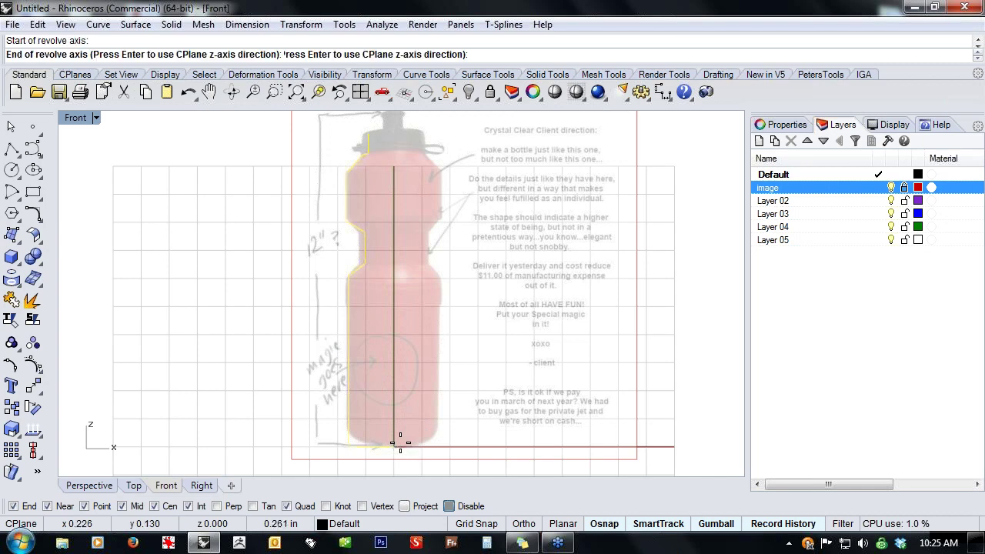
pyautogui.press('shift')
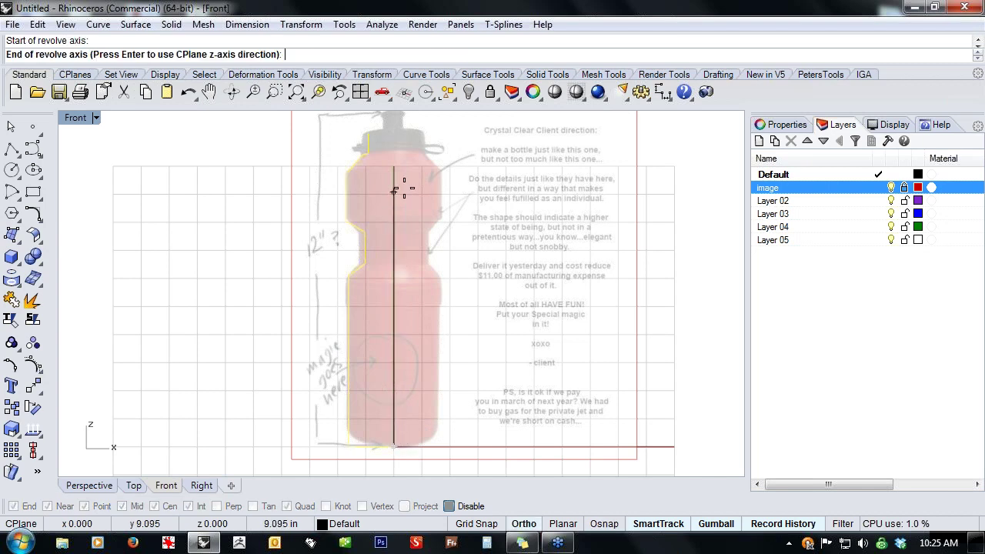
pyautogui.click(394, 136)
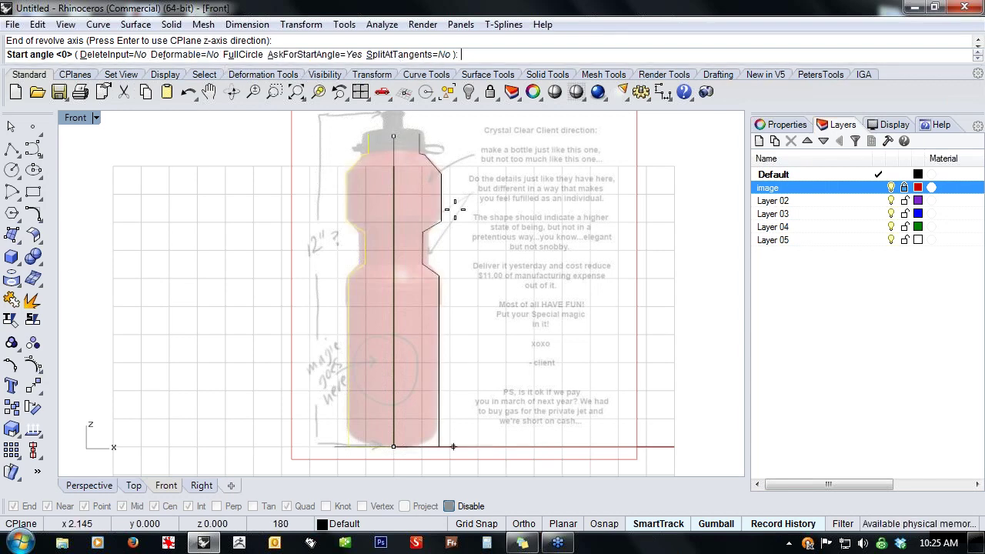
pyautogui.click(492, 217)
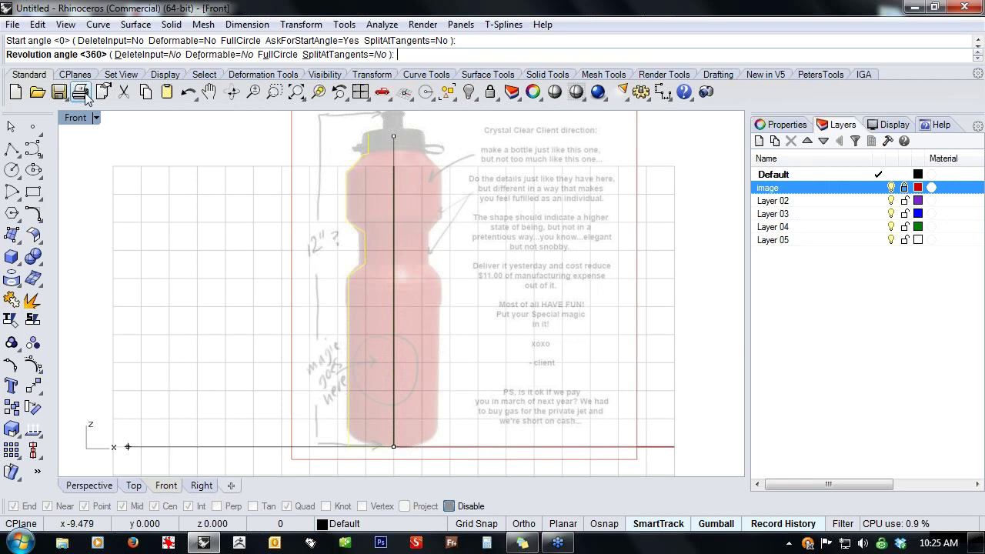
pyautogui.press('Return')
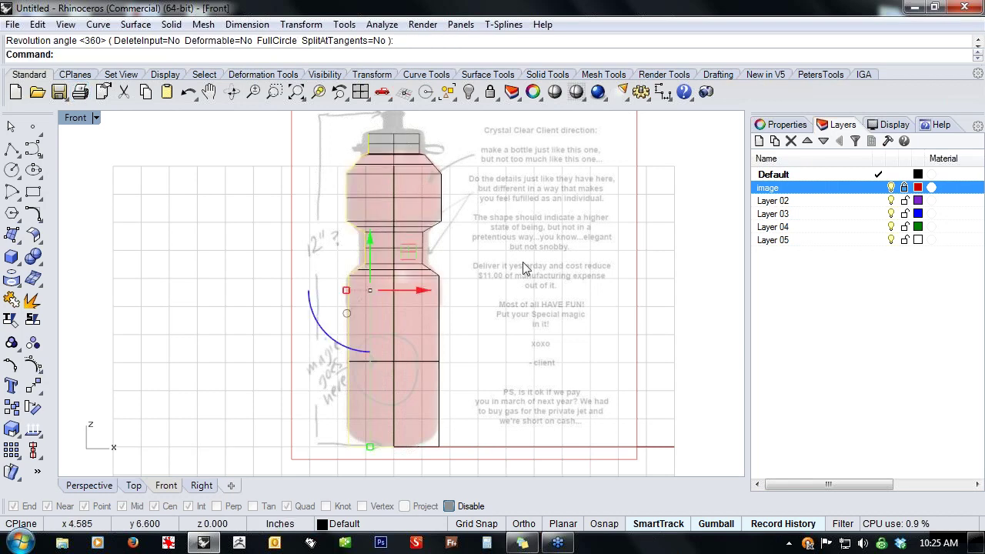
# - Inspect the revolved bottle in the Perspective view and review the Record History options
pyautogui.click(87, 485)
pyautogui.moveTo(492, 331); pyautogui.dragTo(535, 325, button='right')
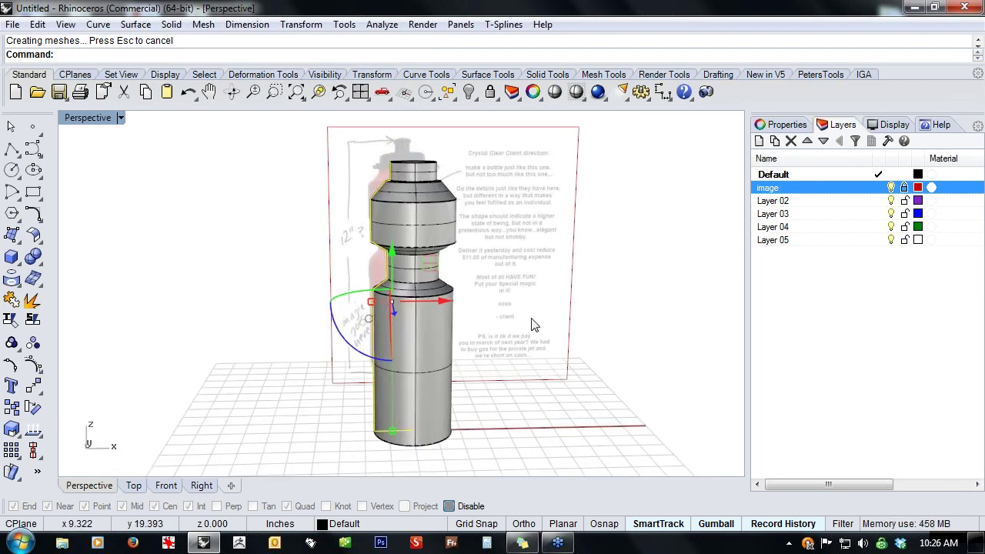
pyautogui.click(529, 332)
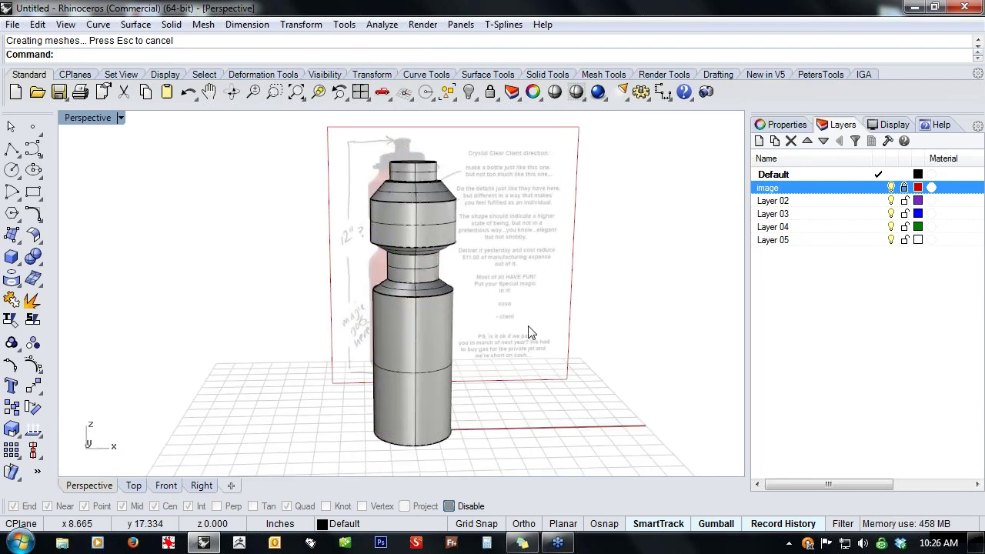
pyautogui.rightClick(790, 526)
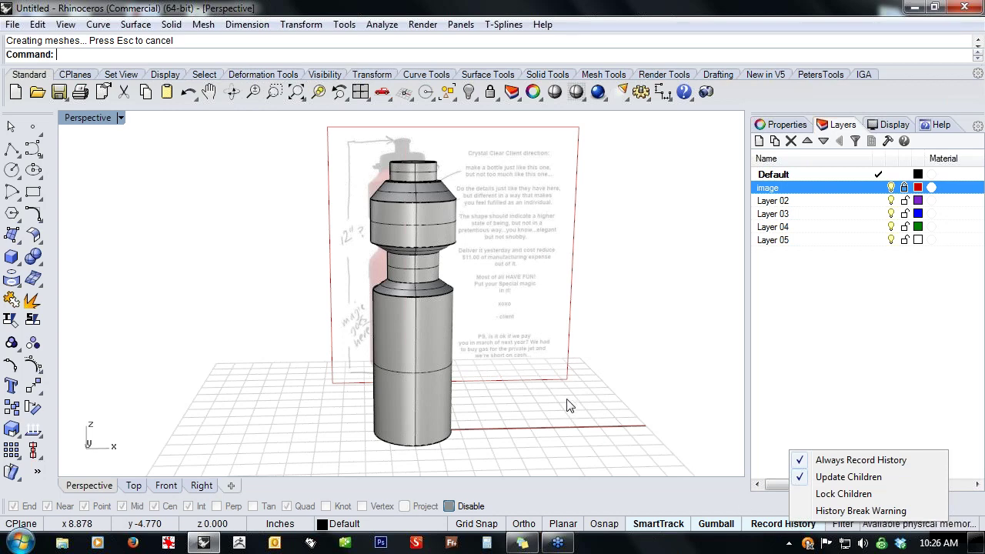
pyautogui.moveTo(579, 419); pyautogui.dragTo(425, 277, button='right')
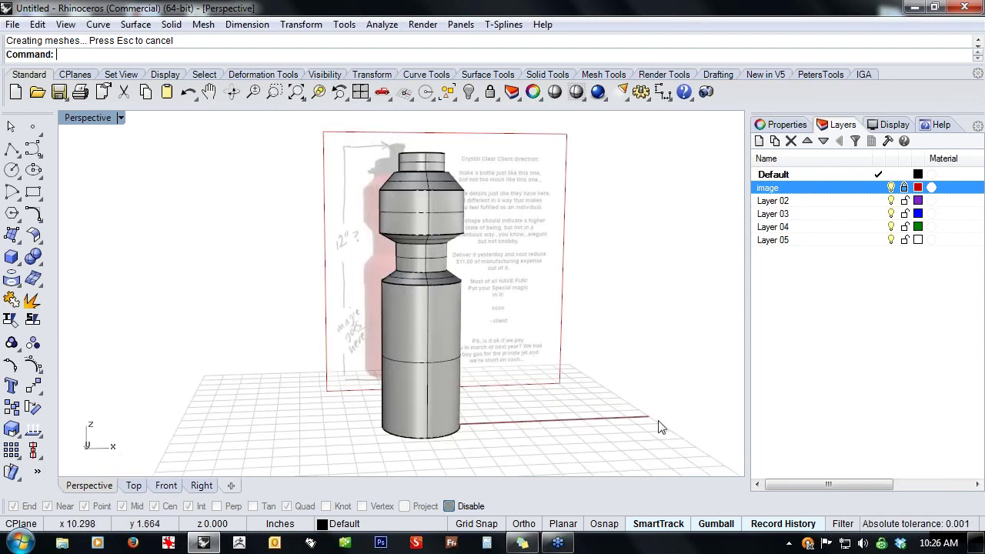
# - Select the profile curve at the side of the revolved bottle and turn on its control points
pyautogui.click(380, 329)
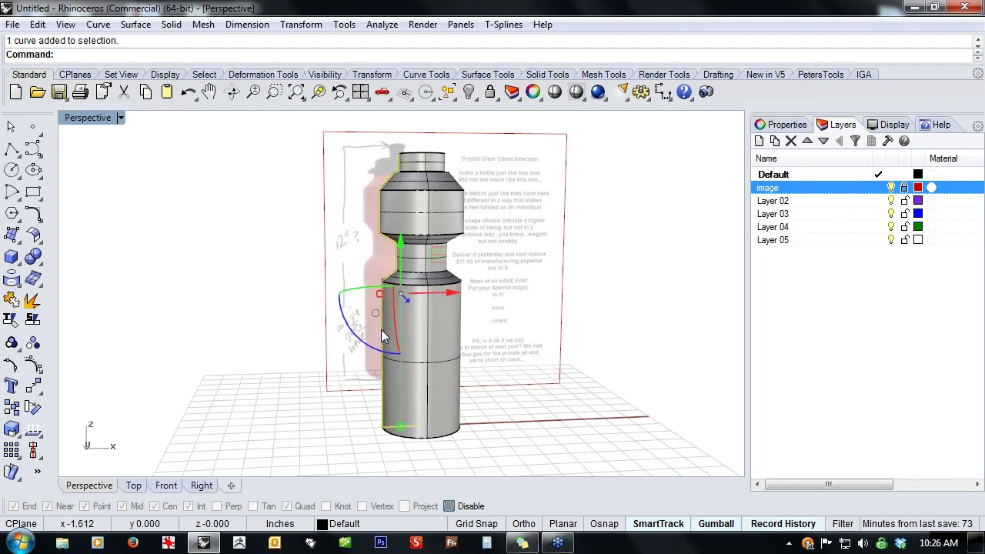
pyautogui.click(33, 365)
pyautogui.moveTo(252, 396); pyautogui.dragTo(252, 391, button='right')
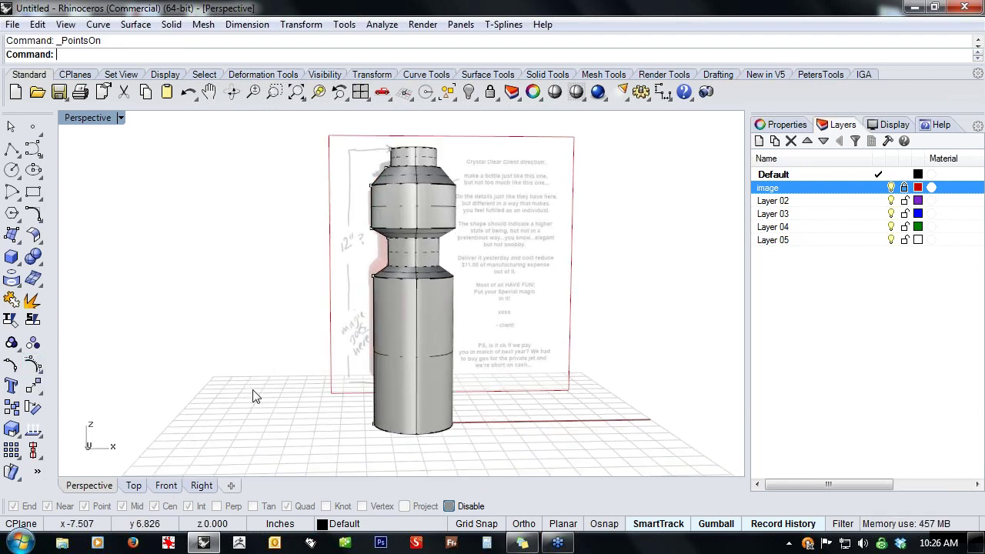
# - In the Front view, select both side control points of the lower body and move them outward about 0.348 in
pyautogui.click(165, 485)
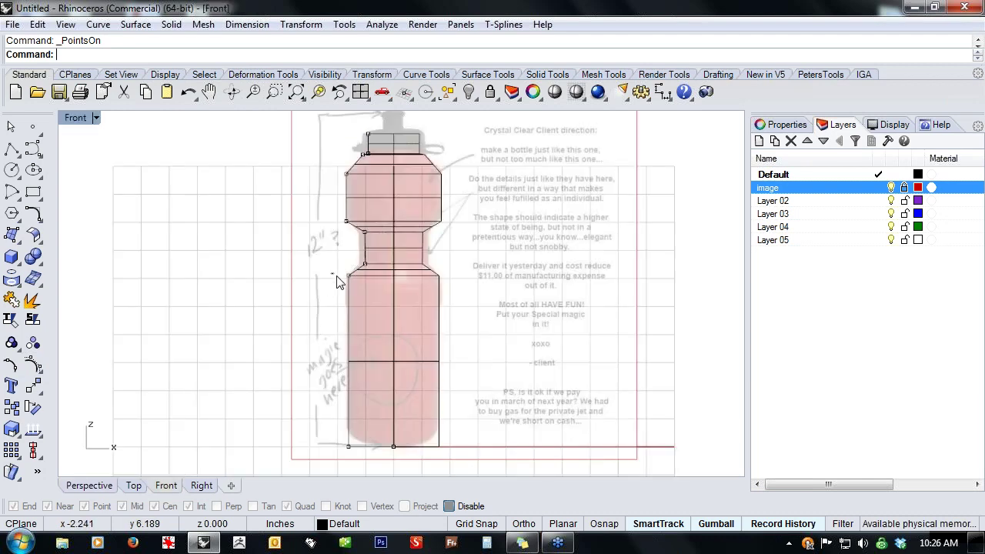
pyautogui.moveTo(354, 284); pyautogui.dragTo(356, 286)
pyautogui.keyDown('shift'); pyautogui.moveTo(329, 433); pyautogui.dragTo(362, 455); pyautogui.keyUp('shift')
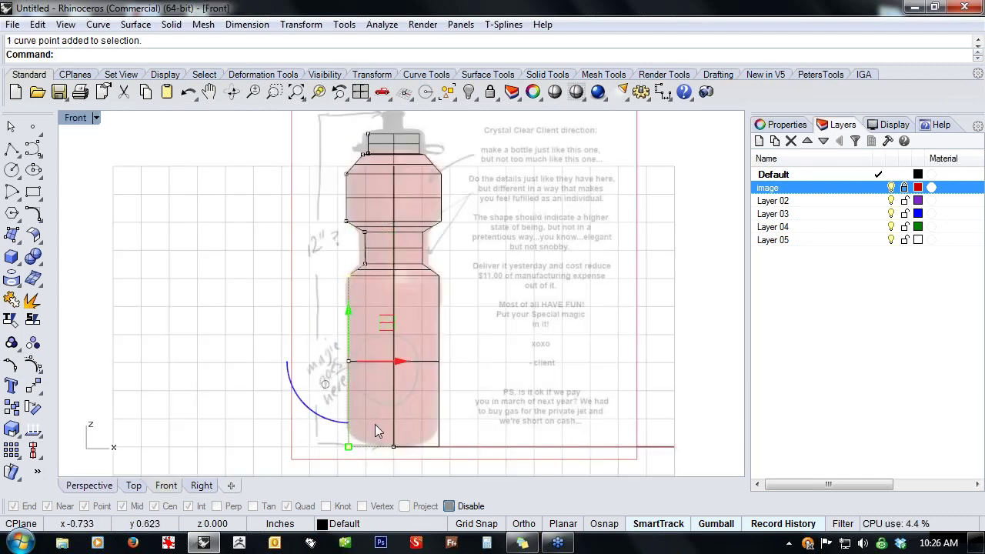
pyautogui.moveTo(403, 356); pyautogui.dragTo(389, 358)
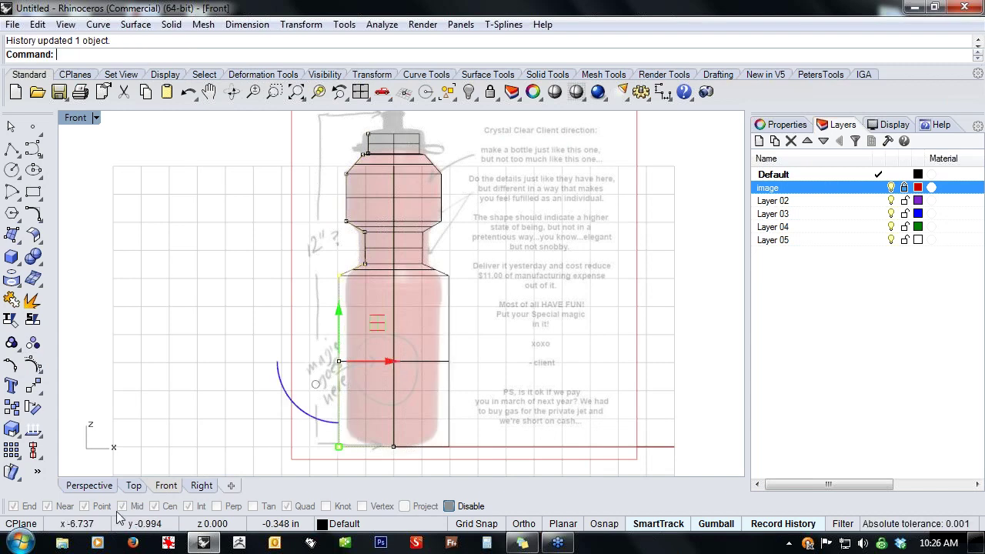
# - In the Perspective view, move the two lower body side points inward about 0.167 in
pyautogui.click(89, 486)
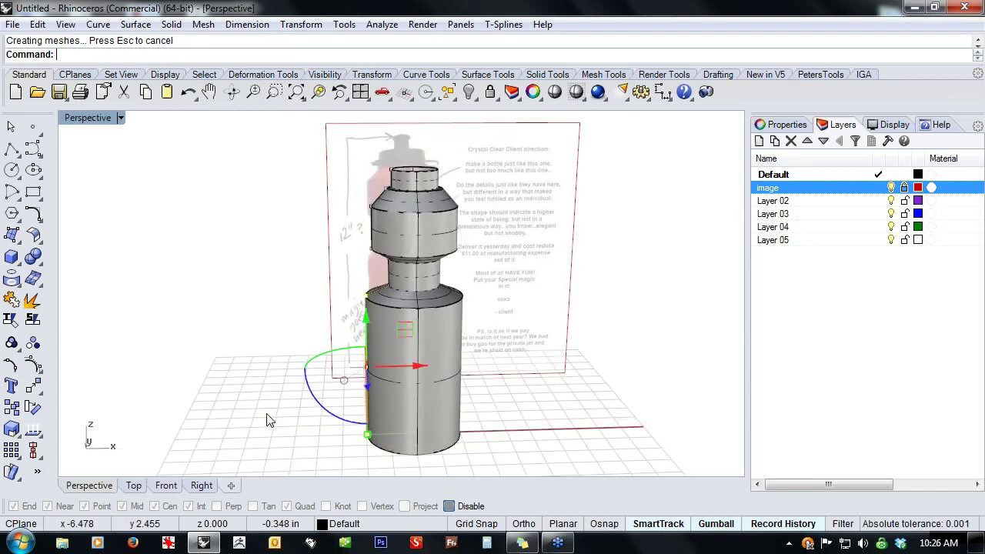
pyautogui.moveTo(271, 410); pyautogui.dragTo(365, 289, button='right')
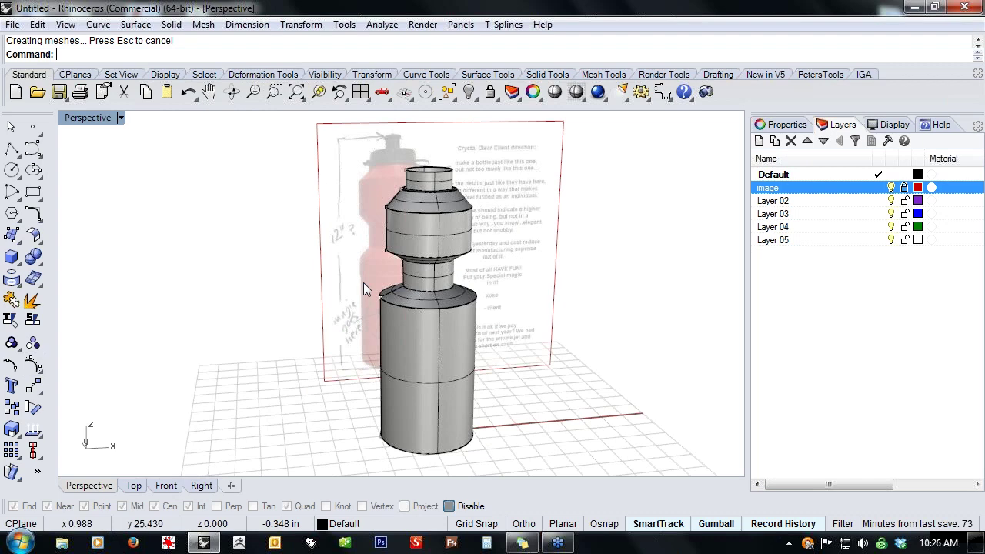
pyautogui.click(382, 308)
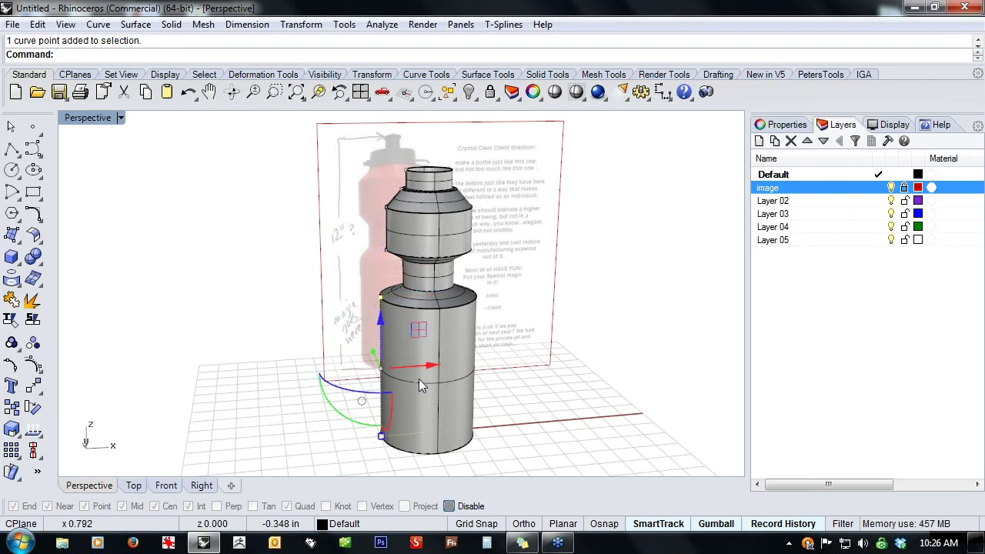
pyautogui.moveTo(431, 369); pyautogui.dragTo(435, 367)
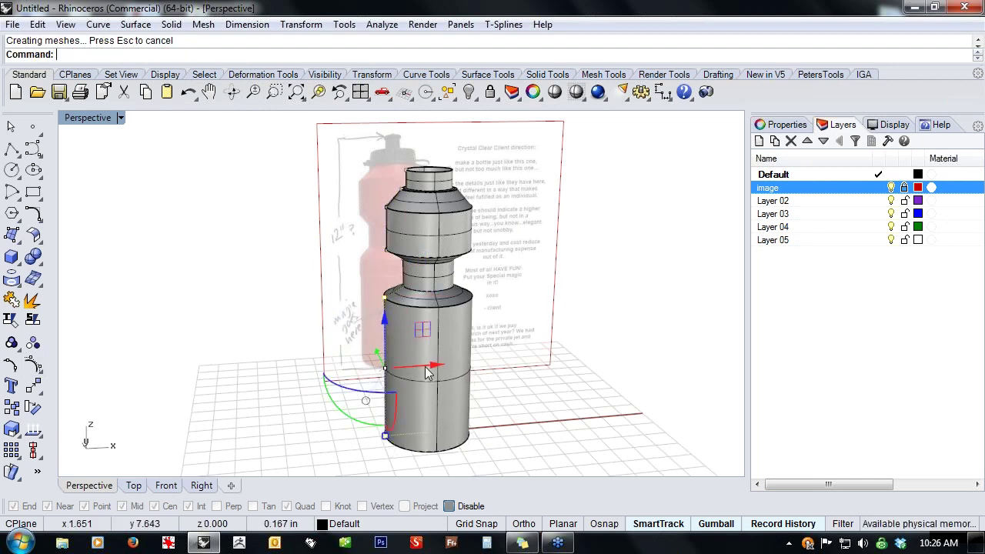
pyautogui.click(357, 275)
# - Raise the lower waist control point about 0.317 in with the gumball
pyautogui.scroll(7, 426, 292)
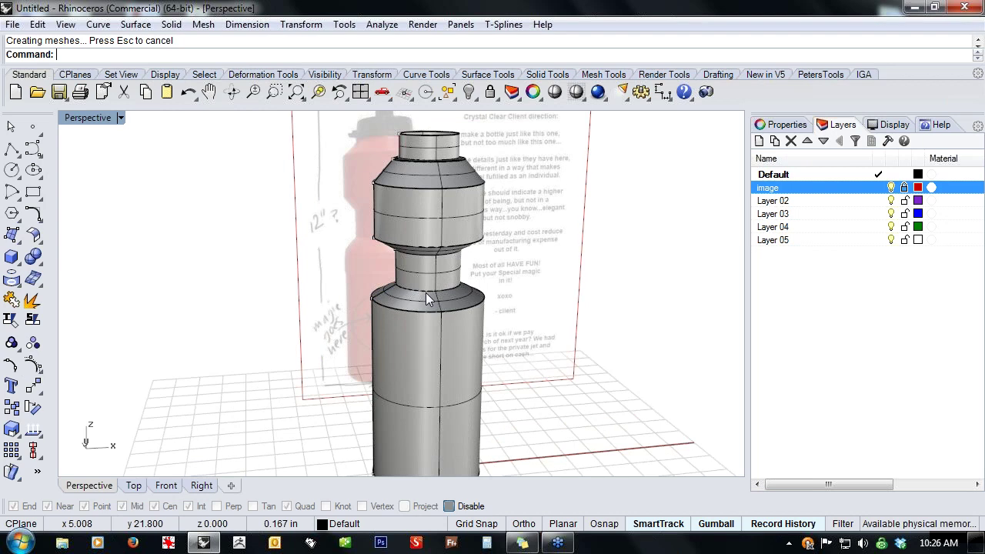
pyautogui.moveTo(425, 292); pyautogui.dragTo(416, 295, button='right')
pyautogui.scroll(-3, 416, 295)
pyautogui.click(381, 319)
pyautogui.moveTo(383, 263); pyautogui.dragTo(381, 256)
pyautogui.click(348, 297)
# - Lower the upper waist control point about 0.183 in with the gumball
pyautogui.click(380, 274)
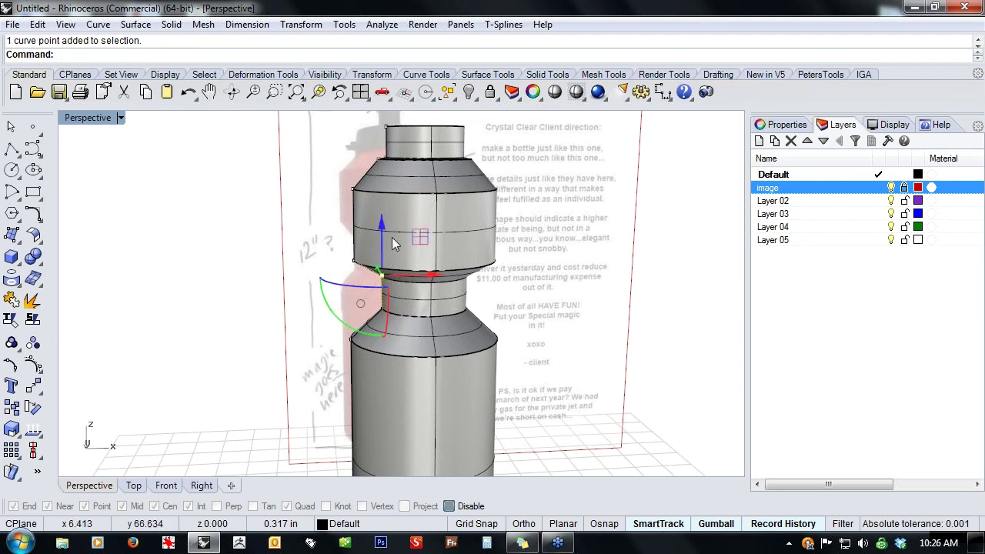
pyautogui.moveTo(384, 229); pyautogui.dragTo(382, 234)
pyautogui.click(306, 312)
# - Raise the control point at the top edge of the lower body about 0.169 in
pyautogui.moveTo(300, 327); pyautogui.dragTo(280, 335, button='right')
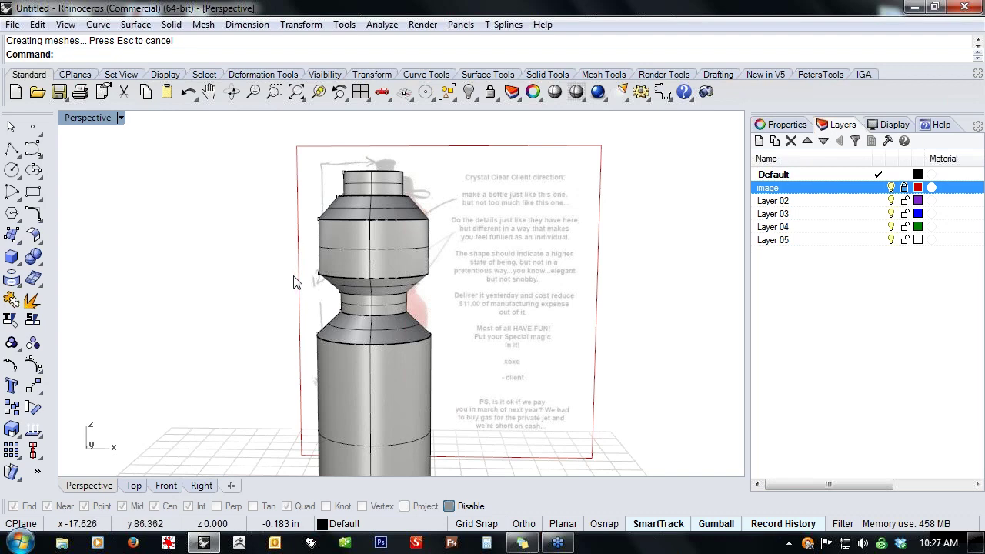
pyautogui.click(326, 341)
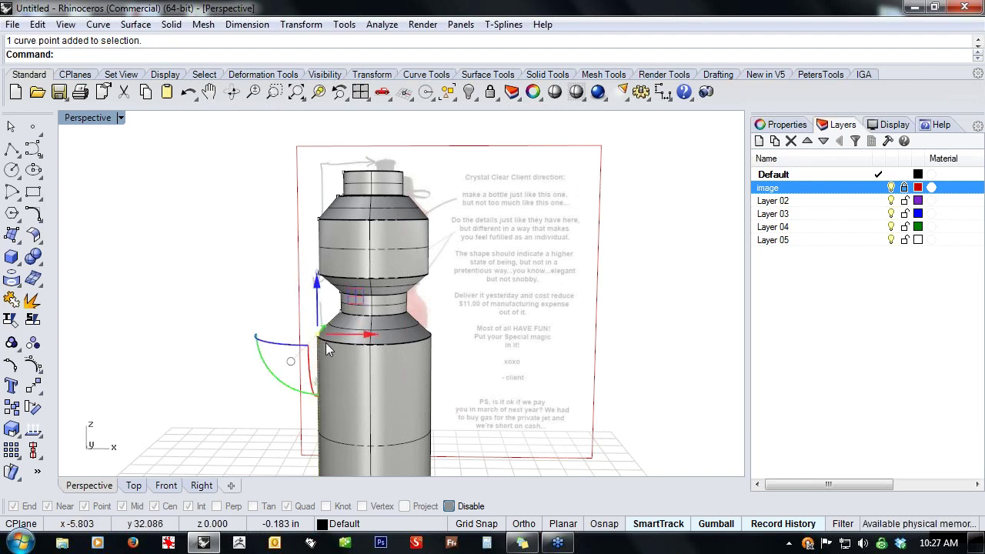
pyautogui.moveTo(317, 285); pyautogui.dragTo(318, 278)
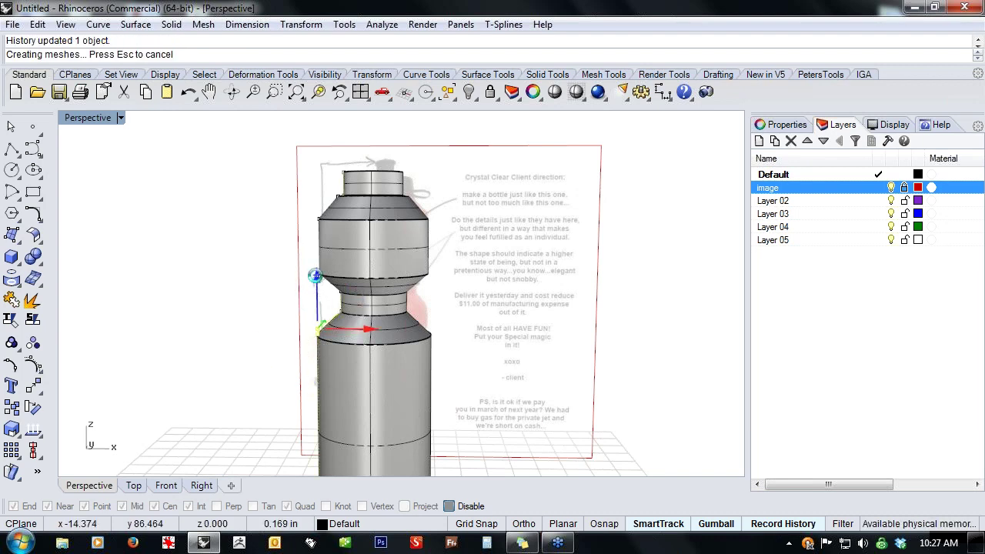
# - Lower the control point at the bottom edge of the upper body about 0.143 in with the gumball
pyautogui.click(318, 274)
pyautogui.moveTo(317, 223); pyautogui.dragTo(316, 225)
pyautogui.click(270, 331)
pyautogui.moveTo(467, 398); pyautogui.dragTo(493, 365, button='right')
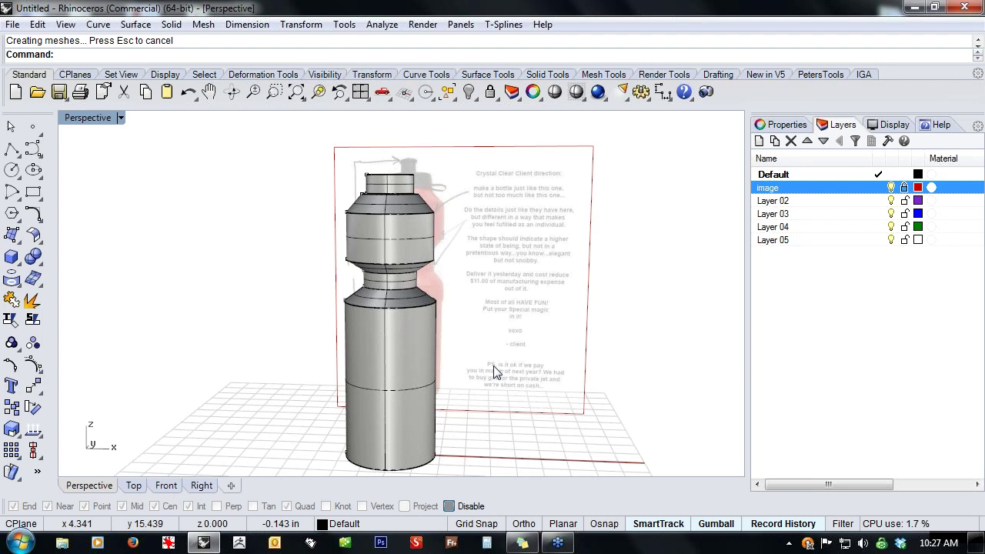
# - Move the control point at the bottom edge of the upper body outward about 0.089 in
pyautogui.moveTo(479, 378); pyautogui.dragTo(369, 285, button='right')
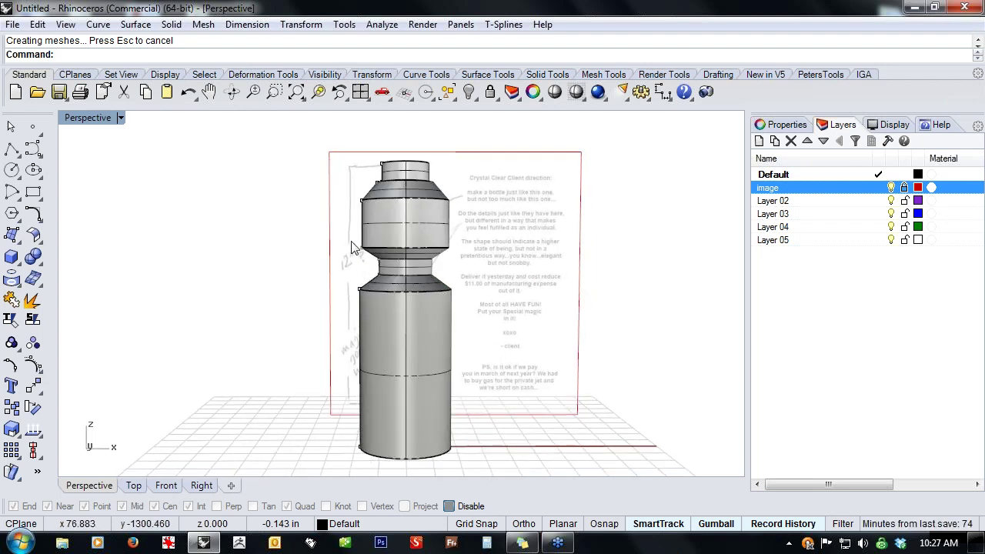
pyautogui.scroll(4, 352, 246)
pyautogui.click(370, 252)
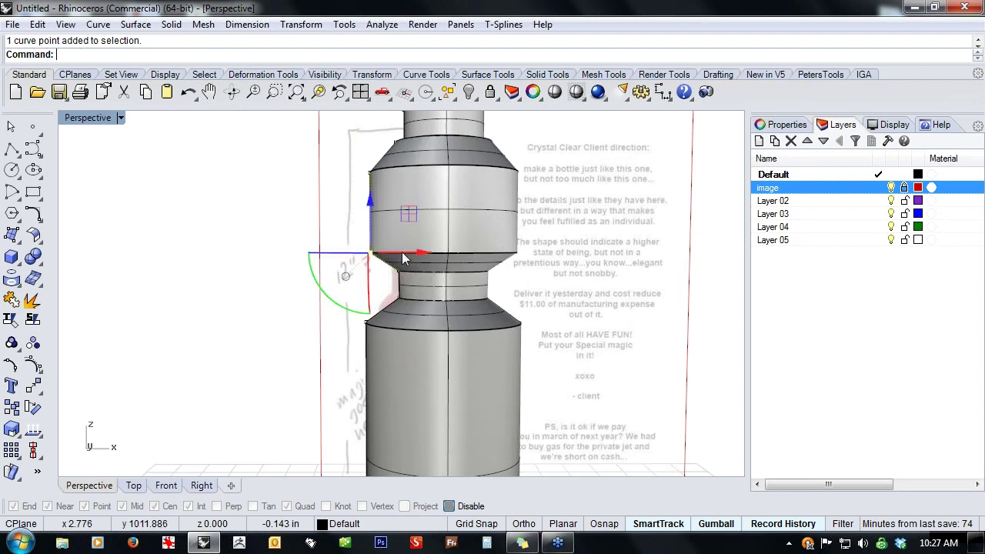
pyautogui.moveTo(419, 255); pyautogui.dragTo(416, 250)
pyautogui.click(292, 303)
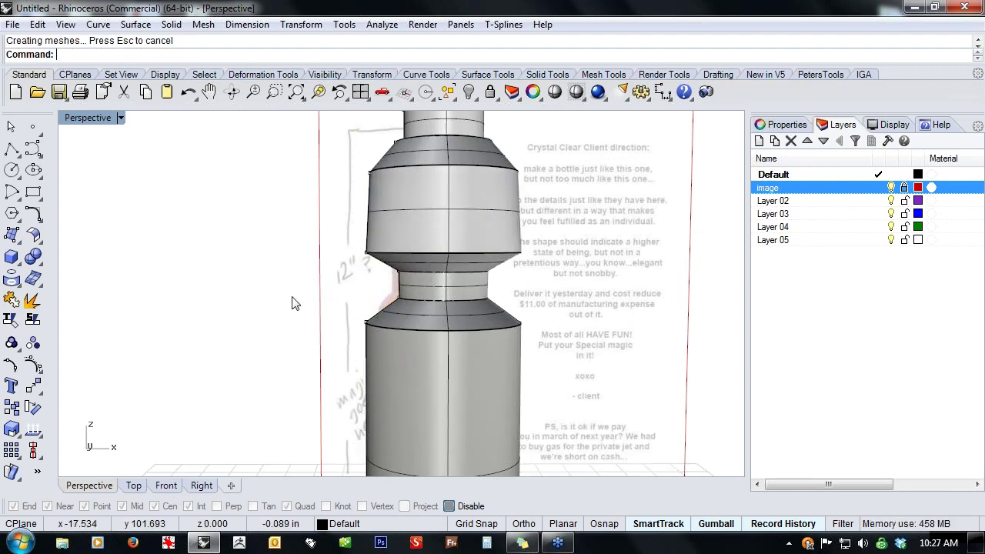
# - In the Front view, move the two neck control points inward about 0.031 in to match the reference picture
pyautogui.scroll(-5, 292, 300)
pyautogui.moveTo(312, 295); pyautogui.dragTo(319, 289, button='right')
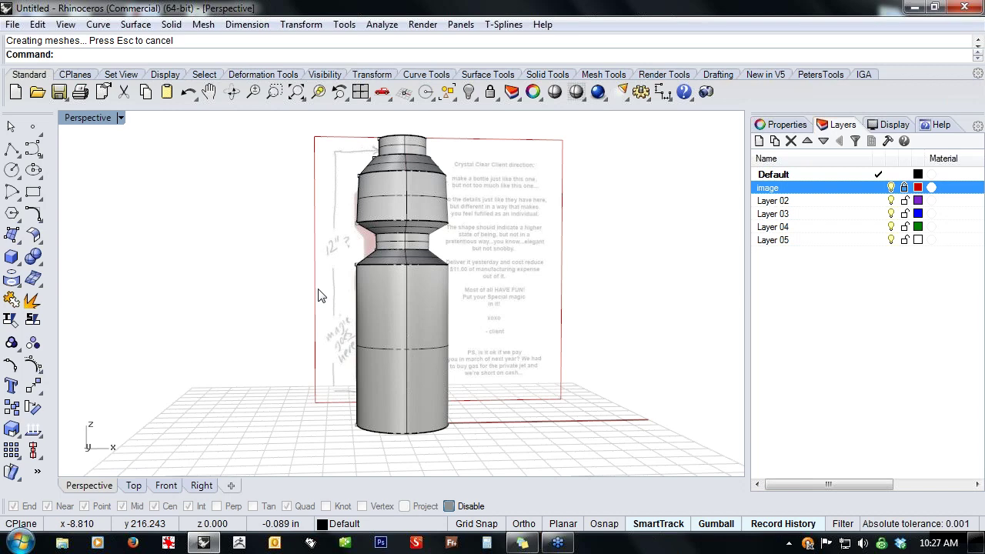
pyautogui.moveTo(320, 296); pyautogui.dragTo(473, 258, button='right')
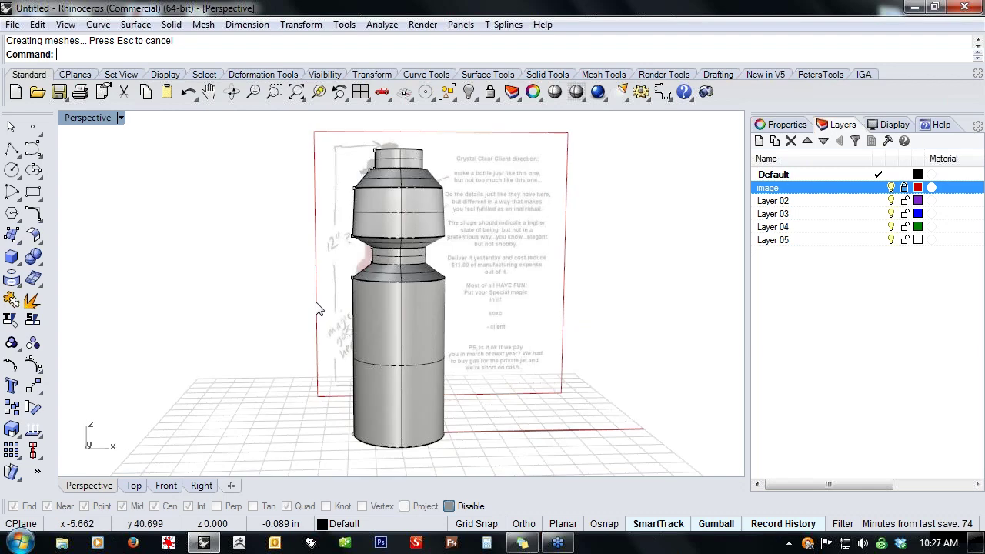
pyautogui.moveTo(475, 253)
pyautogui.mouseDown(button='right')
pyautogui.moveTo(471, 263)
pyautogui.moveTo(468, 253)
pyautogui.mouseUp(button='right')
pyautogui.click(171, 487)
pyautogui.click(169, 488)
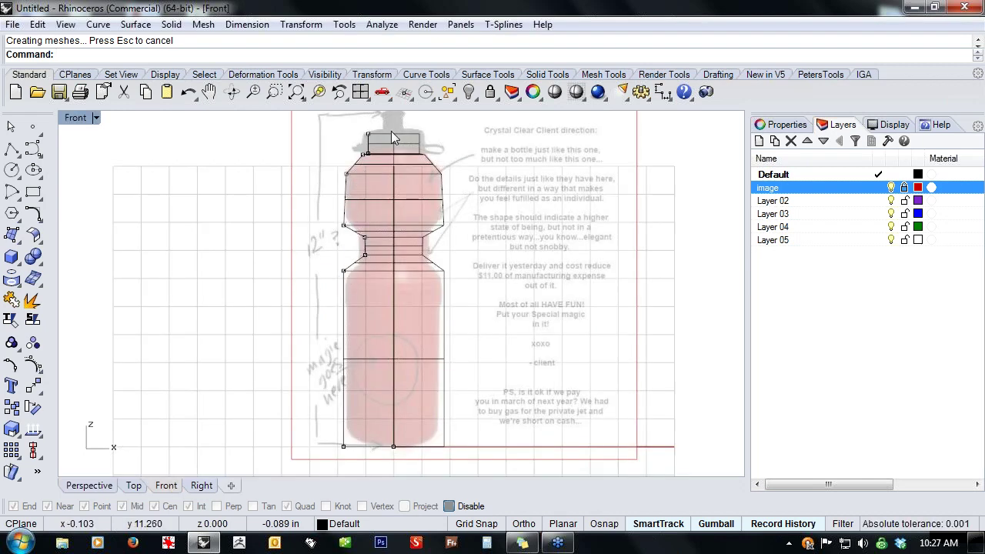
pyautogui.scroll(2, 391, 137)
pyautogui.scroll(3, 390, 131)
pyautogui.moveTo(341, 157); pyautogui.dragTo(370, 291)
pyautogui.moveTo(394, 226); pyautogui.dragTo(400, 230)
pyautogui.click(277, 252)
pyautogui.scroll(-2, 275, 245)
pyautogui.scroll(-4, 280, 260)
pyautogui.moveTo(267, 334); pyautogui.dragTo(294, 257, button='right')
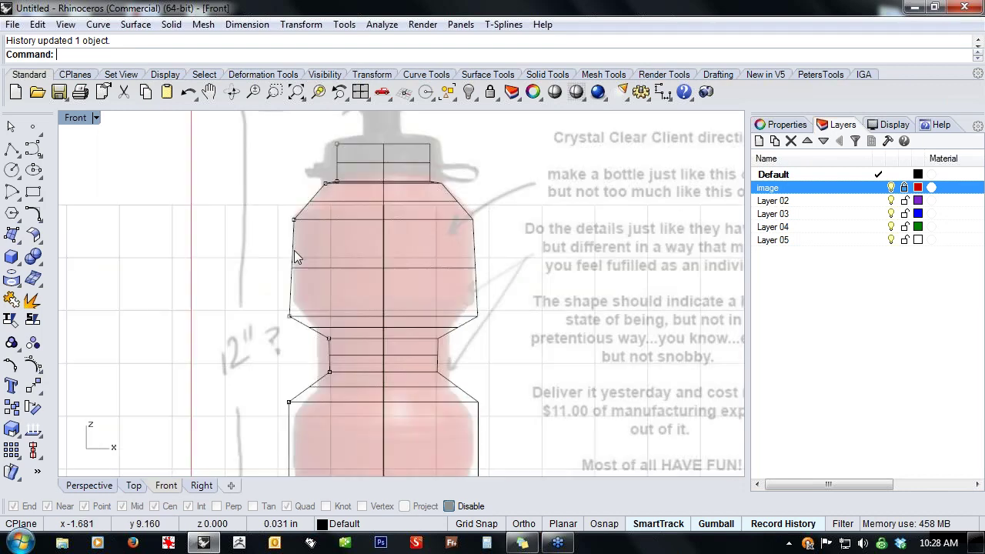
# - In the Perspective view, try moving the whole profile curve outward about 1.586 in to widen the bottle, and undo the move
pyautogui.click(88, 485)
pyautogui.scroll(-4, 329, 338)
pyautogui.moveTo(345, 338)
pyautogui.mouseDown(button='right')
pyautogui.moveTo(354, 371)
pyautogui.moveTo(394, 406)
pyautogui.moveTo(457, 397)
pyautogui.moveTo(459, 381)
pyautogui.mouseUp(button='right')
pyautogui.scroll(7, 331, 309)
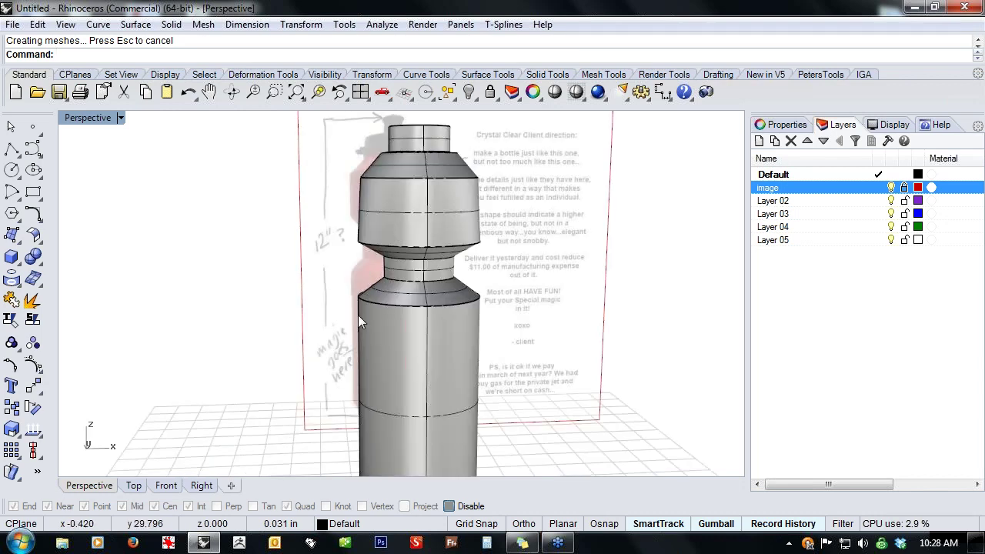
pyautogui.click(358, 315)
pyautogui.click(421, 358)
pyautogui.moveTo(440, 319); pyautogui.dragTo(384, 323)
pyautogui.scroll(-4, 207, 352)
pyautogui.scroll(-3, 210, 354)
pyautogui.scroll(2, 133, 352)
pyautogui.keyDown('shift'); pyautogui.moveTo(165, 349); pyautogui.dragTo(218, 347, button='right'); pyautogui.keyUp('shift')
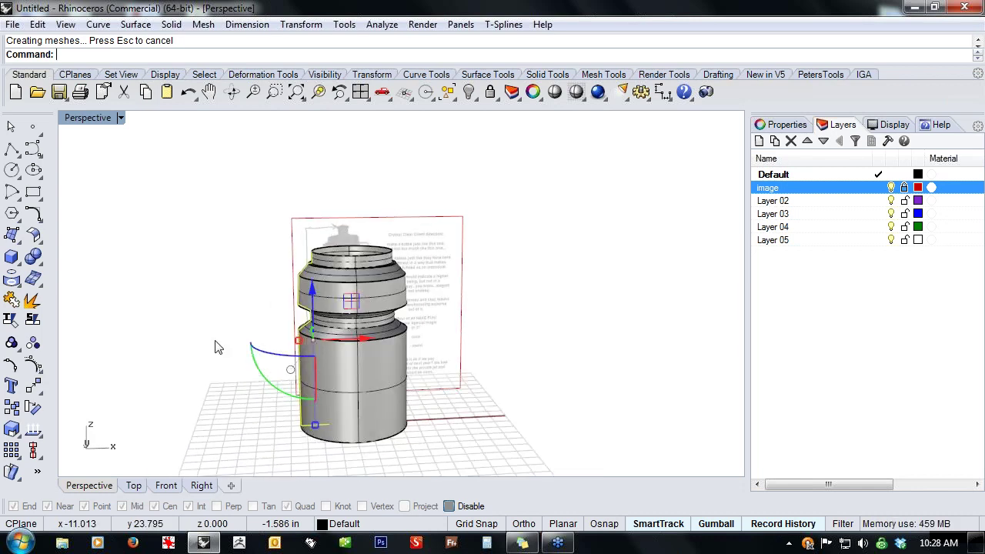
pyautogui.hotkey('ctrl', 'z')
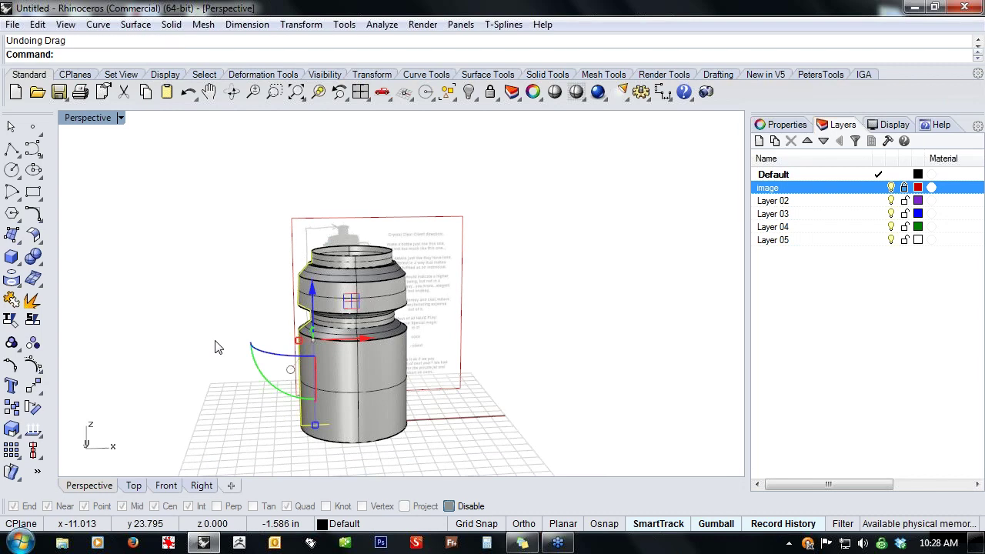
pyautogui.hotkey('ctrl', 'z')
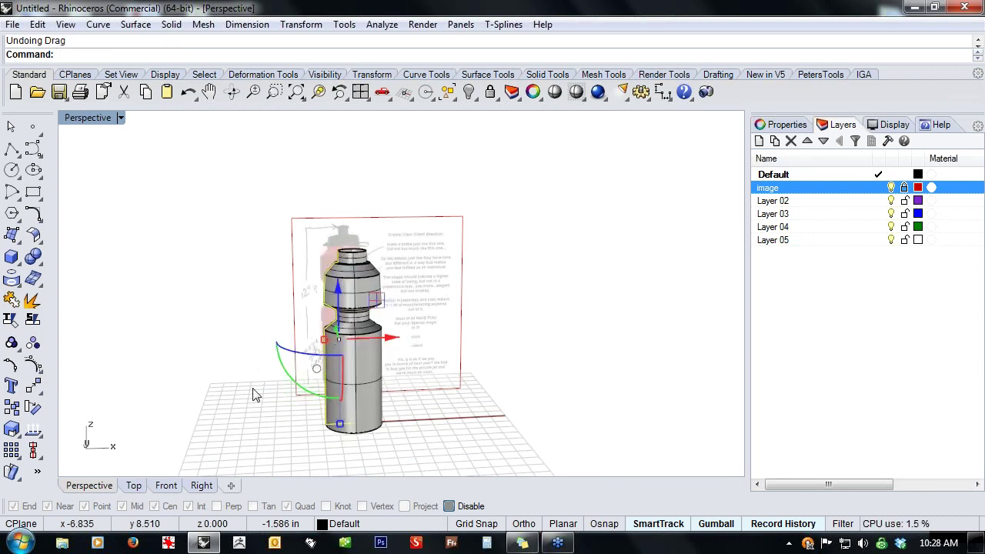
# - Purge the recorded history from all objects with the HistoryPurge command
pyautogui.rightClick(775, 528)
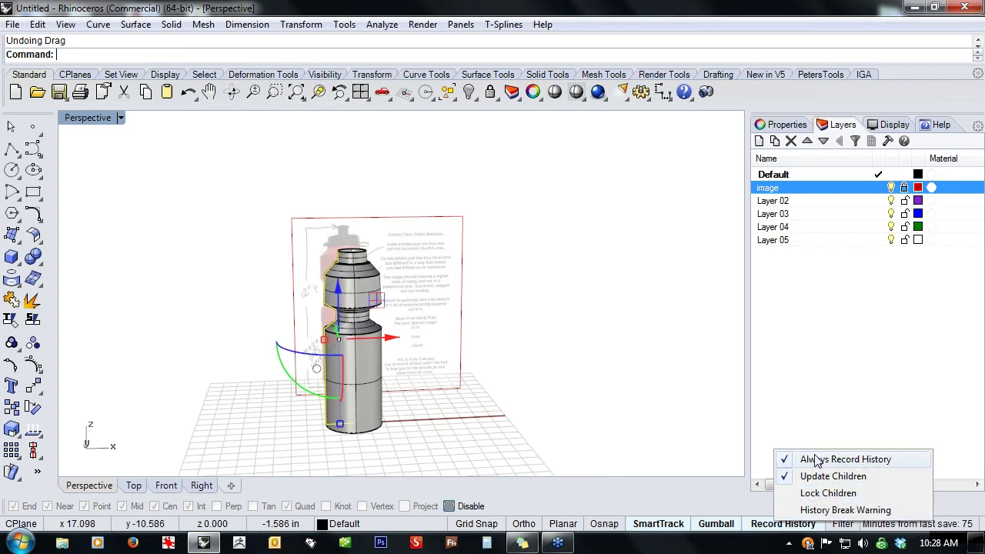
pyautogui.click(606, 397)
pyautogui.click(323, 343)
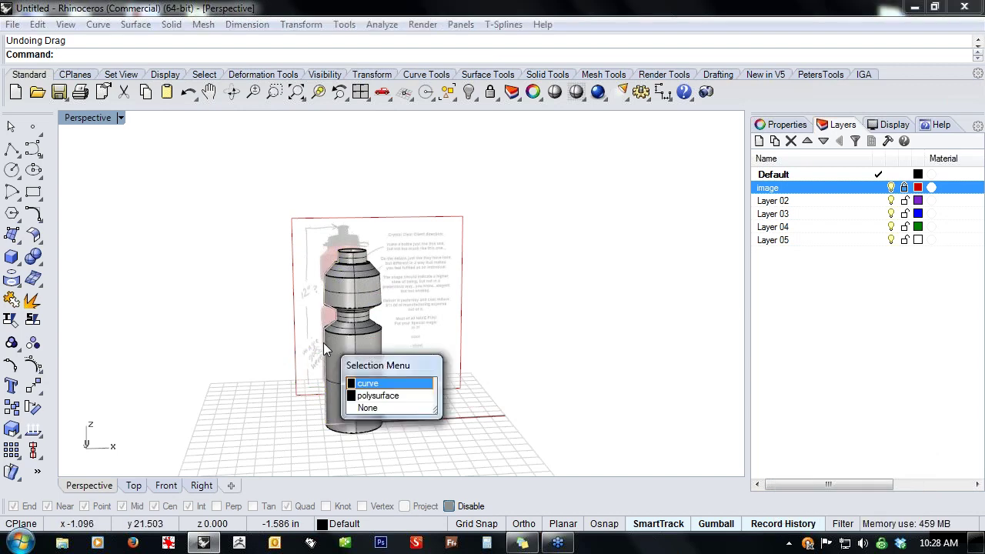
pyautogui.write('HistoryPurge')
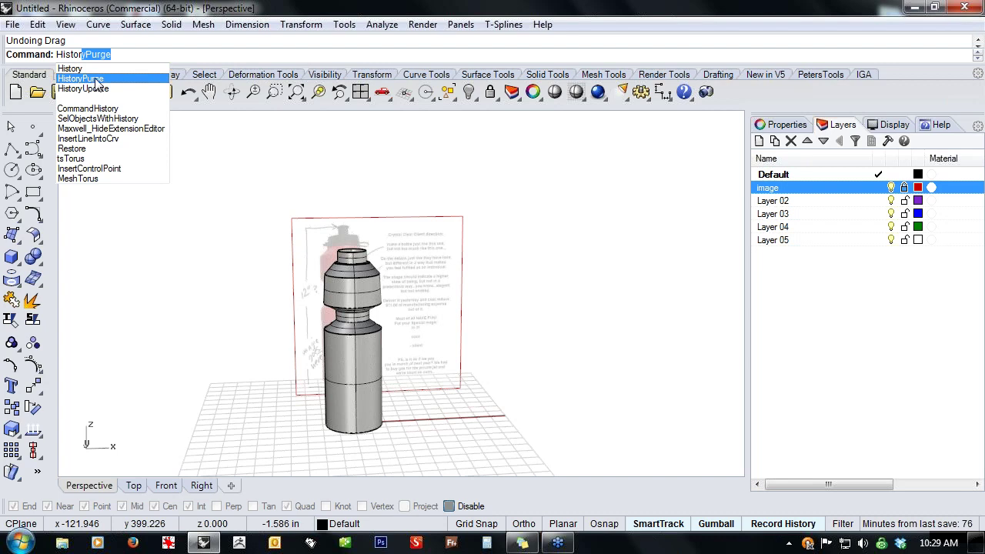
pyautogui.click(95, 80)
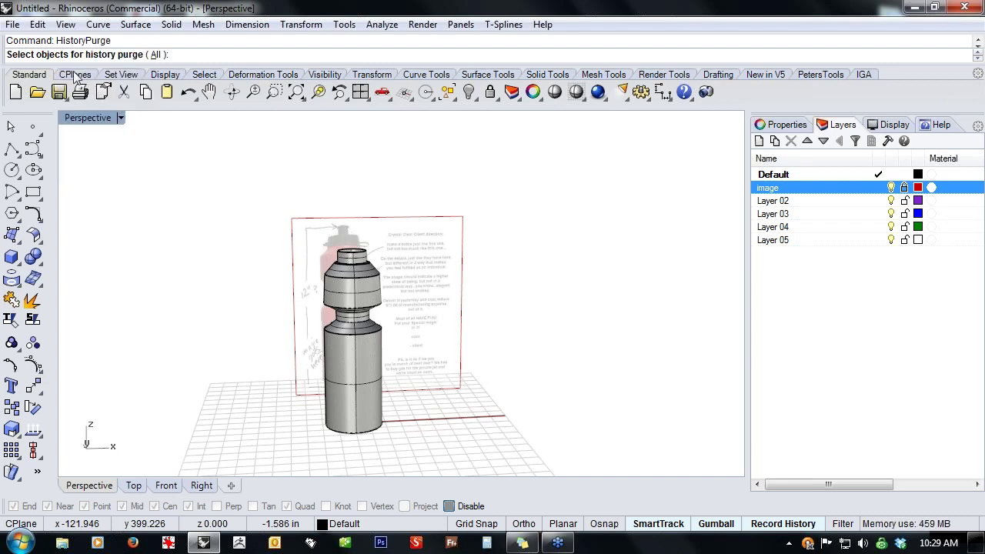
pyautogui.click(156, 55)
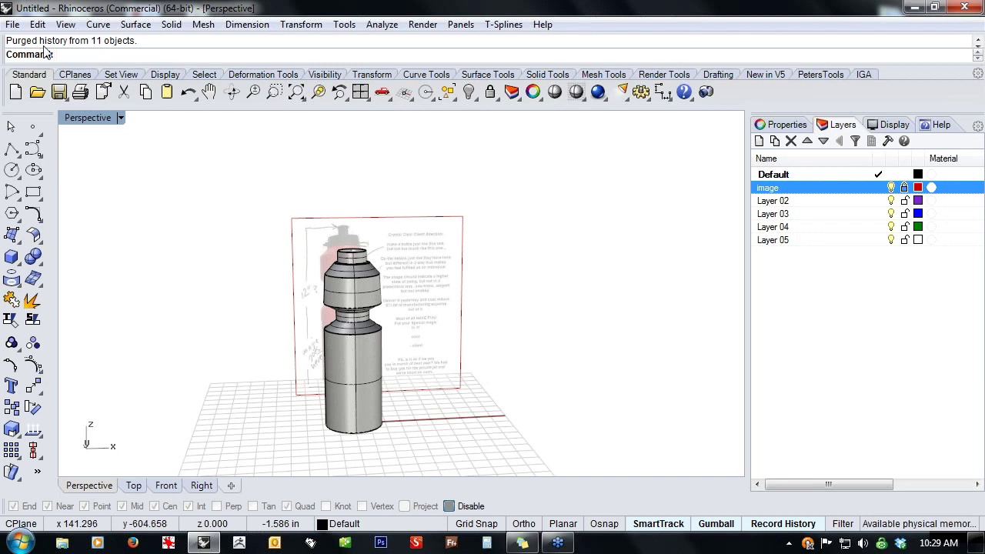
# - Test the purged history link by moving the profile curve outward about 5.791 in, and undo the move
pyautogui.click(323, 345)
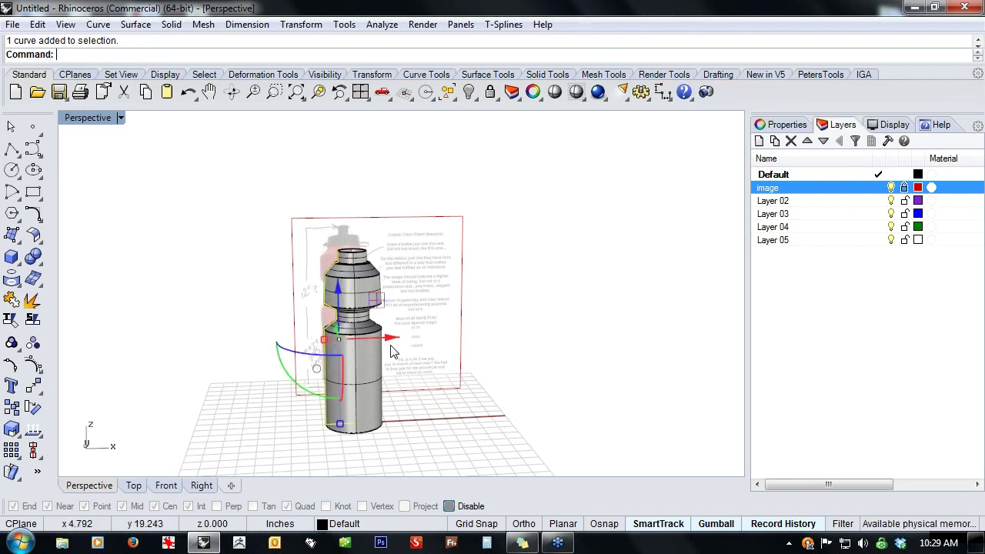
pyautogui.moveTo(391, 339); pyautogui.dragTo(293, 344)
pyautogui.hotkey('ctrl', 'z')
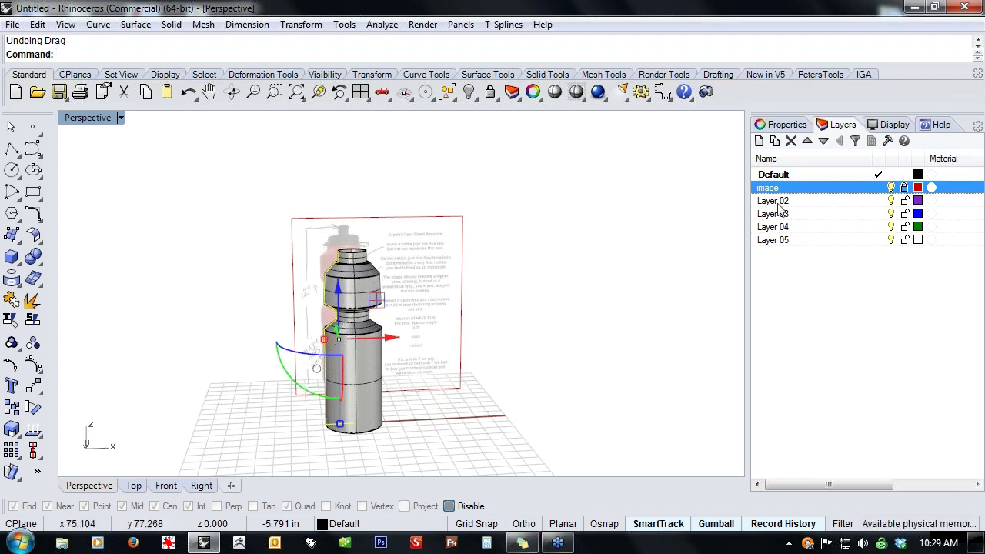
# - Rename Layer 02 as curve and move the selected profile curve onto that layer
pyautogui.doubleClick(775, 201)
pyautogui.write('curve')
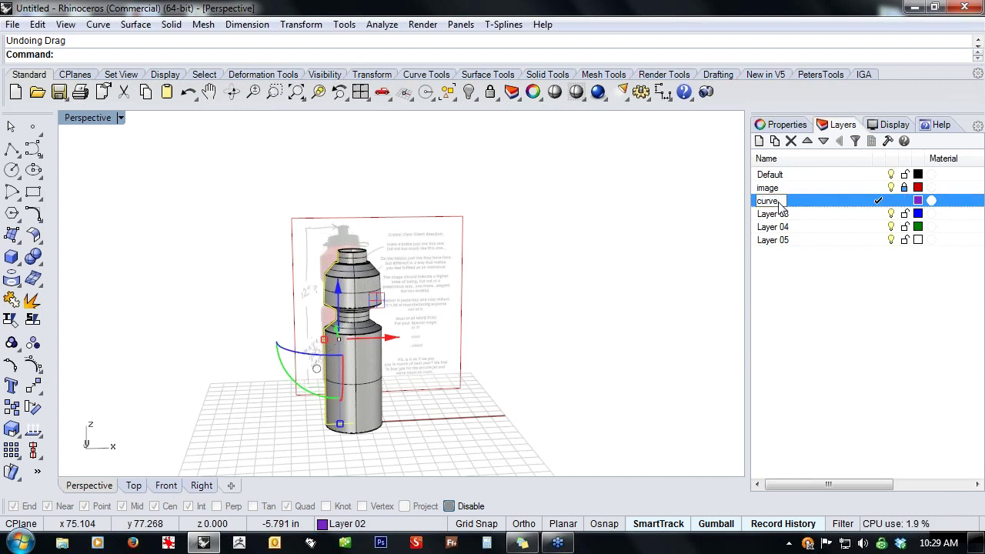
pyautogui.press('Return')
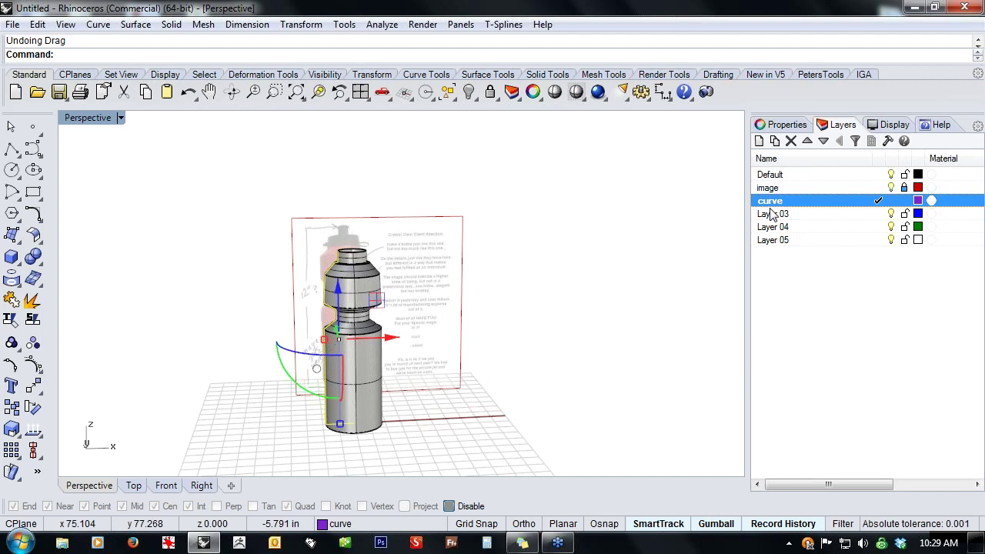
pyautogui.rightClick(781, 206)
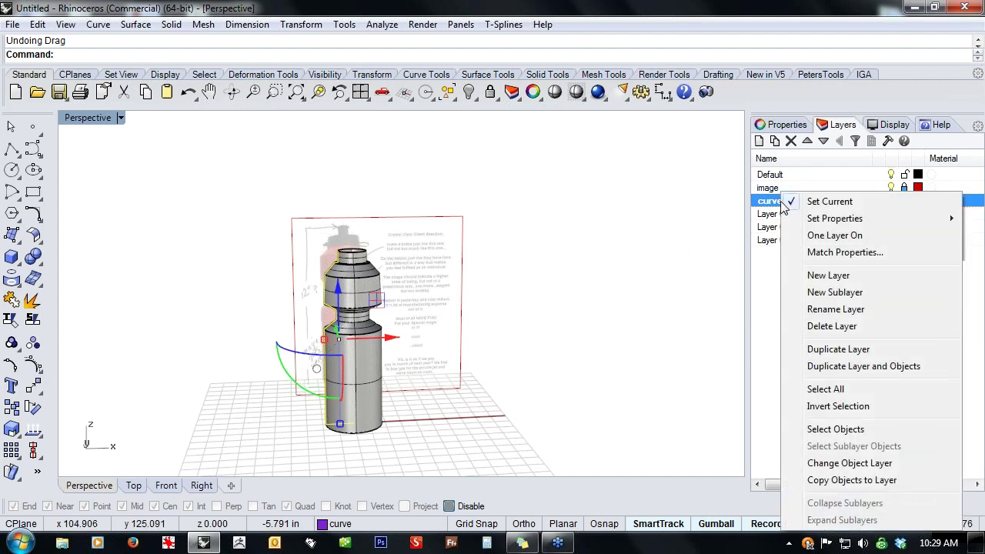
pyautogui.click(824, 463)
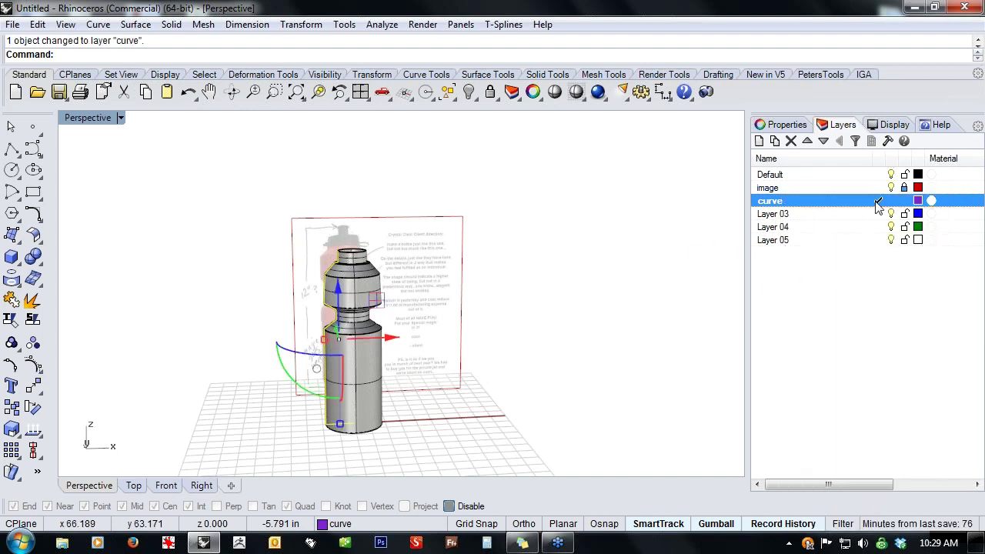
# - Make the Default layer current and hide the curve layer
pyautogui.click(883, 176)
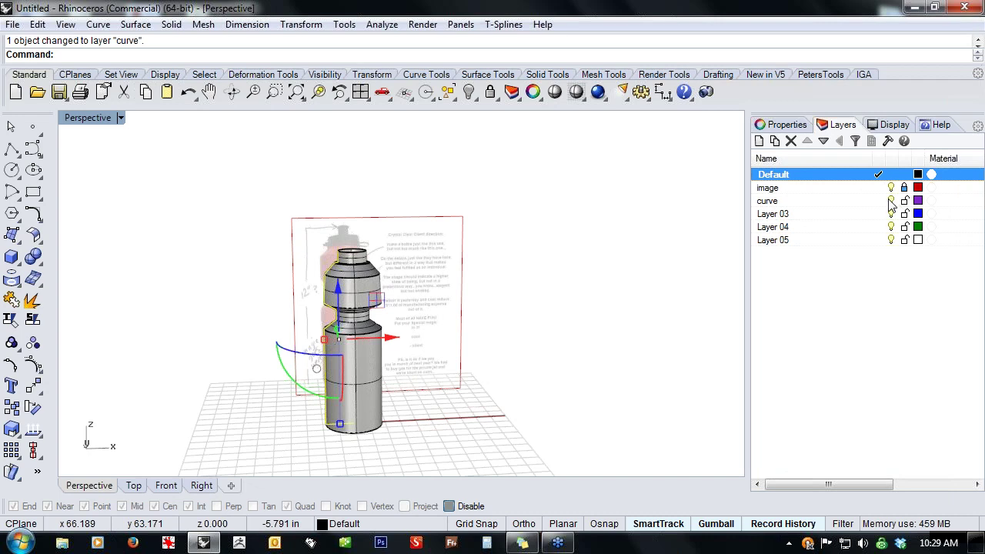
pyautogui.click(891, 201)
# - Examine the revolved bottle polysurface from several angles with the profile curve hidden
pyautogui.moveTo(389, 370); pyautogui.dragTo(362, 360, button='right')
pyautogui.scroll(3, 421, 330)
pyautogui.moveTo(421, 330); pyautogui.dragTo(416, 361, button='right')
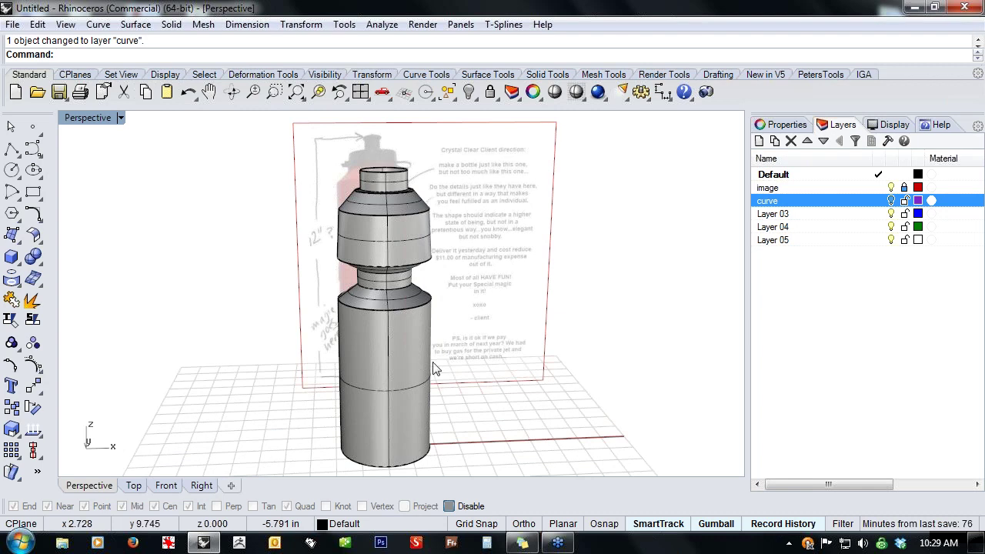
pyautogui.moveTo(435, 367); pyautogui.dragTo(461, 374, button='right')
pyautogui.moveTo(477, 416); pyautogui.dragTo(450, 380, button='right')
pyautogui.click(433, 355)
pyautogui.click(498, 277)
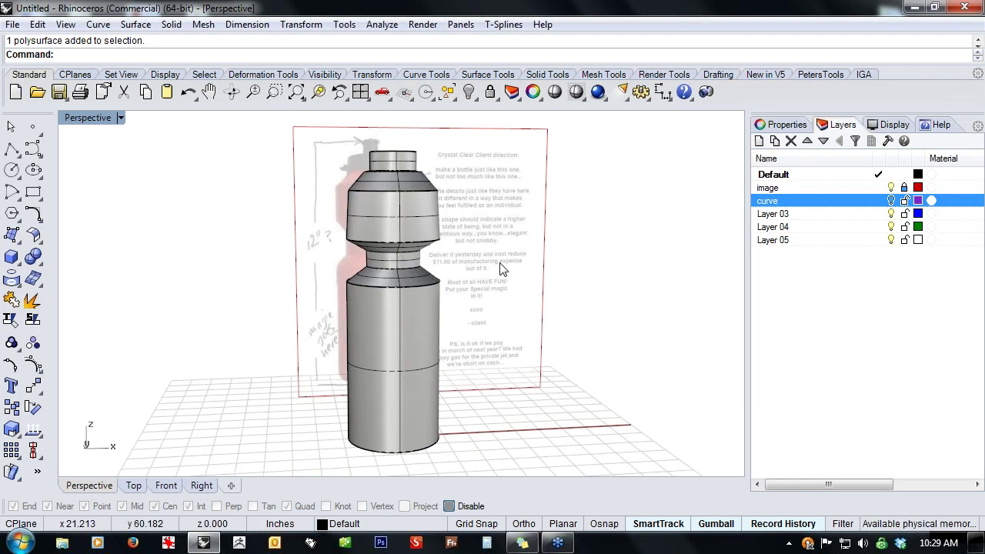
pyautogui.moveTo(501, 268); pyautogui.dragTo(505, 271, button='right')
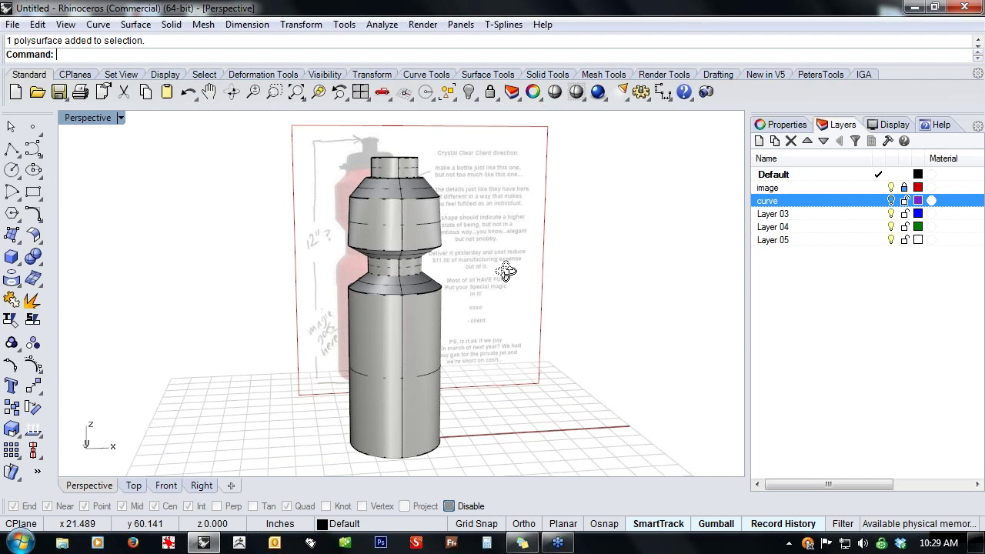
pyautogui.moveTo(504, 271); pyautogui.dragTo(406, 191, button='right')
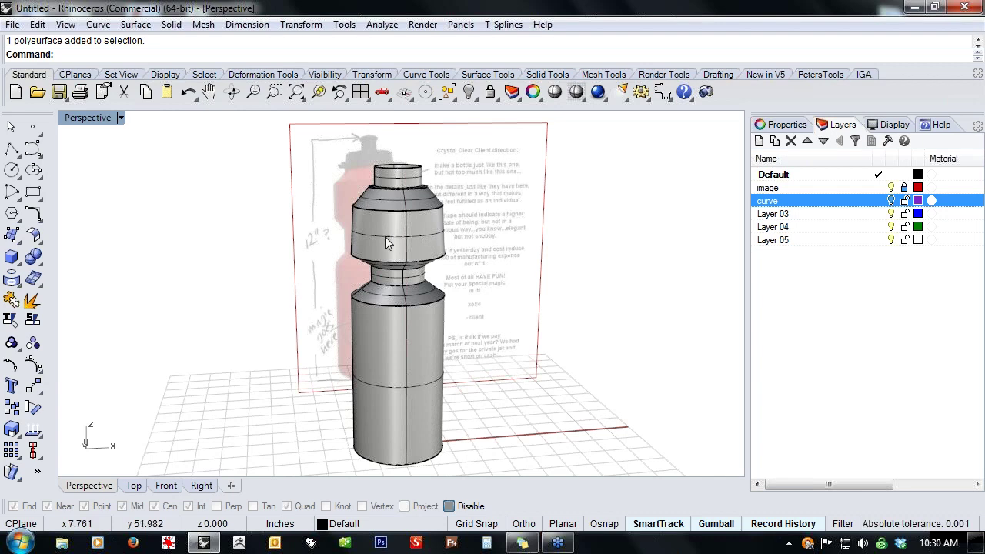
# - Sub-select the circular edge between the upper body and the shoulder and lower it about 0.102 in
pyautogui.moveTo(391, 282); pyautogui.dragTo(387, 277, button='right')
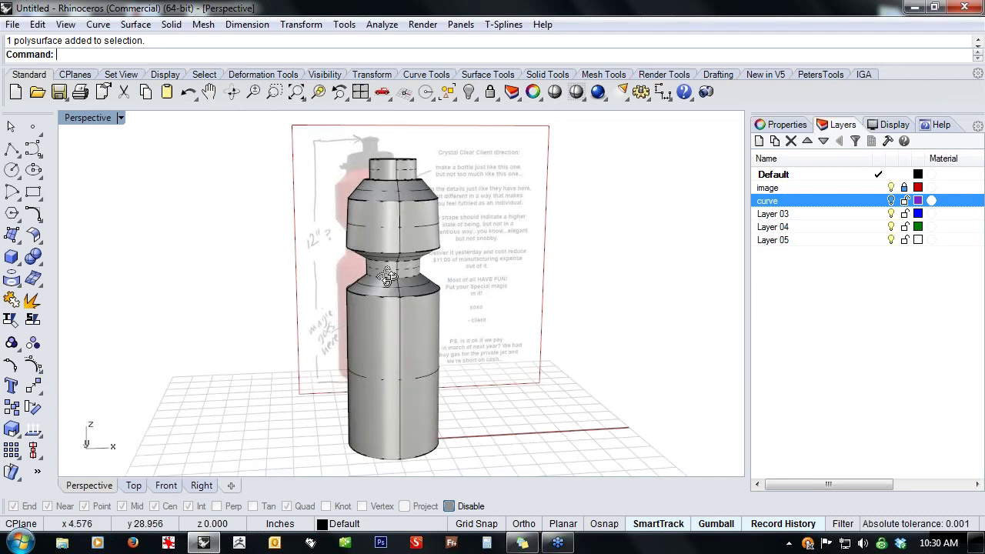
pyautogui.scroll(3, 387, 277)
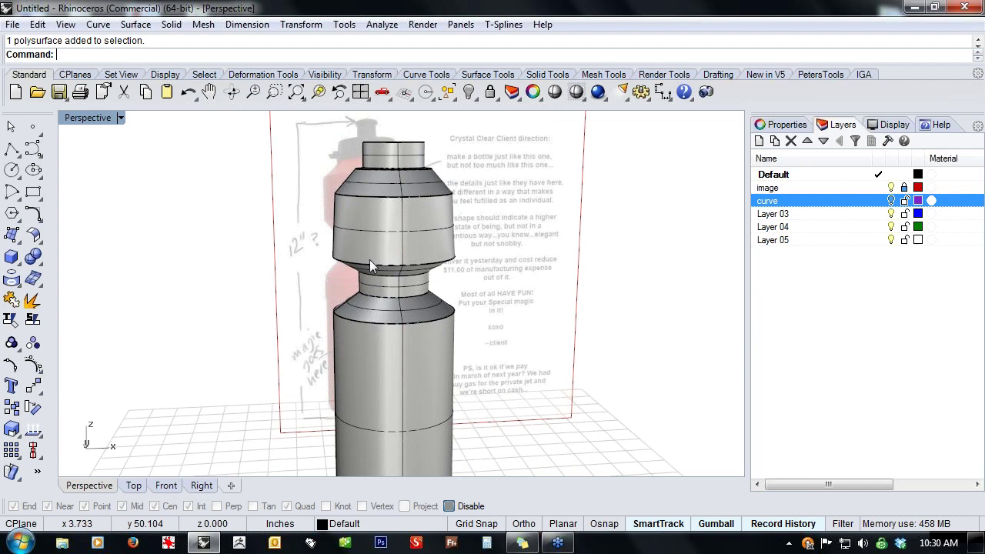
pyautogui.click(360, 196)
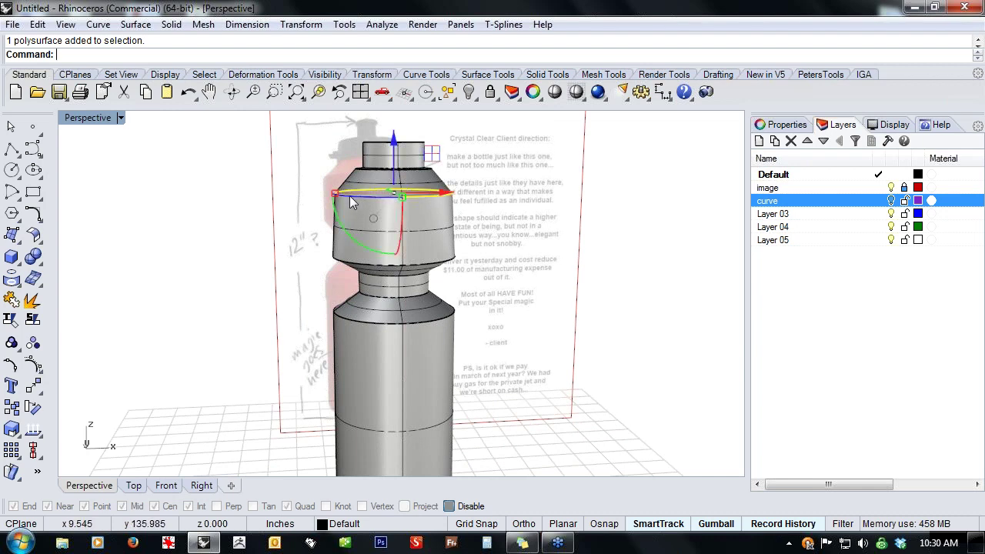
pyautogui.moveTo(296, 202); pyautogui.dragTo(301, 238, button='right')
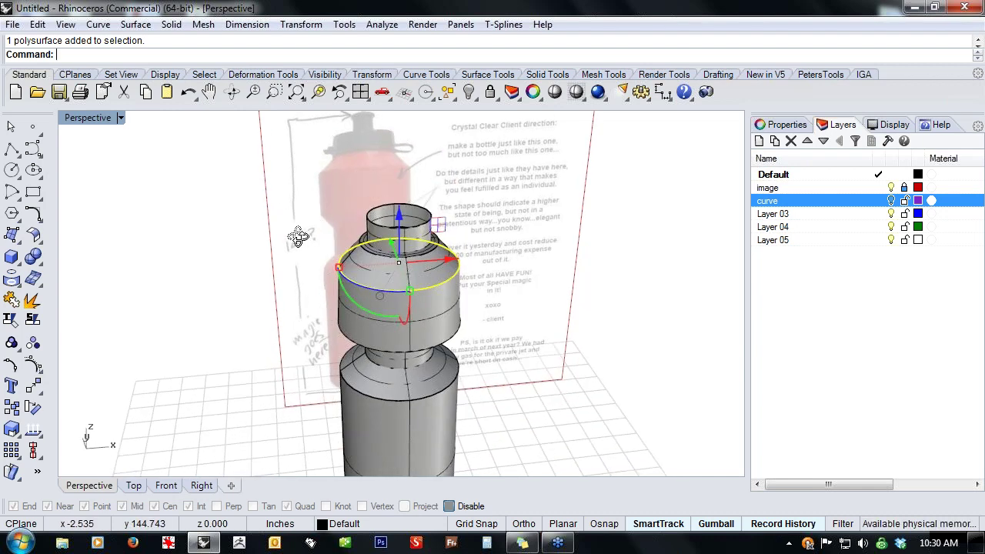
pyautogui.scroll(2, 293, 257)
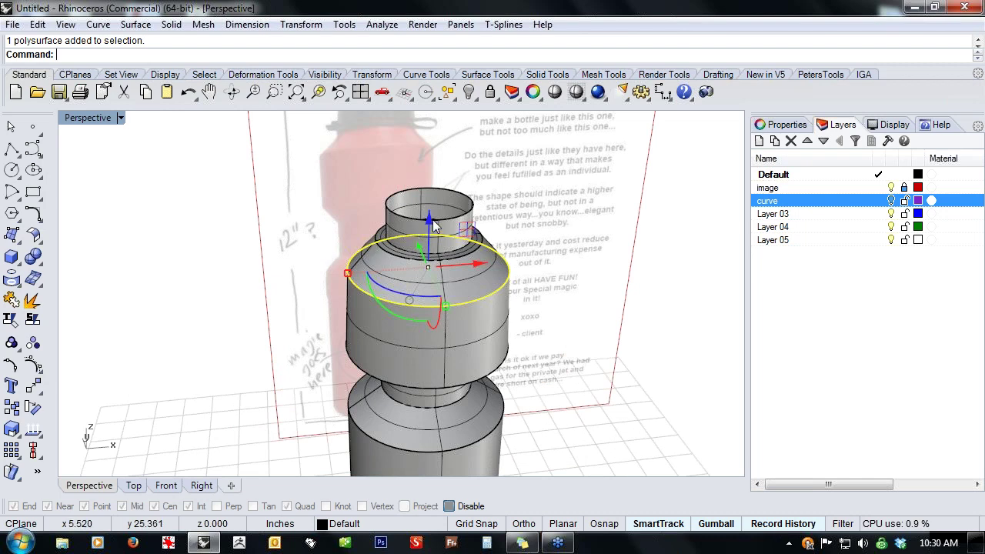
pyautogui.moveTo(428, 220); pyautogui.dragTo(431, 235)
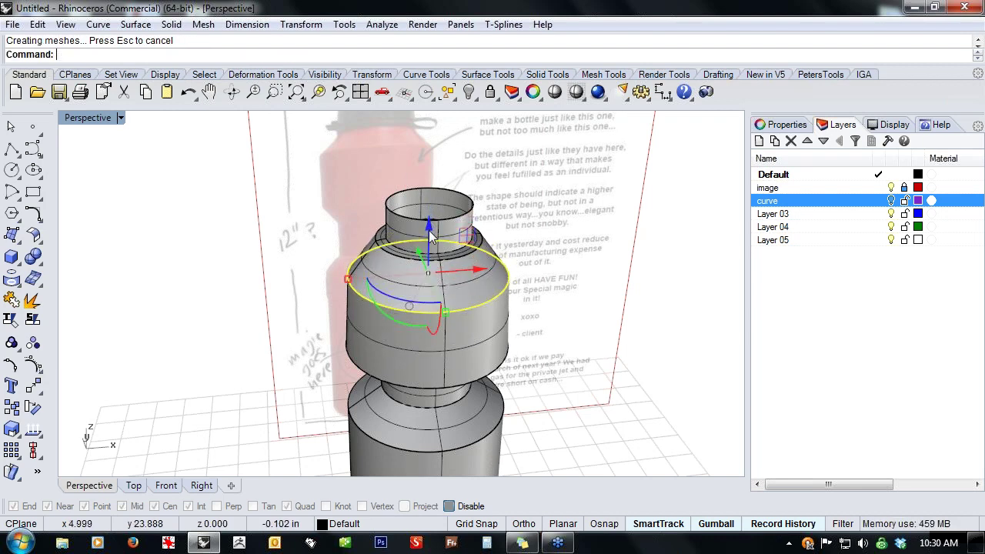
# - Scale the selected shoulder edge slightly smaller with the gumball to taper the upper body
pyautogui.moveTo(348, 279); pyautogui.dragTo(355, 276)
pyautogui.moveTo(294, 318); pyautogui.dragTo(292, 273, button='right')
pyautogui.moveTo(344, 223); pyautogui.dragTo(341, 225)
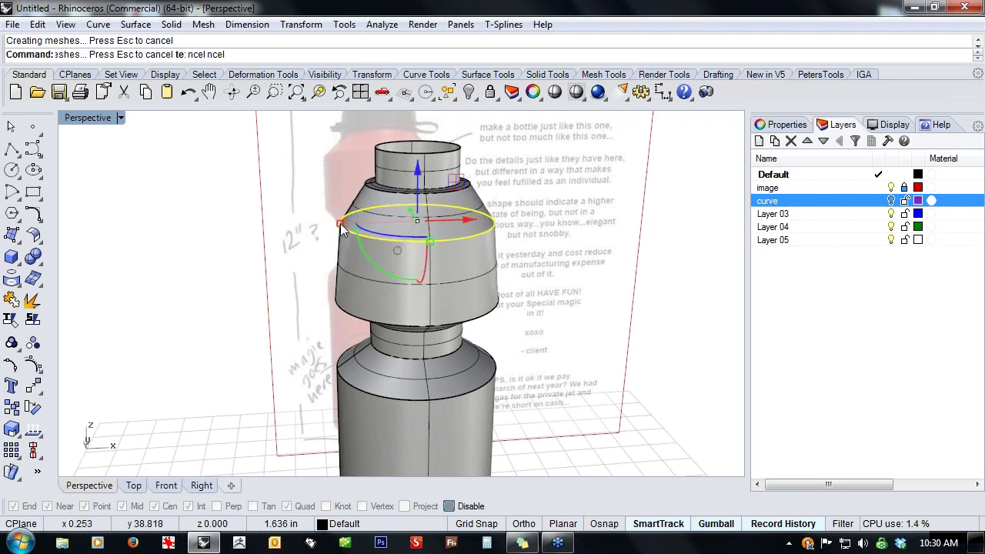
# - Sub-select the bottle's narrow cylindrical waist face and lower it about 0.026 in along the vertical axis
pyautogui.click(290, 302)
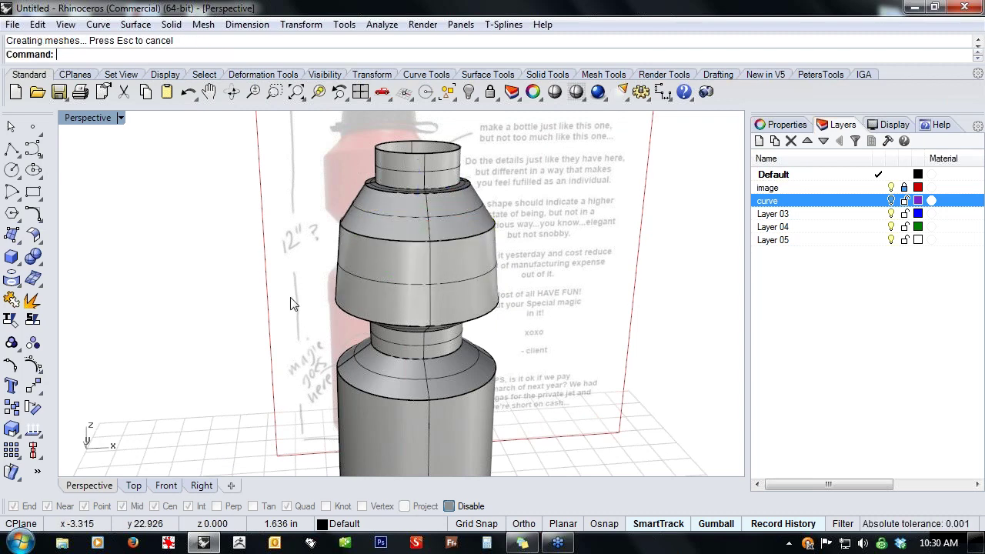
pyautogui.moveTo(291, 302); pyautogui.dragTo(363, 267, button='right')
pyautogui.scroll(5, 430, 234)
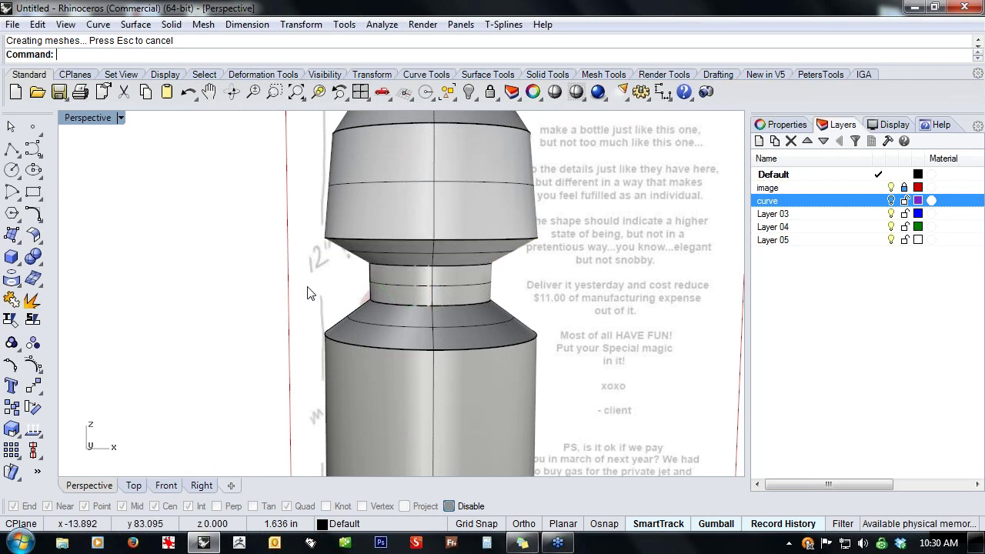
pyautogui.click(405, 284)
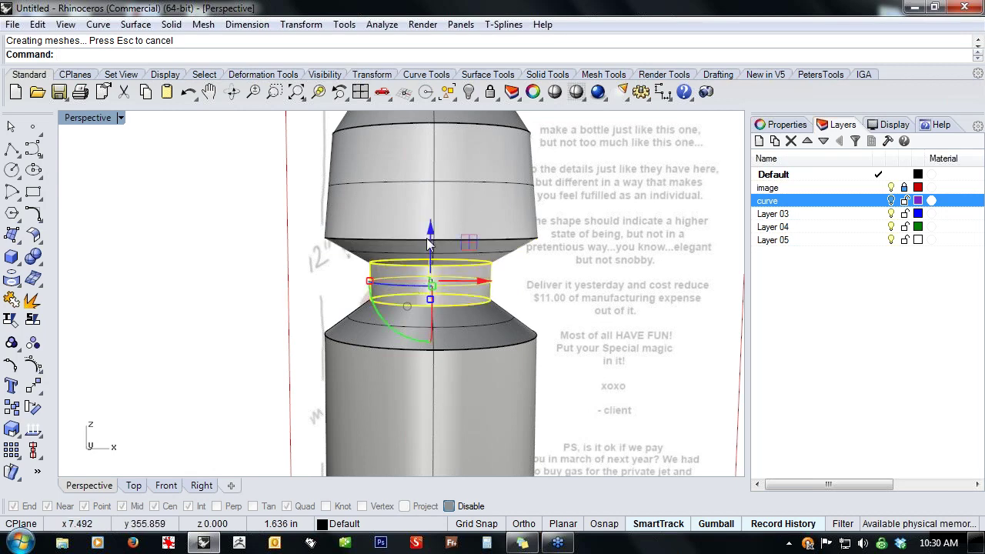
pyautogui.moveTo(430, 231); pyautogui.dragTo(437, 241)
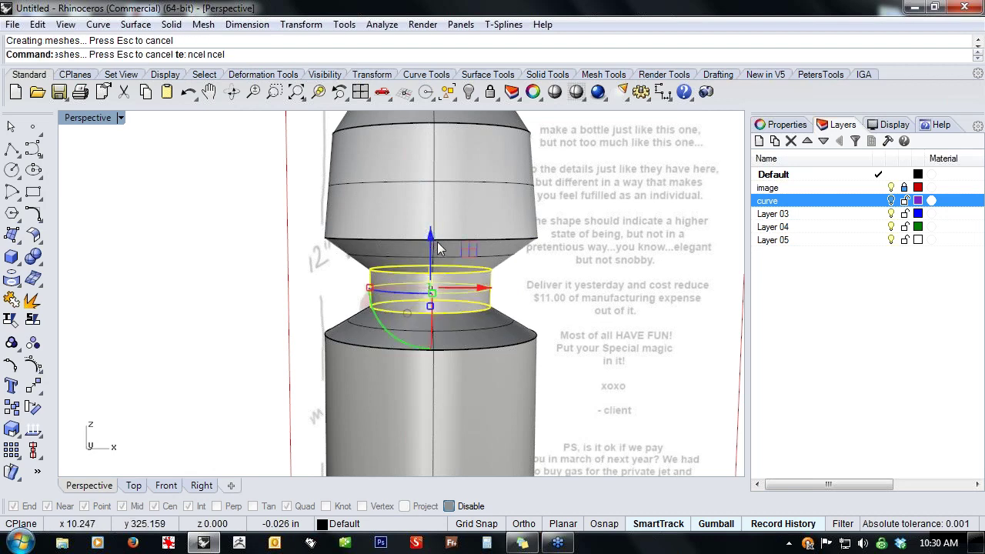
pyautogui.click(556, 281)
# - Sub-select the waist face again and raise it about 0.039 in along the vertical axis
pyautogui.moveTo(585, 299); pyautogui.dragTo(558, 287, button='right')
pyautogui.click(438, 284)
pyautogui.press('Escape')
pyautogui.keyDown('ctrl'); pyautogui.keyDown('shift'); pyautogui.click(451, 281); pyautogui.keyUp('shift'); pyautogui.keyUp('ctrl')
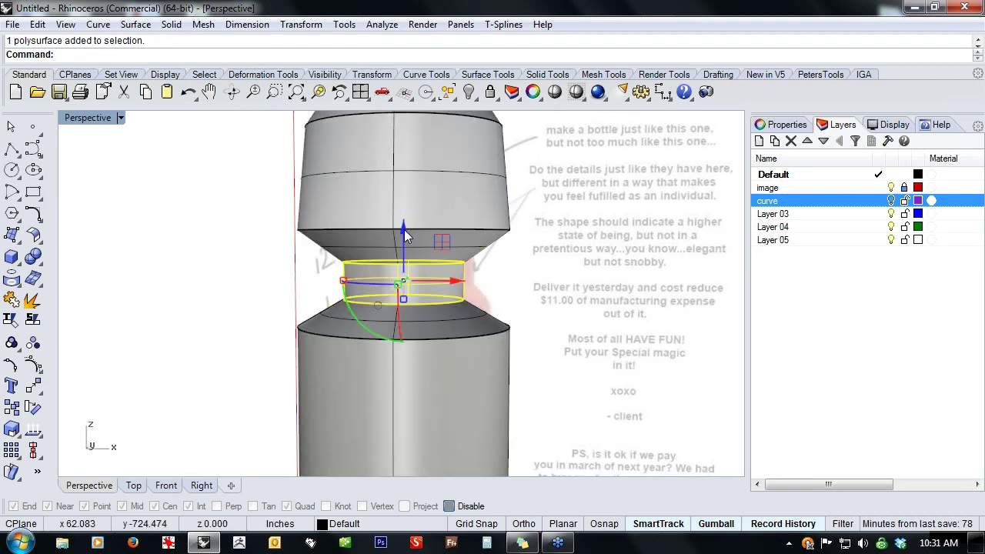
pyautogui.moveTo(404, 226); pyautogui.dragTo(404, 224)
pyautogui.click(541, 275)
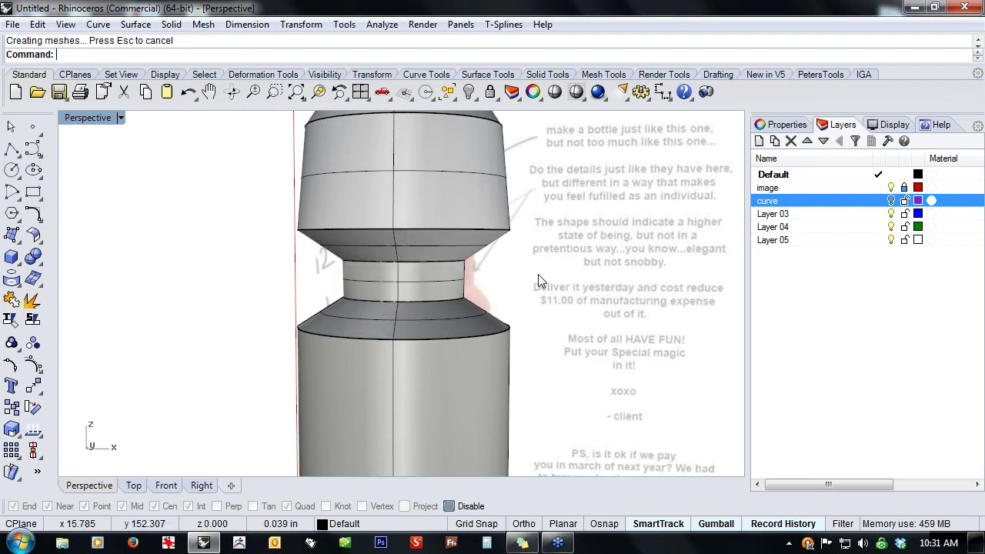
# - Examine the whole bottle's proportions against the reference image
pyautogui.scroll(-2, 538, 281)
pyautogui.scroll(-3, 538, 280)
pyautogui.moveTo(539, 281); pyautogui.dragTo(485, 275, button='right')
pyautogui.scroll(-2, 550, 324)
pyautogui.moveTo(516, 407)
pyautogui.mouseDown(button='right')
pyautogui.moveTo(500, 345)
pyautogui.moveTo(492, 433)
pyautogui.moveTo(508, 390)
pyautogui.mouseUp(button='right')
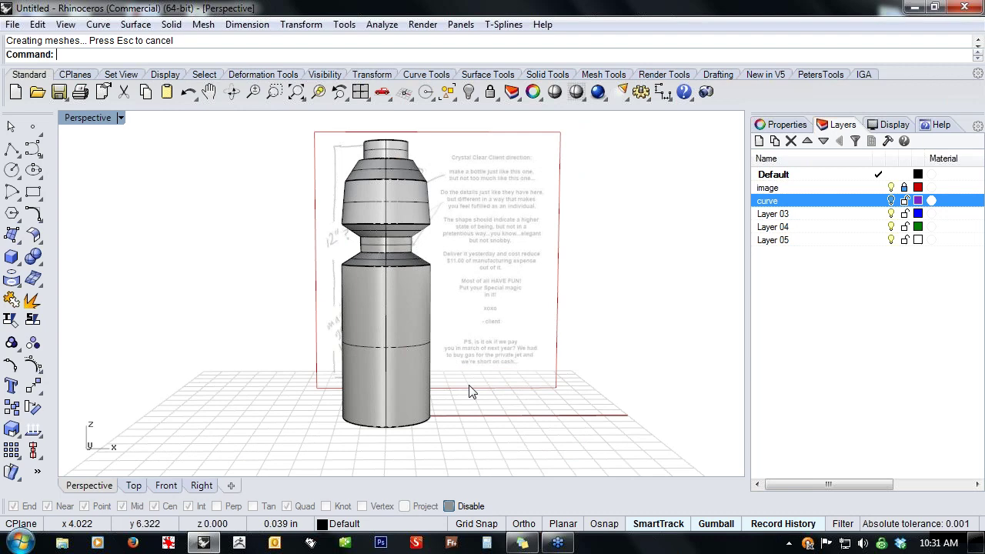
pyautogui.moveTo(483, 368)
pyautogui.mouseDown(button='right')
pyautogui.moveTo(491, 384)
pyautogui.moveTo(516, 392)
pyautogui.moveTo(475, 372)
pyautogui.mouseUp(button='right')
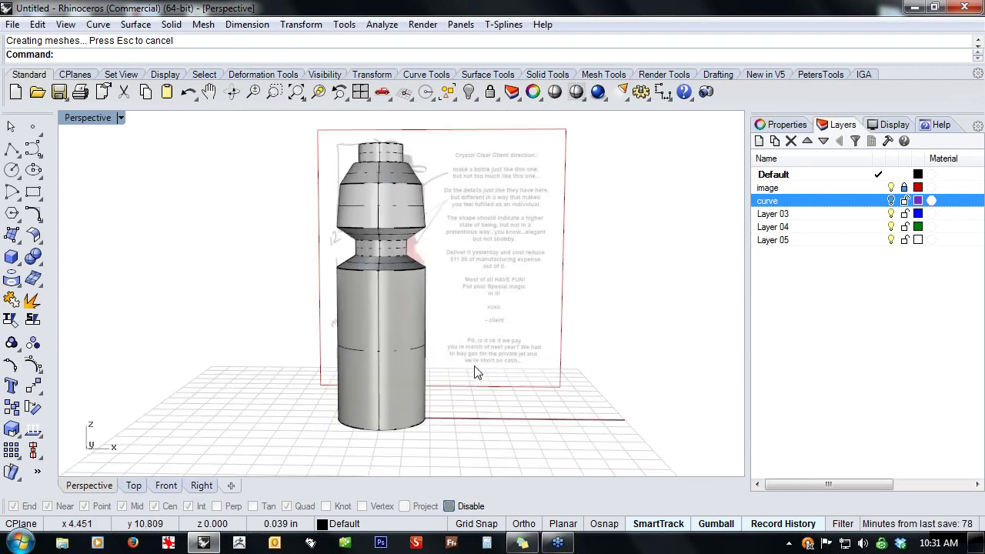
# - Start a variable-radius fillet on the bottle's circular bottom edge and reduce its radius by eye to about 0.497 in
pyautogui.click(38, 265)
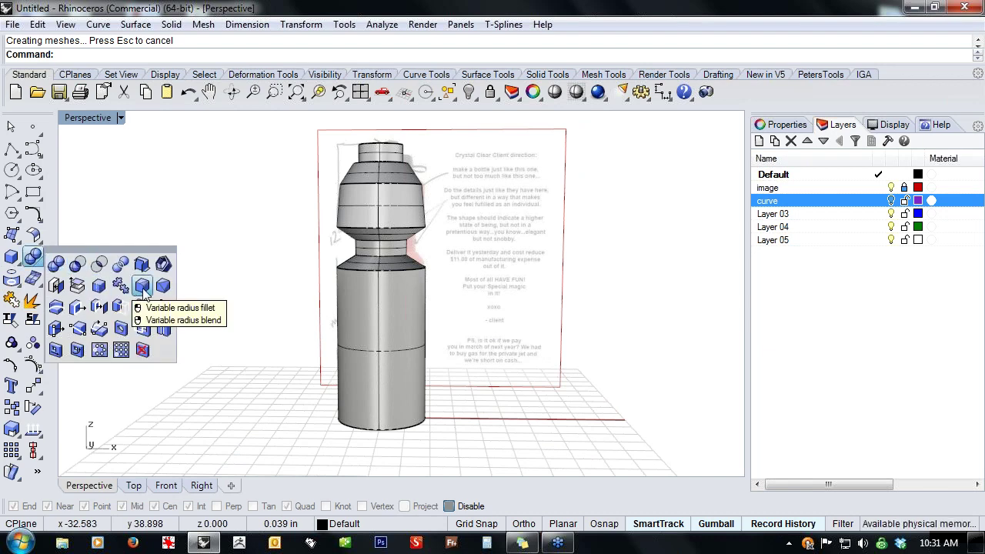
pyautogui.click(143, 292)
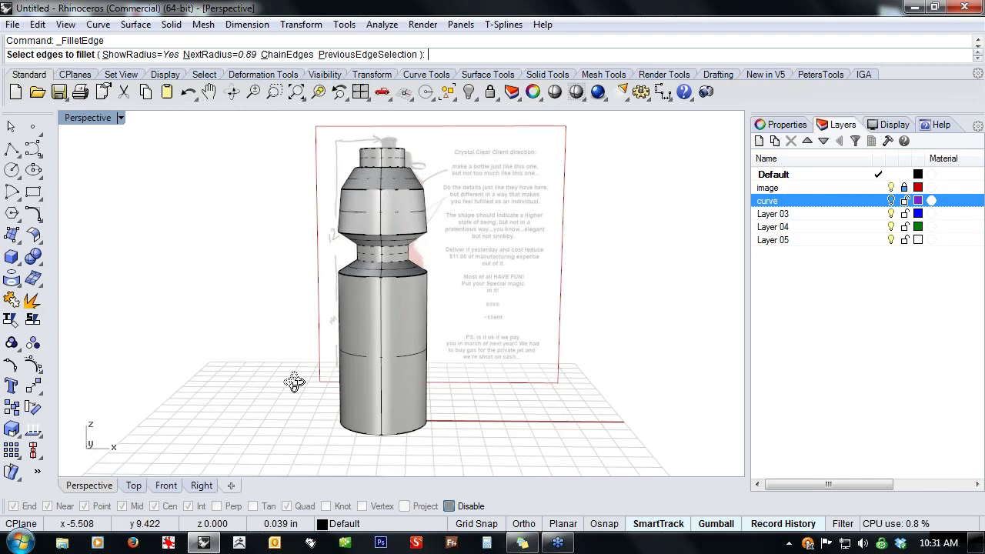
pyautogui.scroll(3, 371, 446)
pyautogui.click(342, 446)
pyautogui.scroll(5, 322, 408)
pyautogui.press('Return')
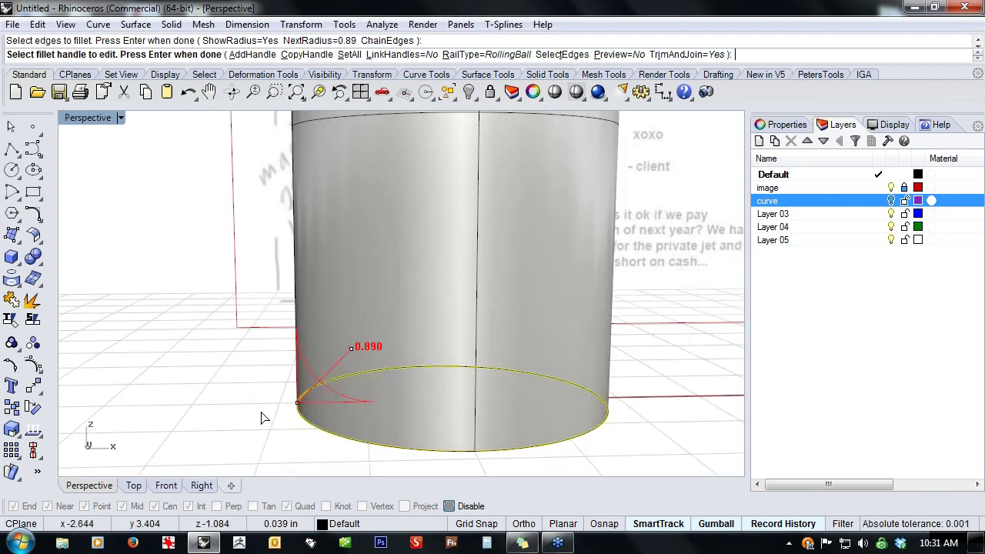
pyautogui.moveTo(262, 417)
pyautogui.mouseDown(button='right')
pyautogui.moveTo(276, 396)
pyautogui.moveTo(270, 414)
pyautogui.mouseUp(button='right')
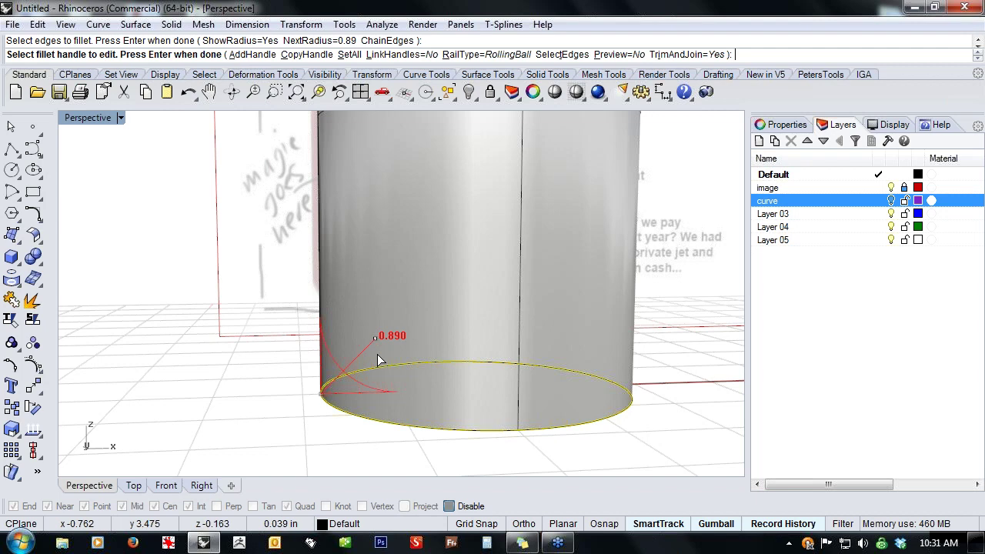
pyautogui.moveTo(362, 361); pyautogui.dragTo(354, 336, button='right')
pyautogui.scroll(-3, 354, 335)
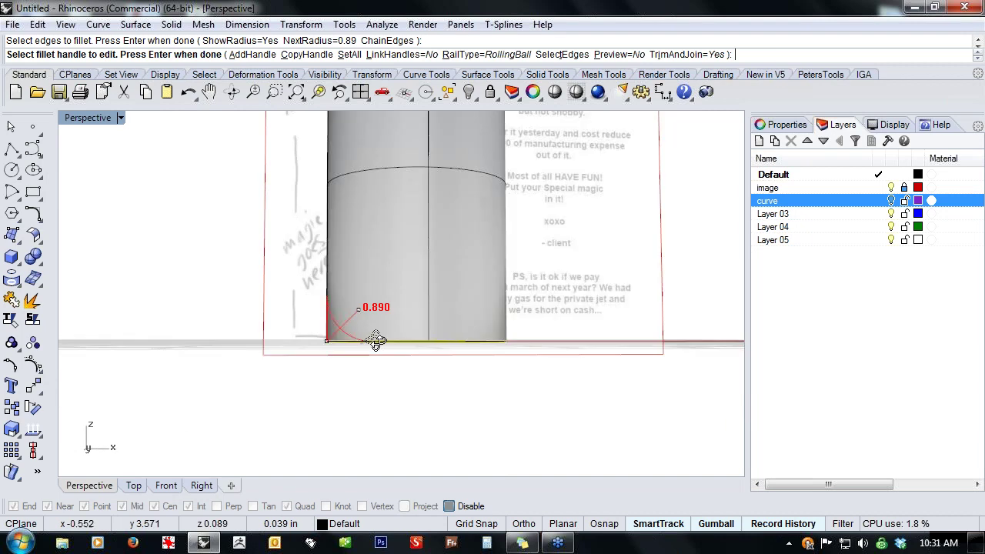
pyautogui.scroll(3, 346, 324)
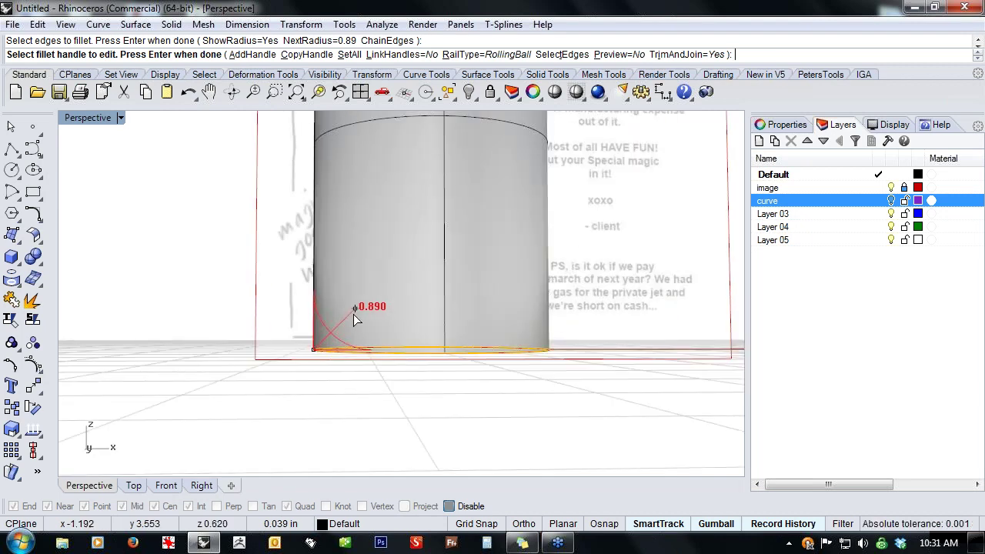
pyautogui.click(354, 312)
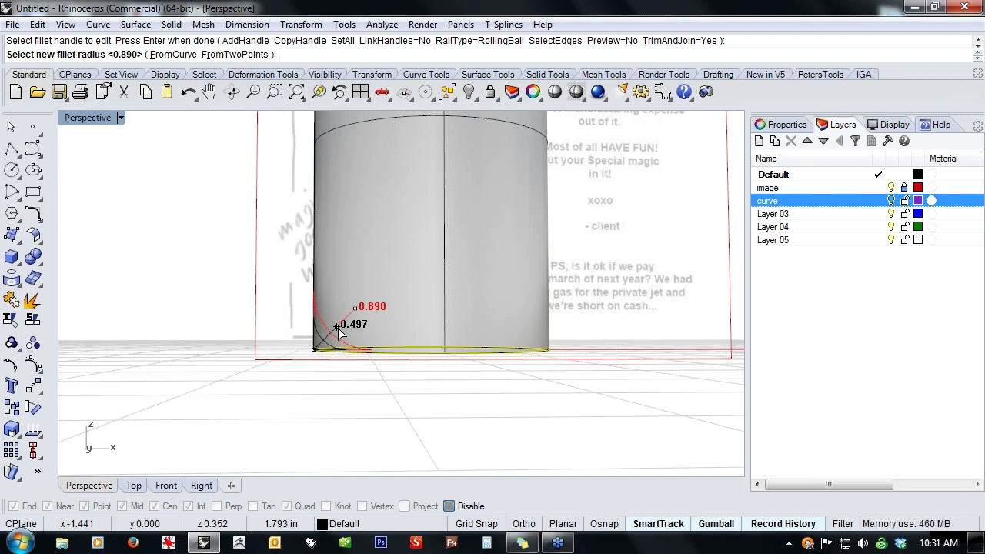
pyautogui.click(340, 329)
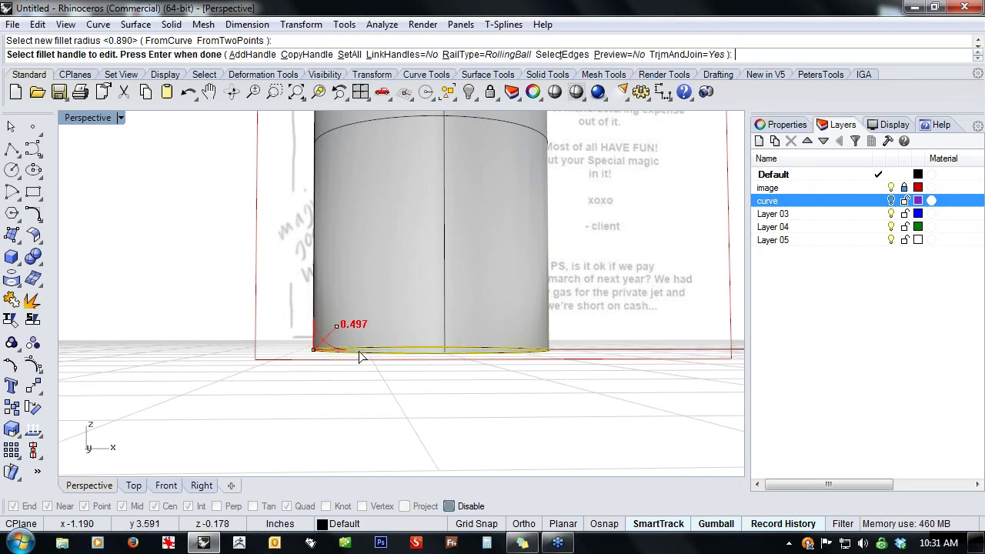
# - Set the bottom edge's fillet radius to exactly 0.5 in and complete the fillet
pyautogui.scroll(3, 354, 336)
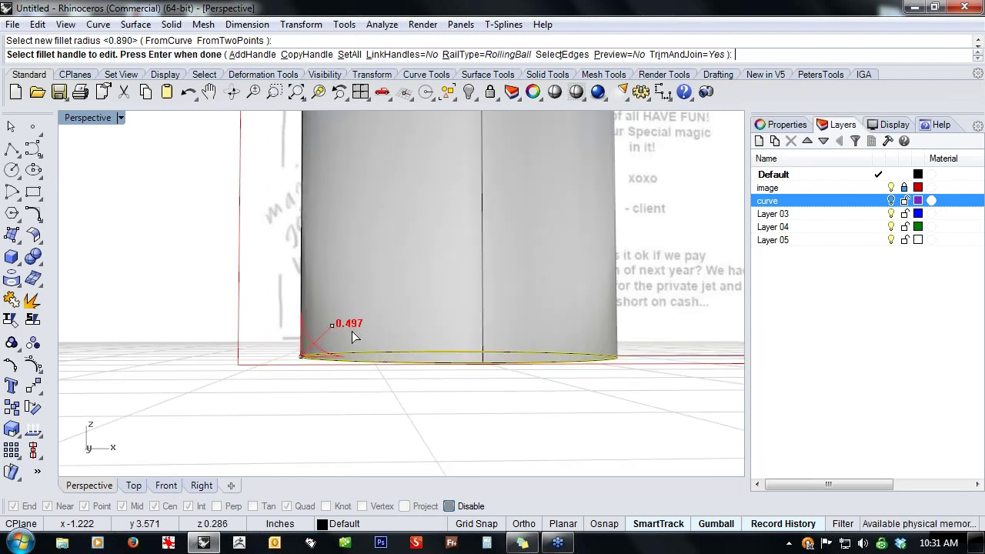
pyautogui.moveTo(352, 332); pyautogui.dragTo(340, 333, button='right')
pyautogui.scroll(1, 338, 327)
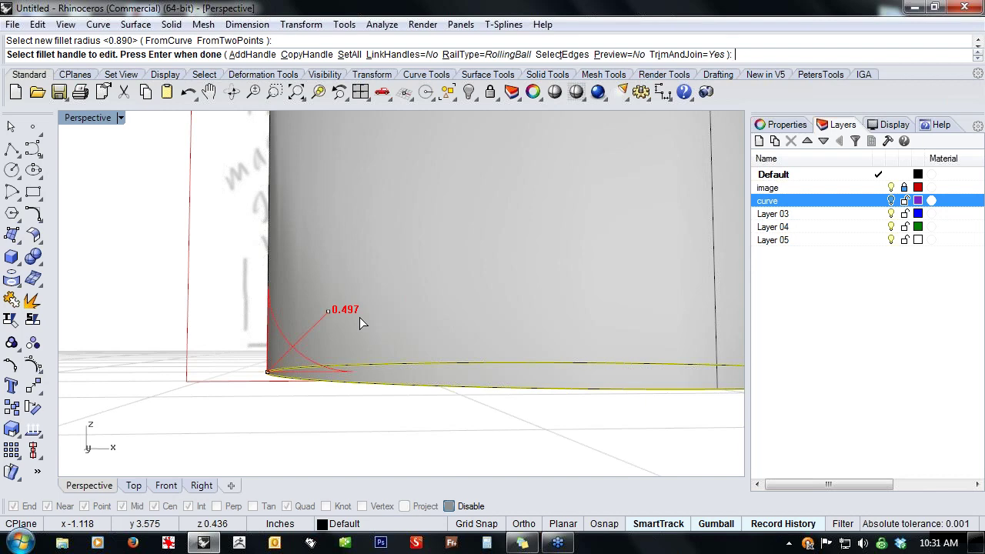
pyautogui.click(327, 312)
pyautogui.click(327, 312)
pyautogui.click(328, 313)
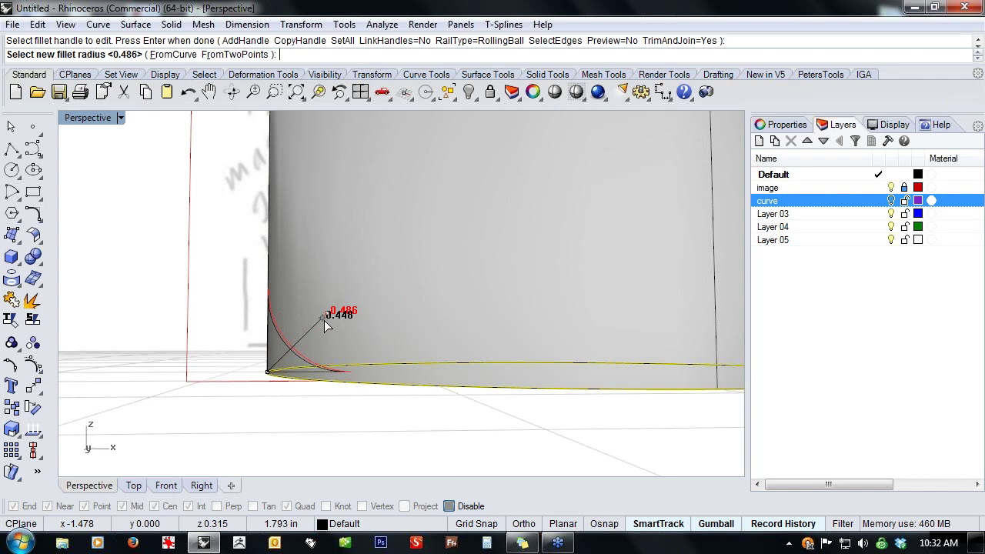
pyautogui.write('.5')
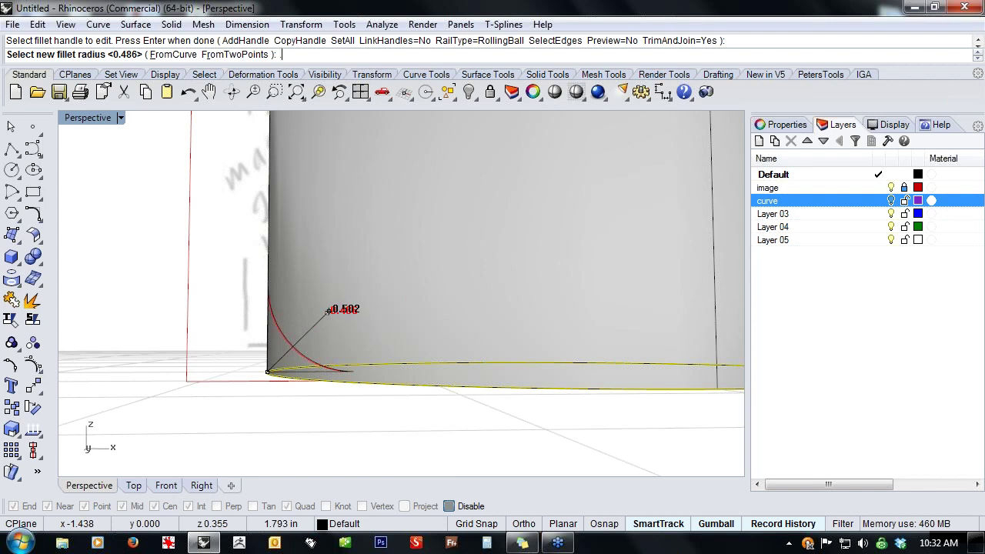
pyautogui.press('Return')
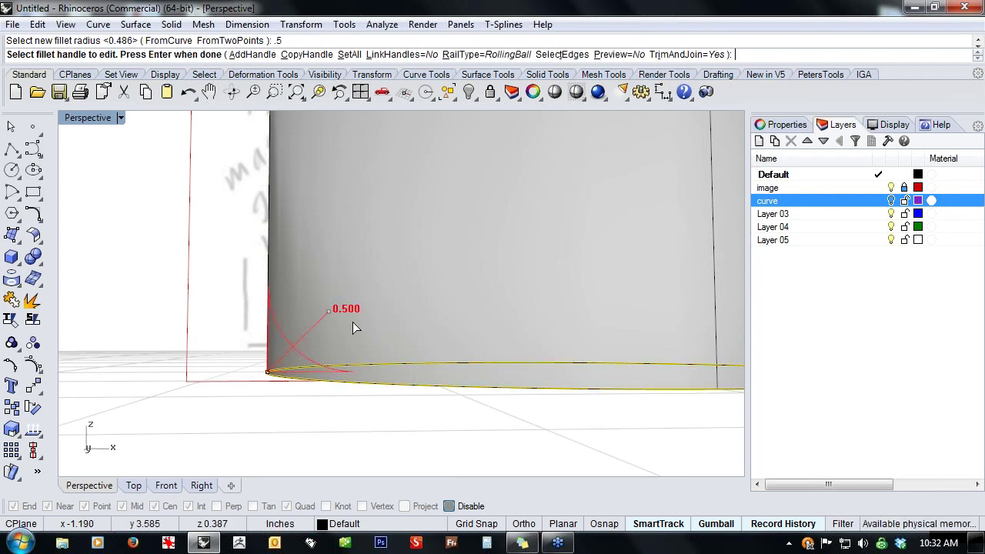
pyautogui.scroll(-6, 353, 322)
pyautogui.moveTo(356, 323); pyautogui.dragTo(351, 350, button='right')
pyautogui.press('Return')
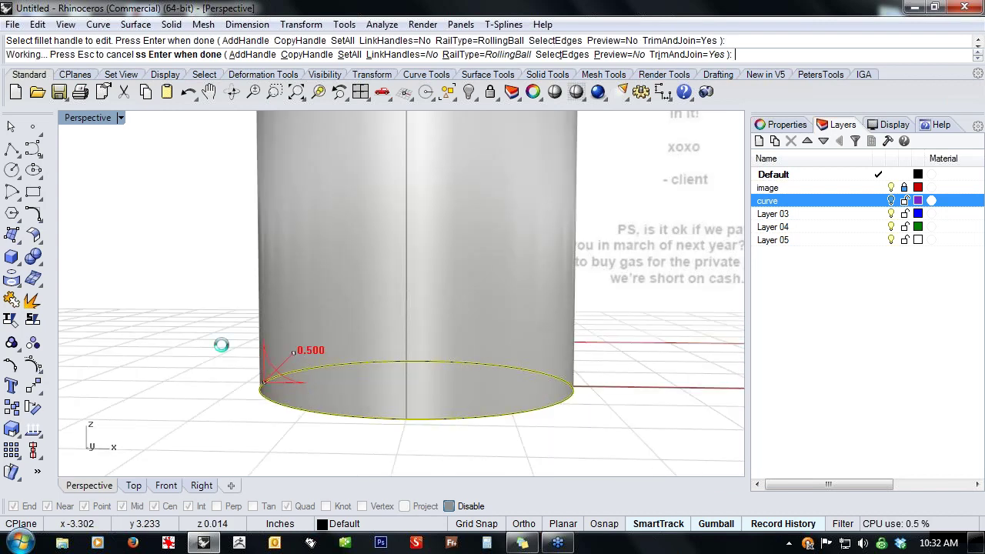
# - Begin another variable-radius fillet on the four circular edges around the waist, from the lower body's top edge to the upper body's bottom edge
pyautogui.moveTo(220, 347); pyautogui.dragTo(344, 303, button='right')
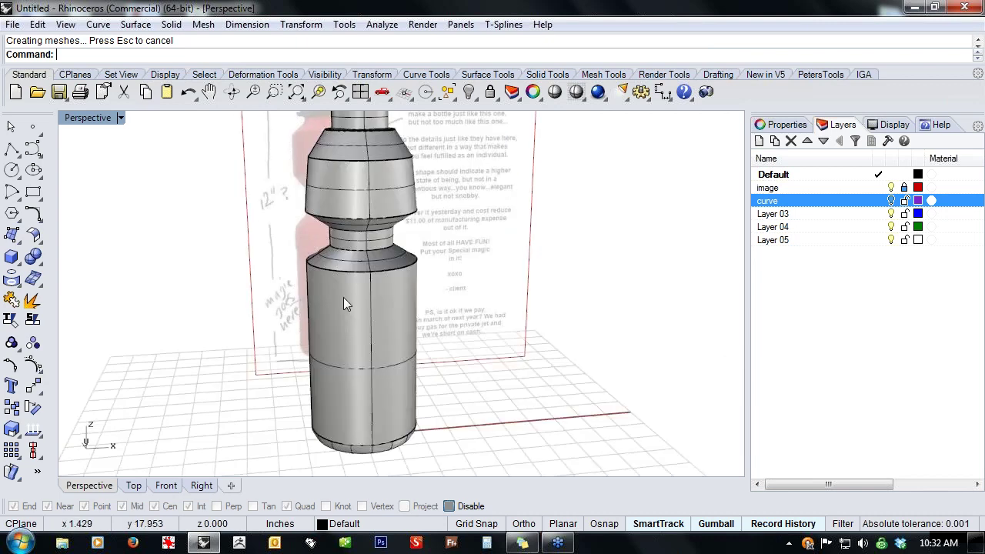
pyautogui.scroll(4, 343, 303)
pyautogui.press('Return')
pyautogui.click(290, 326)
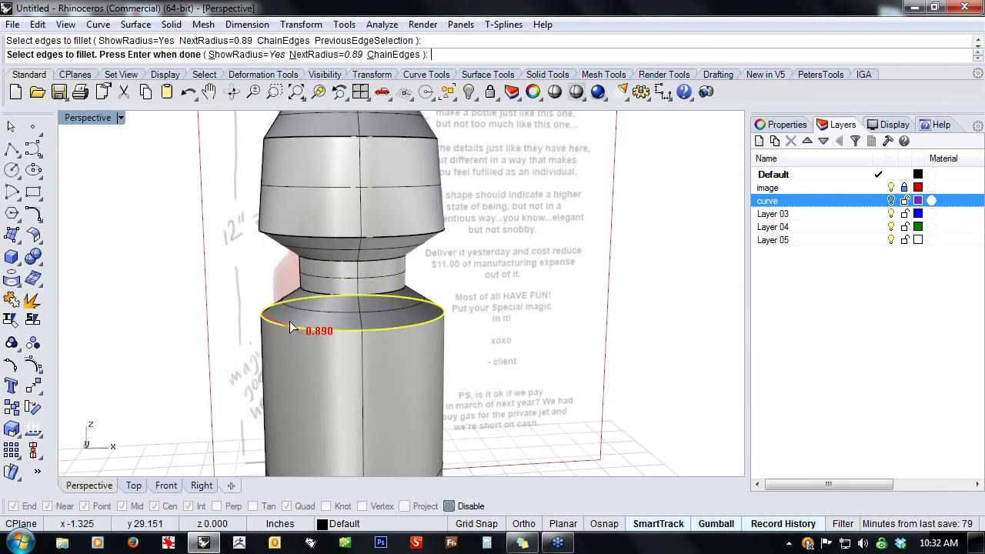
pyautogui.click(302, 288)
pyautogui.click(302, 257)
pyautogui.click(300, 236)
pyautogui.moveTo(226, 282); pyautogui.dragTo(230, 268, button='right')
pyautogui.press('Return')
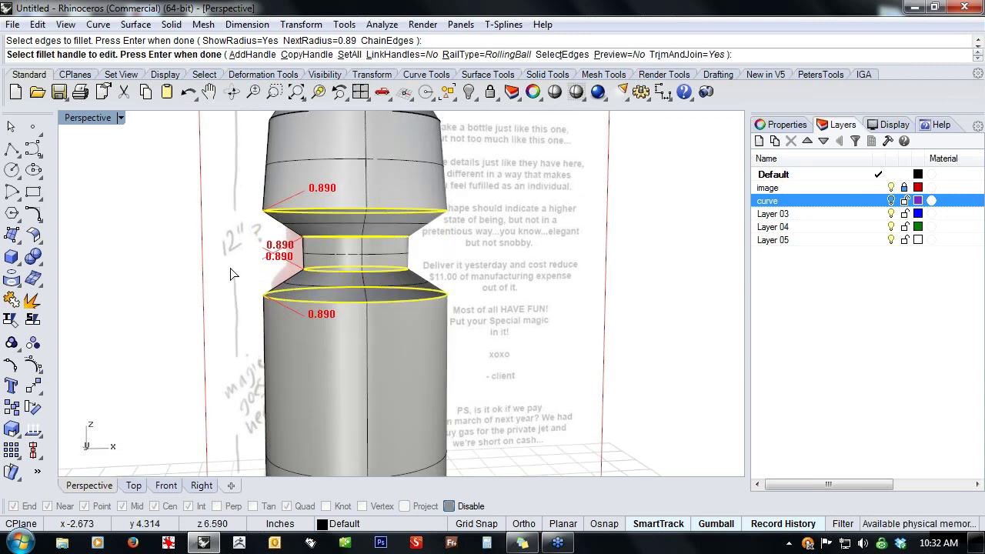
# - Set the fillet radius to 0.45 in for the lower body's top edge and 0.35 in for the lower waist edge
pyautogui.scroll(3, 231, 274)
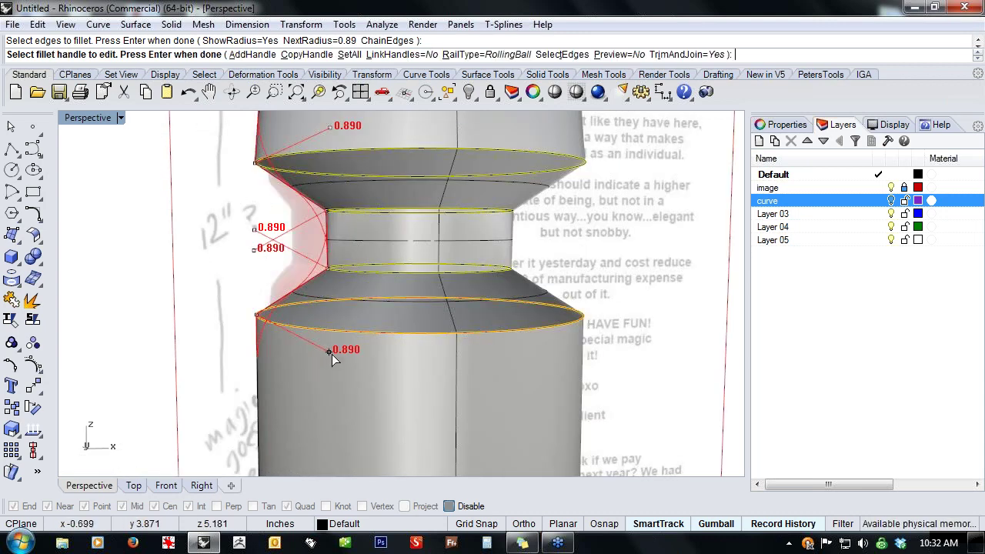
pyautogui.click(331, 354)
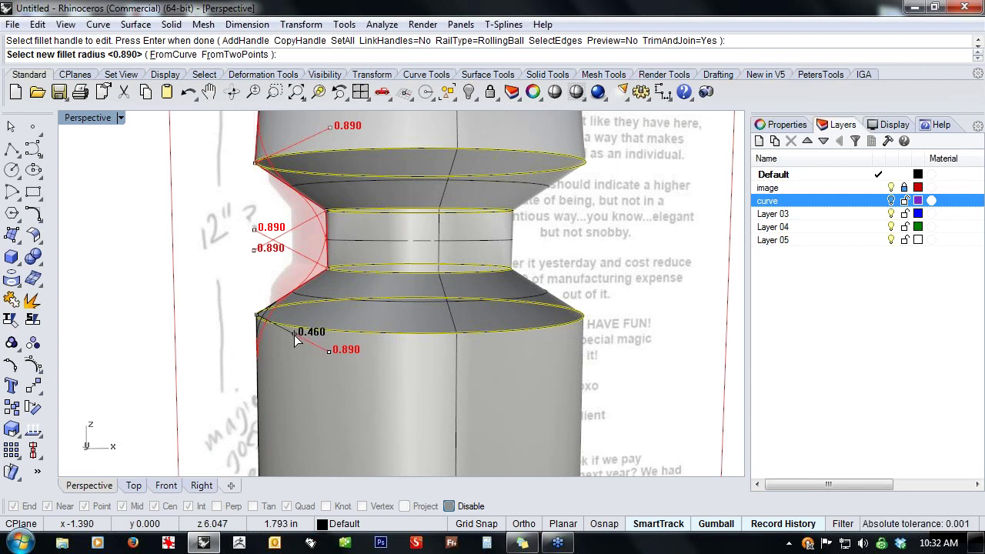
pyautogui.write('.45')
pyautogui.press('Return')
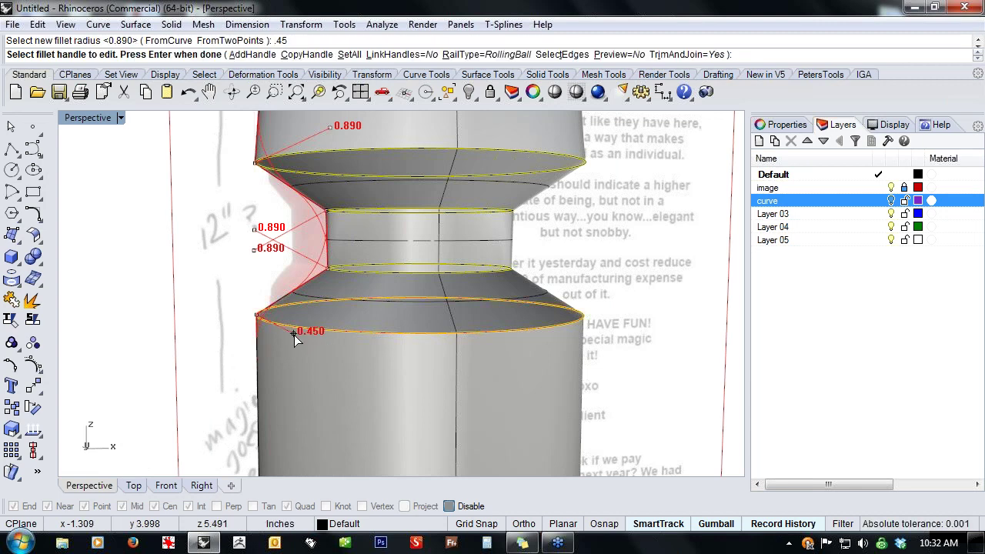
pyautogui.click(256, 229)
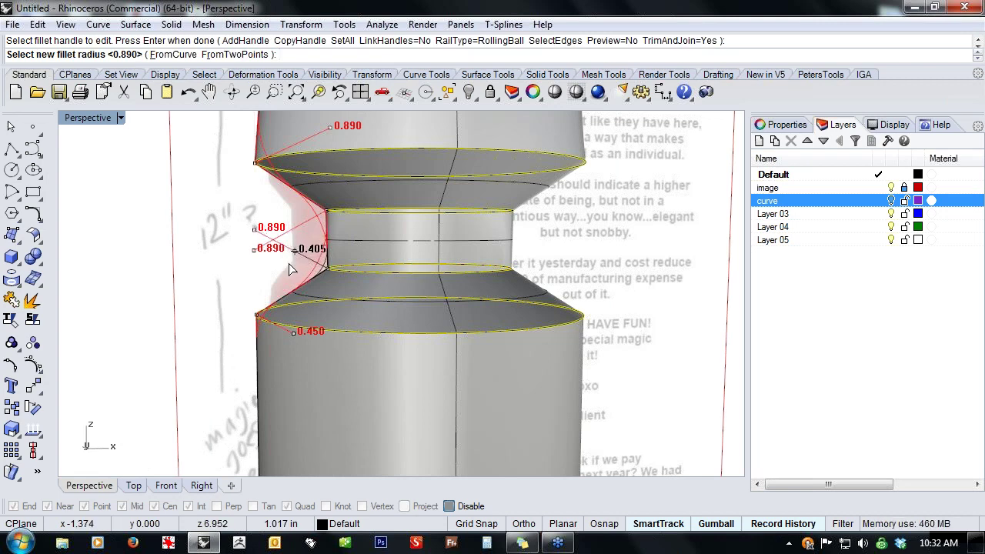
pyautogui.write('.35')
pyautogui.press('Return')
# - Set the fillet radius to 0.4 in for the upper waist edge and 0.6 in for the upper body's bottom edge, and complete the fillets
pyautogui.click(252, 251)
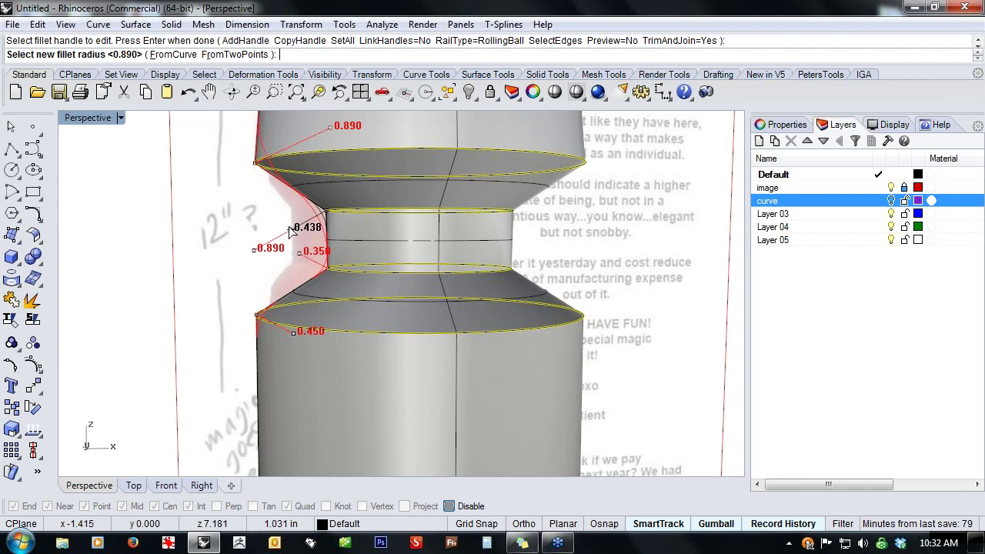
pyautogui.write('.4')
pyautogui.press('Return')
pyautogui.keyDown('shift'); pyautogui.moveTo(290, 226); pyautogui.dragTo(282, 274, button='right'); pyautogui.keyUp('shift')
pyautogui.click(322, 206)
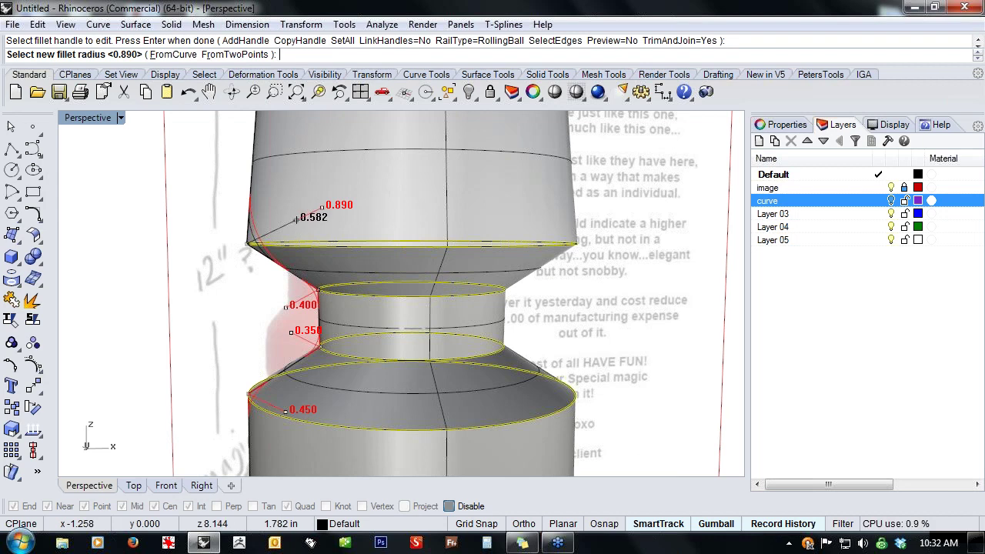
pyautogui.write('.6')
pyautogui.press('Return')
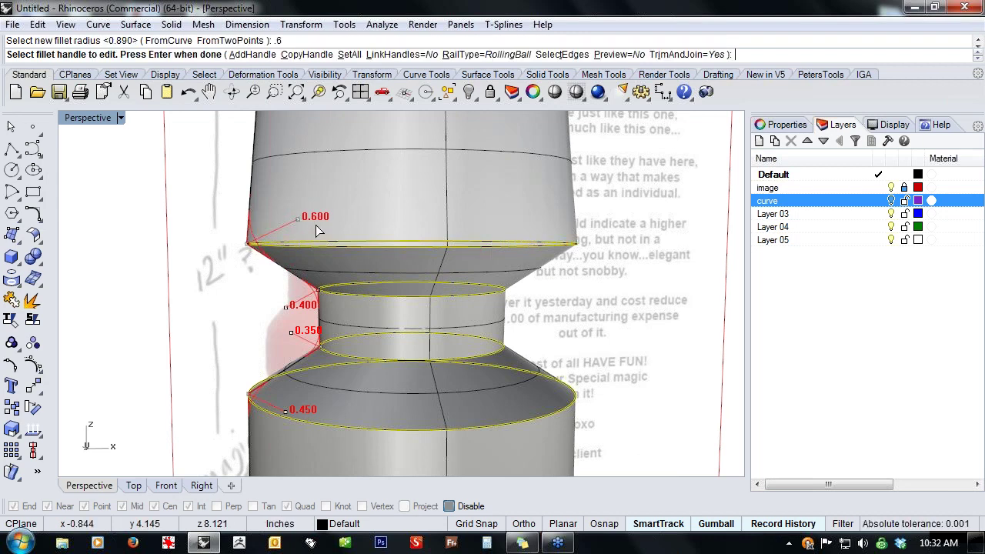
pyautogui.keyDown('shift'); pyautogui.moveTo(340, 212); pyautogui.dragTo(335, 320, button='right'); pyautogui.keyUp('shift')
pyautogui.scroll(-3, 334, 320)
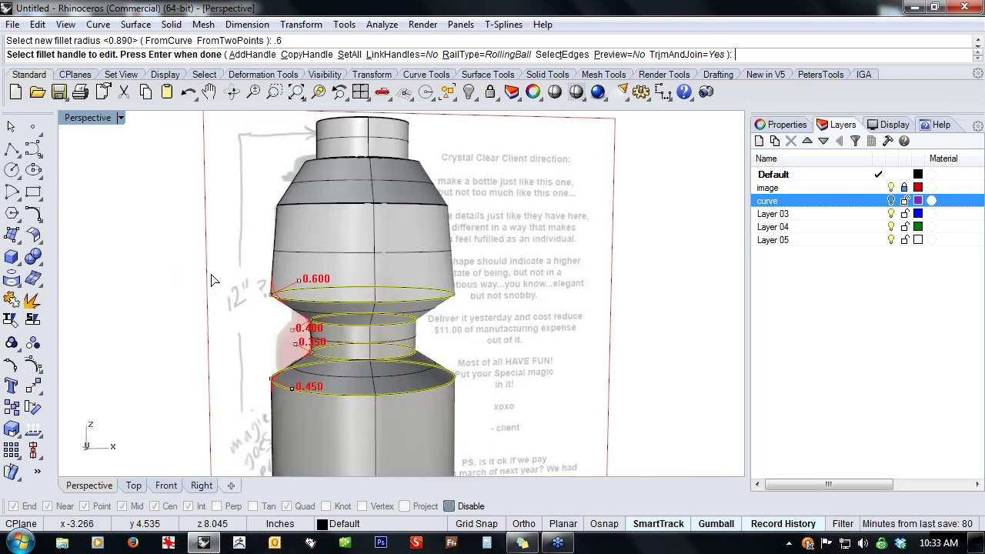
pyautogui.press('Return')
# - Begin another variable-radius fillet on the sloped shoulder's lower circular edge and its upper outer edge near the neck
pyautogui.moveTo(214, 280); pyautogui.dragTo(257, 400, button='right')
pyautogui.scroll(3, 320, 223)
pyautogui.keyDown('shift'); pyautogui.moveTo(320, 223); pyautogui.dragTo(279, 313, button='right'); pyautogui.keyUp('shift')
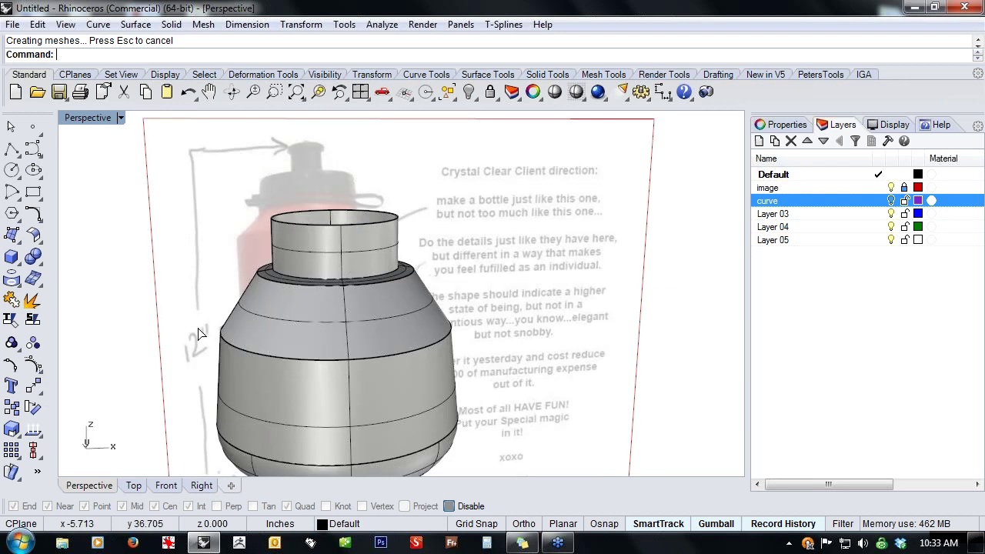
pyautogui.rightClick(198, 327)
pyautogui.scroll(3, 235, 346)
pyautogui.click(236, 347)
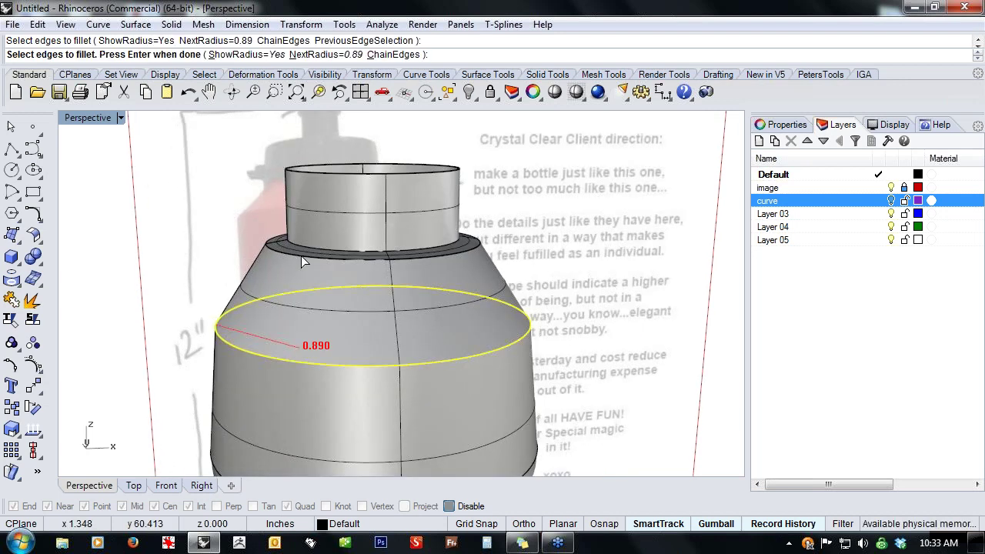
pyautogui.click(301, 256)
pyautogui.rightClick(251, 268)
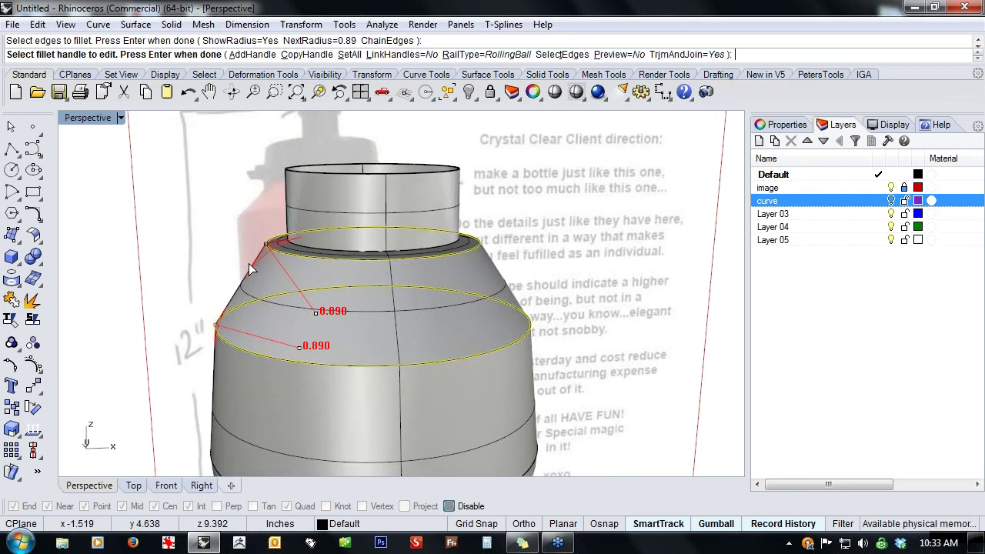
# - Adjust the fillet radii freehand to about 1.05 in on the lower shoulder edge and 0.21 in on the upper one
pyautogui.scroll(2, 251, 269)
pyautogui.click(315, 381)
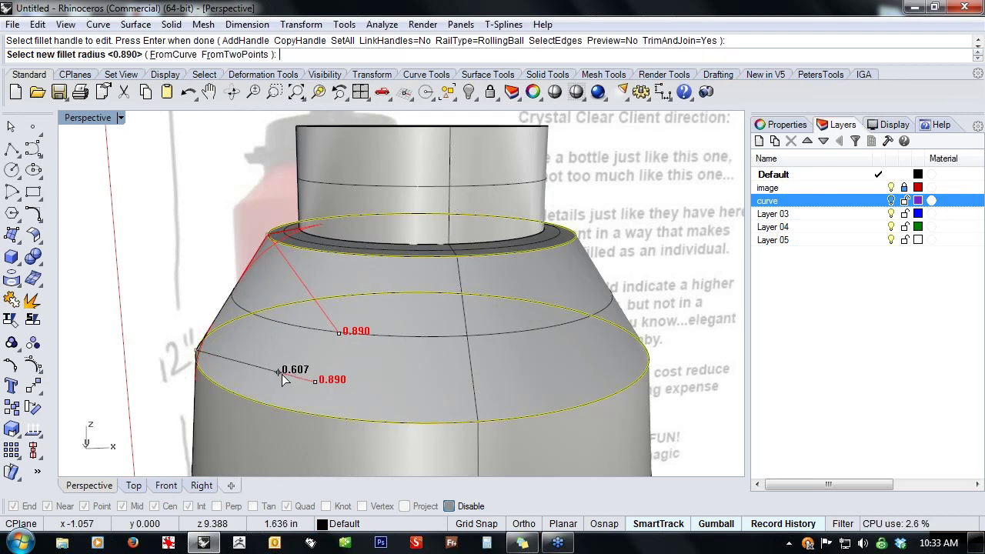
pyautogui.click(333, 398)
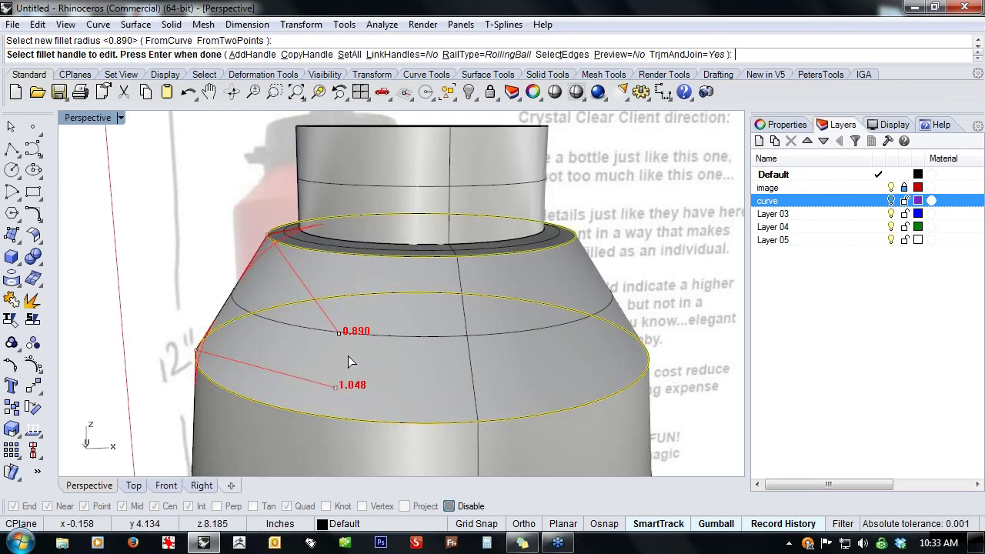
pyautogui.click(339, 332)
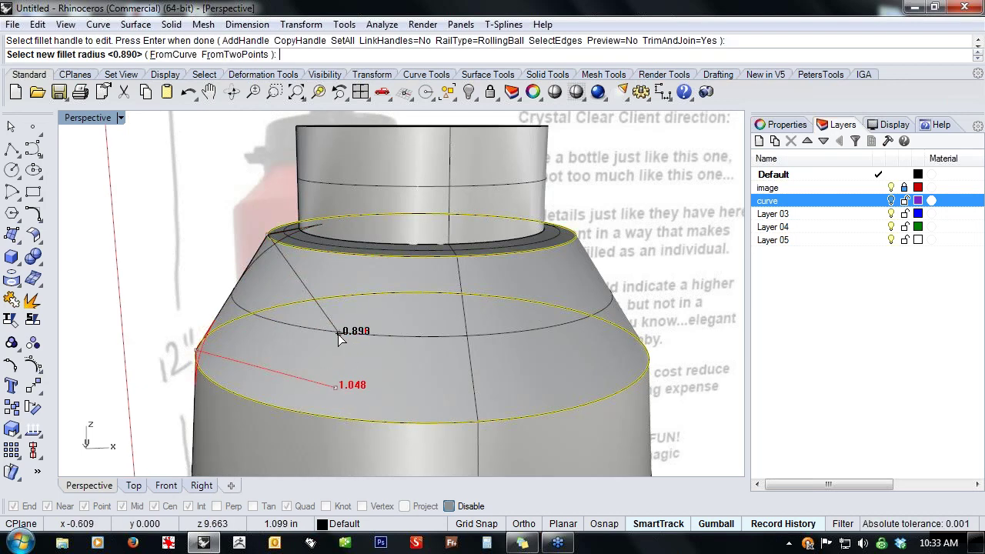
pyautogui.click(286, 261)
# - Set the fillet radius to 0.2 in for the upper shoulder edge and 1 in for the lower one, and complete the fillets
pyautogui.write('.2')
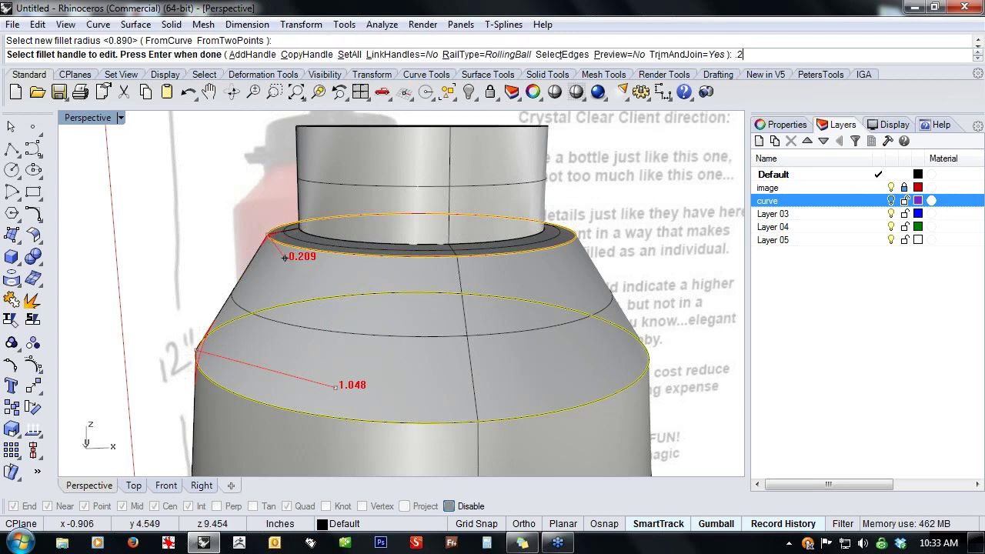
pyautogui.press('Return')
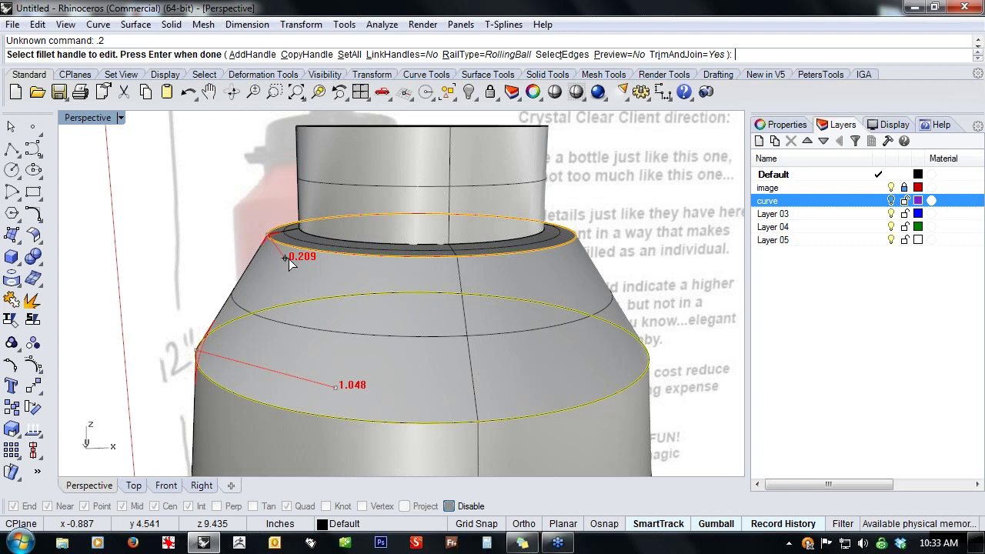
pyautogui.click(290, 263)
pyautogui.write('.2')
pyautogui.press('Return')
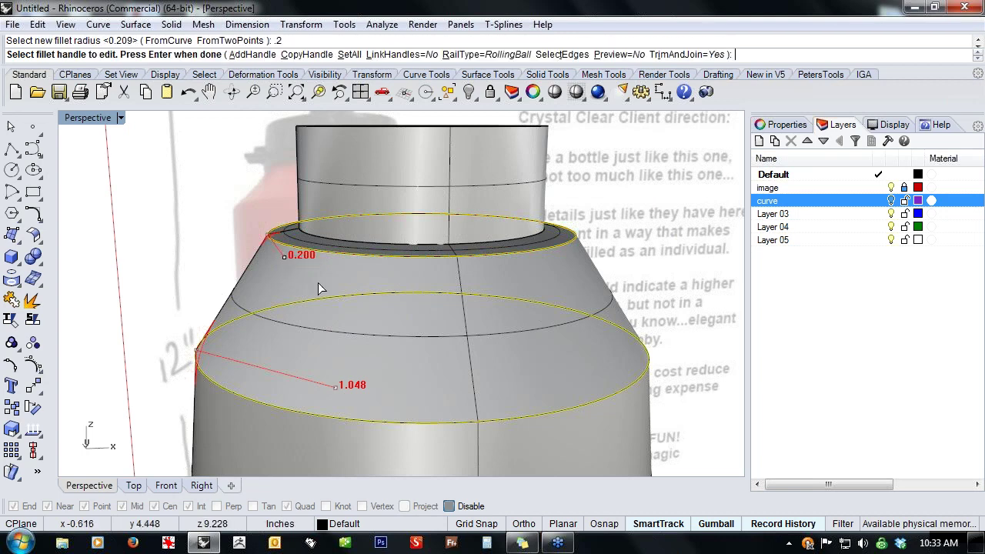
pyautogui.click(337, 388)
pyautogui.write('1')
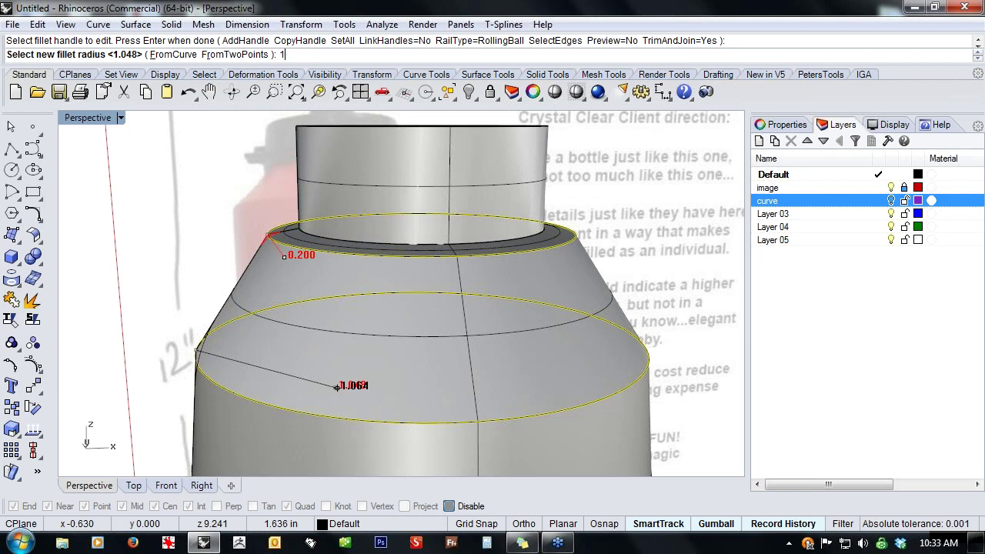
pyautogui.press('Return')
pyautogui.press('Return')
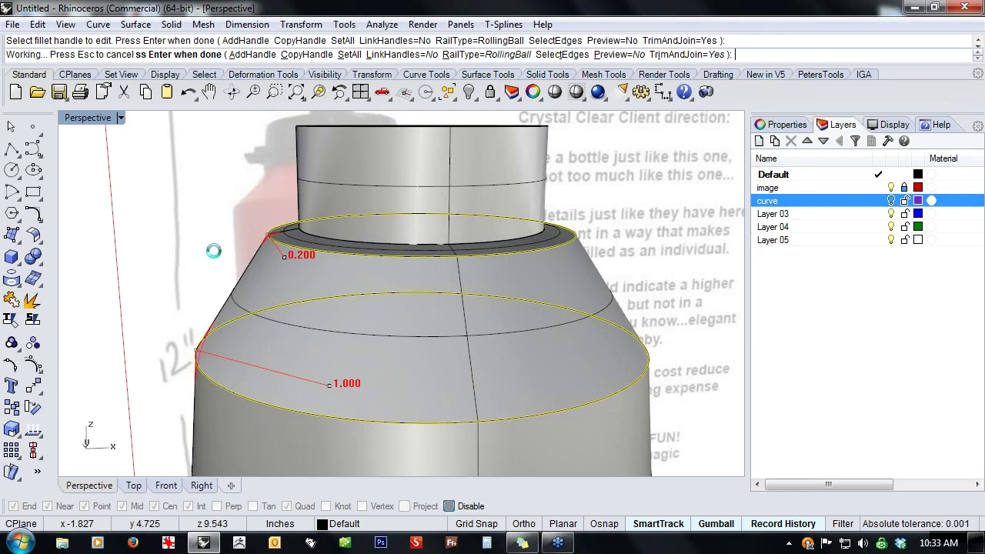
# - Begin a variable-radius fillet on the circular edge where the neck meets the flat ring above the shoulder
pyautogui.moveTo(302, 247)
pyautogui.keyDown('shift'); pyautogui.mouseDown(button='right')
pyautogui.moveTo(330, 306)
pyautogui.moveTo(310, 263)
pyautogui.mouseUp(button='right'); pyautogui.keyUp('shift')
pyautogui.rightClick(311, 274)
pyautogui.click(311, 283)
pyautogui.scroll(4, 268, 267)
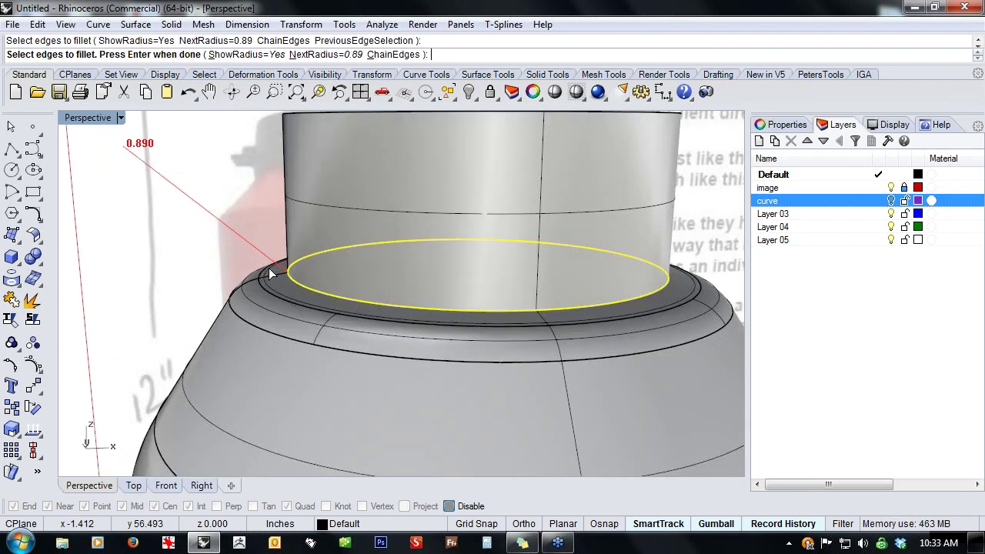
pyautogui.press('Return')
pyautogui.scroll(-3, 269, 267)
pyautogui.scroll(5, 282, 300)
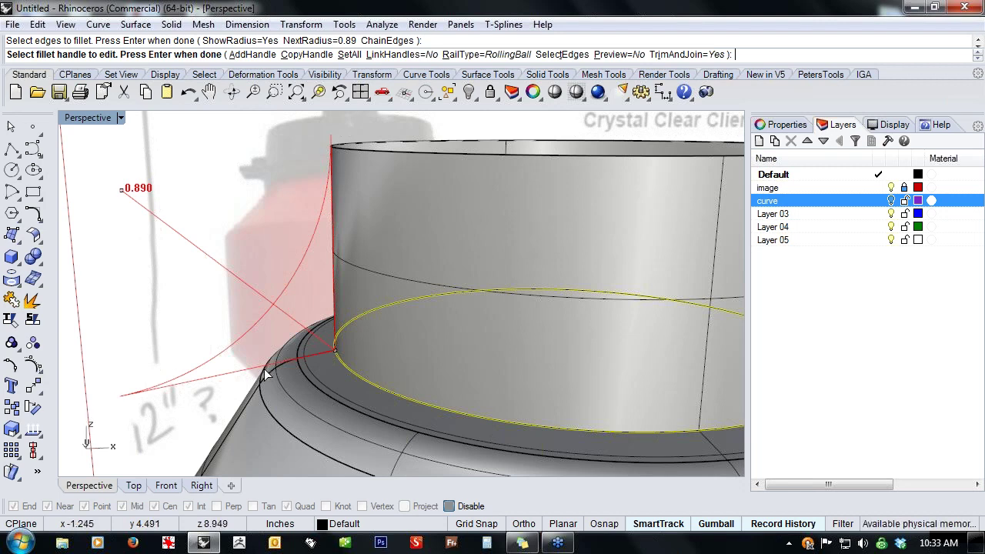
pyautogui.moveTo(285, 351)
pyautogui.mouseDown(button='right')
pyautogui.moveTo(295, 350)
pyautogui.moveTo(287, 350)
pyautogui.mouseUp(button='right')
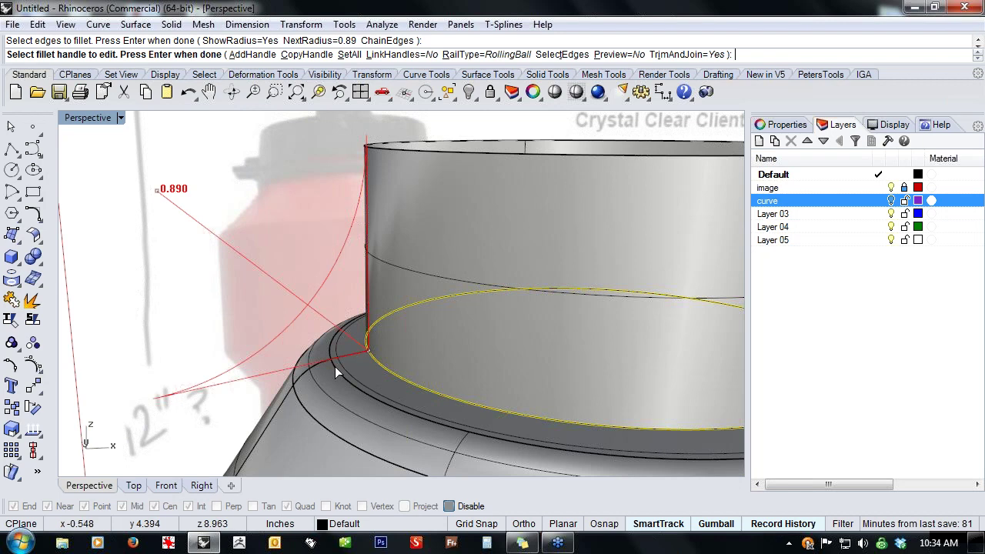
# - Set the neck base edge's fillet radius to 0.12 in and complete the fillet
pyautogui.click(158, 192)
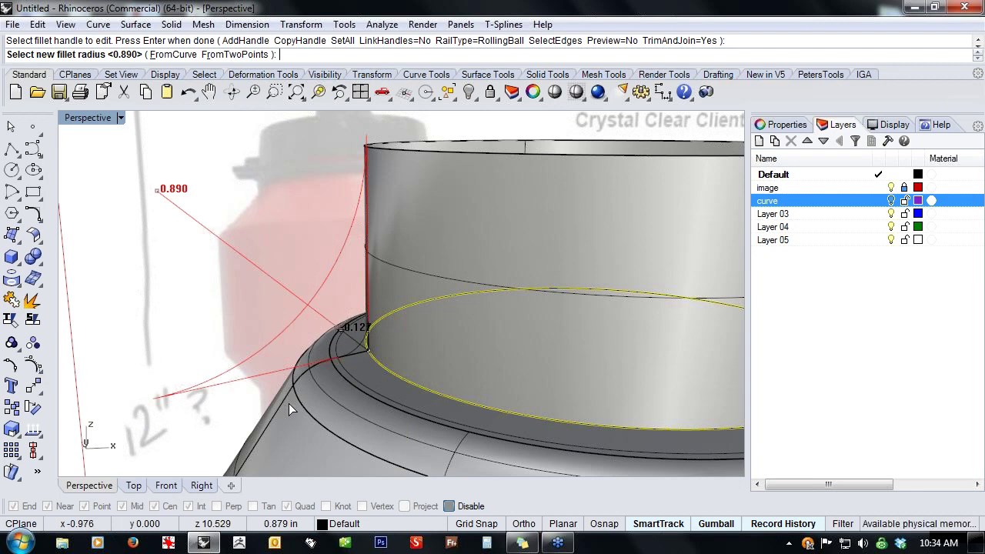
pyautogui.write('.12')
pyautogui.press('Return')
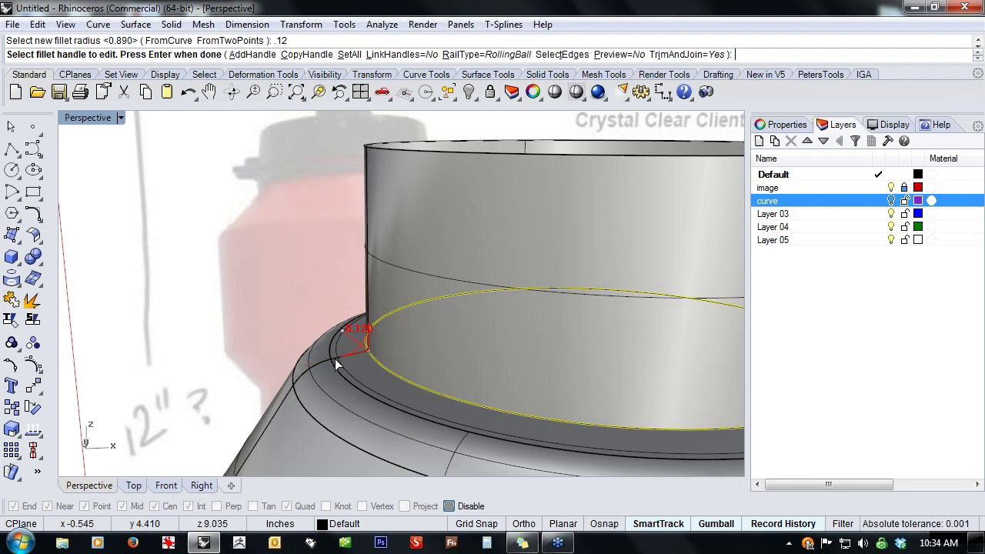
pyautogui.scroll(2, 334, 361)
pyautogui.scroll(1, 334, 361)
pyautogui.scroll(-1, 460, 360)
pyautogui.keyDown('shift'); pyautogui.moveTo(455, 360); pyautogui.dragTo(454, 359, button='right'); pyautogui.keyUp('shift')
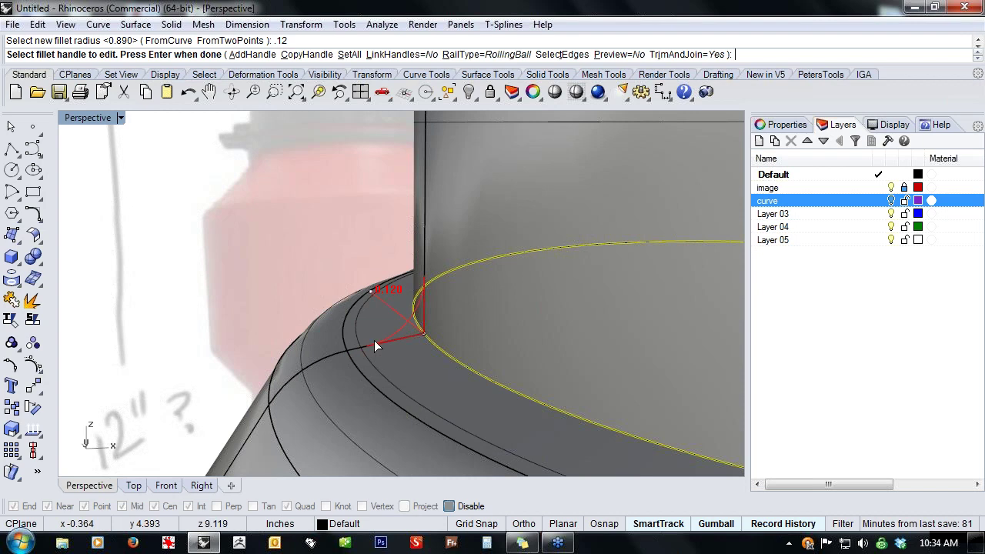
pyautogui.press('Return')
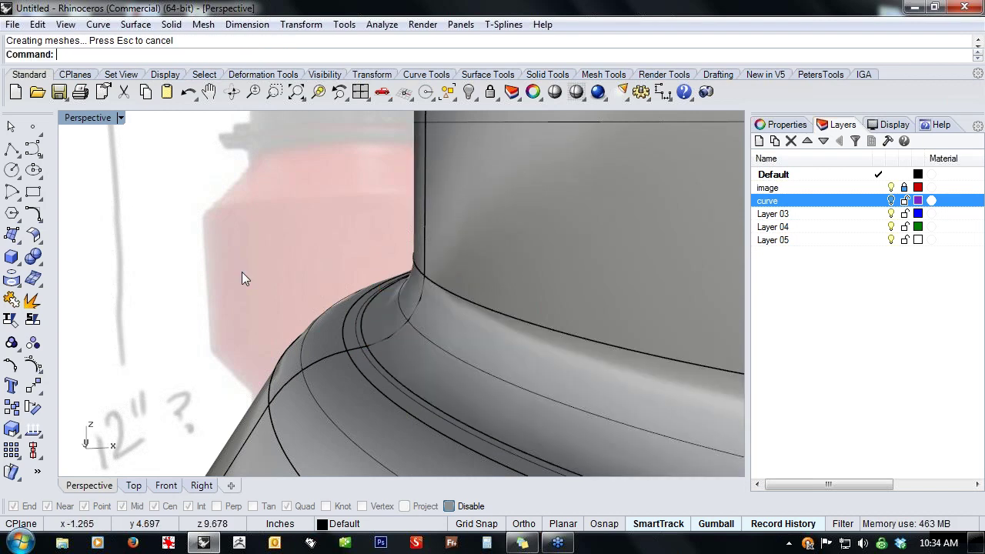
# - Examine the rounded edges along the neck, shoulder, waist and body of the bottle
pyautogui.scroll(-2, 242, 277)
pyautogui.scroll(-3, 243, 277)
pyautogui.moveTo(336, 345); pyautogui.dragTo(340, 347, button='right')
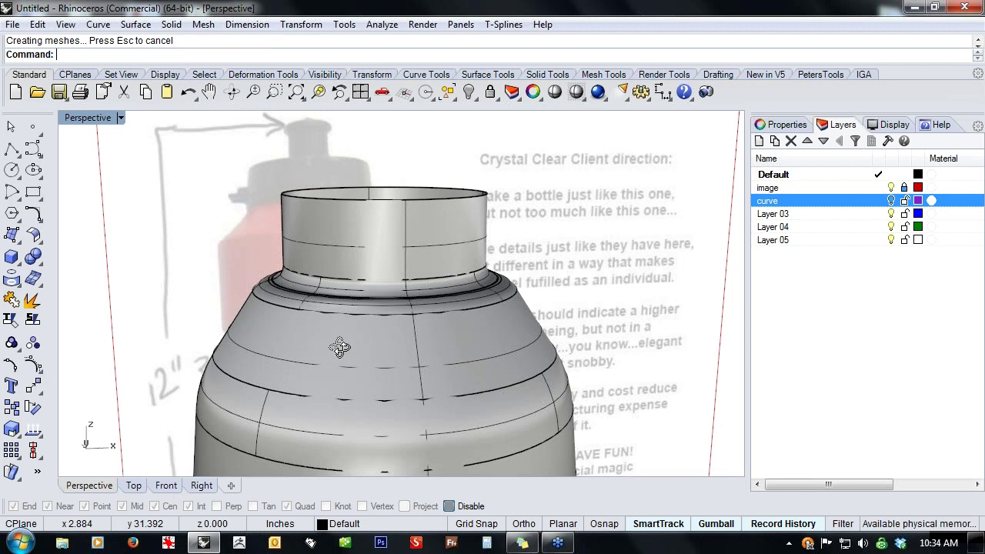
pyautogui.scroll(-2, 476, 343)
pyautogui.scroll(2, 477, 343)
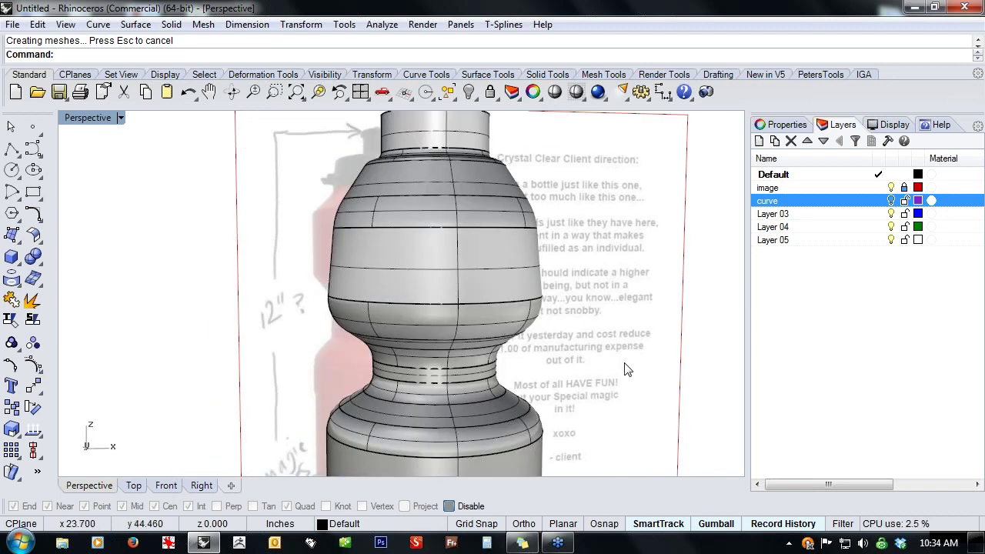
pyautogui.scroll(-4, 490, 350)
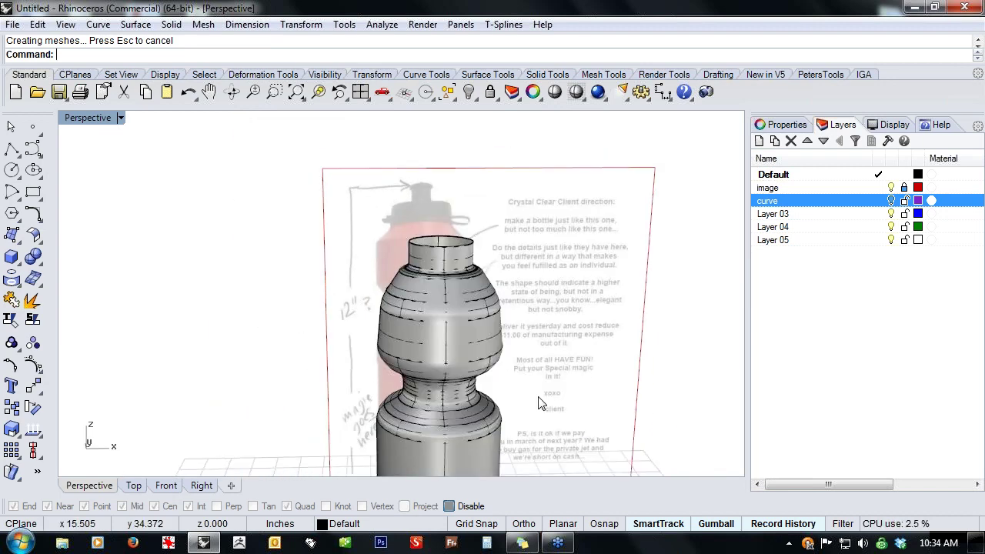
pyautogui.scroll(-2, 521, 374)
pyautogui.moveTo(521, 374); pyautogui.dragTo(470, 407, button='right')
pyautogui.scroll(2, 429, 281)
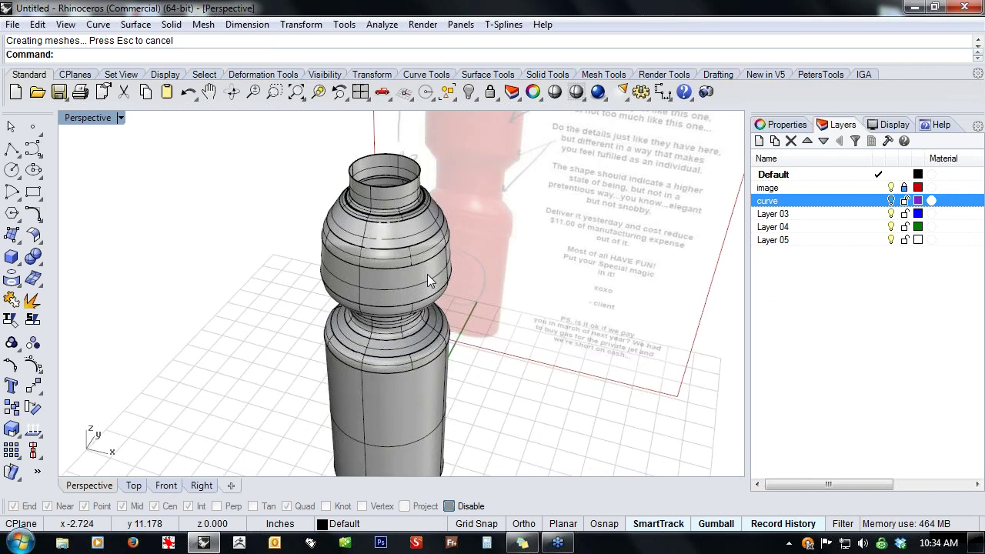
# - Cap the bottle polysurface's planar opening at the neck
pyautogui.scroll(2, 429, 281)
pyautogui.keyDown('shift'); pyautogui.moveTo(429, 281); pyautogui.dragTo(409, 354, button='right'); pyautogui.keyUp('shift')
pyautogui.click(409, 354)
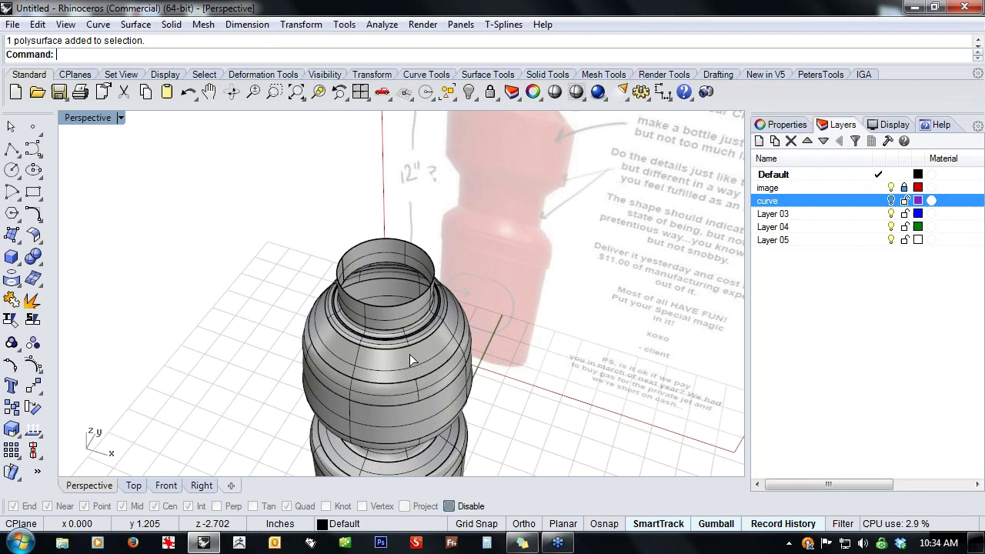
pyautogui.write('Cap')
pyautogui.press('Return')
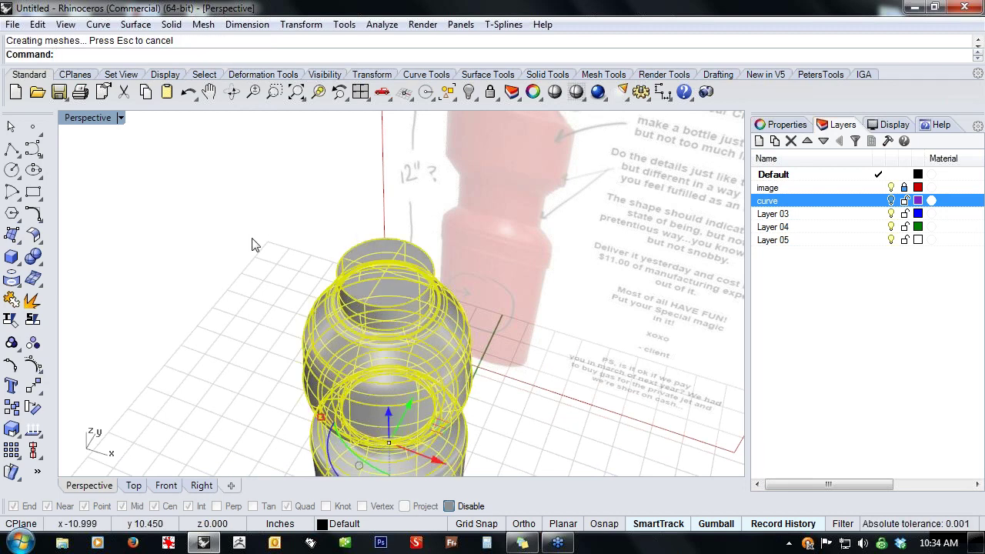
pyautogui.moveTo(257, 300); pyautogui.dragTo(382, 274, button='right')
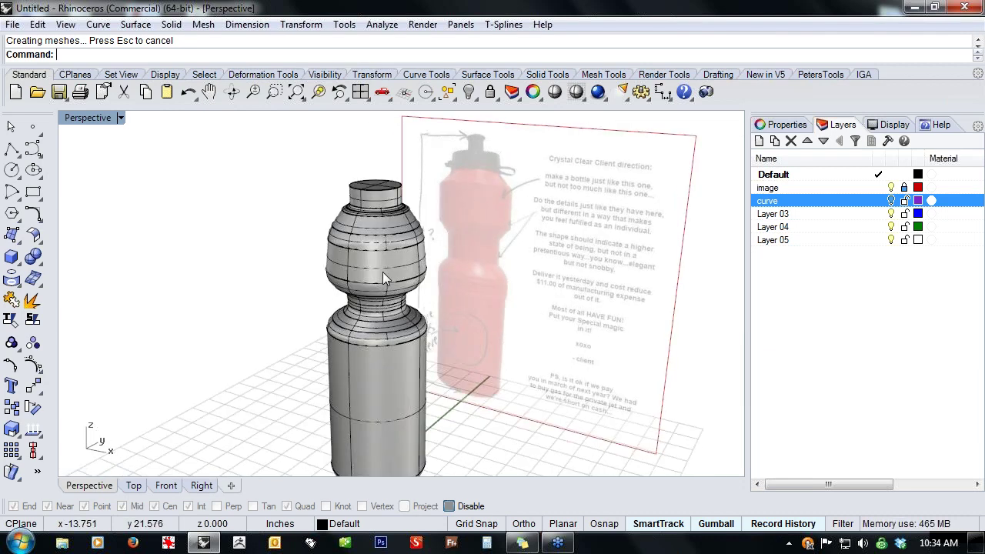
pyautogui.click(383, 273)
pyautogui.click(33, 430)
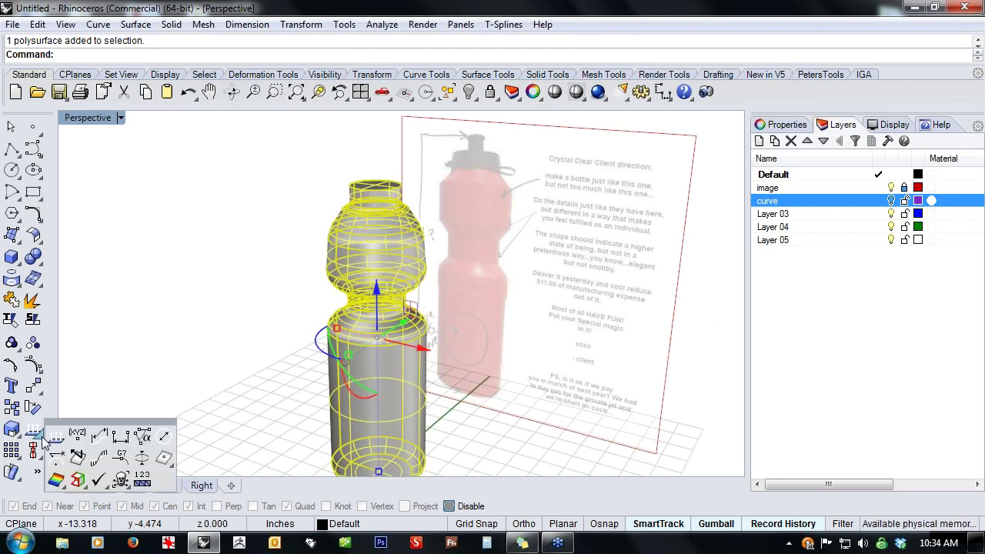
pyautogui.press('Escape')
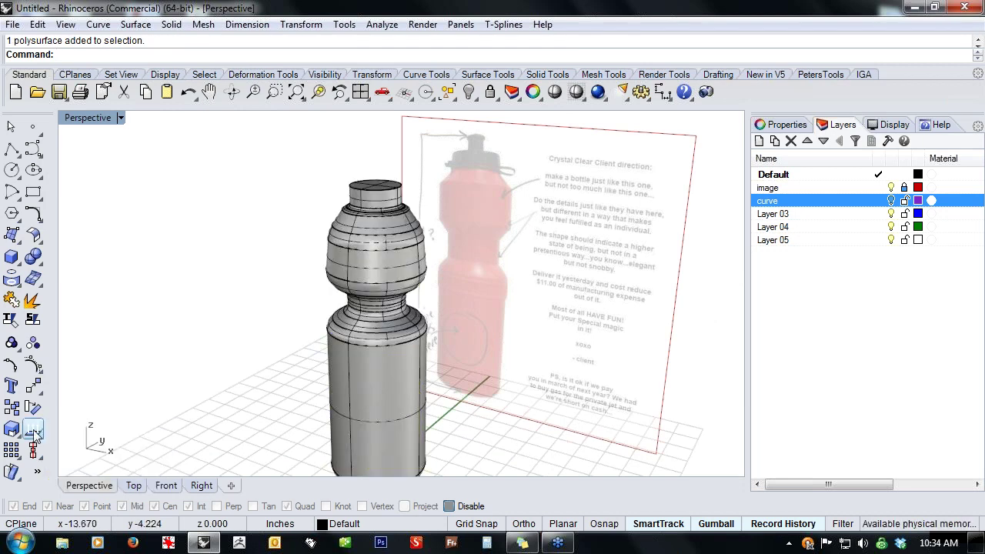
# - Run ShowEdges on the bottle polysurface to check it for naked edges, placing the analysis dialog beside the model
pyautogui.click(34, 434)
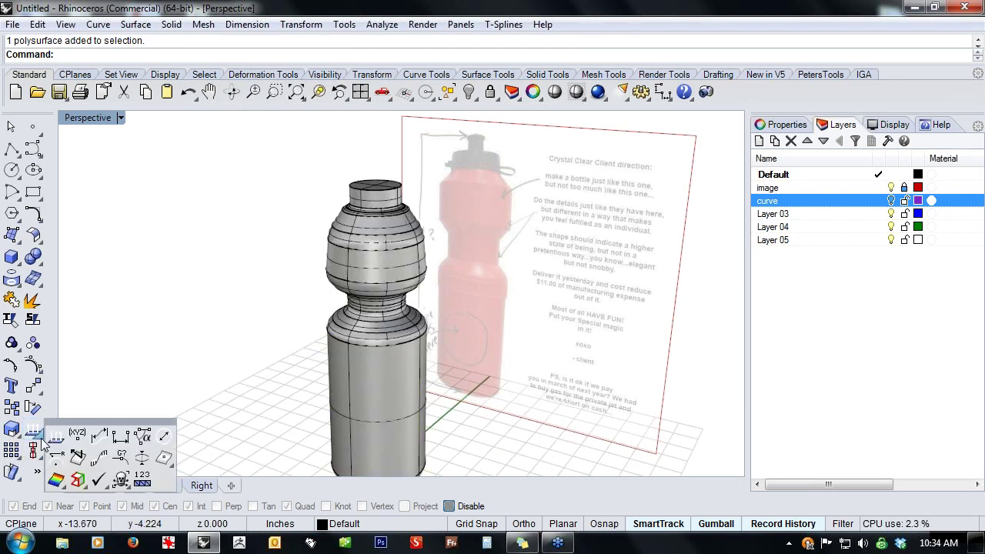
pyautogui.click(77, 479)
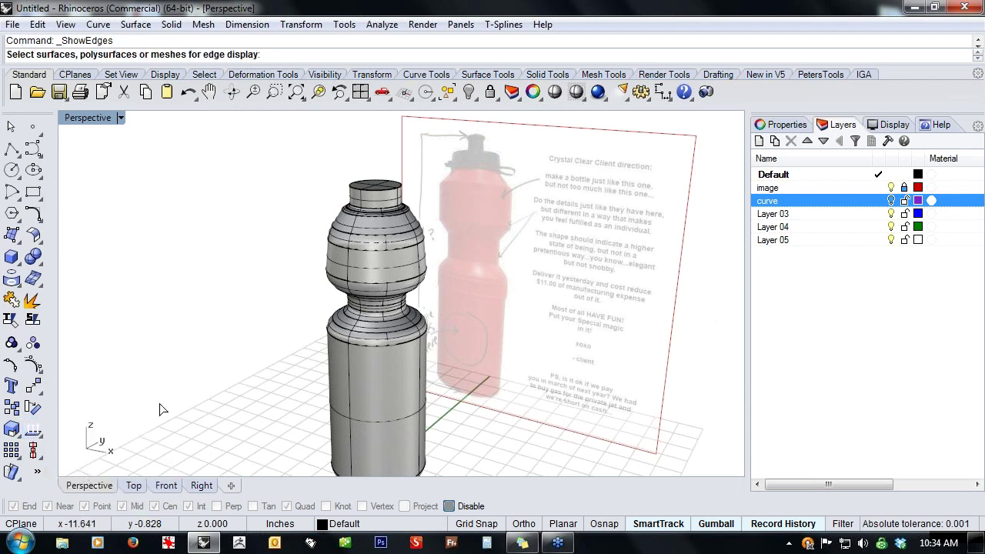
pyautogui.click(348, 349)
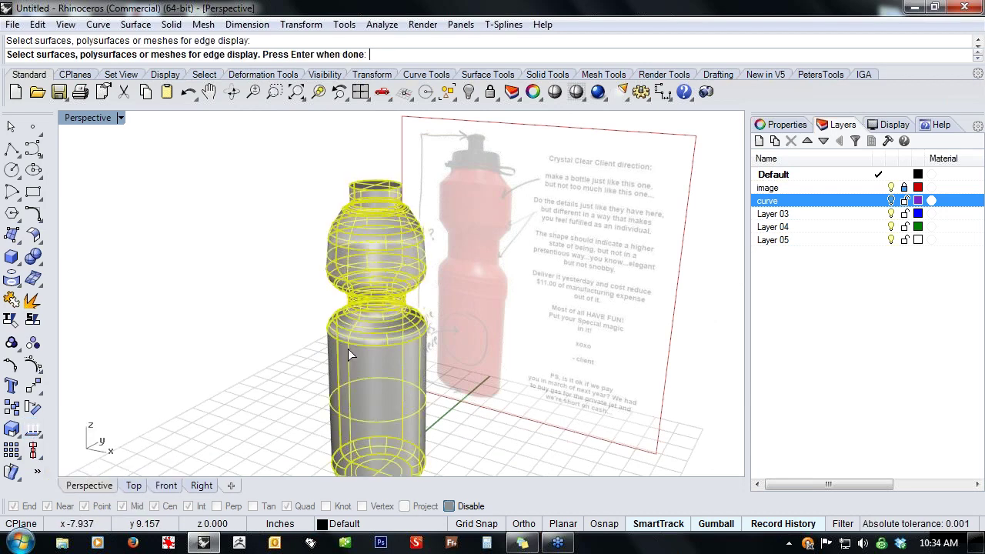
pyautogui.moveTo(100, 118); pyautogui.dragTo(128, 144)
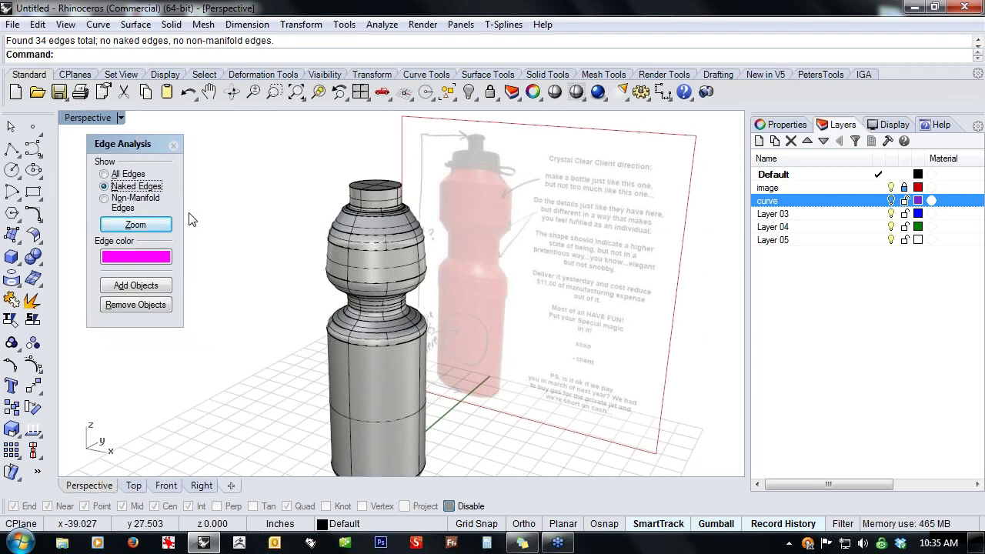
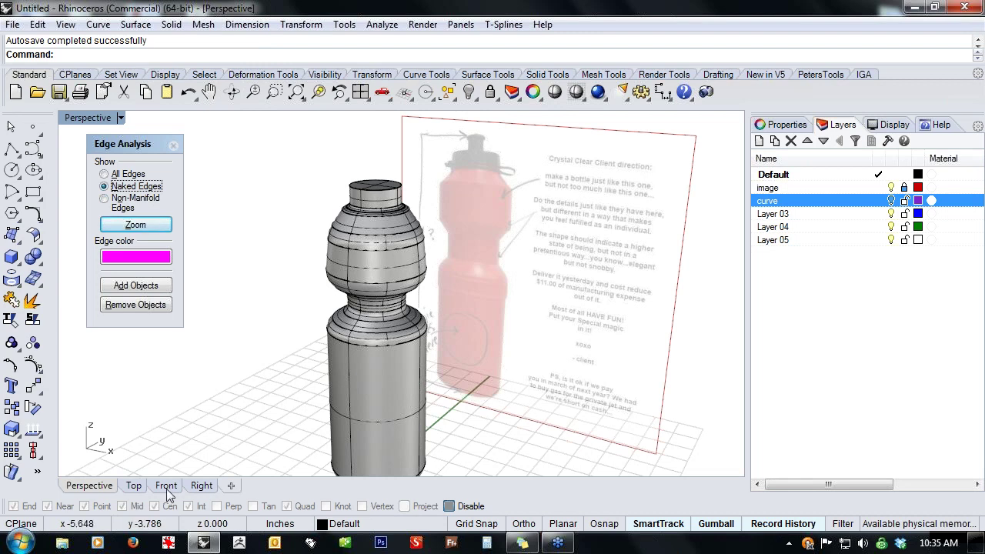
# - In the front view, draw a start-end-point arc curving inward over the right side of the bottle's lower body
pyautogui.keyDown('shift'); pyautogui.moveTo(505, 417); pyautogui.dragTo(455, 365, button='right'); pyautogui.keyUp('shift')
pyautogui.moveTo(297, 339); pyautogui.dragTo(369, 320, button='right')
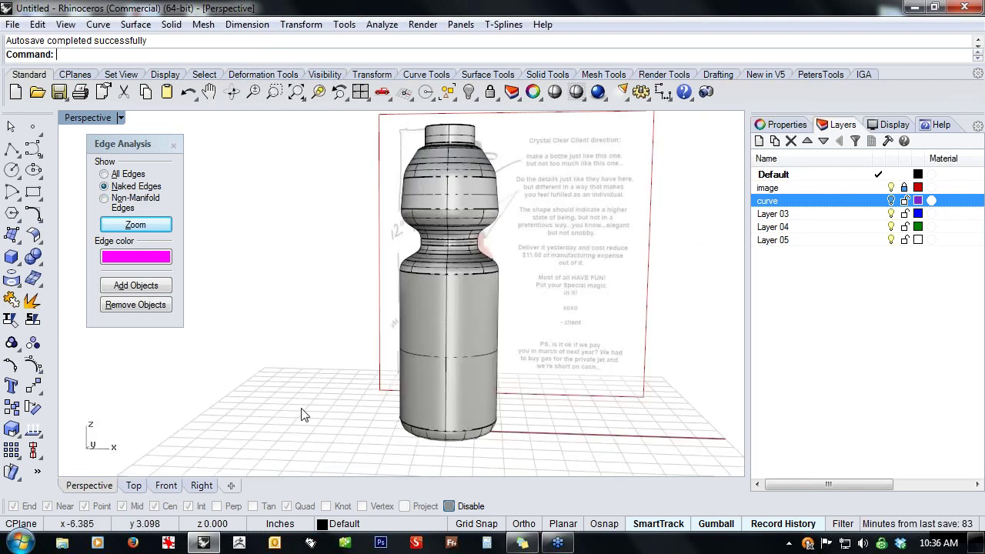
pyautogui.click(160, 486)
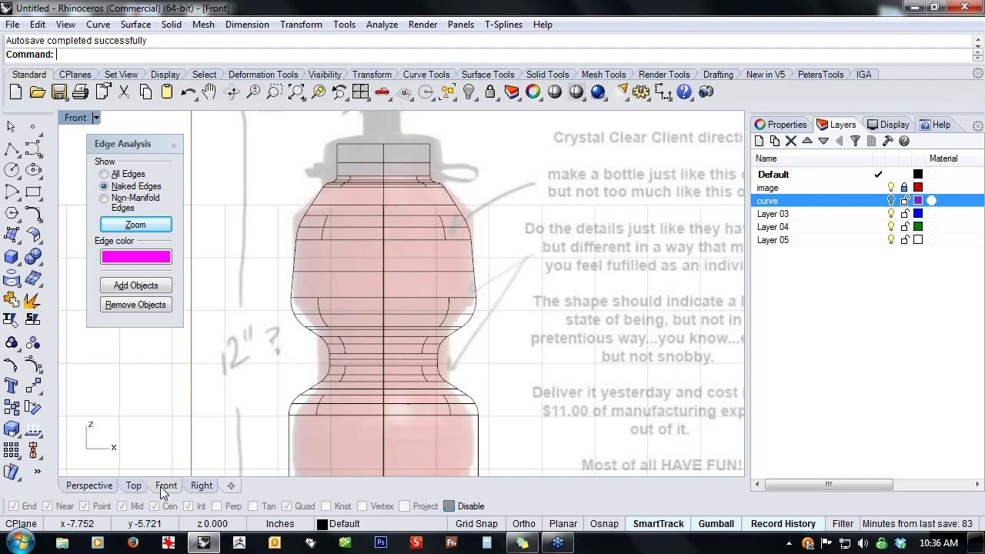
pyautogui.scroll(-3, 422, 327)
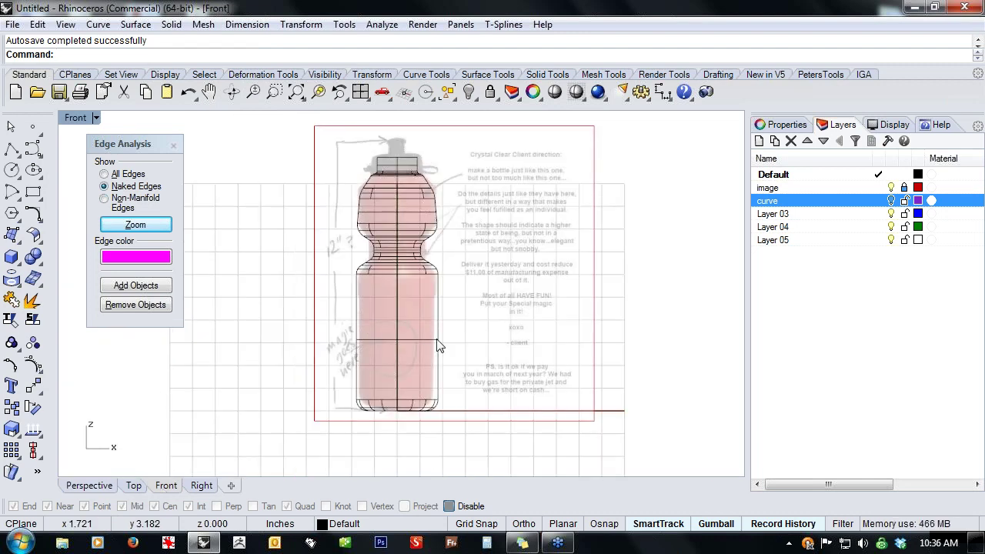
pyautogui.scroll(2, 437, 346)
pyautogui.scroll(1, 439, 346)
pyautogui.moveTo(440, 341); pyautogui.dragTo(460, 326, button='right')
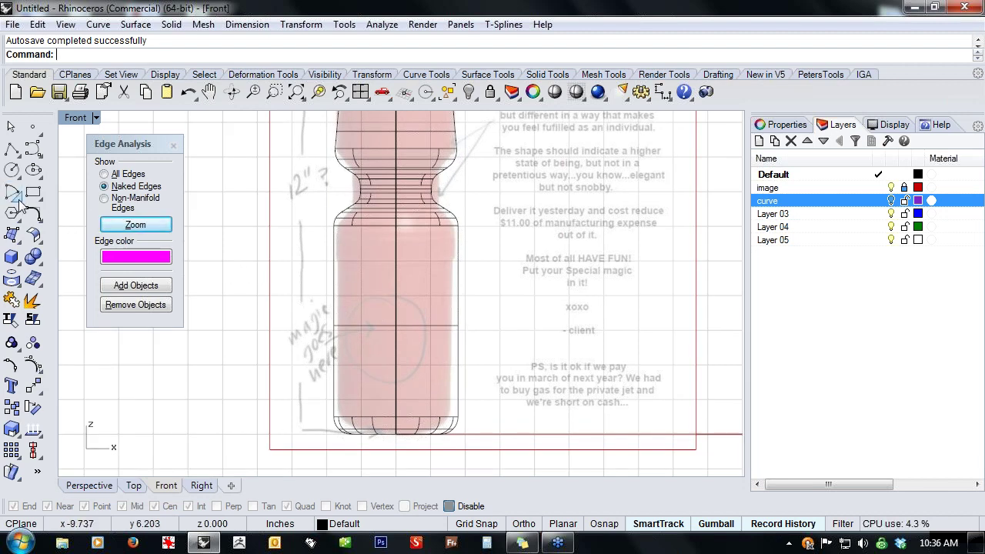
pyautogui.click(17, 195)
pyautogui.click(55, 211)
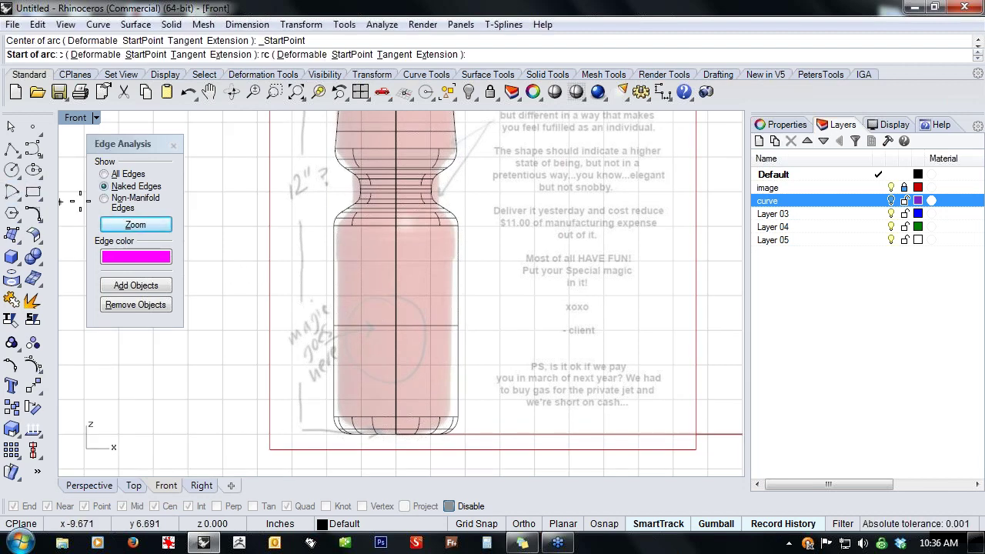
pyautogui.click(470, 231)
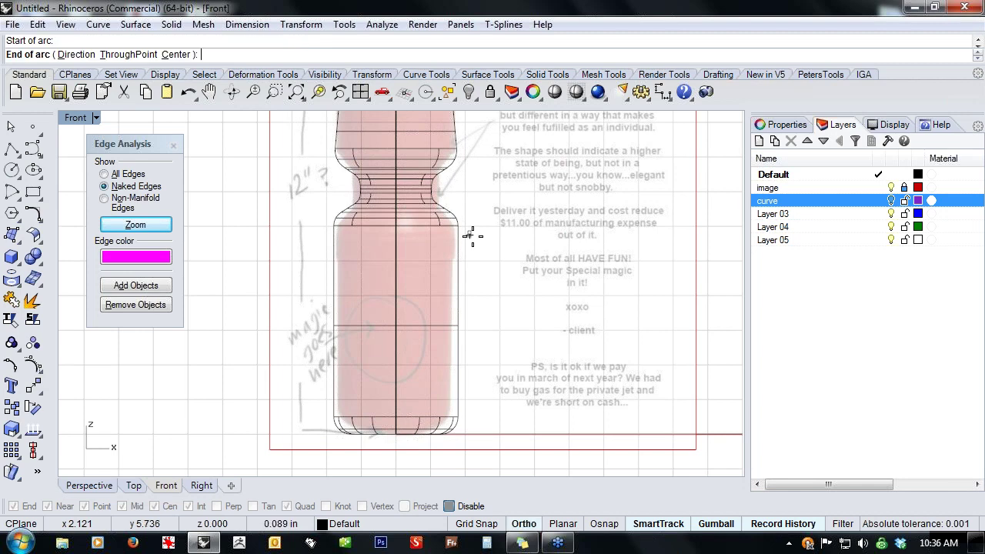
pyautogui.click(469, 410)
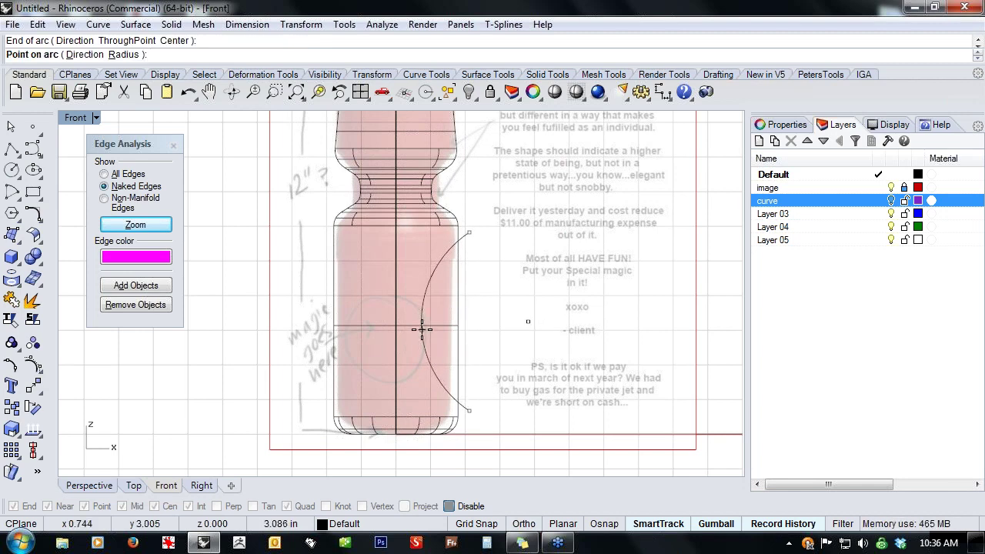
pyautogui.click(422, 329)
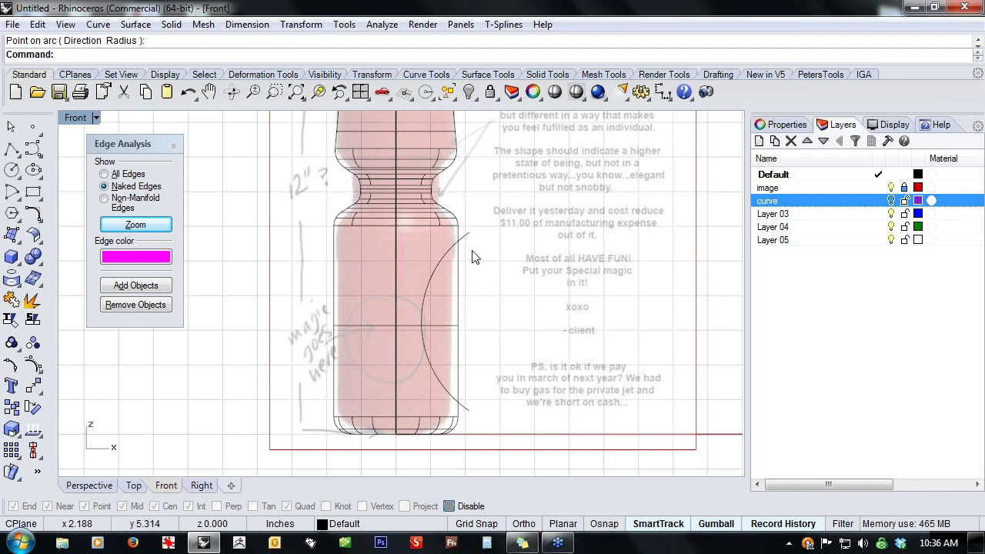
# - Mirror a copy of the arc across the bottle's vertical centreline, starting the mirror plane at the centre of the base
pyautogui.click(470, 239)
pyautogui.click(484, 314)
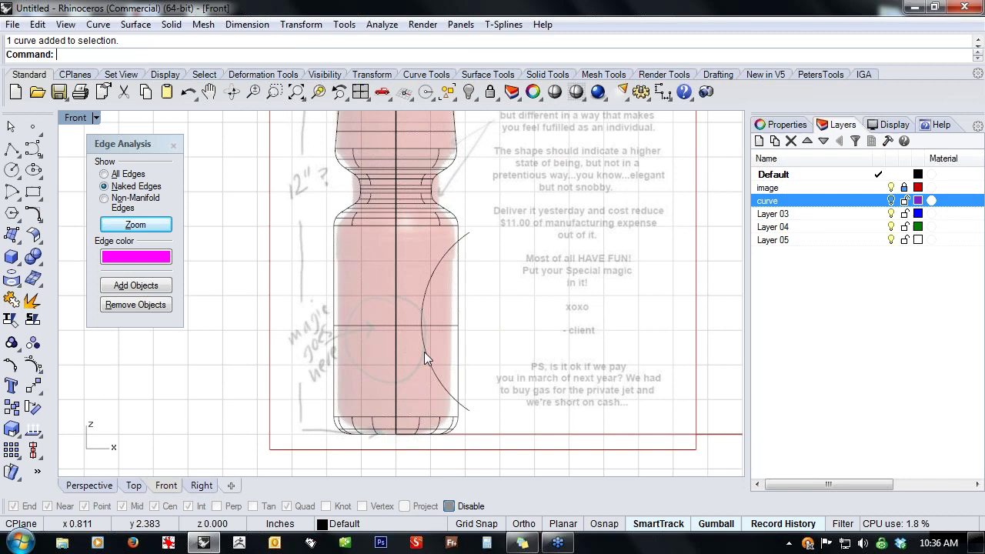
pyautogui.click(471, 242)
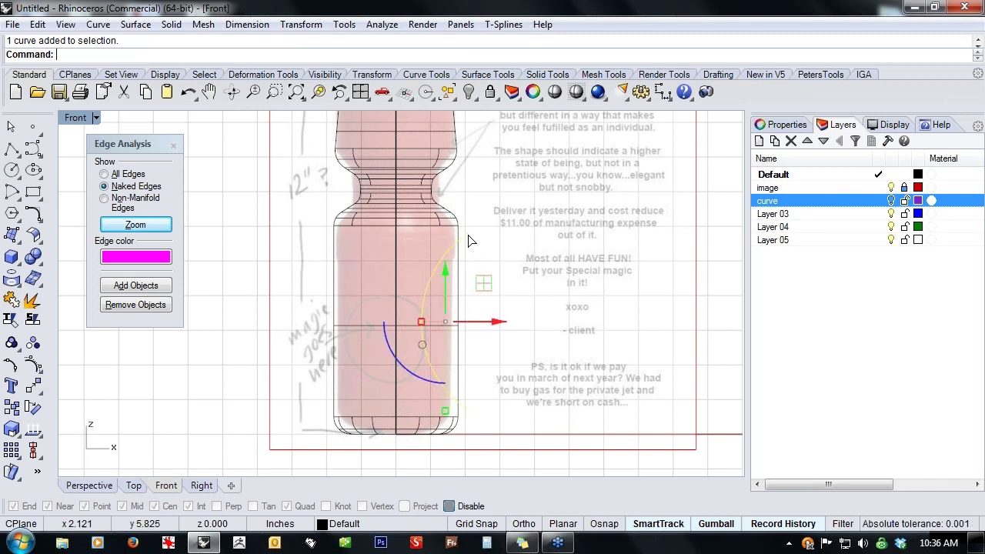
pyautogui.click(40, 389)
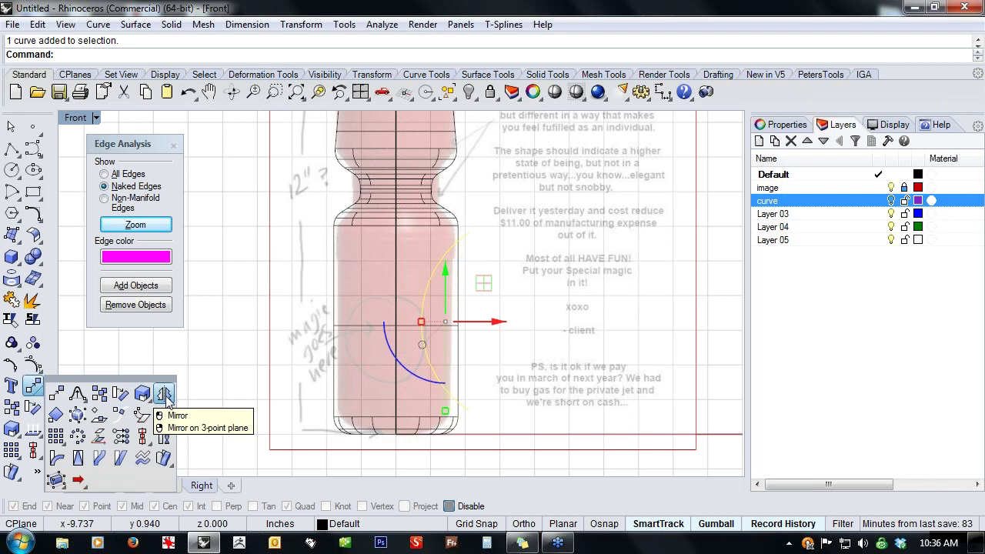
pyautogui.click(165, 394)
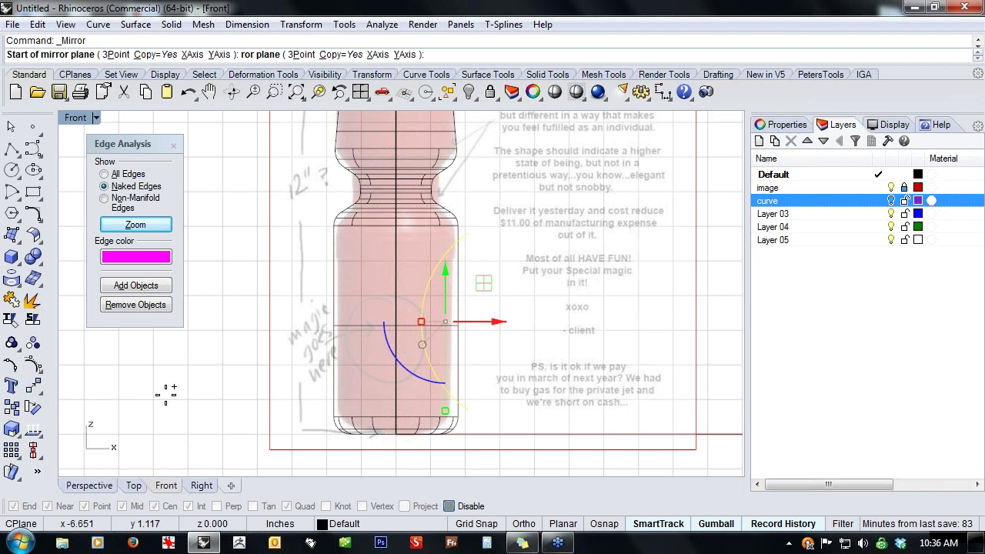
pyautogui.press('F4')
pyautogui.click(396, 432)
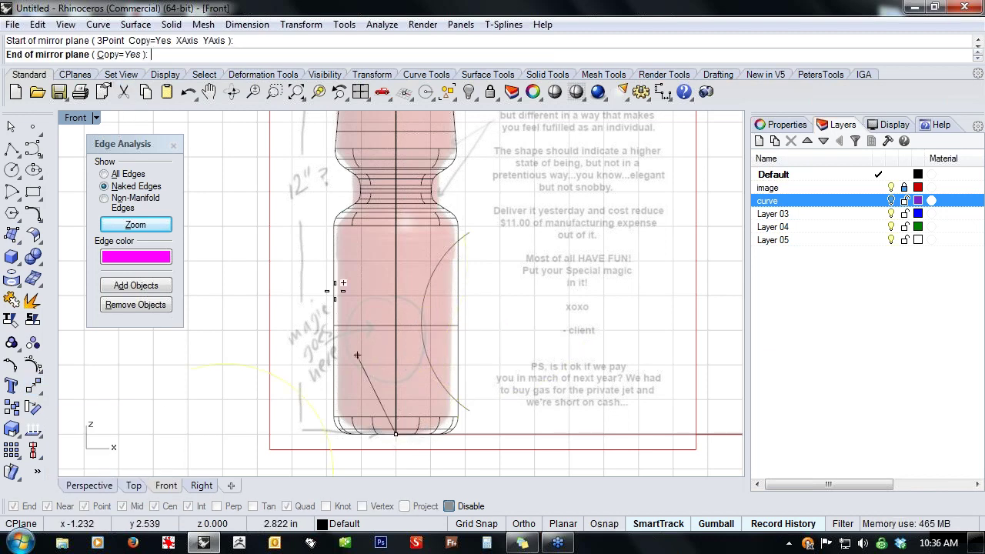
pyautogui.click(119, 55)
pyautogui.click(119, 56)
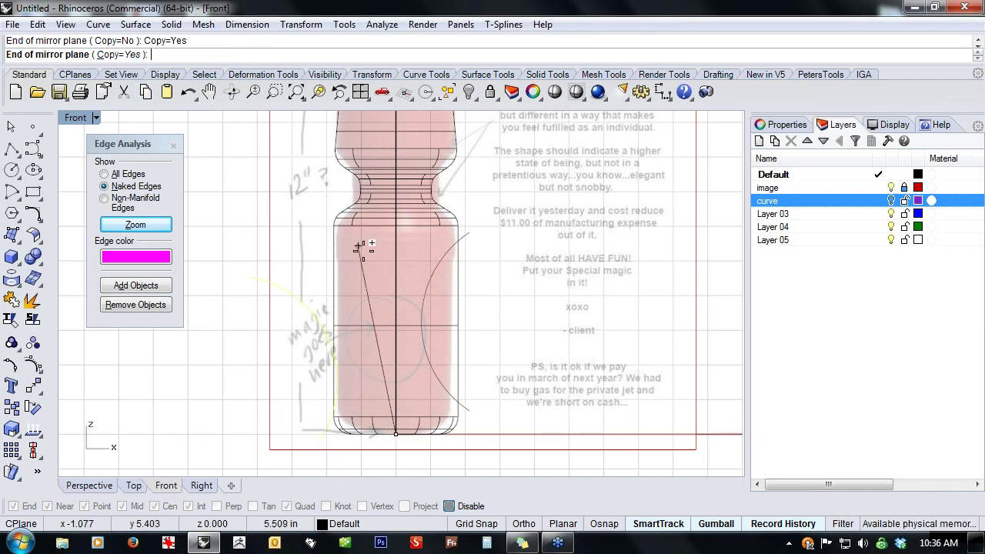
pyautogui.click(389, 276)
pyautogui.click(545, 336)
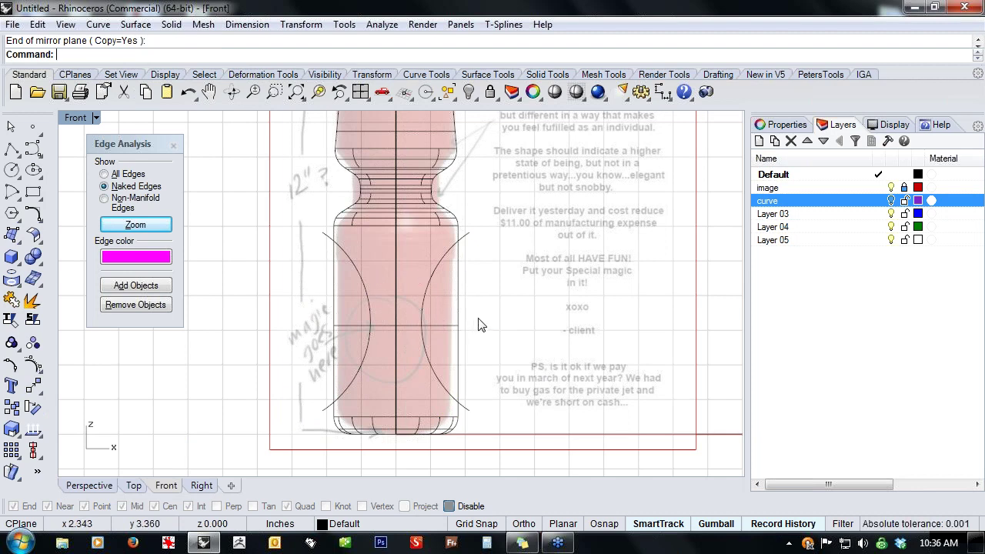
# - Use WireCut with the right arc to cut completely through the bottle body, keeping both parts
pyautogui.moveTo(478, 324); pyautogui.dragTo(496, 331, button='right')
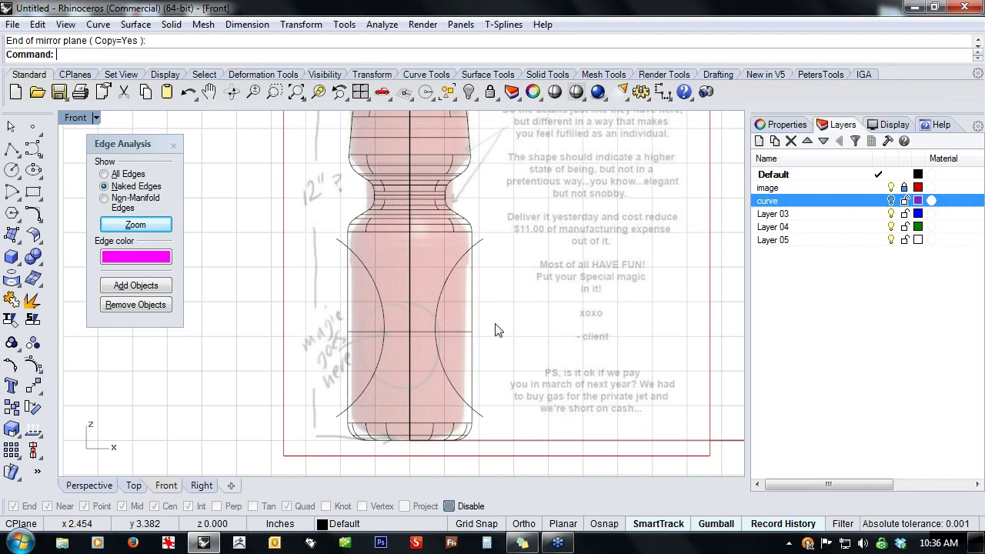
pyautogui.write('WireCut')
pyautogui.press('Return')
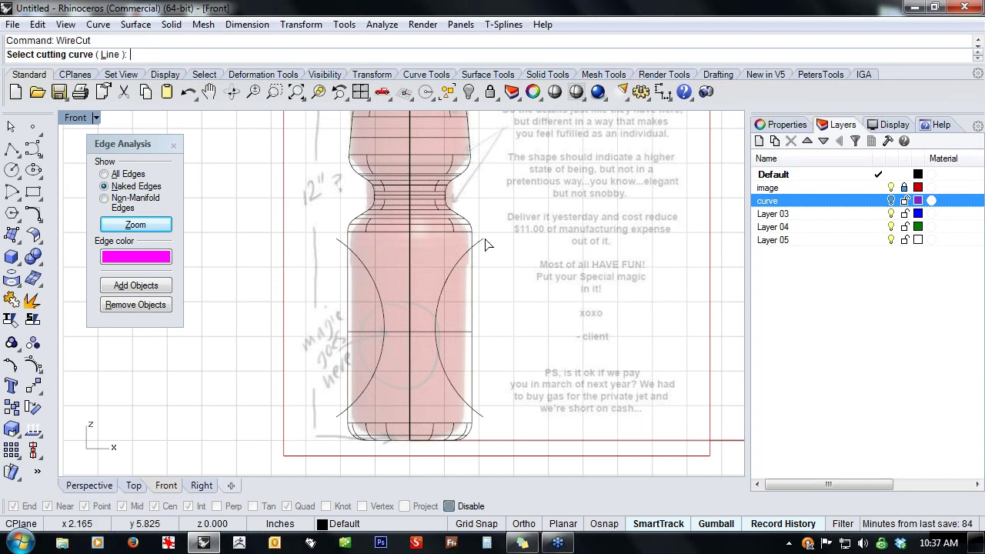
pyautogui.click(484, 244)
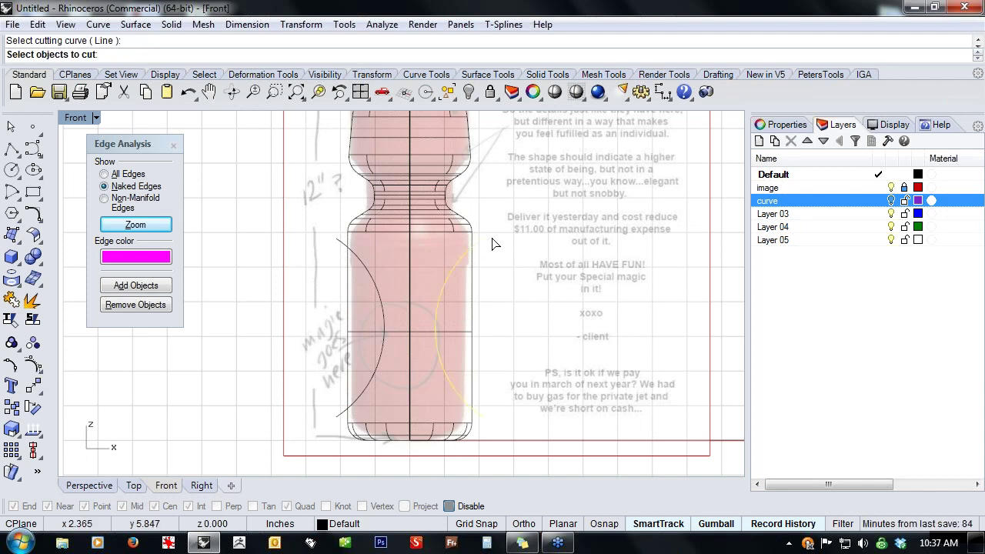
pyautogui.click(442, 231)
pyautogui.press('Return')
pyautogui.press('Return')
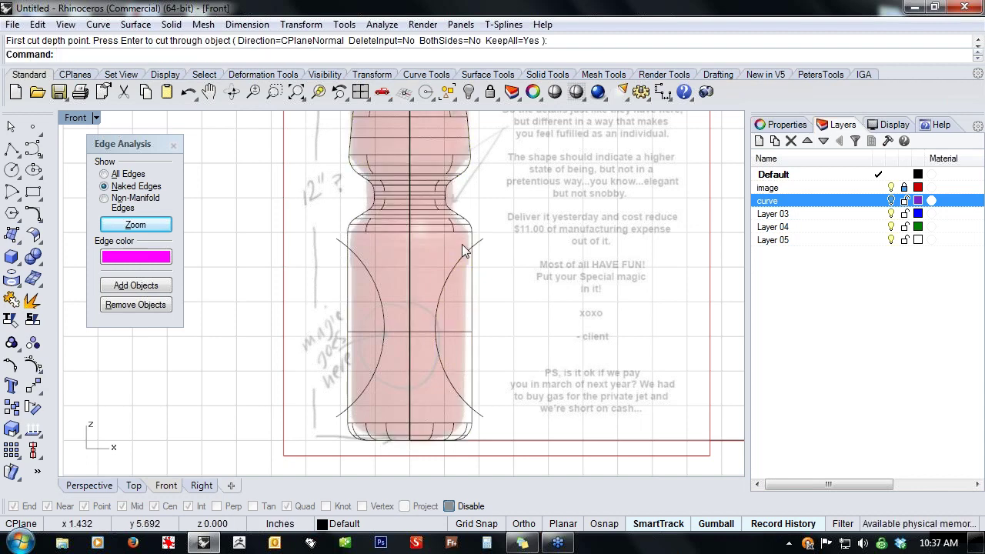
pyautogui.click(471, 325)
pyautogui.click(504, 297)
# - Repeat WireCut on the bottle body with the left arc, cutting completely through the solid
pyautogui.rightClick(345, 264)
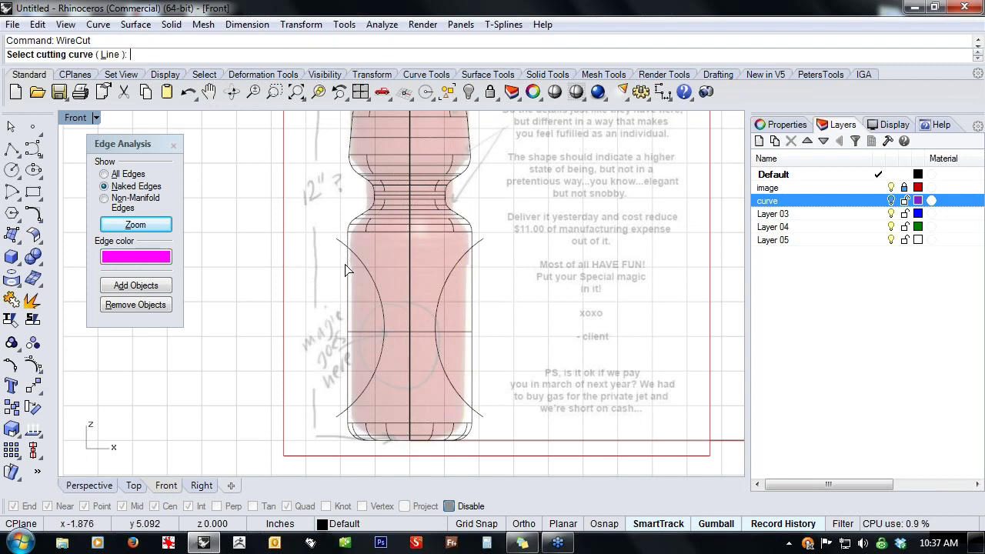
pyautogui.click(343, 258)
pyautogui.click(348, 230)
pyautogui.press('Return')
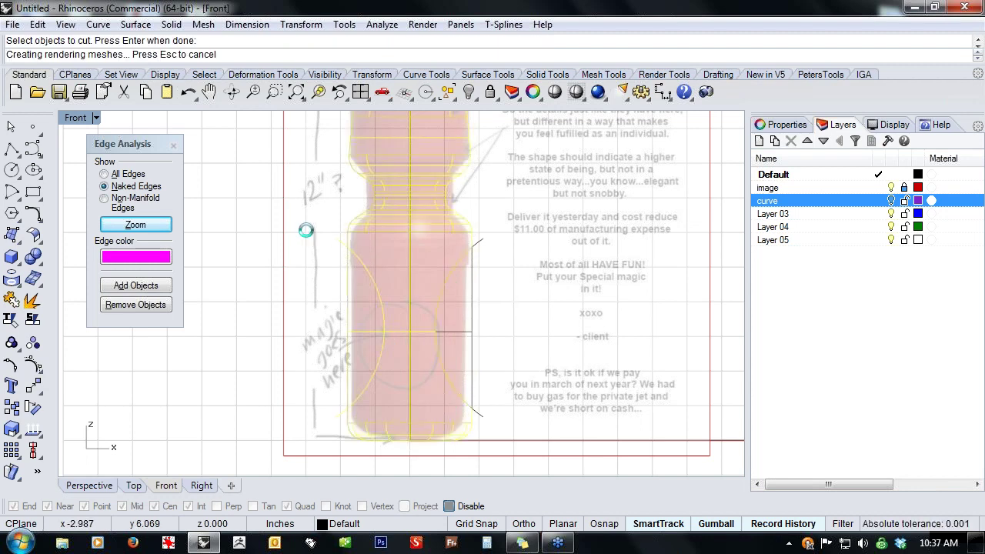
pyautogui.press('Return')
# - In the perspective view, pull the right and left cut pieces sideways away from the bottle, the left one about 3.1 inches
pyautogui.click(347, 292)
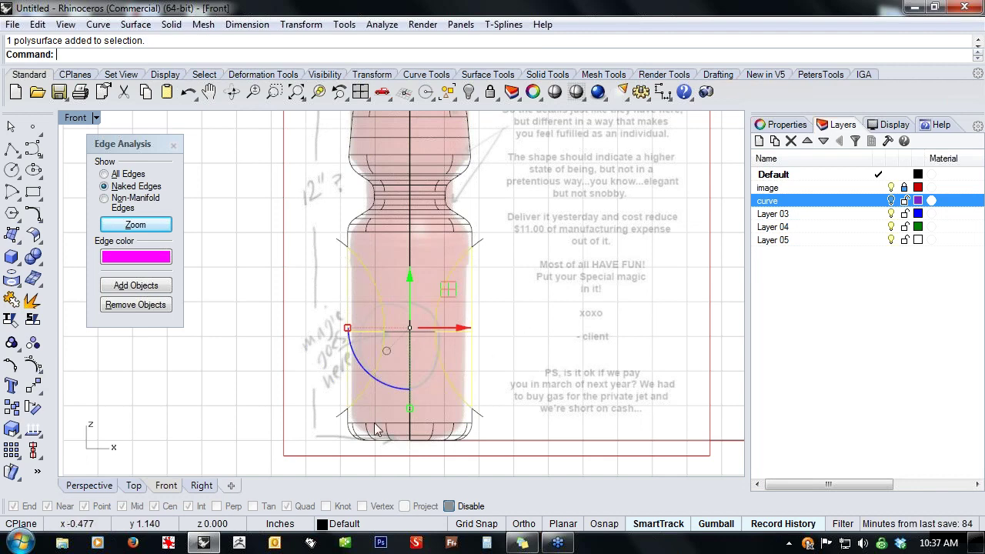
pyautogui.click(89, 484)
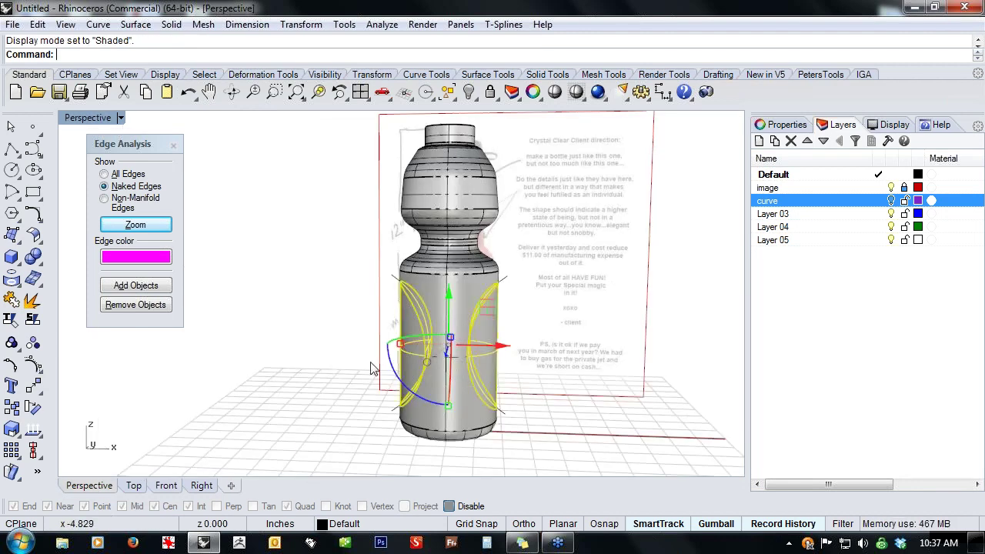
pyautogui.moveTo(339, 359); pyautogui.dragTo(473, 354, button='right')
pyautogui.click(470, 350)
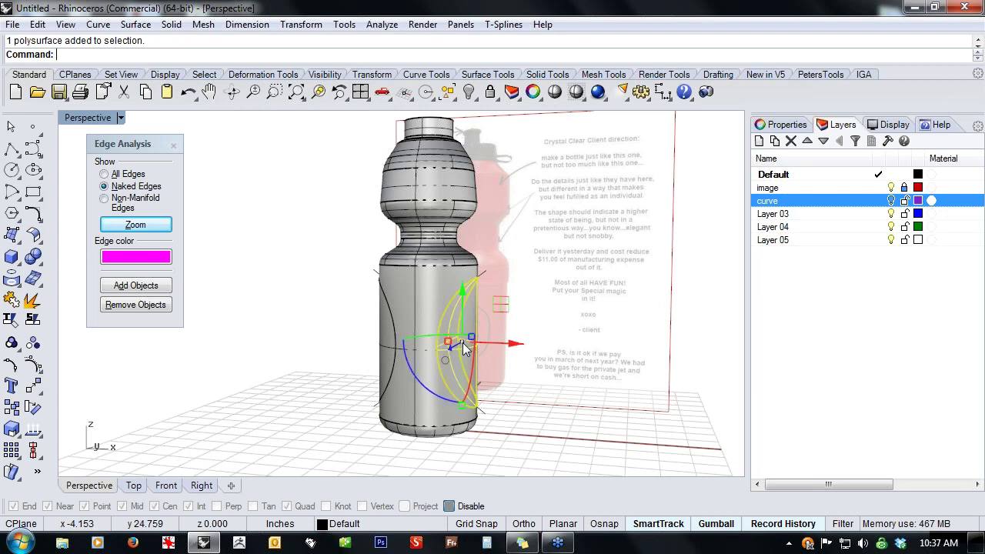
pyautogui.moveTo(512, 344); pyautogui.dragTo(616, 347)
pyautogui.moveTo(485, 436); pyautogui.dragTo(579, 443, button='right')
pyautogui.click(437, 351)
pyautogui.moveTo(479, 341); pyautogui.dragTo(390, 340)
pyautogui.moveTo(378, 443); pyautogui.dragTo(308, 448, button='right')
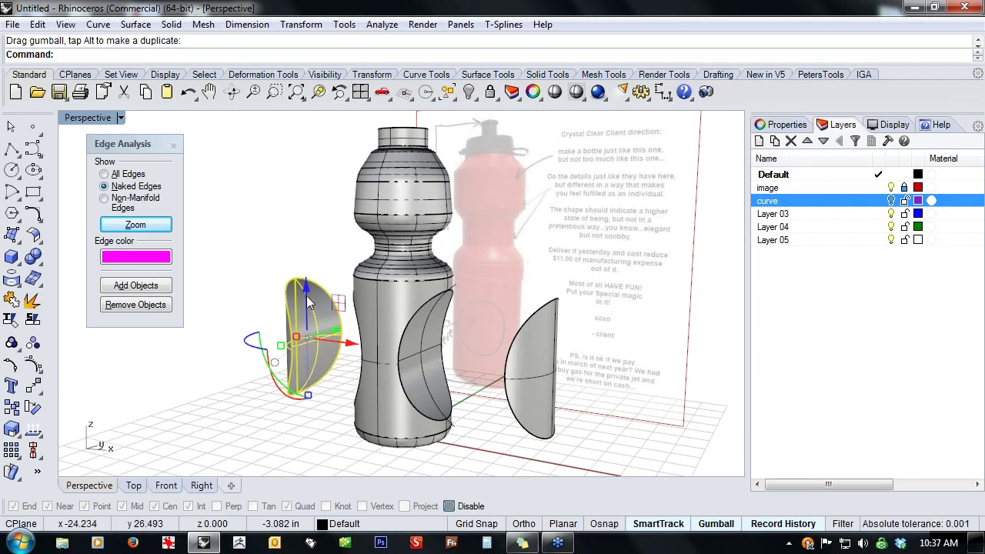
# - Add the bottle body and both separated side pieces to the edge analysis to check them for naked edges
pyautogui.moveTo(312, 412); pyautogui.dragTo(411, 398, button='right')
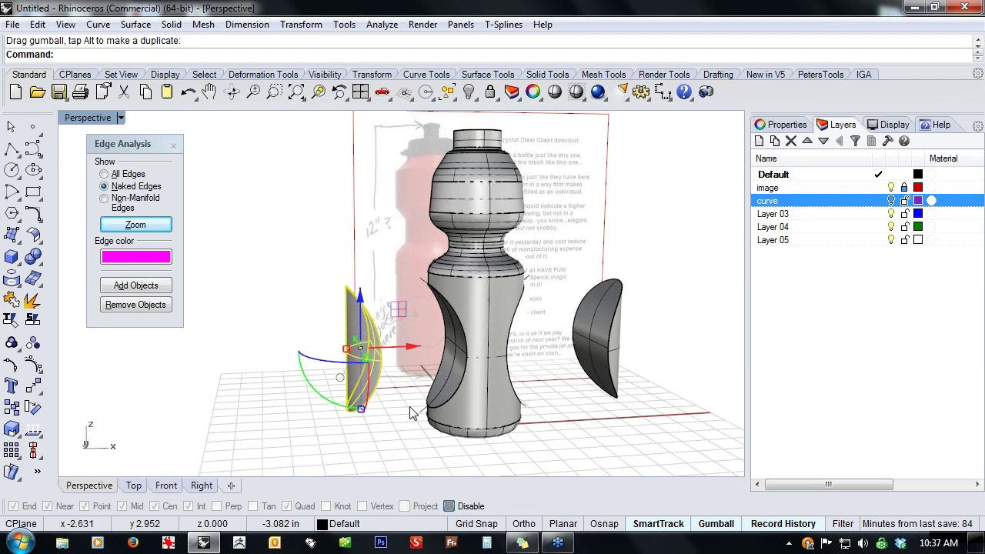
pyautogui.keyDown('shift'); pyautogui.click(478, 411); pyautogui.keyUp('shift')
pyautogui.keyDown('shift'); pyautogui.click(618, 343); pyautogui.keyUp('shift')
pyautogui.click(135, 285)
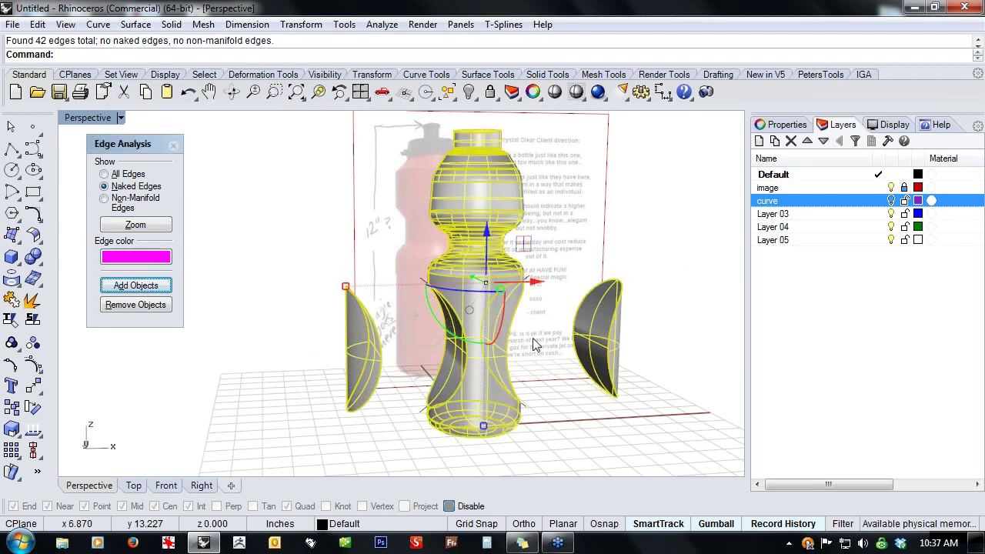
pyautogui.click(549, 418)
# - Undo the moves of both cut side pieces
pyautogui.hotkey('ctrl', 'z')
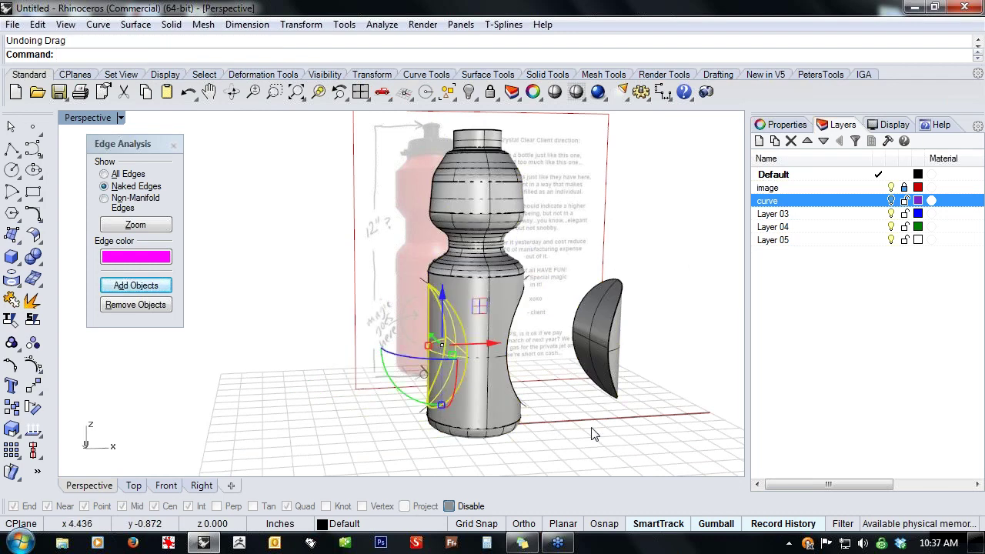
pyautogui.hotkey('ctrl', 'z')
pyautogui.click(534, 390)
# - In the Front view, scale both cut side pieces down slightly and uniformly about their shared centre
pyautogui.scroll(5, 534, 388)
pyautogui.scroll(2, 538, 394)
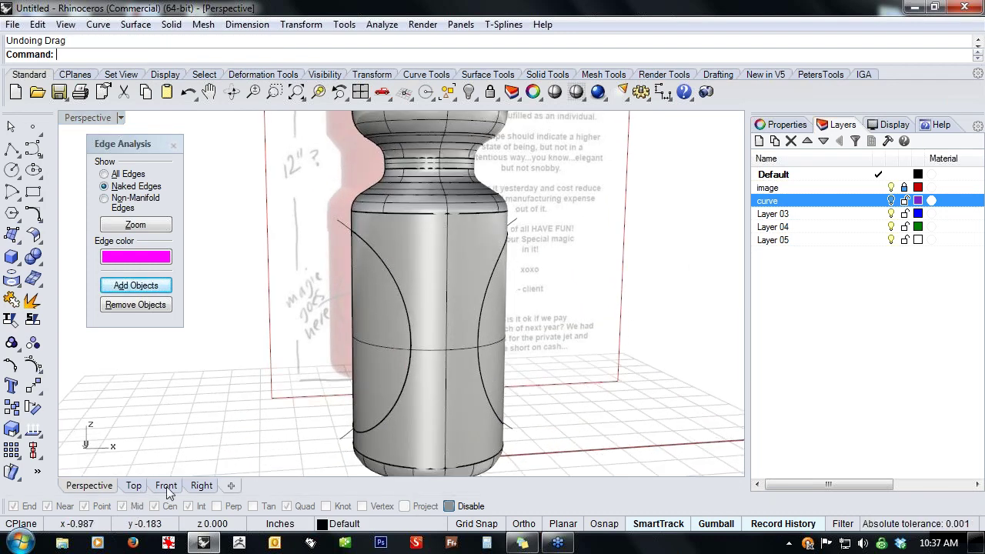
pyautogui.click(166, 486)
pyautogui.click(382, 330)
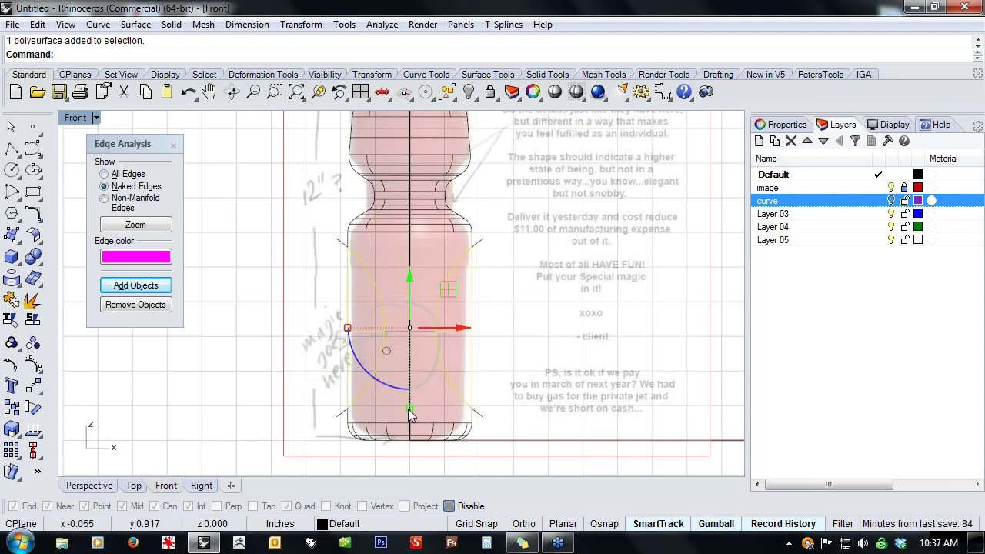
pyautogui.press('Delete')
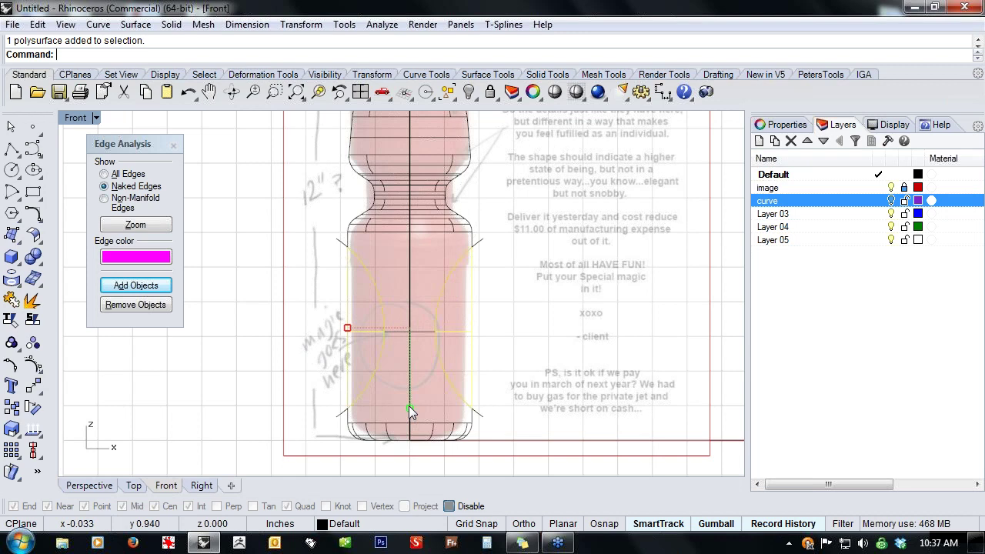
pyautogui.keyDown('shift'); pyautogui.moveTo(410, 406); pyautogui.dragTo(410, 402); pyautogui.keyUp('shift')
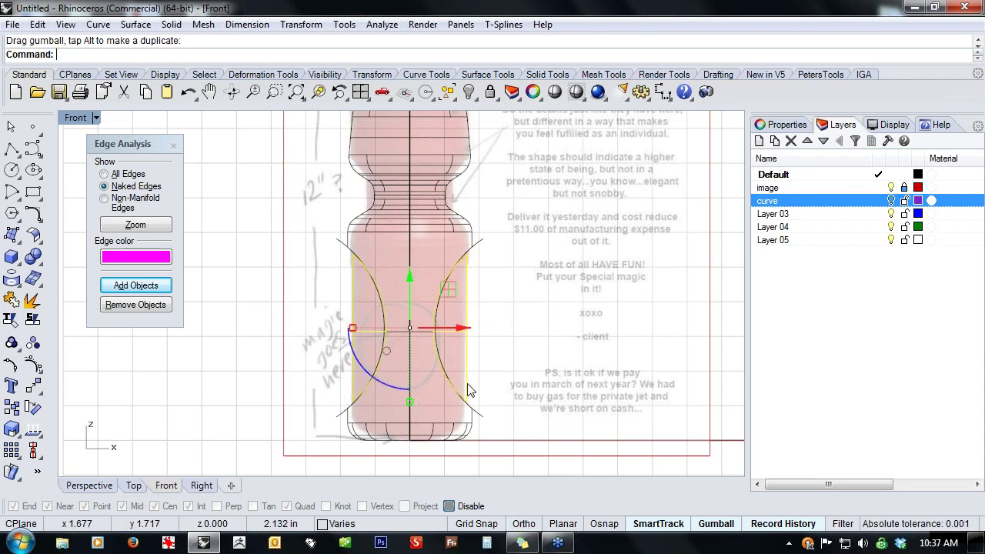
# - Select both side pieces in the Front view and stretch them slightly taller so their ends overlap the bottle body
pyautogui.scroll(2, 471, 391)
pyautogui.scroll(8, 469, 395)
pyautogui.press('Escape')
pyautogui.scroll(-5, 454, 408)
pyautogui.moveTo(455, 393); pyautogui.dragTo(506, 406, button='right')
pyautogui.scroll(-2, 471, 307)
pyautogui.click(451, 297)
pyautogui.keyDown('shift'); pyautogui.click(317, 297); pyautogui.keyUp('shift')
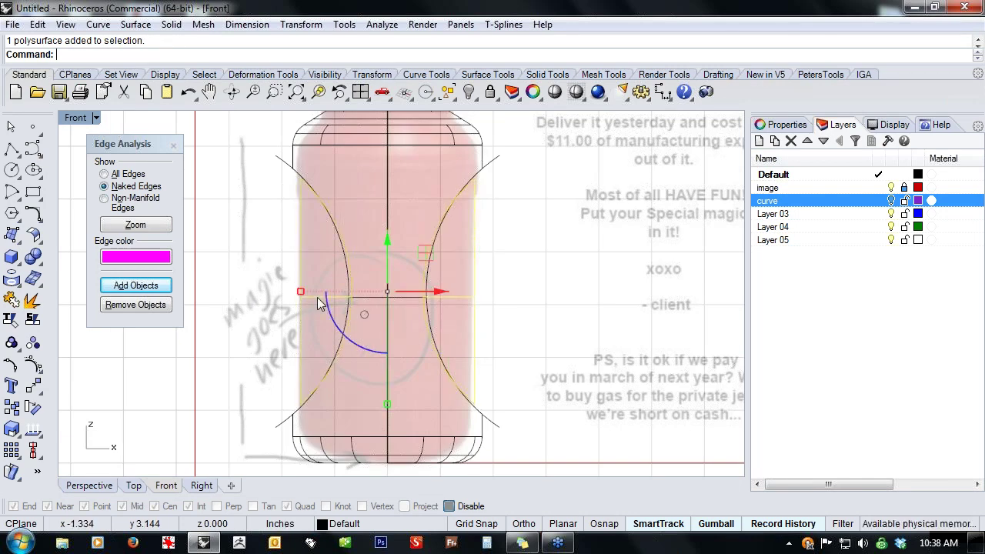
pyautogui.keyDown('shift'); pyautogui.click(388, 404); pyautogui.keyUp('shift')
pyautogui.moveTo(388, 406); pyautogui.dragTo(386, 416)
pyautogui.click(520, 364)
# - Delete the two cutting arcs beside the lower body and set the Front view to Shaded display
pyautogui.click(493, 428)
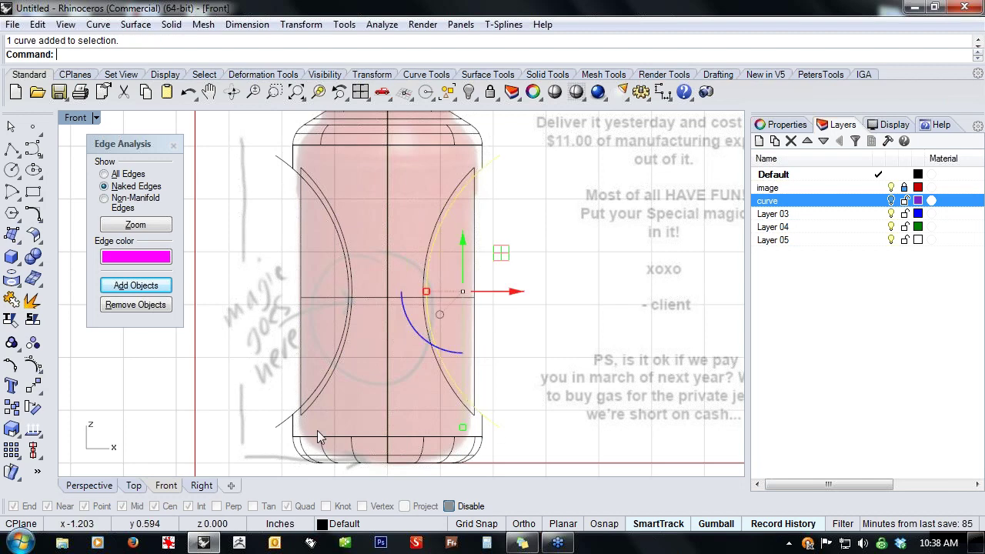
pyautogui.keyDown('shift'); pyautogui.click(285, 427); pyautogui.keyUp('shift')
pyautogui.press('Delete')
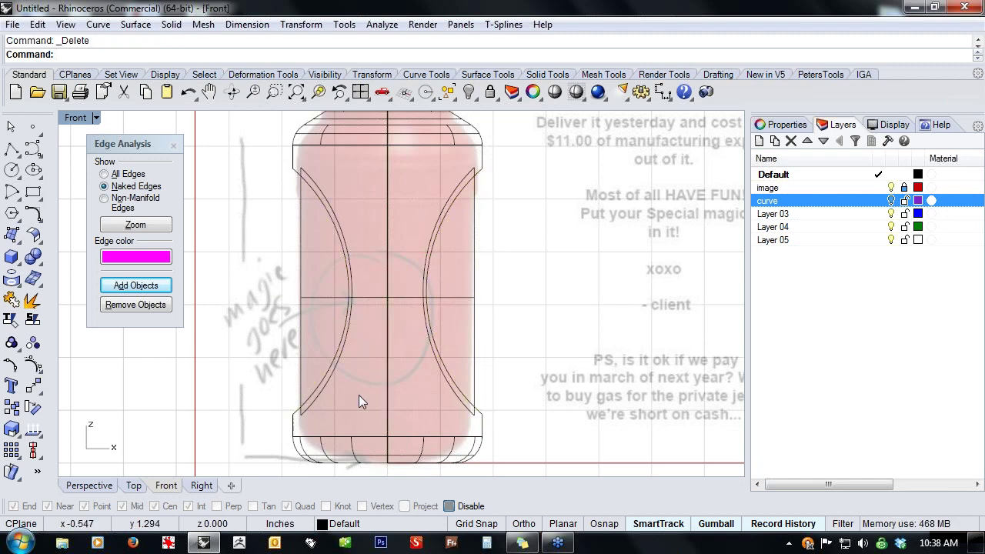
pyautogui.middleClick(247, 326)
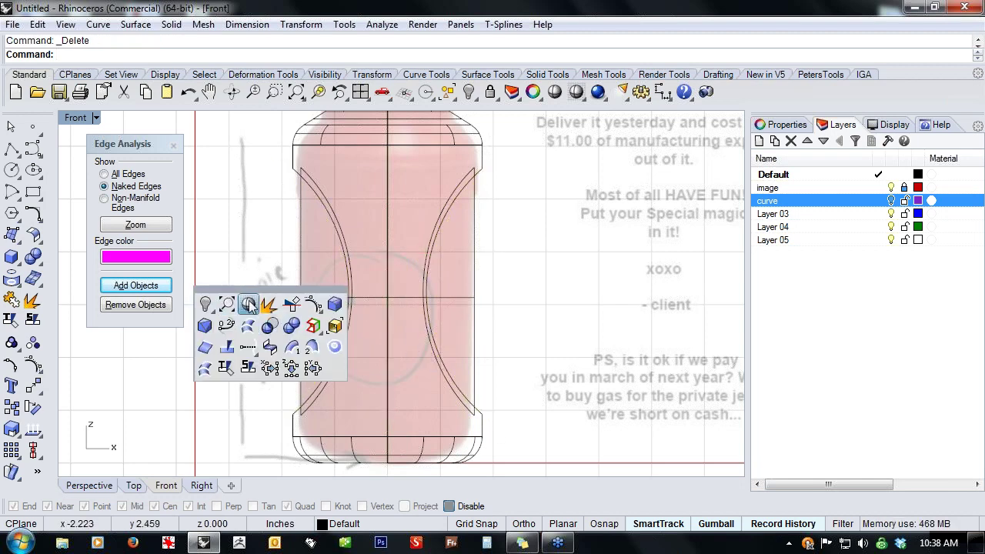
pyautogui.click(248, 305)
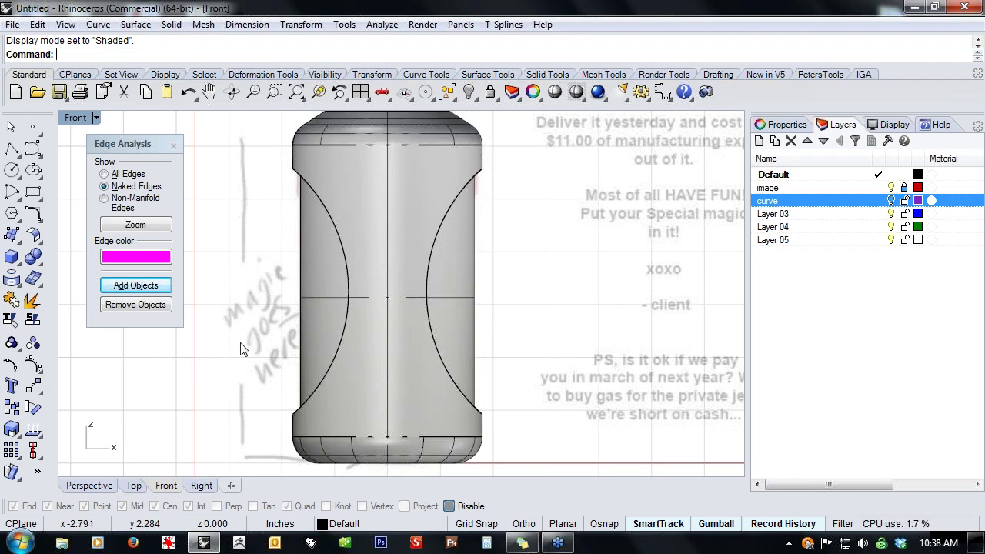
# - Join the bottle body and both side pieces into one solid with BooleanUnion
pyautogui.click(33, 259)
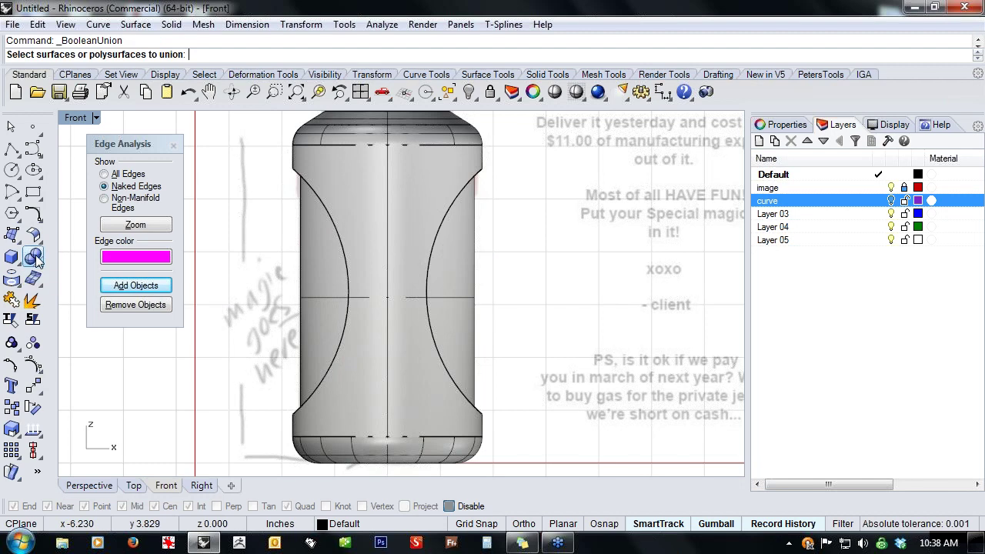
pyautogui.click(326, 285)
pyautogui.click(382, 277)
pyautogui.click(454, 293)
pyautogui.press('Return')
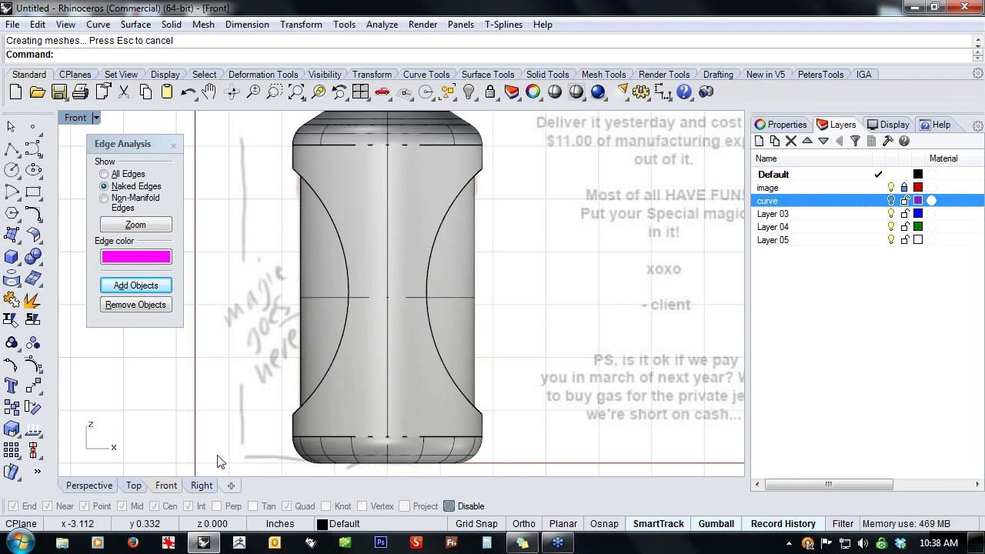
# - Examine the unioned bottle and its stepped side recesses from several angles in the shaded Perspective view
pyautogui.click(92, 486)
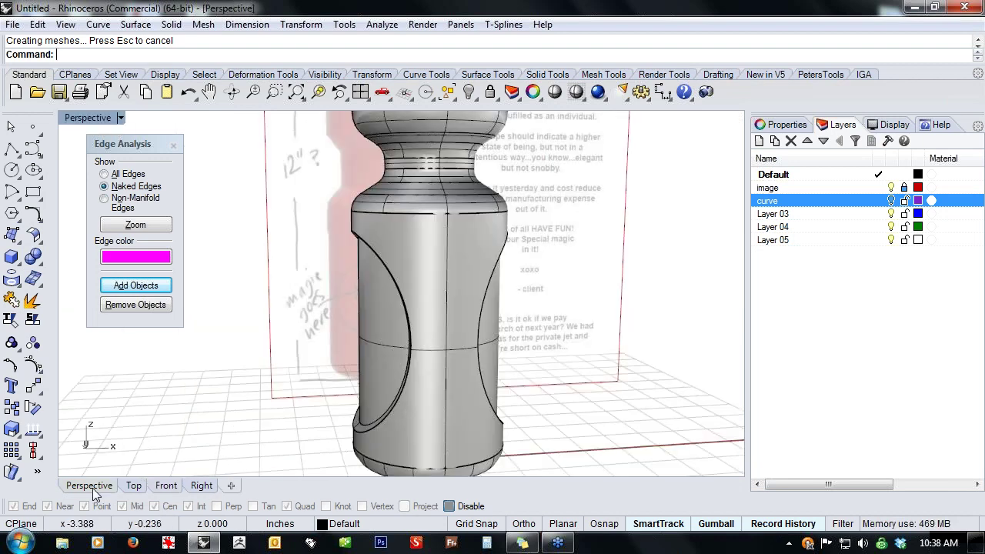
pyautogui.moveTo(436, 378); pyautogui.dragTo(391, 356, button='right')
pyautogui.click(392, 355)
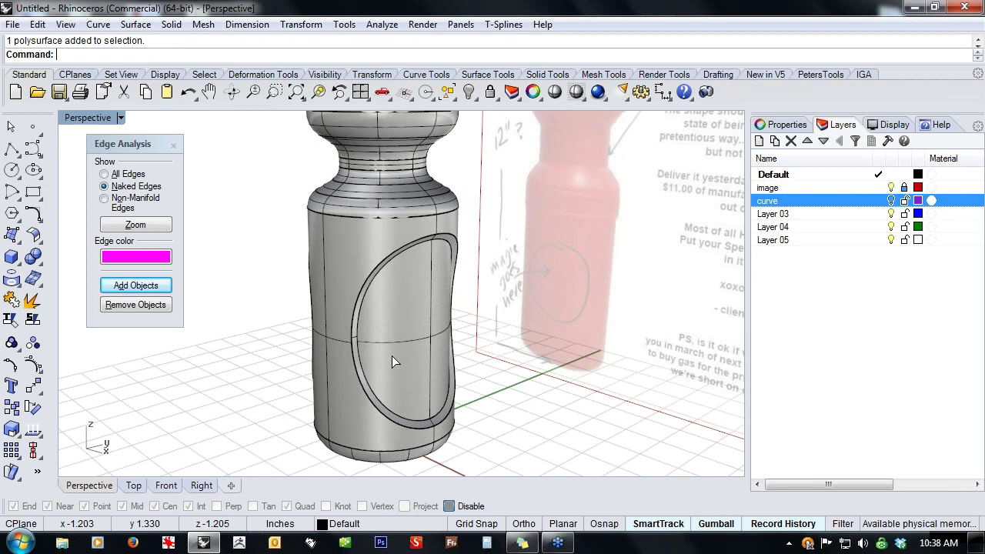
pyautogui.middleClick(555, 367)
pyautogui.rightClick(539, 331)
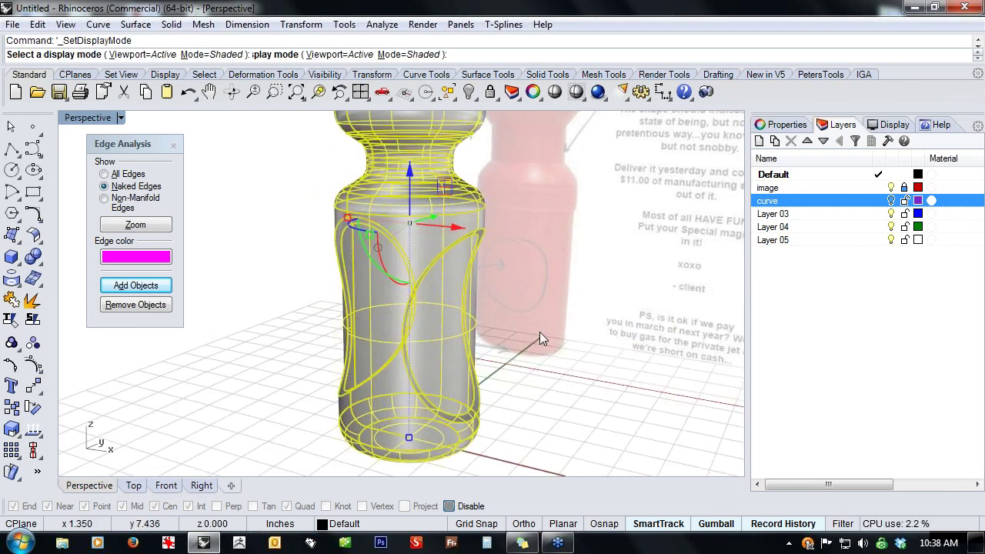
pyautogui.moveTo(508, 368)
pyautogui.mouseDown(button='right')
pyautogui.moveTo(659, 359)
pyautogui.moveTo(616, 297)
pyautogui.moveTo(516, 351)
pyautogui.moveTo(341, 392)
pyautogui.moveTo(423, 388)
pyautogui.moveTo(313, 341)
pyautogui.moveTo(377, 369)
pyautogui.moveTo(303, 307)
pyautogui.moveTo(253, 383)
pyautogui.moveTo(126, 407)
pyautogui.moveTo(207, 422)
pyautogui.mouseUp(button='right')
pyautogui.press('Escape')
pyautogui.hotkey('ctrl', 'alt', 's')
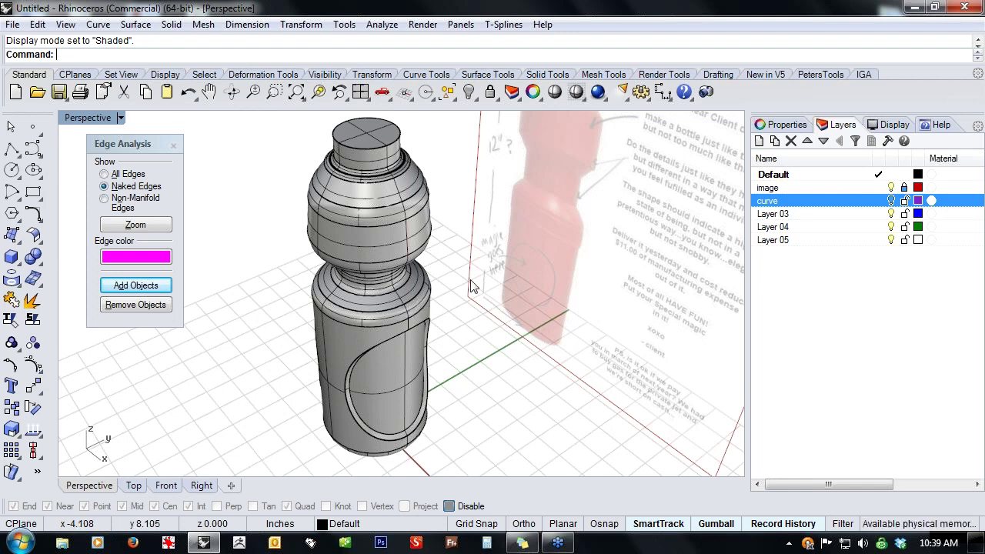
pyautogui.keyDown('shift'); pyautogui.moveTo(472, 287); pyautogui.dragTo(499, 293, button='right'); pyautogui.keyUp('shift')
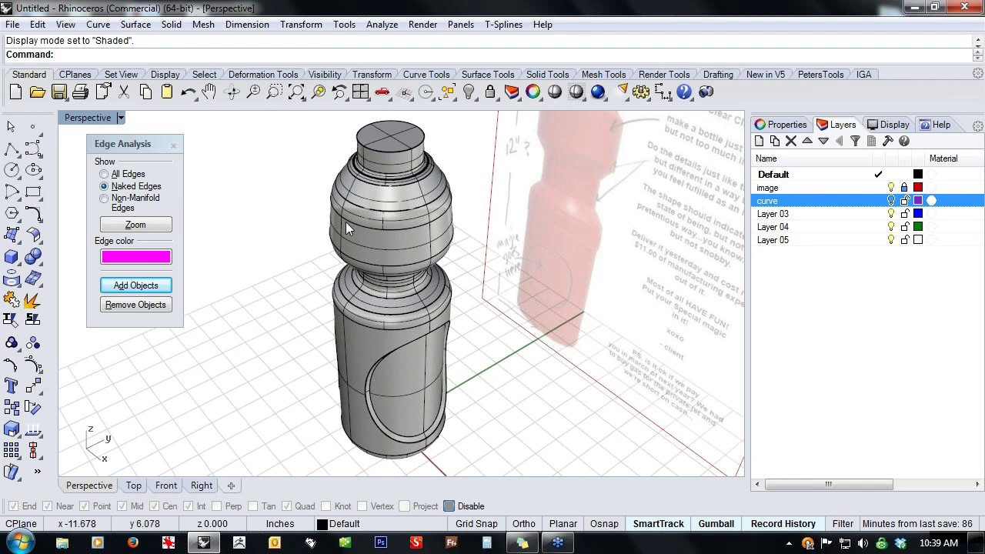
# - Start the Shell command and examine the narrow ledges around both grip recesses on the lower body
pyautogui.write('Shell')
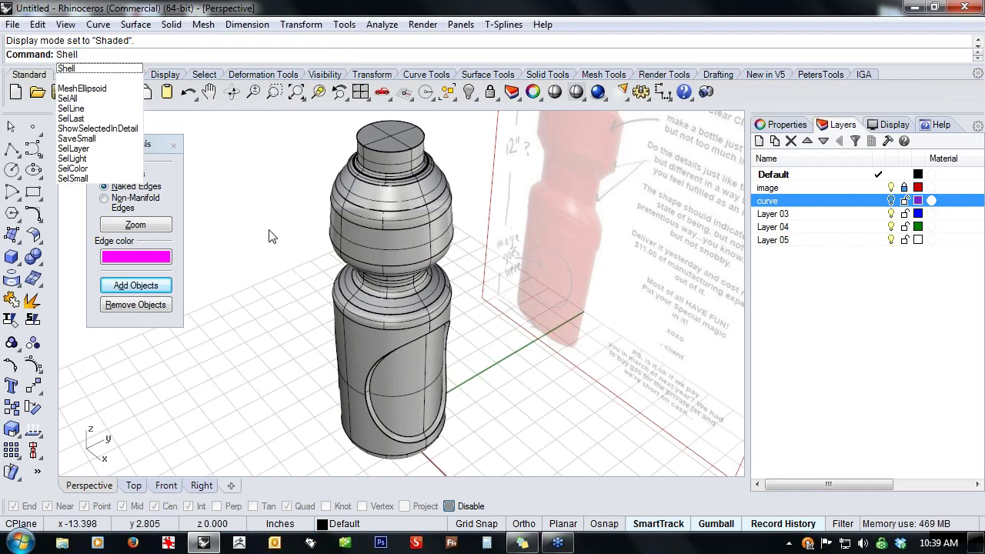
pyautogui.press('Return')
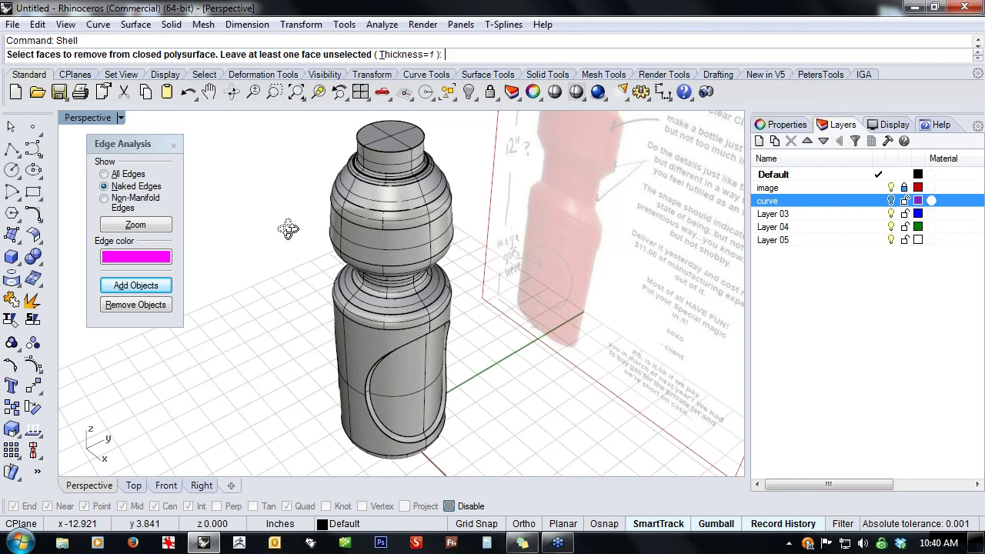
pyautogui.moveTo(288, 228); pyautogui.dragTo(342, 288, button='right')
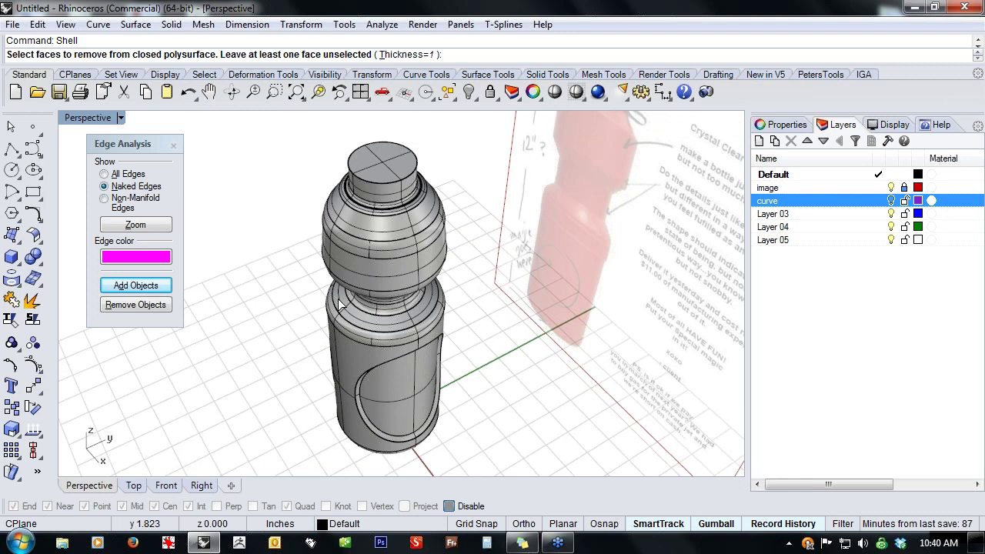
pyautogui.moveTo(339, 303); pyautogui.dragTo(364, 431, button='right')
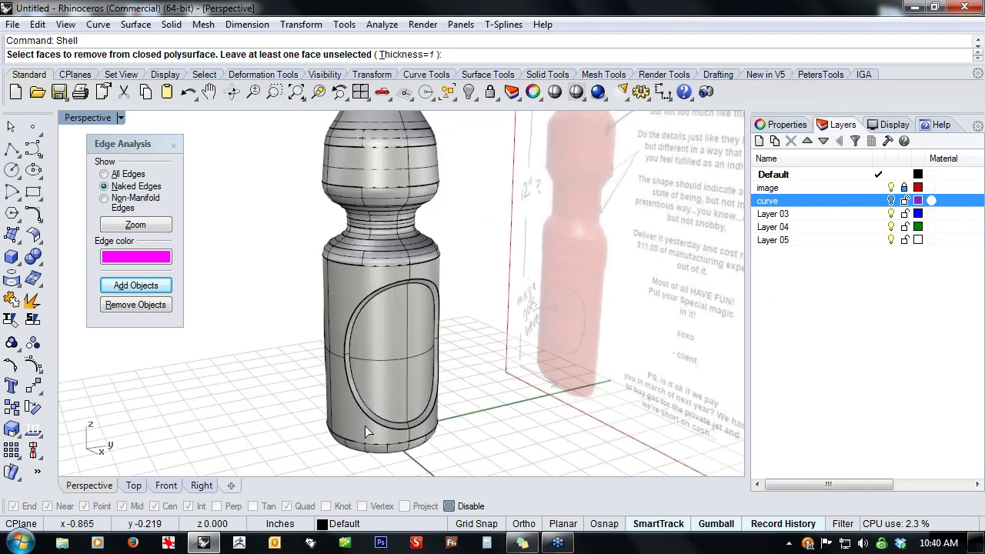
pyautogui.scroll(5, 364, 426)
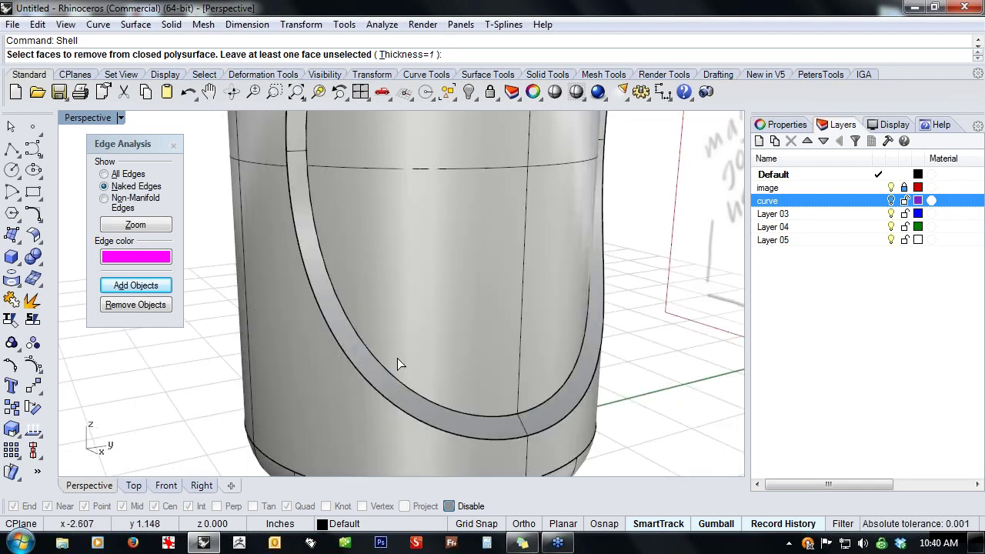
pyautogui.scroll(-3, 414, 378)
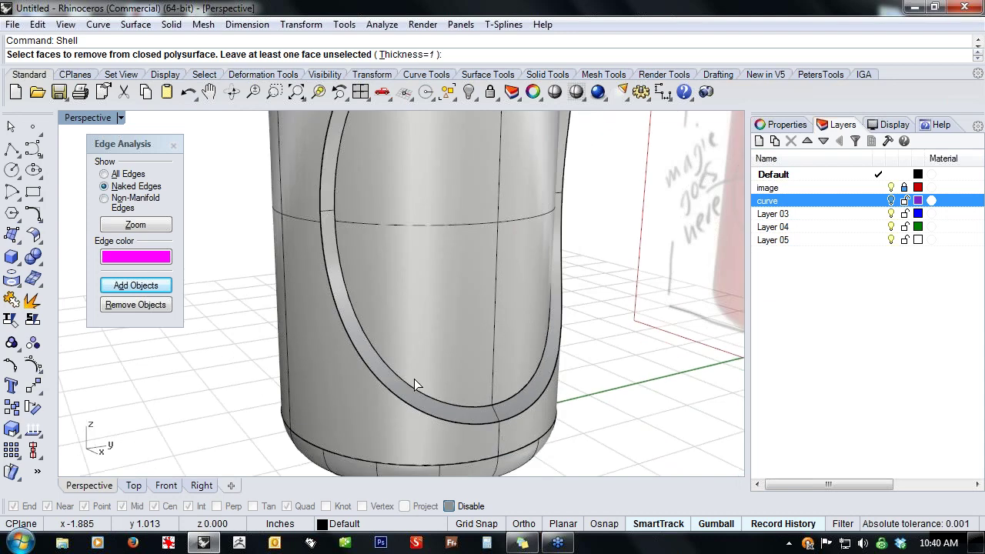
pyautogui.moveTo(427, 385); pyautogui.dragTo(438, 390, button='right')
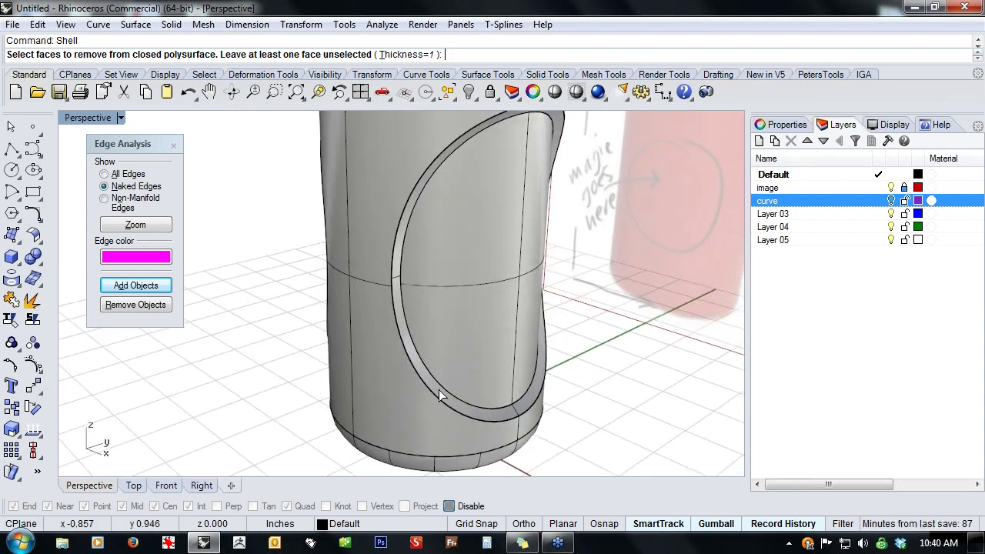
pyautogui.scroll(4, 444, 396)
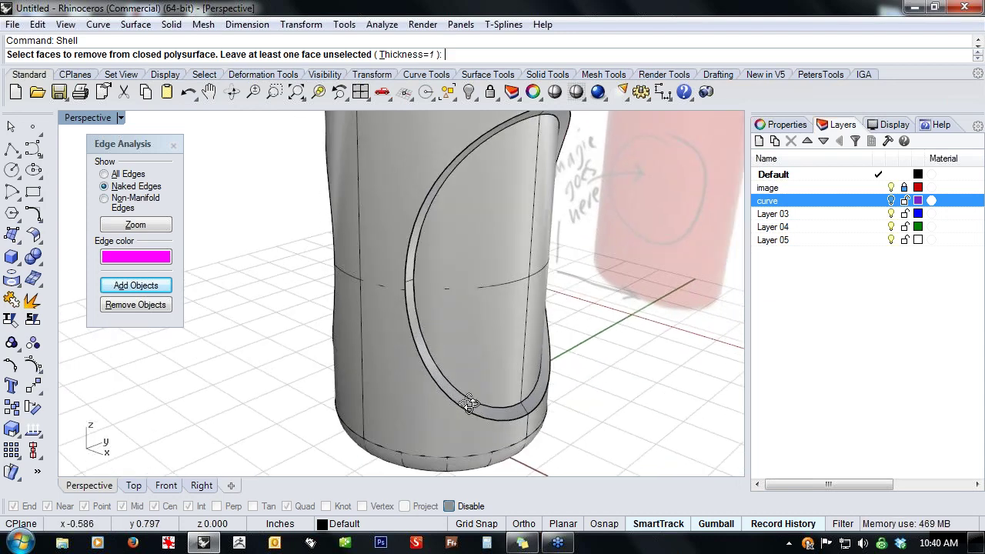
pyautogui.moveTo(540, 384); pyautogui.dragTo(603, 368, button='right')
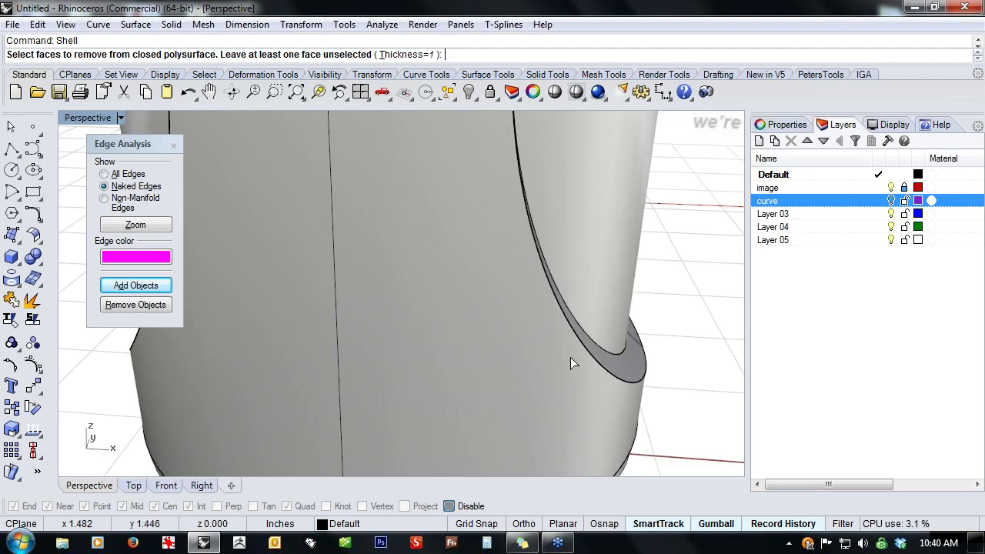
pyautogui.scroll(-8, 570, 357)
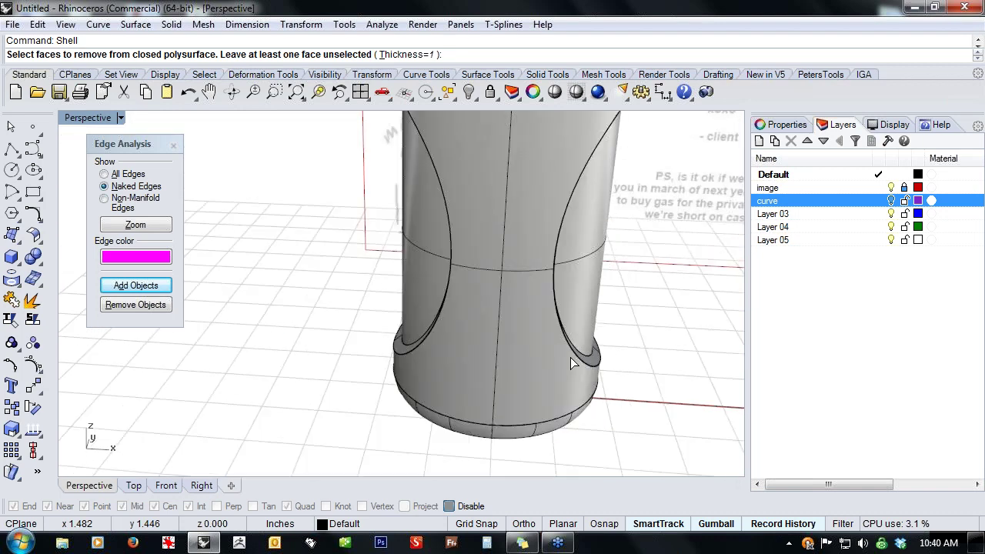
pyautogui.moveTo(566, 347); pyautogui.dragTo(450, 110, button='right')
# - Shell the bottle with a thickness of 0.08 inches, removing the flat top face of the neck
pyautogui.click(415, 55)
pyautogui.write('.08')
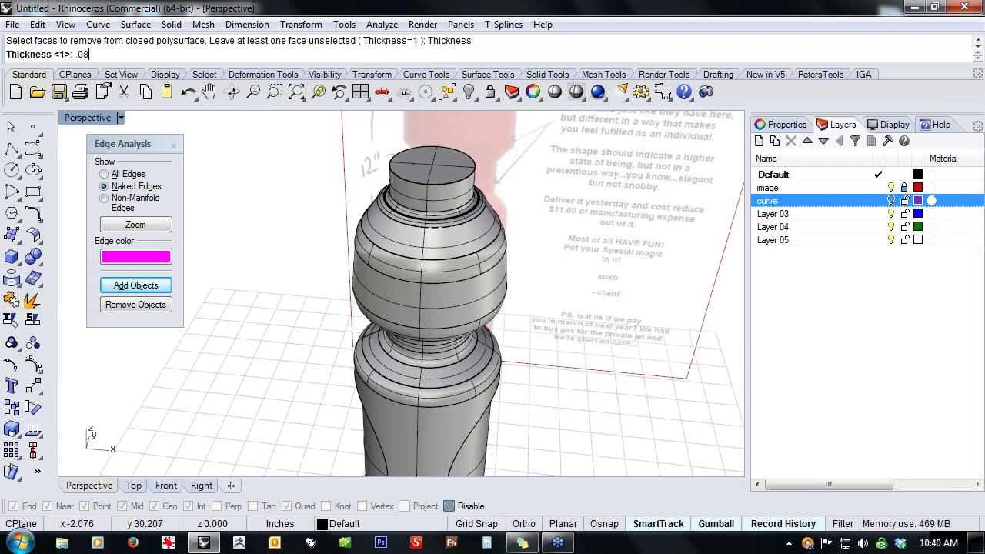
pyautogui.press('Return')
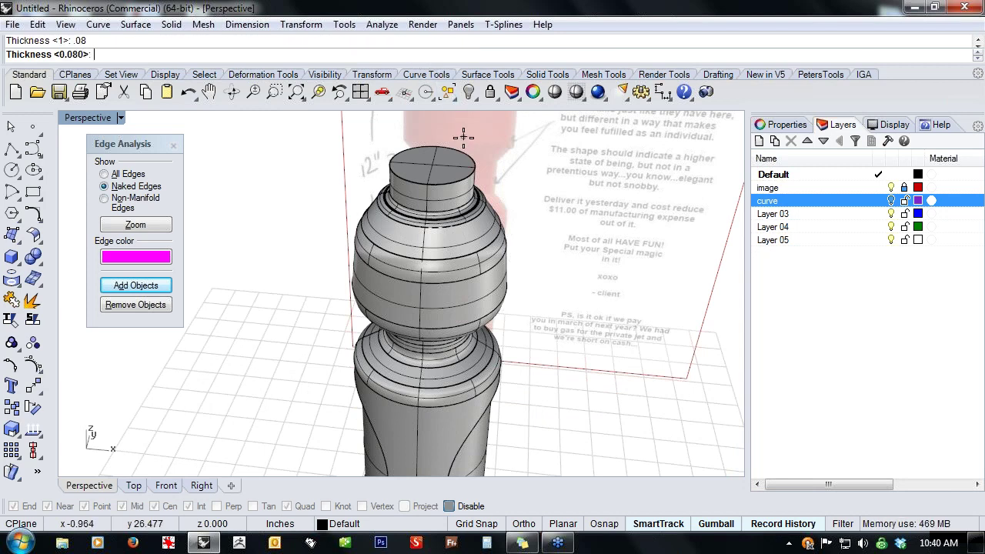
pyautogui.press('Return')
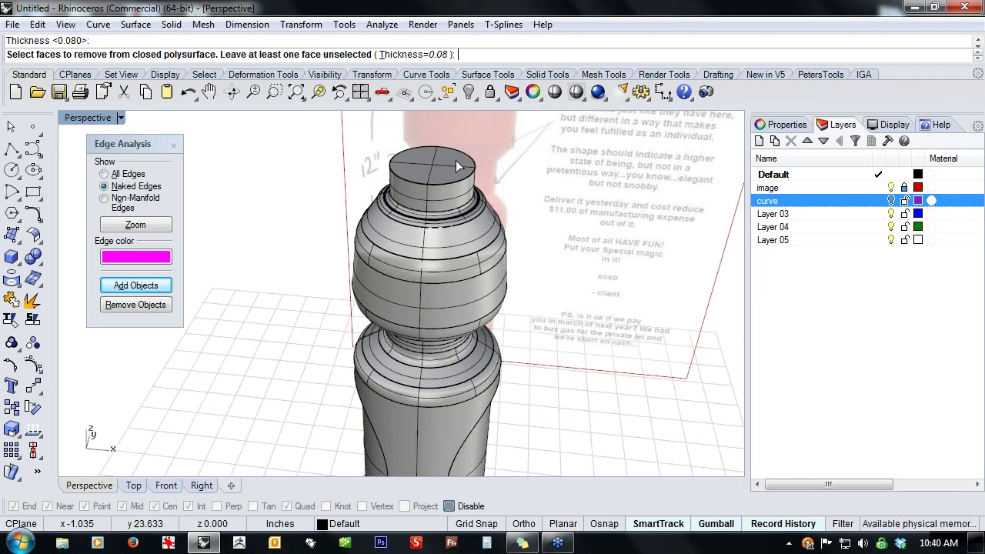
pyautogui.click(436, 166)
pyautogui.press('Return')
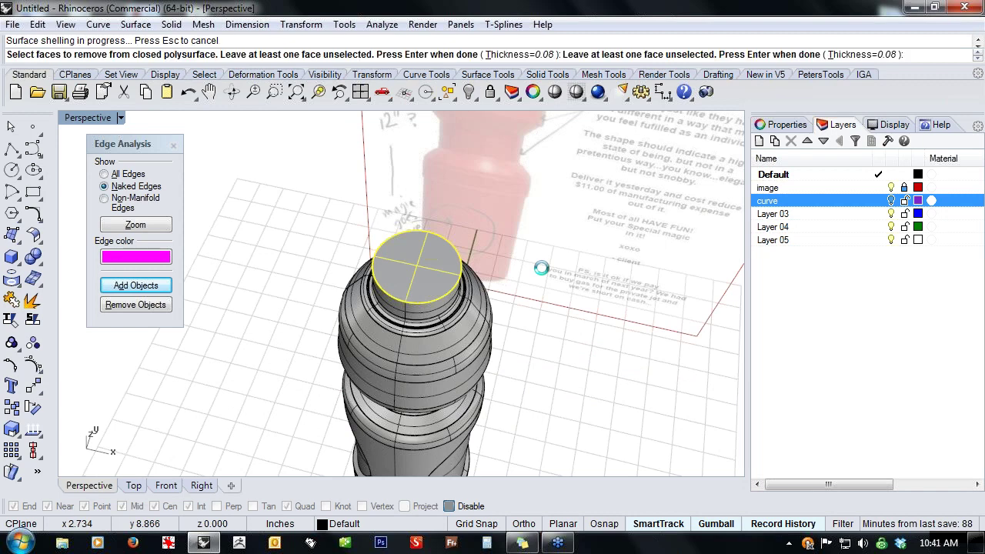
# - Add the shelled bottle to the edge analysis to check it for naked edges
pyautogui.moveTo(542, 275); pyautogui.dragTo(537, 325, button='right')
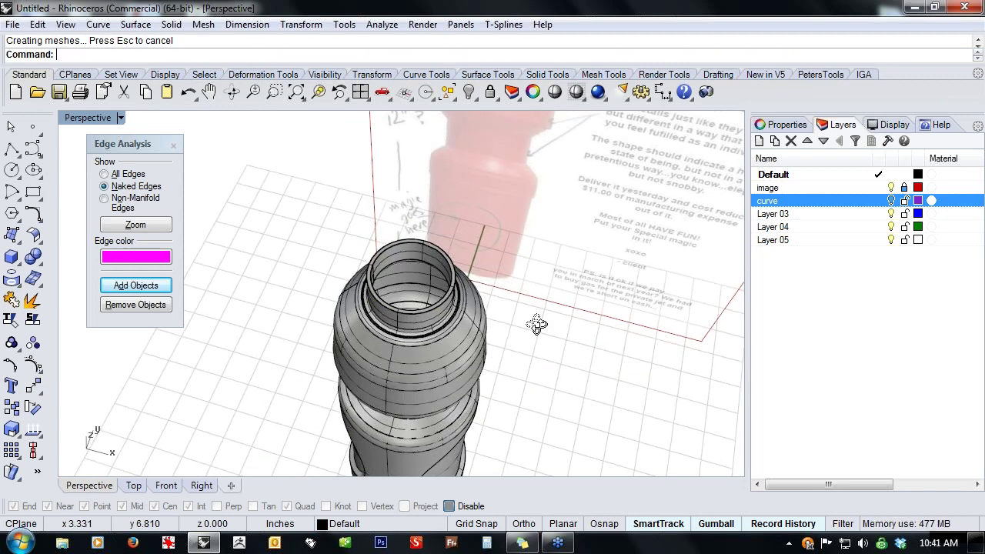
pyautogui.click(135, 285)
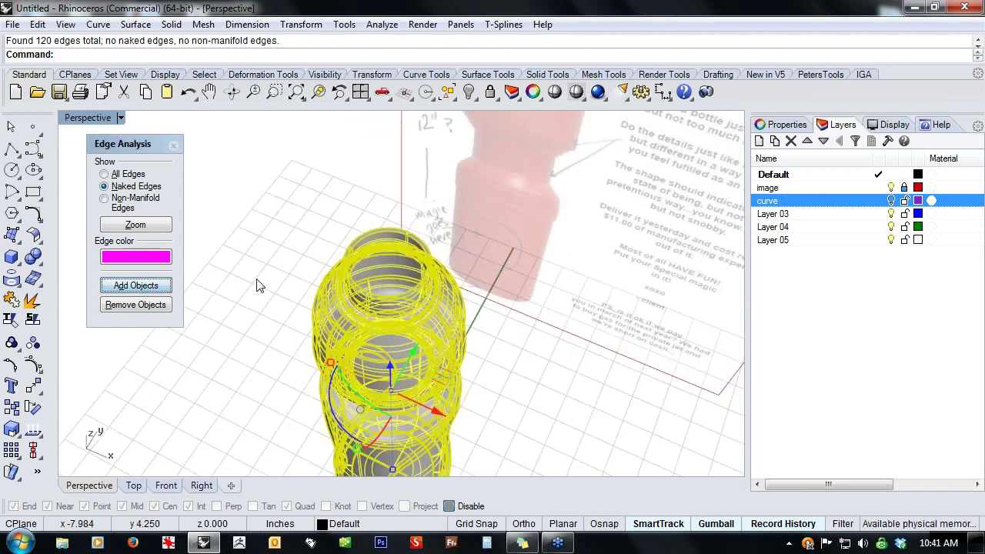
pyautogui.moveTo(257, 284); pyautogui.dragTo(248, 239, button='right')
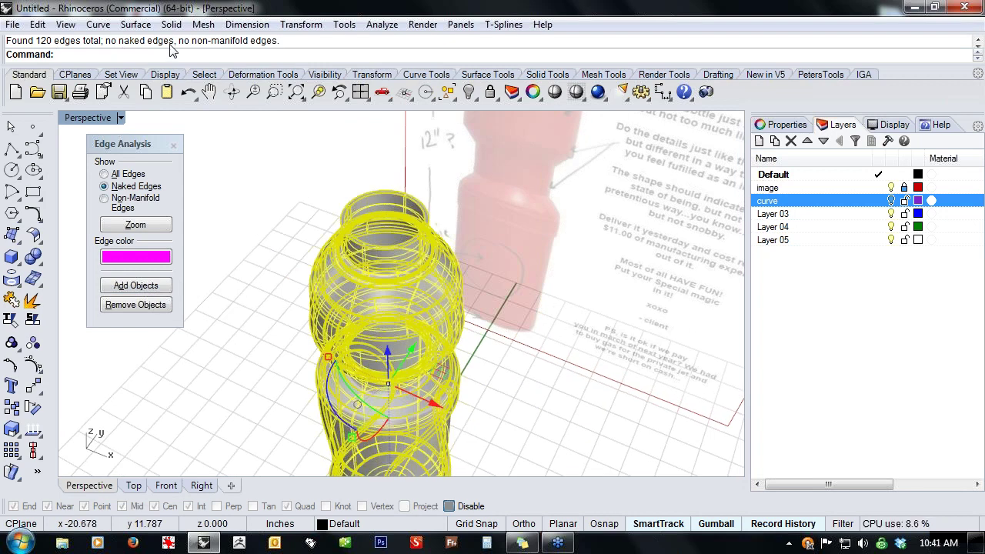
pyautogui.click(240, 229)
# - Set the Perspective view to Wireframe and examine the shelled wall near the lower end of a side recess
pyautogui.scroll(-4, 343, 275)
pyautogui.keyDown('shift'); pyautogui.moveTo(385, 334); pyautogui.dragTo(485, 335, button='right'); pyautogui.keyUp('shift')
pyautogui.scroll(8, 474, 240)
pyautogui.middleClick(473, 238)
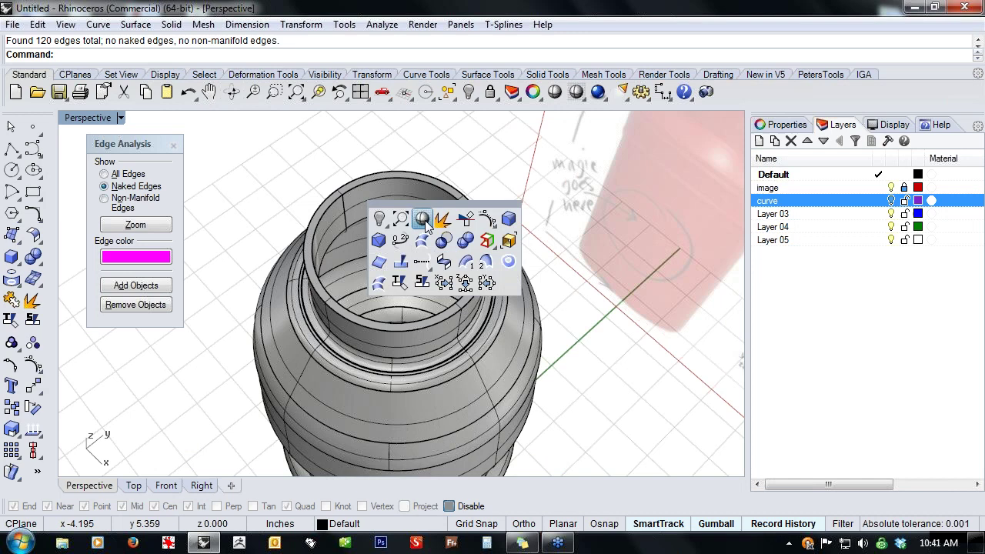
pyautogui.click(425, 219)
pyautogui.scroll(-6, 425, 227)
pyautogui.moveTo(461, 431); pyautogui.dragTo(277, 369, button='right')
pyautogui.scroll(3, 493, 343)
pyautogui.scroll(3, 408, 369)
pyautogui.scroll(5, 283, 367)
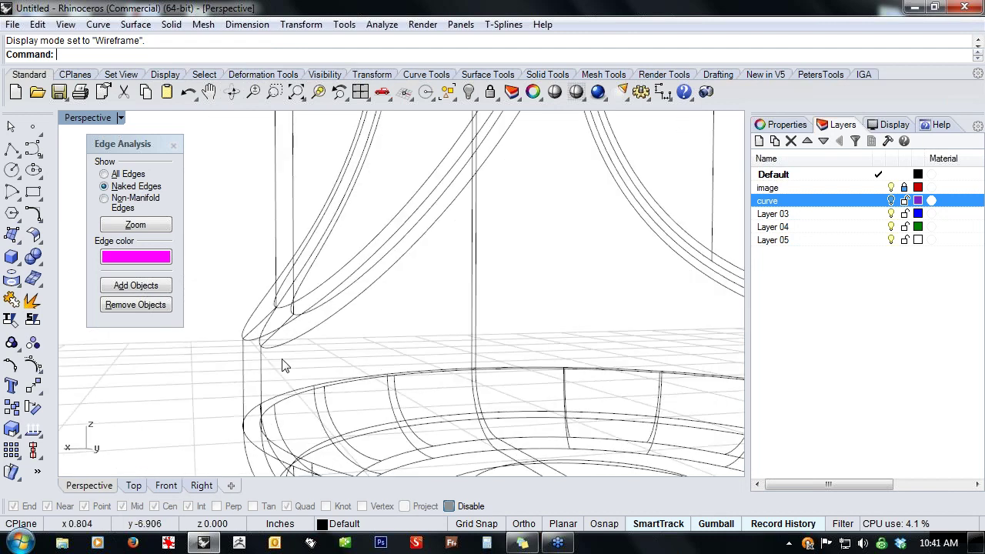
# - Start an edge fillet on the exterior floor and lip edges of one grip recess
pyautogui.scroll(3, 283, 366)
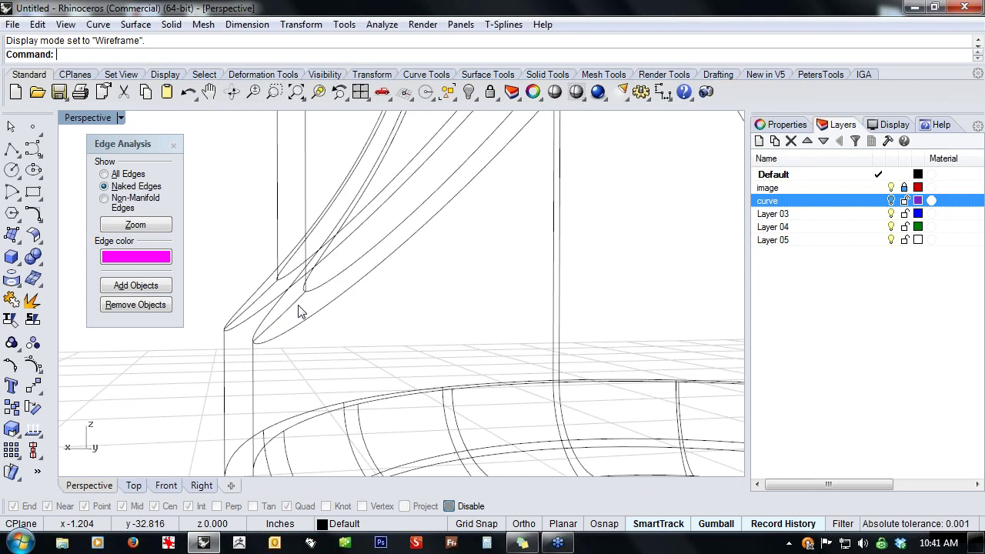
pyautogui.scroll(-1, 301, 312)
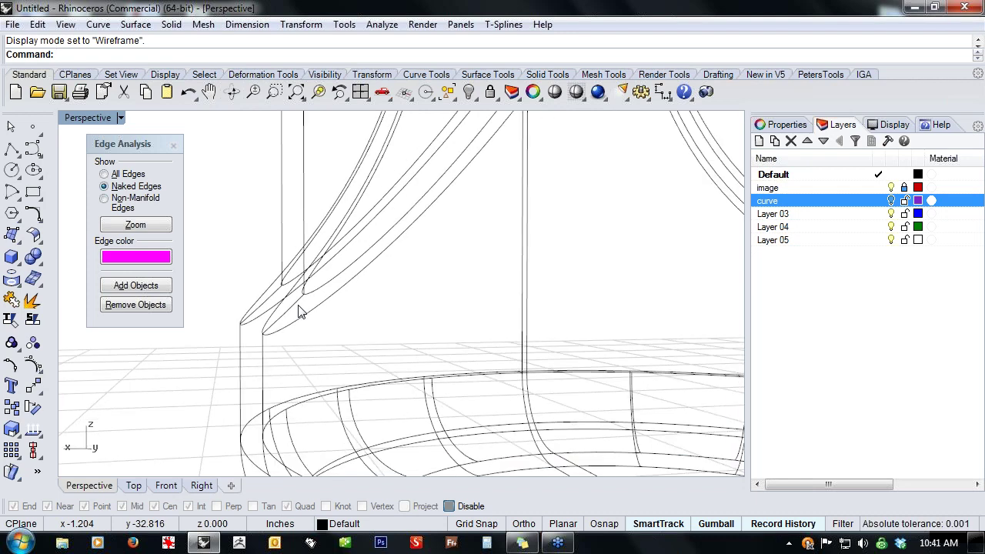
pyautogui.scroll(-3, 301, 311)
pyautogui.moveTo(301, 311); pyautogui.dragTo(712, 319, button='right')
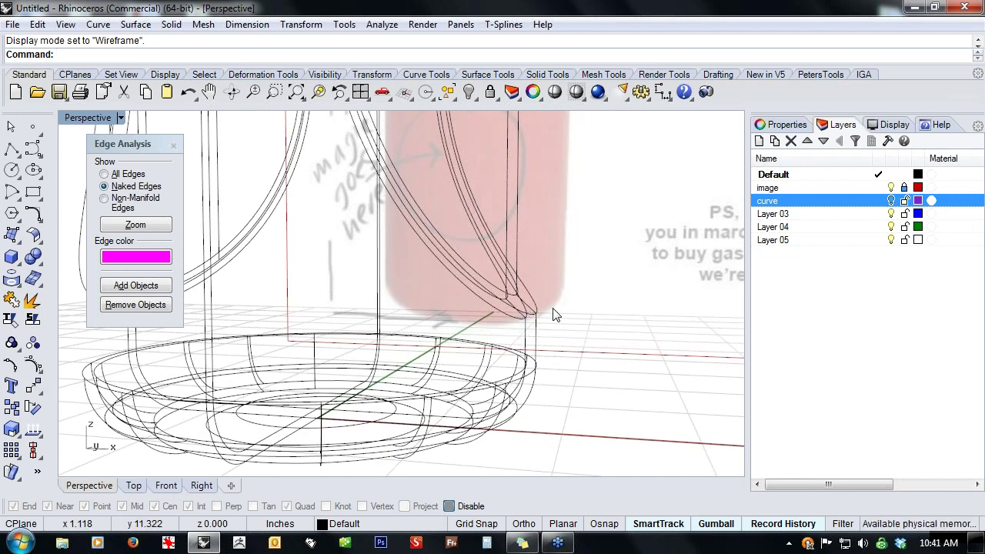
pyautogui.click(38, 262)
pyautogui.click(144, 287)
pyautogui.moveTo(556, 351); pyautogui.dragTo(488, 329, button='right')
pyautogui.click(484, 310)
pyautogui.click(483, 292)
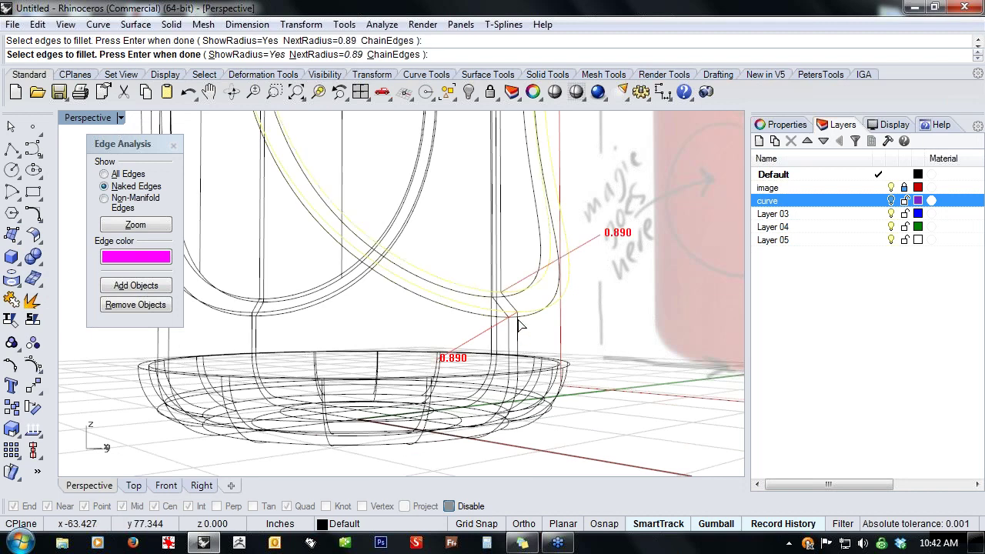
pyautogui.scroll(2, 516, 324)
pyautogui.rightClick(515, 319)
pyautogui.scroll(4, 517, 322)
pyautogui.moveTo(527, 323); pyautogui.dragTo(549, 332, button='right')
pyautogui.moveTo(500, 352); pyautogui.dragTo(453, 331, button='right')
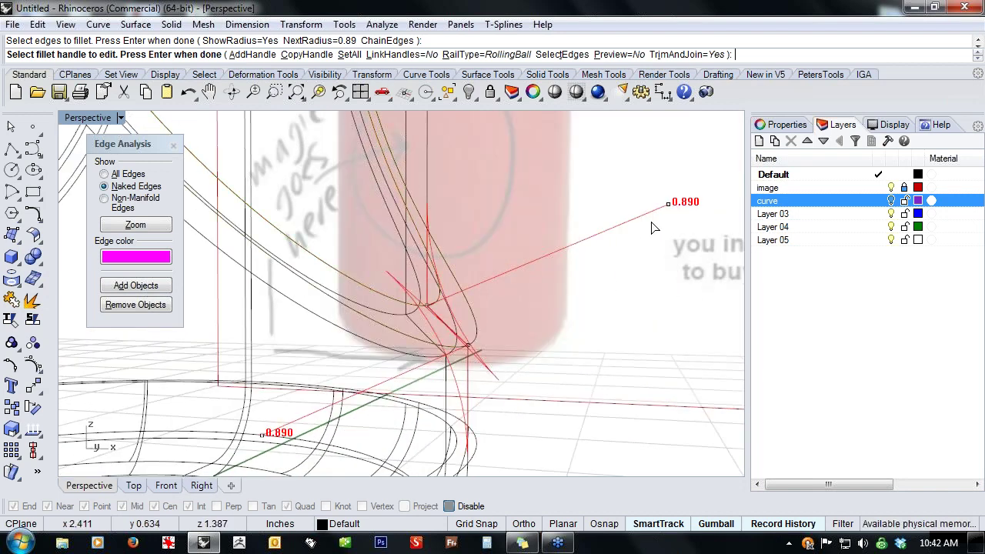
# - Reduce the fillet radii by eye to about 0.152 inches at the recess floor edge and 0.192 inches at the lip edge
pyautogui.click(668, 206)
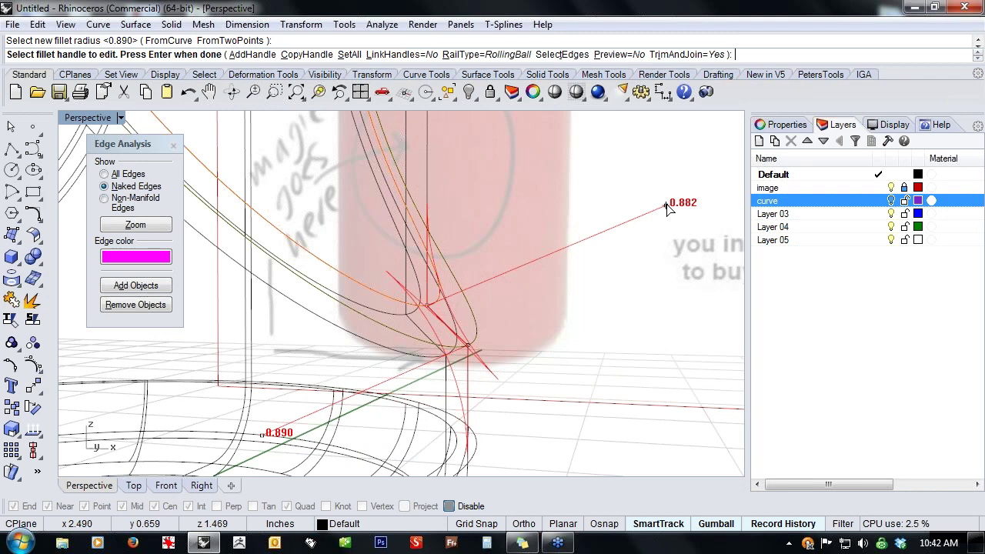
pyautogui.click(462, 290)
pyautogui.click(276, 438)
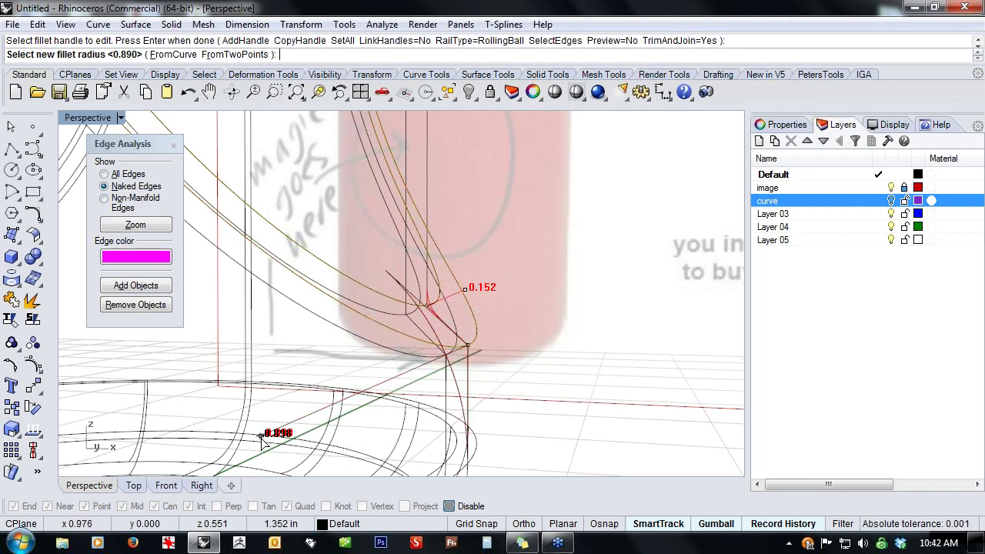
pyautogui.click(415, 359)
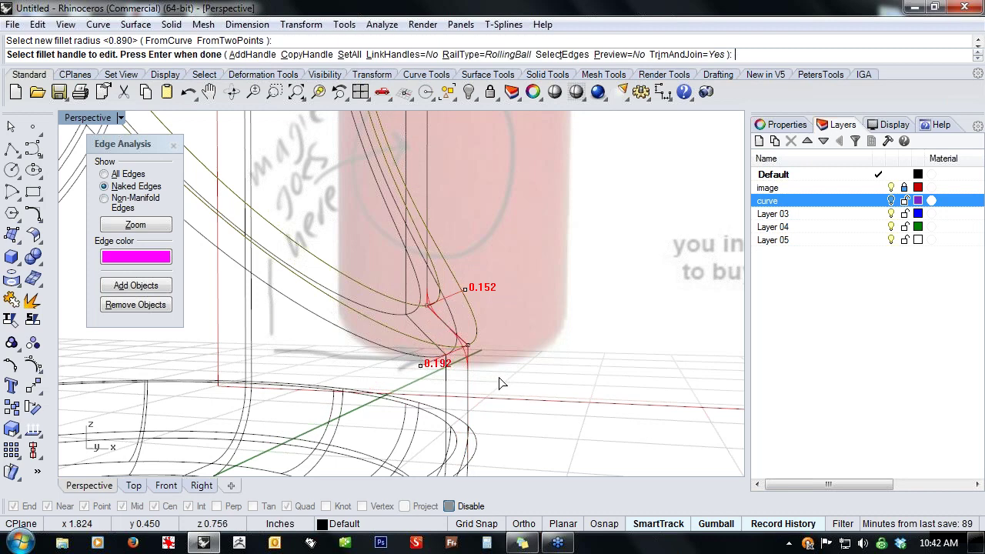
pyautogui.scroll(5, 464, 328)
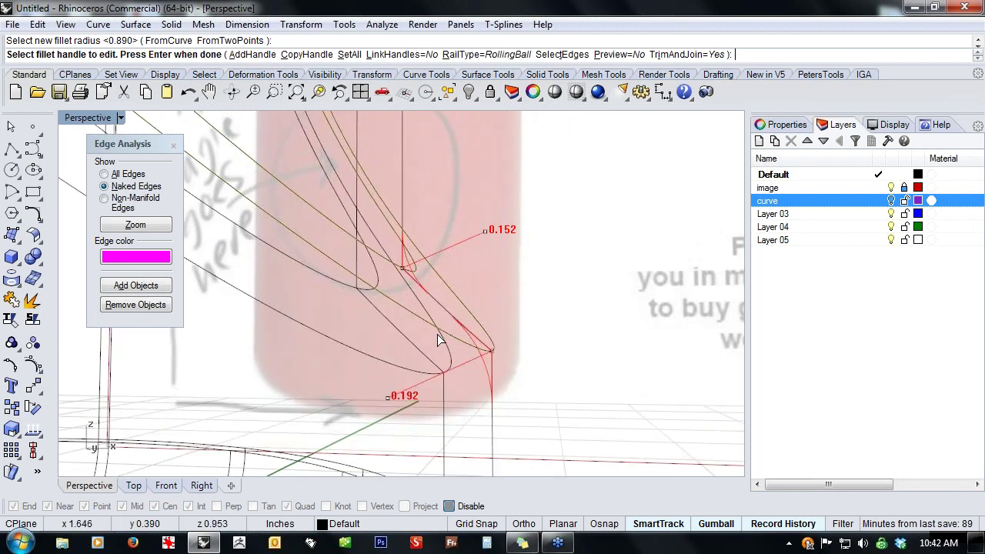
# - Try to fillet both exterior recess edges, using a radius of 0.15 inches at the floor edge
pyautogui.click(486, 231)
pyautogui.write('.15')
pyautogui.press('Return')
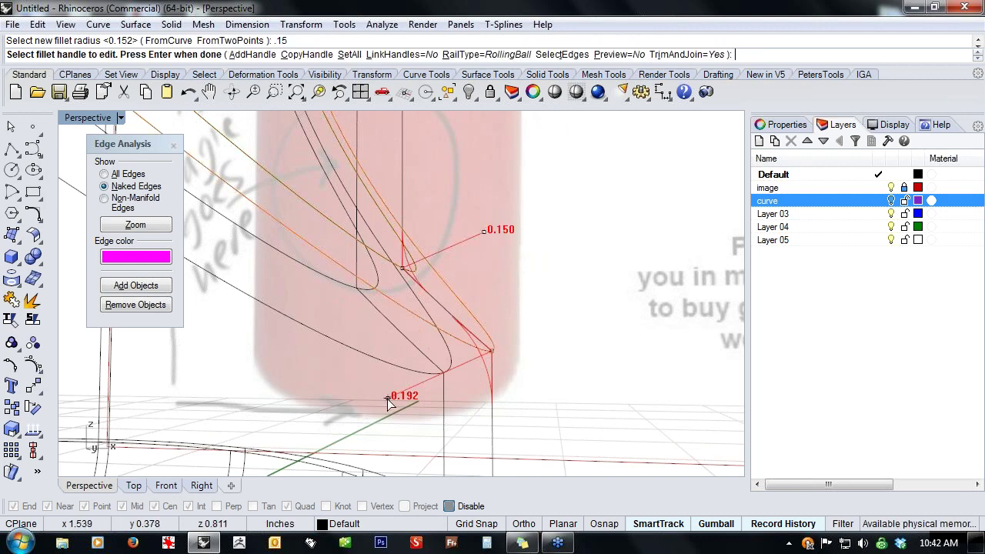
pyautogui.click(388, 398)
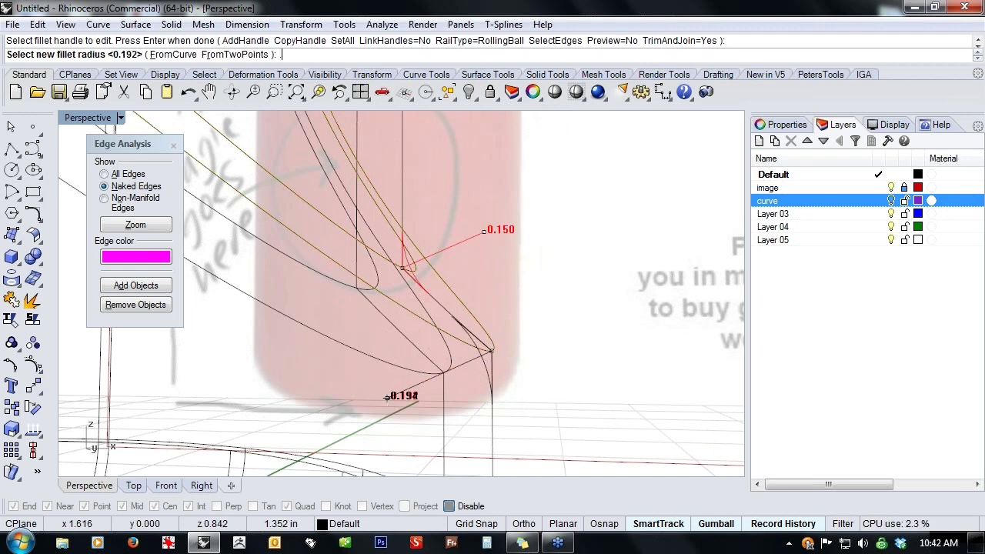
pyautogui.press('Return')
pyautogui.scroll(2, 552, 350)
pyautogui.moveTo(553, 354); pyautogui.dragTo(470, 383, button='right')
pyautogui.press('Return')
# - Start filleting the matching interior floor and lip edges of the recess, setting the floor edge radius to 0.1 inches
pyautogui.rightClick(470, 382)
pyautogui.scroll(1, 470, 378)
pyautogui.click(492, 356)
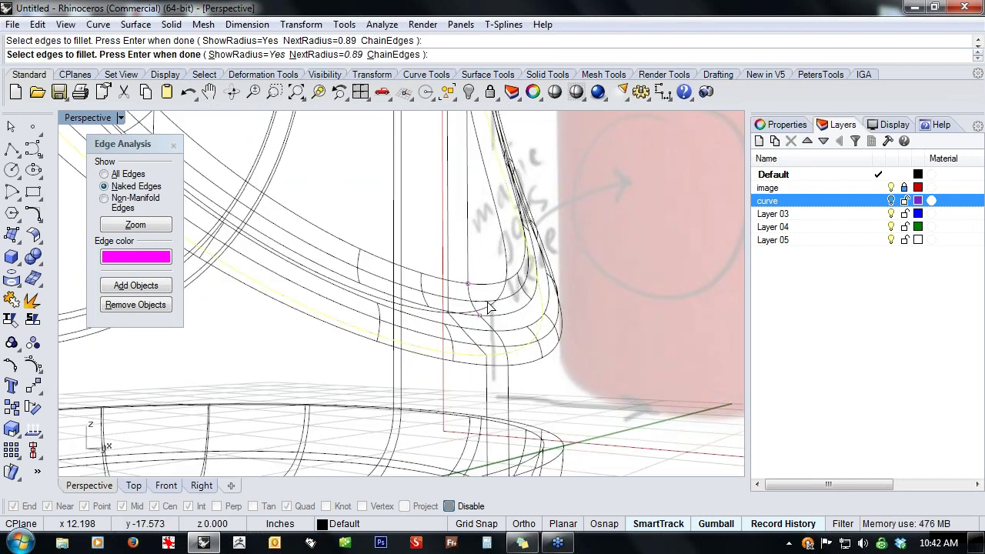
pyautogui.click(486, 312)
pyautogui.moveTo(482, 320)
pyautogui.mouseDown(button='right')
pyautogui.moveTo(565, 304)
pyautogui.moveTo(591, 321)
pyautogui.moveTo(580, 291)
pyautogui.mouseUp(button='right')
pyautogui.rightClick(564, 298)
pyautogui.click(588, 268)
pyautogui.write('.15')
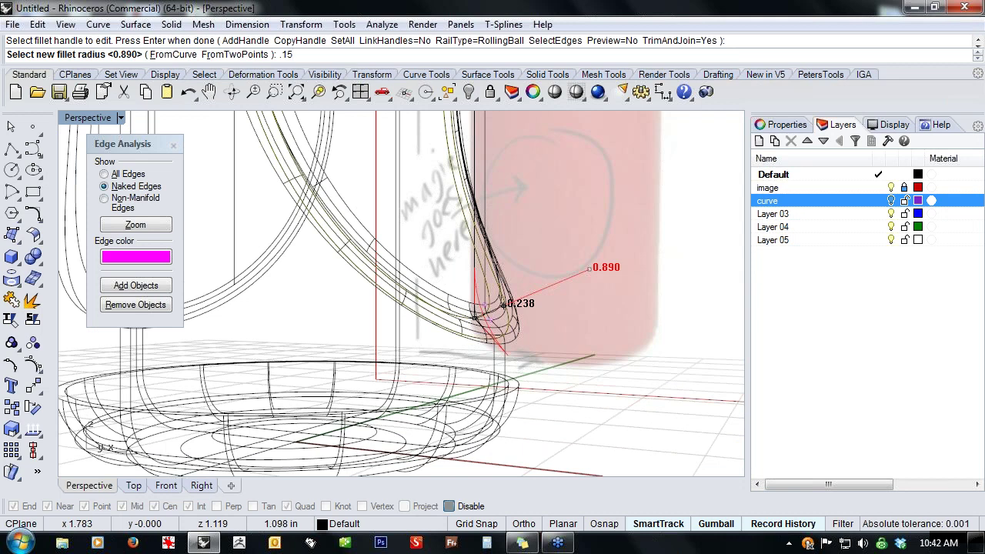
pyautogui.press('BackSpace')
pyautogui.write('1')
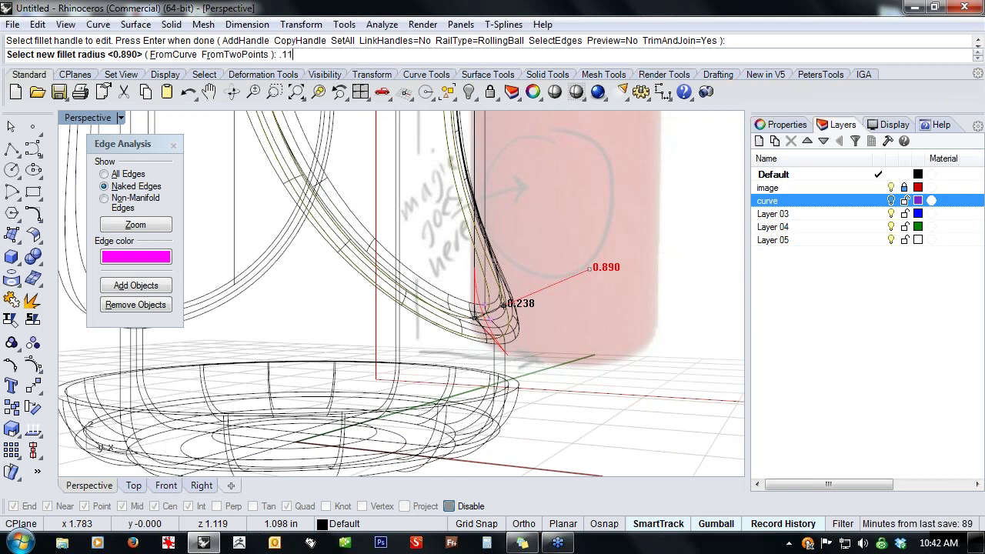
pyautogui.press('Return')
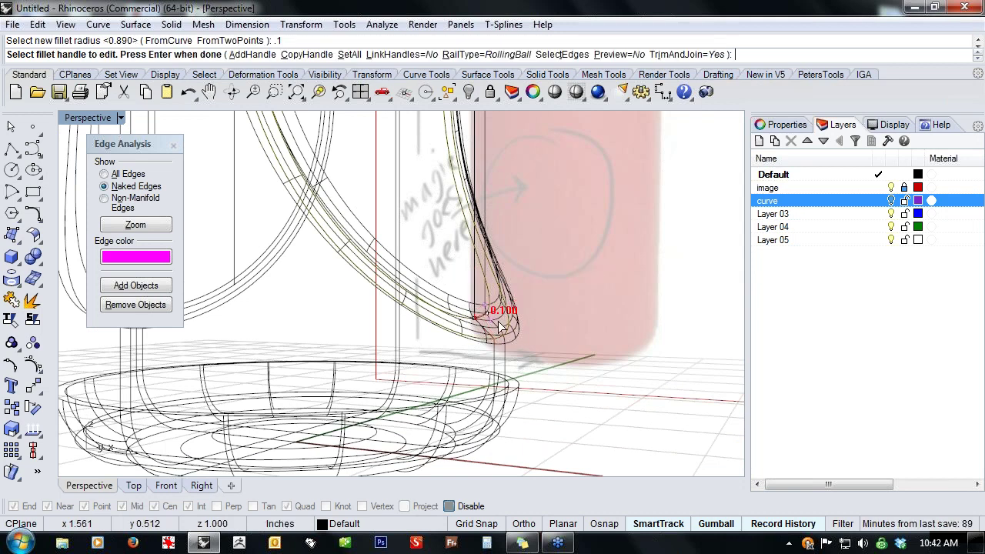
# - Set the interior lip edge radius to 0.1 inches and try to fillet both interior recess edges
pyautogui.scroll(3, 499, 321)
pyautogui.moveTo(503, 320); pyautogui.dragTo(463, 222, button='right')
pyautogui.scroll(-4, 462, 222)
pyautogui.keyDown('shift'); pyautogui.moveTo(415, 146); pyautogui.dragTo(391, 231, button='right'); pyautogui.keyUp('shift')
pyautogui.scroll(3, 368, 230)
pyautogui.click(311, 220)
pyautogui.write('.1')
pyautogui.press('Return')
pyautogui.rightClick(341, 290)
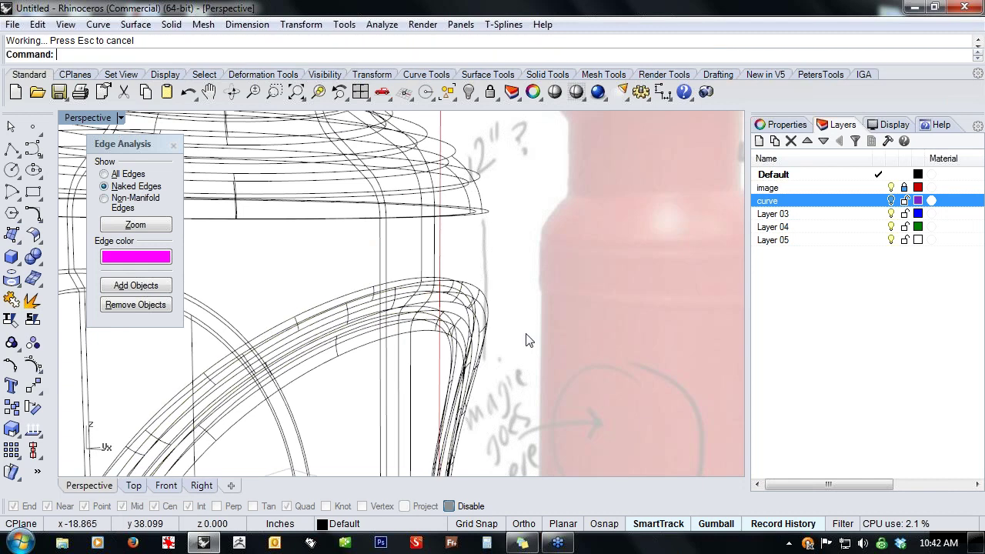
# - Examine the filleted recess edges around the bottle and check the model for naked edges
pyautogui.scroll(-4, 598, 280)
pyautogui.moveTo(598, 280); pyautogui.dragTo(377, 241, button='right')
pyautogui.scroll(6, 449, 341)
pyautogui.moveTo(448, 341); pyautogui.dragTo(350, 273, button='right')
pyautogui.scroll(-3, 579, 329)
pyautogui.moveTo(579, 329); pyautogui.dragTo(436, 343, button='right')
pyautogui.scroll(5, 446, 351)
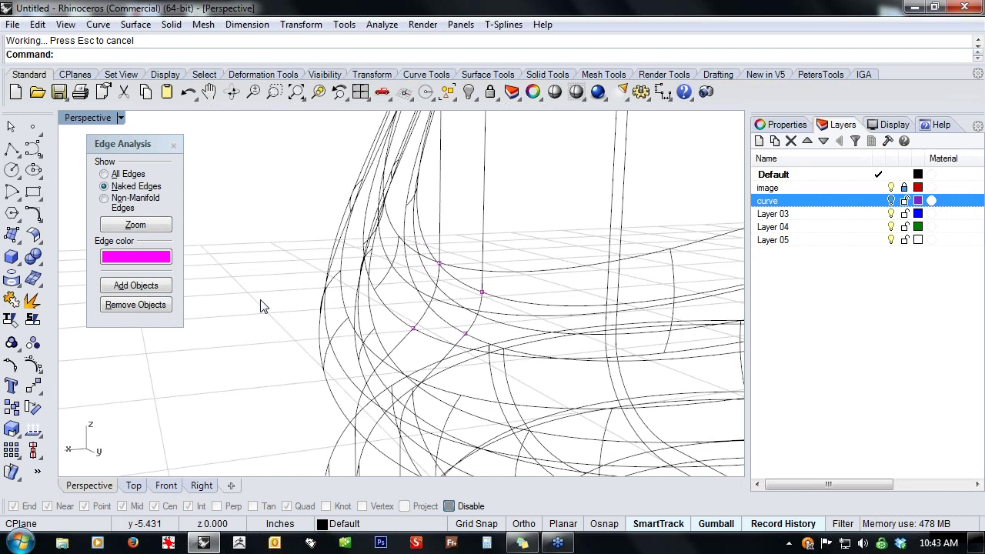
pyautogui.click(135, 286)
pyautogui.click(405, 343)
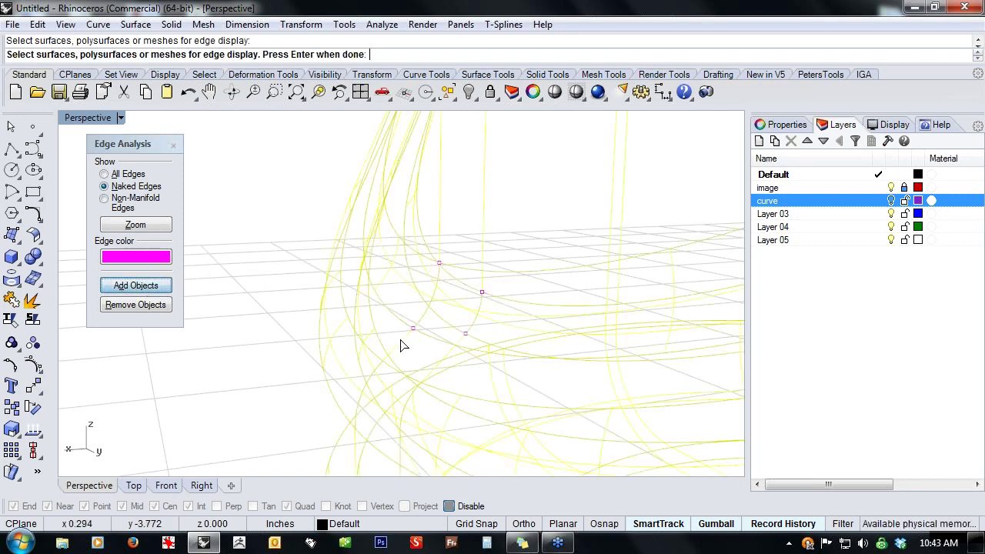
pyautogui.press('Return')
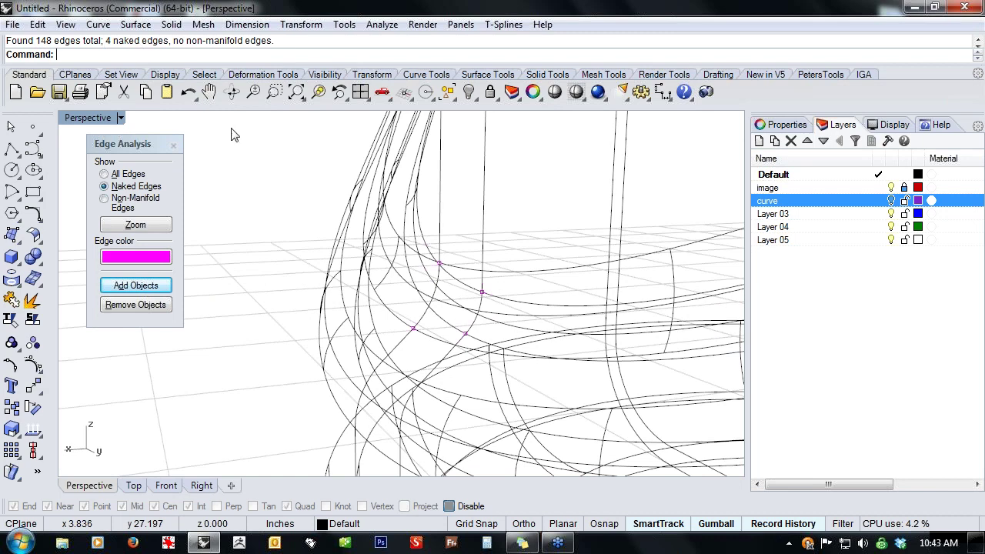
pyautogui.moveTo(262, 266); pyautogui.dragTo(312, 302, button='right')
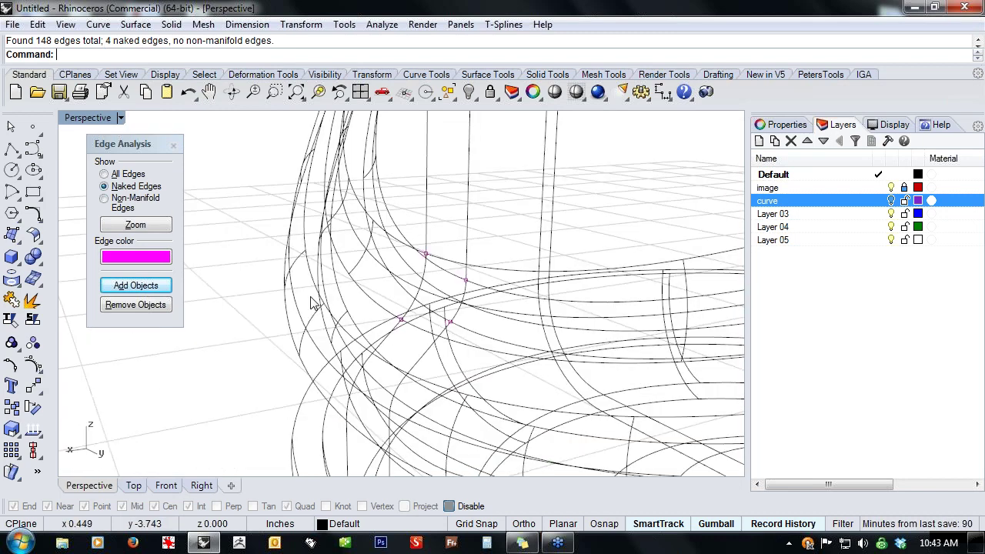
# - Undo the recess fillets and recheck the unfilleted bottle for naked edges
pyautogui.hotkey('ctrl', 'z')
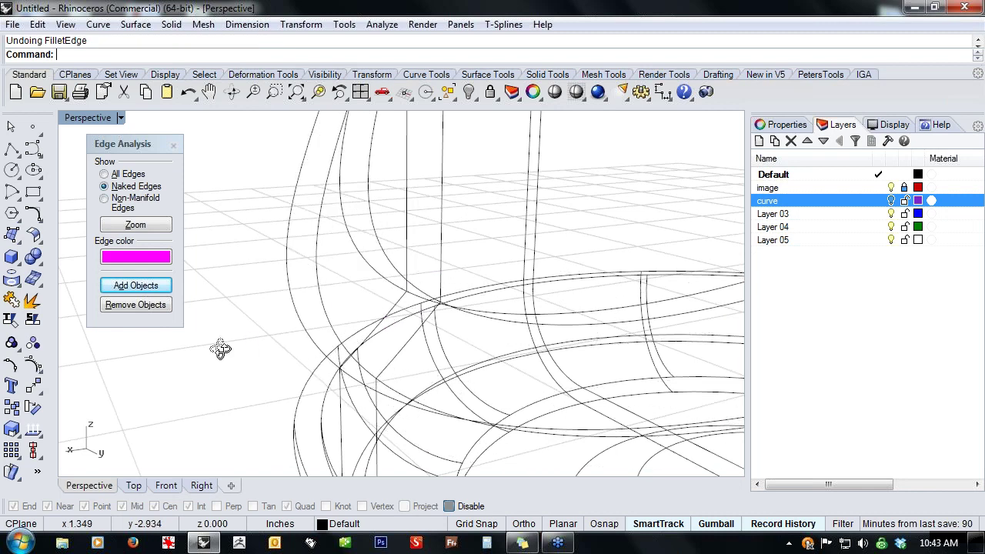
pyautogui.moveTo(220, 348); pyautogui.dragTo(295, 345, button='right')
pyautogui.click(295, 345)
pyautogui.click(147, 285)
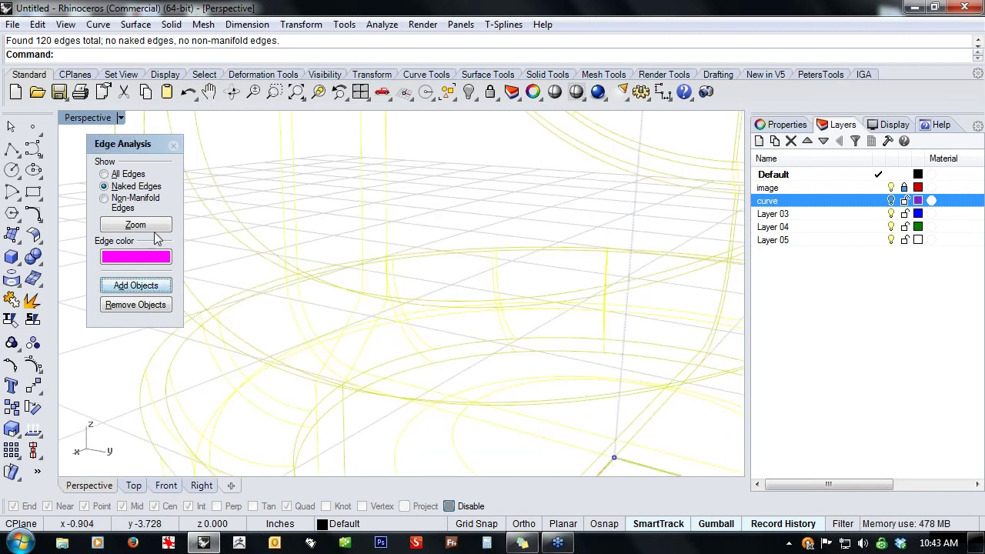
pyautogui.click(433, 217)
# - Fillet only the exterior floor edge of the grip recess with a radius of 0.1 inches
pyautogui.moveTo(441, 305); pyautogui.dragTo(261, 248, button='right')
pyautogui.middleClick(262, 248)
pyautogui.click(398, 267)
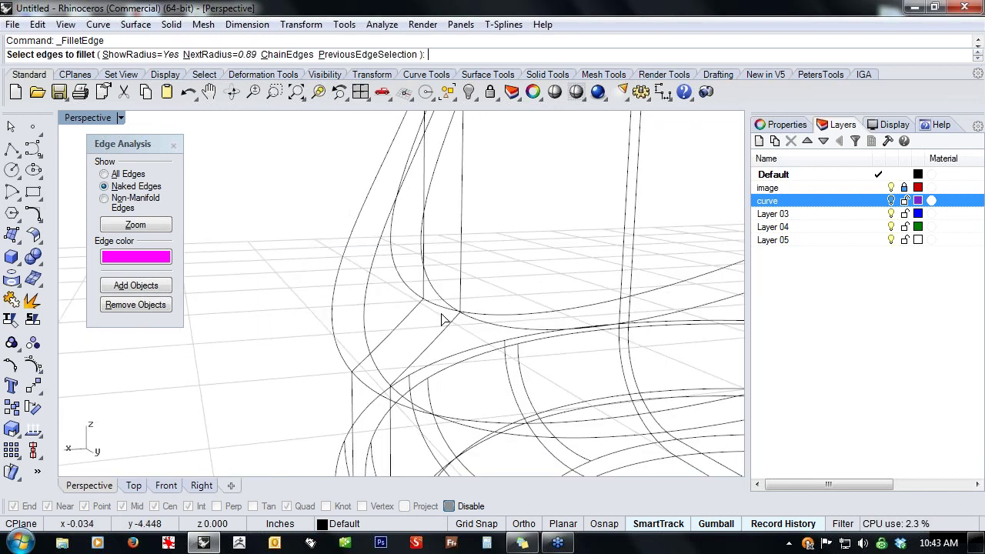
pyautogui.click(433, 311)
pyautogui.moveTo(414, 292); pyautogui.dragTo(254, 246, button='right')
pyautogui.press('Return')
pyautogui.click(220, 224)
pyautogui.write('.1')
pyautogui.press('Return')
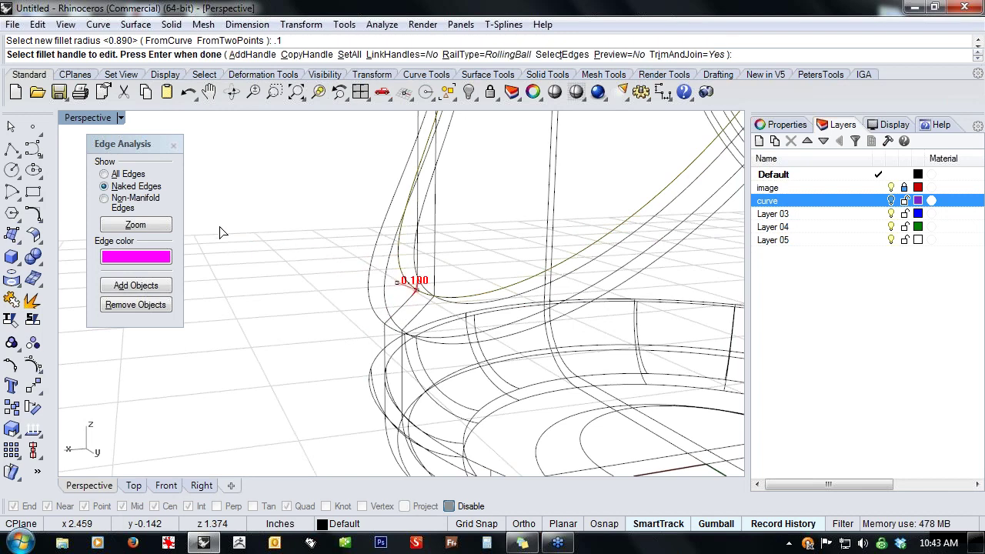
pyautogui.press('Return')
# - Fillet the exterior lip edge of the same recess with a radius of 0.1 inches
pyautogui.moveTo(301, 297); pyautogui.dragTo(305, 302, button='right')
pyautogui.scroll(5, 315, 302)
pyautogui.scroll(-6, 375, 296)
pyautogui.moveTo(398, 297); pyautogui.dragTo(485, 323, button='right')
pyautogui.rightClick(485, 323)
pyautogui.click(472, 332)
pyautogui.scroll(-3, 478, 355)
pyautogui.rightClick(478, 356)
pyautogui.click(351, 399)
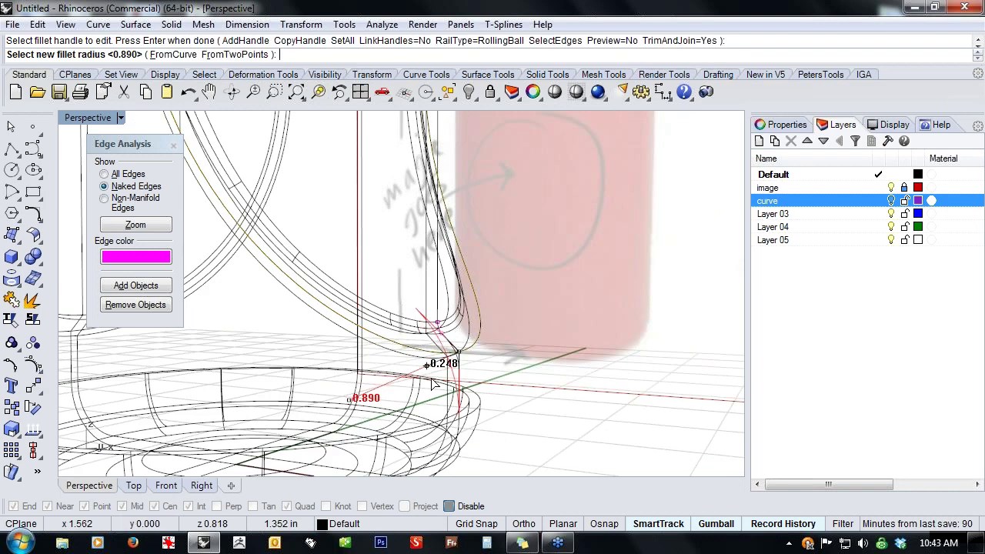
pyautogui.write('.1')
pyautogui.press('Return')
pyautogui.moveTo(543, 381); pyautogui.dragTo(400, 350, button='right')
pyautogui.press('Return')
# - Fillet the interior floor edge of the shelled recess wall with a radius of 0.1 inches
pyautogui.scroll(4, 450, 359)
pyautogui.rightClick(391, 316)
pyautogui.click(391, 311)
pyautogui.rightClick(649, 286)
pyautogui.click(682, 224)
pyautogui.write('0.1')
pyautogui.press('Return')
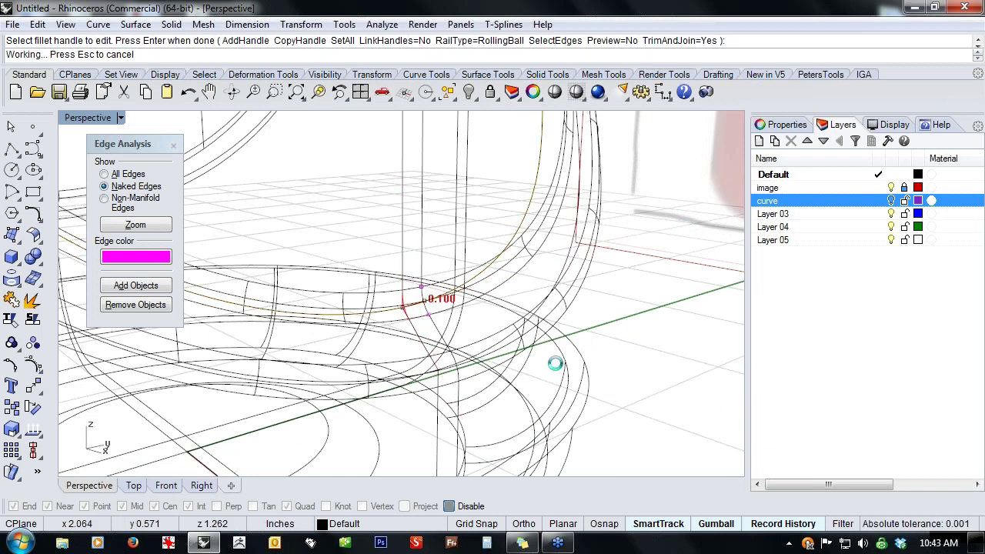
pyautogui.press('Return')
pyautogui.moveTo(556, 374)
pyautogui.mouseDown(button='right')
pyautogui.moveTo(444, 356)
pyautogui.moveTo(459, 375)
pyautogui.moveTo(424, 363)
pyautogui.mouseUp(button='right')
pyautogui.scroll(4, 437, 368)
pyautogui.rightClick(424, 363)
pyautogui.click(444, 368)
pyautogui.rightClick(444, 368)
pyautogui.press('Escape')
# - Fillet the interior lip edge of the shelled recess wall with a radius of 0.1 inches
pyautogui.rightClick(414, 384)
pyautogui.click(433, 357)
pyautogui.click(467, 366)
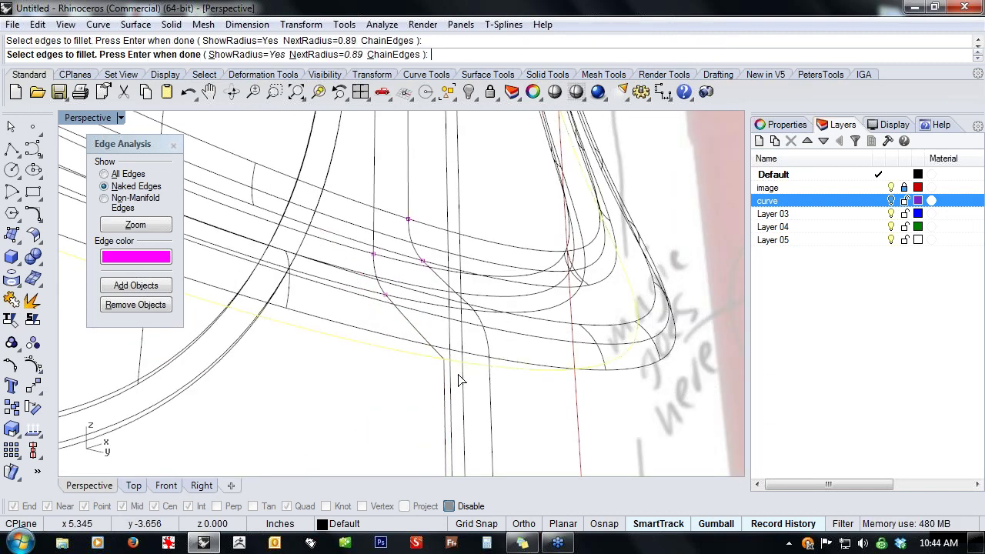
pyautogui.press('Return')
pyautogui.scroll(-2, 459, 375)
pyautogui.keyDown('shift'); pyautogui.moveTo(403, 402); pyautogui.dragTo(457, 322, button='right'); pyautogui.keyUp('shift')
pyautogui.click(383, 399)
pyautogui.write('.1')
pyautogui.press('Return')
pyautogui.press('Return')
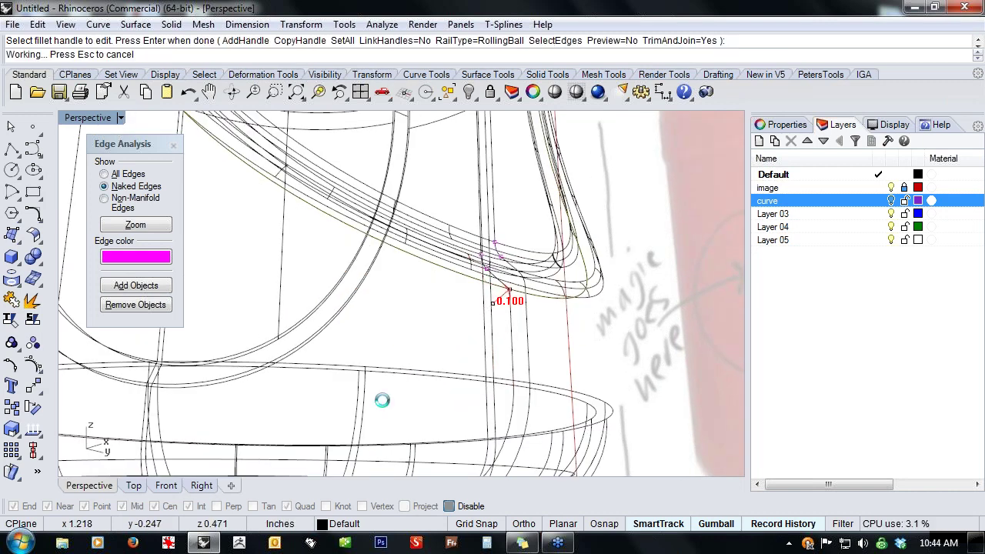
# - Start an edge fillet on the other grip recess and select its four exterior and interior floor and lip edges
pyautogui.moveTo(495, 342); pyautogui.dragTo(472, 375, button='right')
pyautogui.scroll(-6, 471, 375)
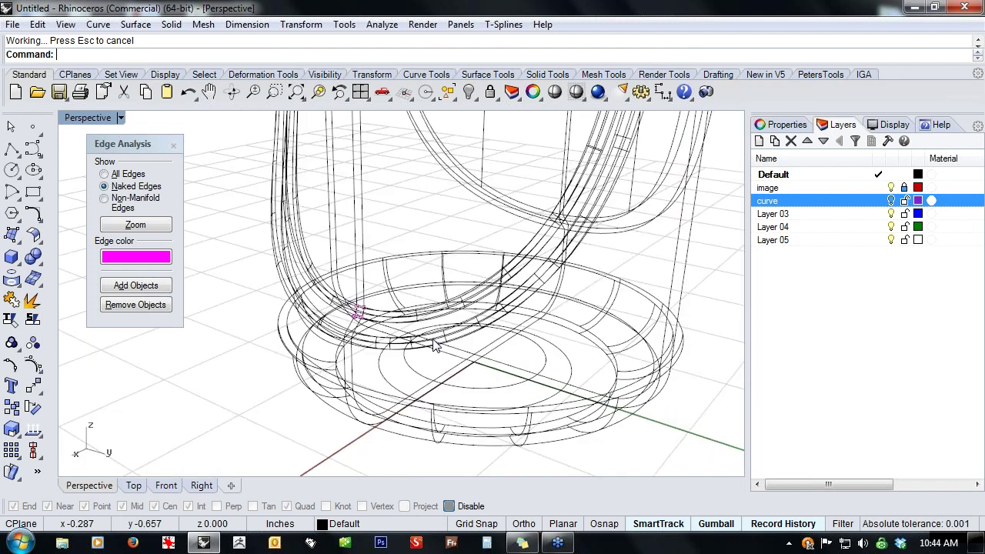
pyautogui.moveTo(417, 348); pyautogui.dragTo(418, 354, button='right')
pyautogui.scroll(-6, 417, 354)
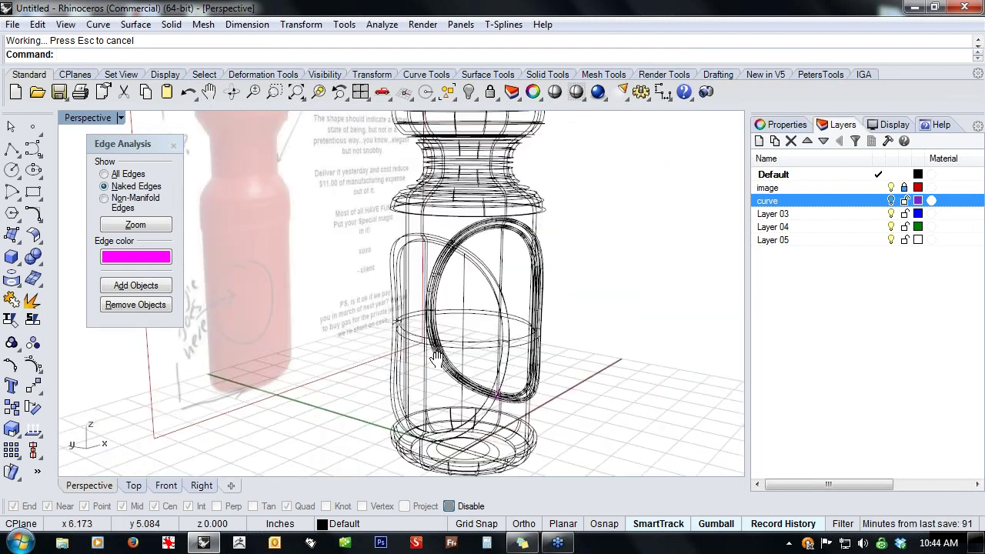
pyautogui.scroll(7, 412, 343)
pyautogui.keyDown('shift'); pyautogui.moveTo(415, 428); pyautogui.dragTo(398, 350, button='right'); pyautogui.keyUp('shift')
pyautogui.scroll(3, 397, 326)
pyautogui.rightClick(397, 350)
pyautogui.click(391, 322)
pyautogui.click(374, 320)
pyautogui.click(413, 286)
pyautogui.click(394, 287)
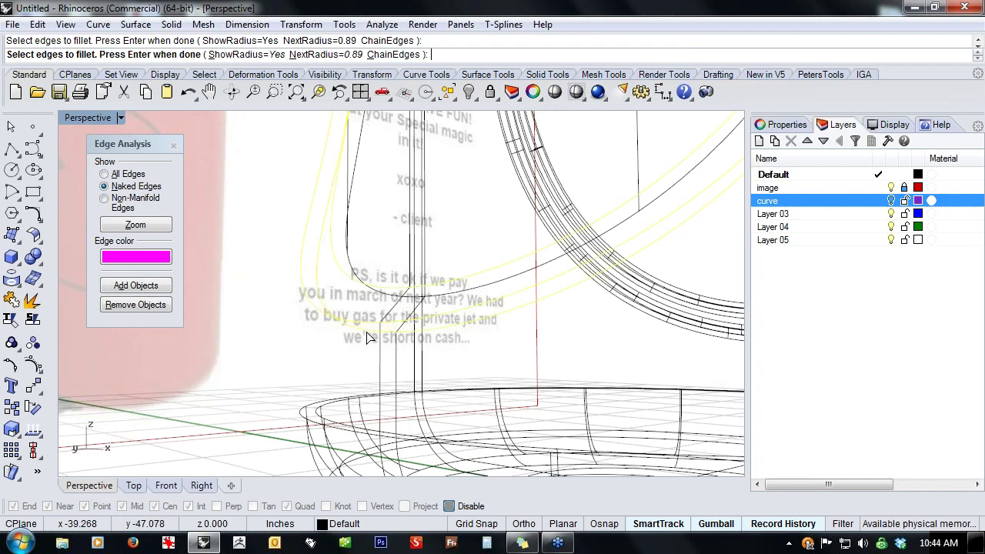
pyautogui.rightClick(396, 301)
# - Set all fillet radii on the second recess to 0.1 inches together and apply the fillets
pyautogui.scroll(-3, 396, 301)
pyautogui.keyDown('shift'); pyautogui.moveTo(403, 243); pyautogui.dragTo(432, 295, button='right'); pyautogui.keyUp('shift')
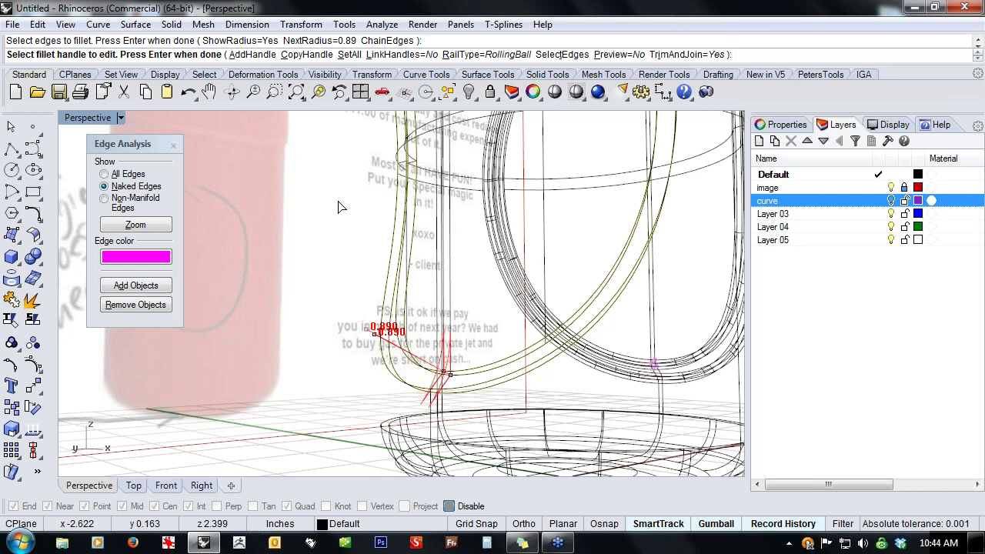
pyautogui.click(351, 54)
pyautogui.write('.1')
pyautogui.press('Return')
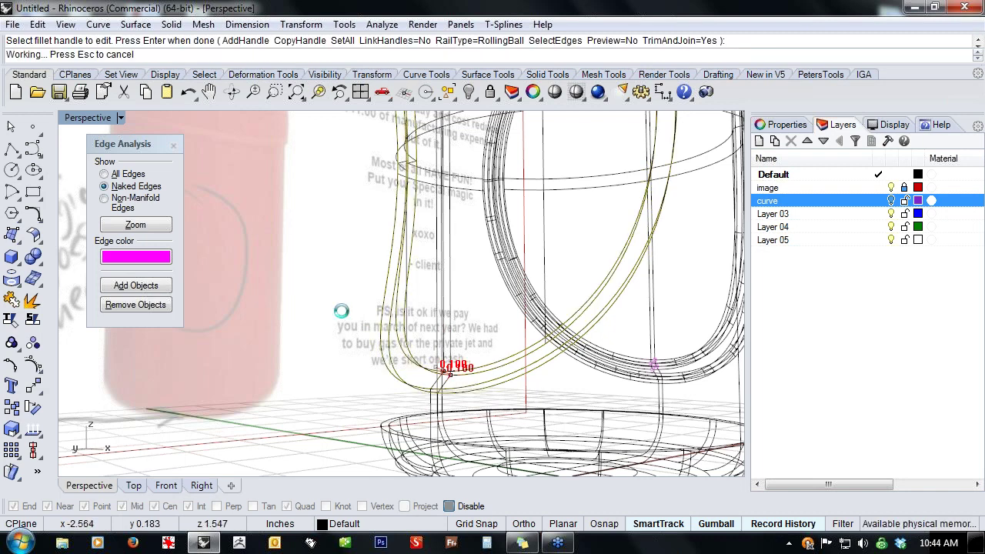
# - Recheck the filleted bottle for naked edges and examine the lower corner of the second recess
pyautogui.moveTo(341, 323); pyautogui.dragTo(413, 394, button='right')
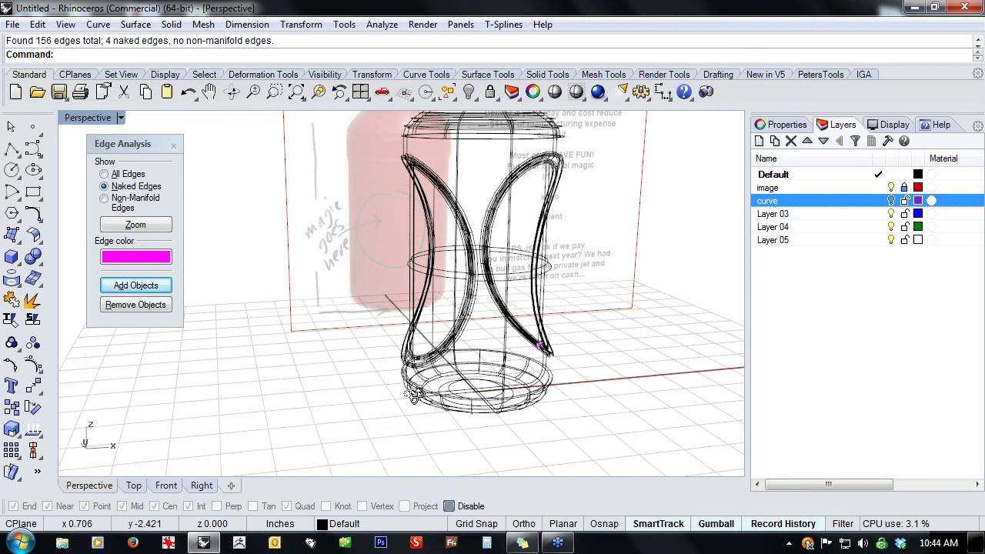
pyautogui.moveTo(413, 395); pyautogui.dragTo(434, 404, button='right')
pyautogui.scroll(7, 400, 361)
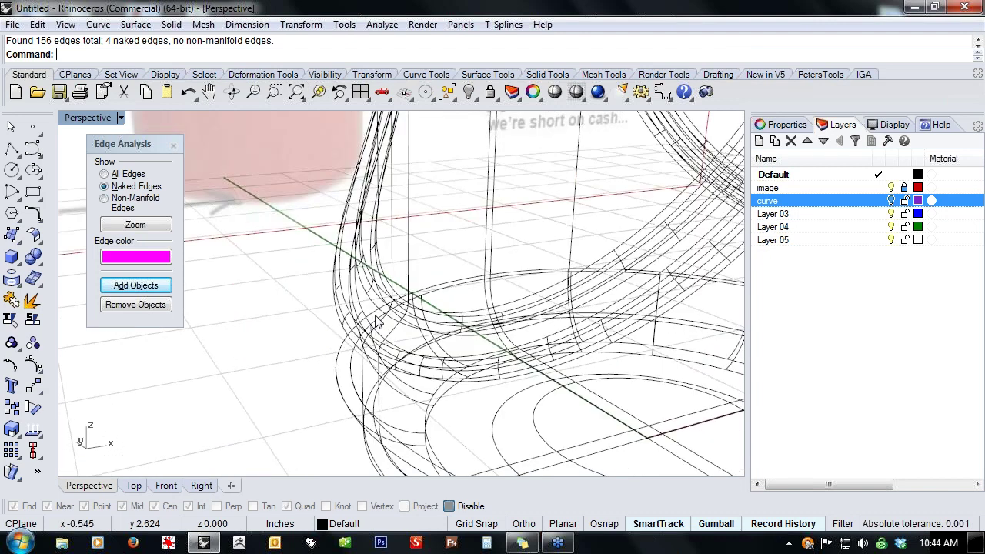
# - Draw a vertical line in the front view from the bottle's base centre, extending past both ends of the bottle
pyautogui.scroll(-6, 375, 315)
pyautogui.moveTo(622, 341); pyautogui.dragTo(550, 359, button='right')
pyautogui.hotkey('ctrl', 'F2')
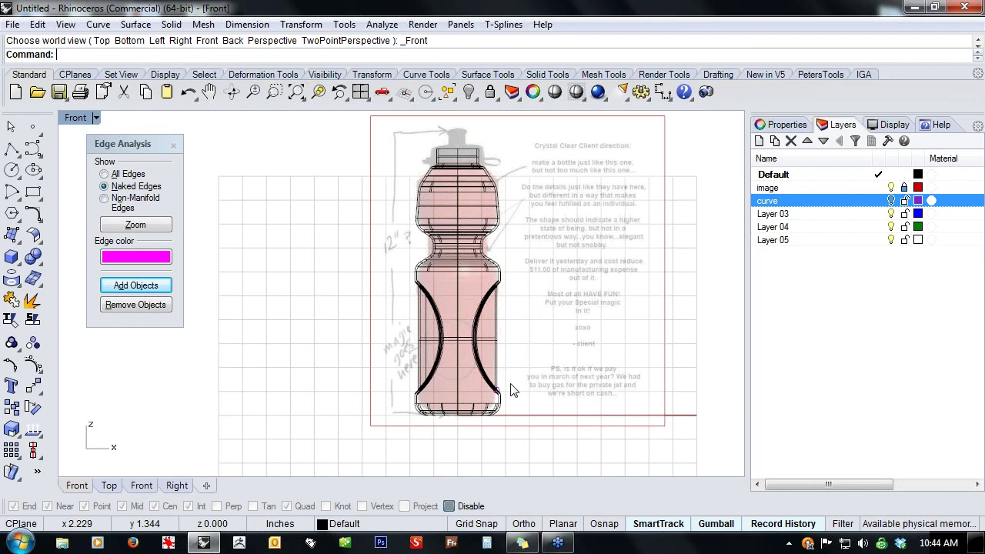
pyautogui.scroll(2, 513, 390)
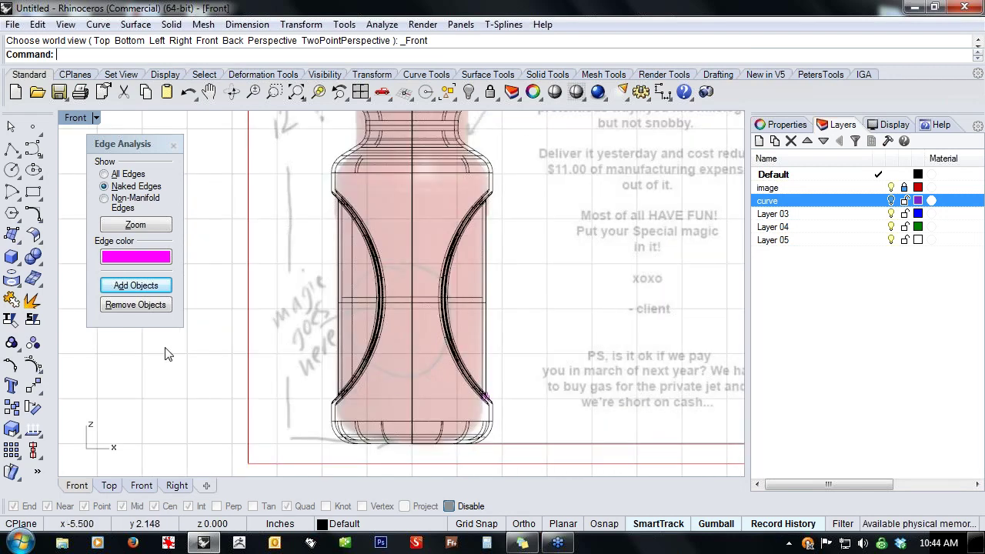
pyautogui.click(15, 155)
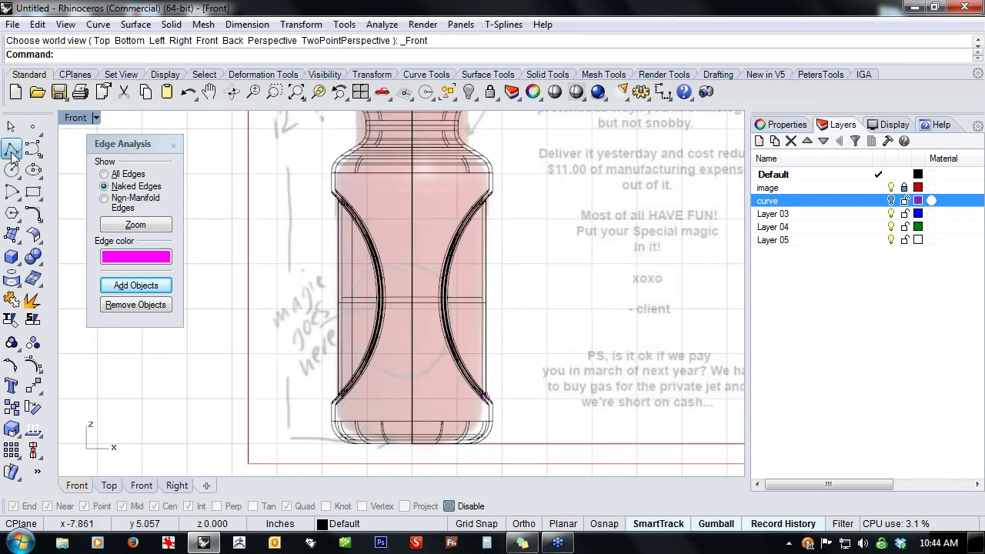
pyautogui.click(78, 157)
pyautogui.keyDown('alt'); pyautogui.click(413, 445); pyautogui.keyUp('alt')
pyautogui.press('alt')
pyautogui.scroll(-9, 409, 439)
pyautogui.keyDown('shift'); pyautogui.click(410, 197); pyautogui.keyUp('shift')
# - Trim away the bottle's right half, which has the flawed recess, using the vertical centre line as the cutting object
pyautogui.moveTo(441, 205); pyautogui.dragTo(389, 221)
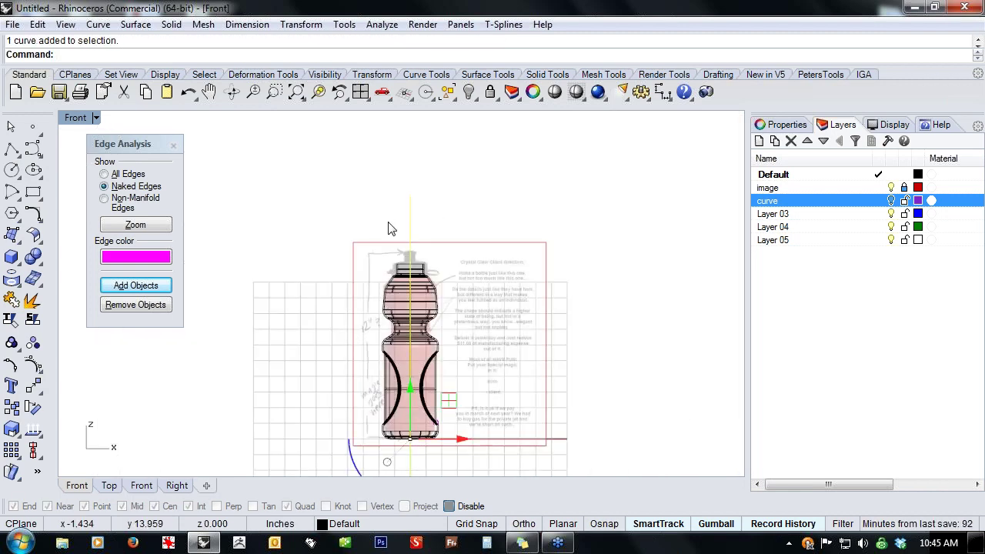
pyautogui.click(13, 322)
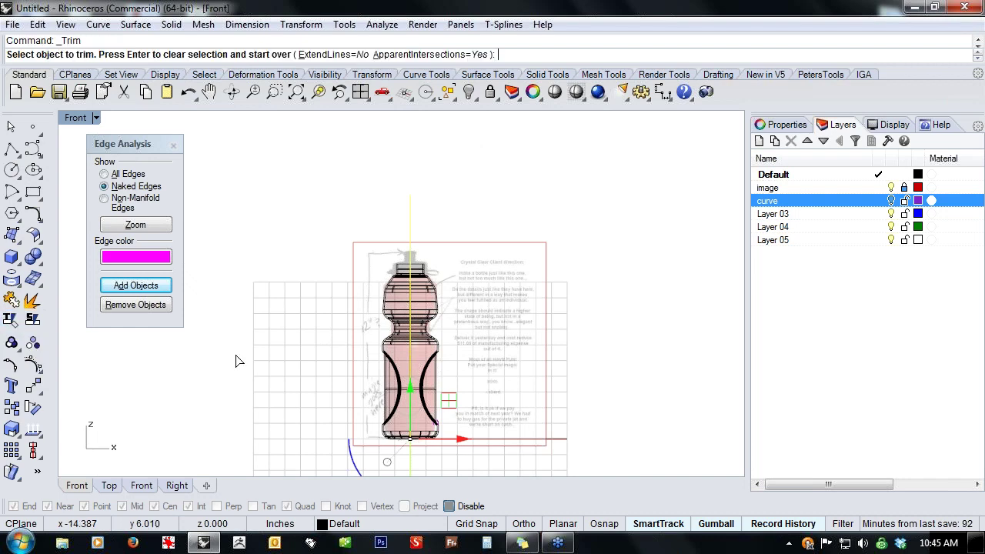
pyautogui.click(435, 356)
pyautogui.press('Return')
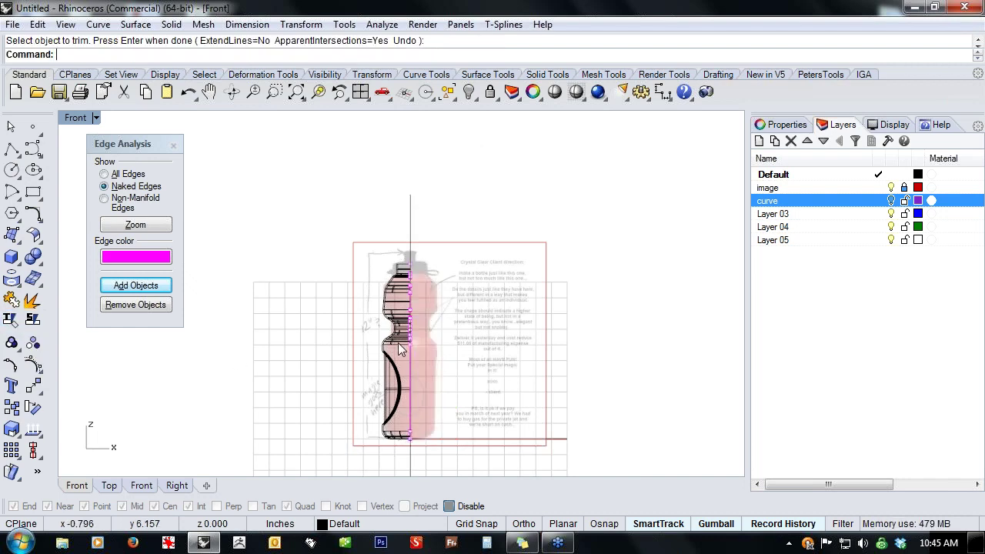
# - Mirror the remaining left half of the bottle across the vertical centre line to rebuild the full body
pyautogui.click(436, 336)
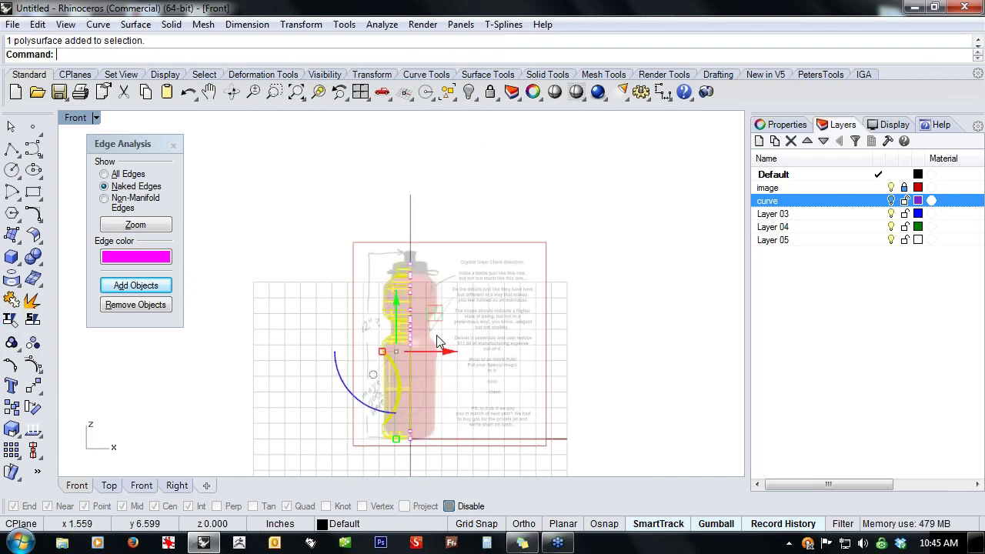
pyautogui.click(37, 390)
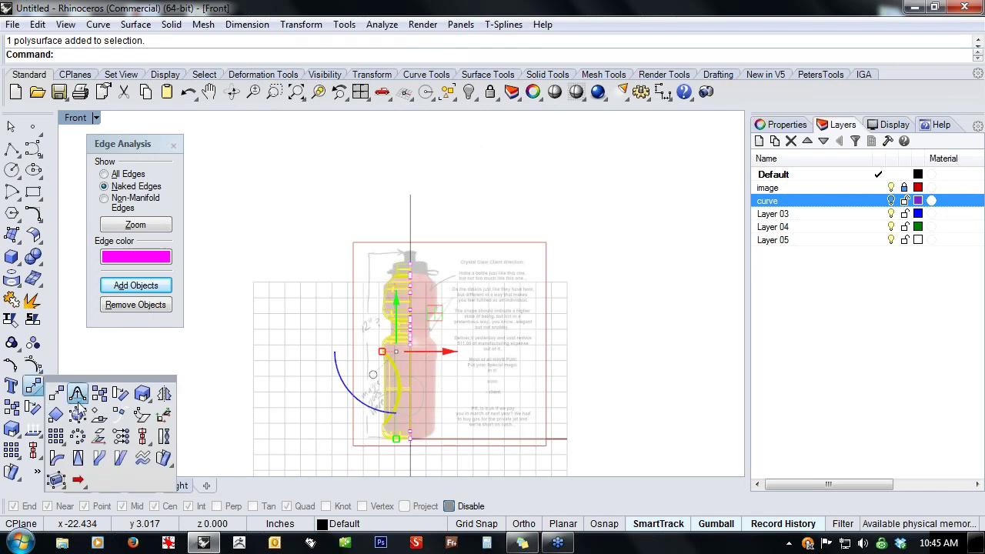
pyautogui.click(164, 395)
pyautogui.click(410, 439)
pyautogui.click(421, 406)
pyautogui.click(479, 343)
# - Join the two bottle halves into one polysurface and check it for naked edges
pyautogui.moveTo(472, 285); pyautogui.dragTo(380, 320)
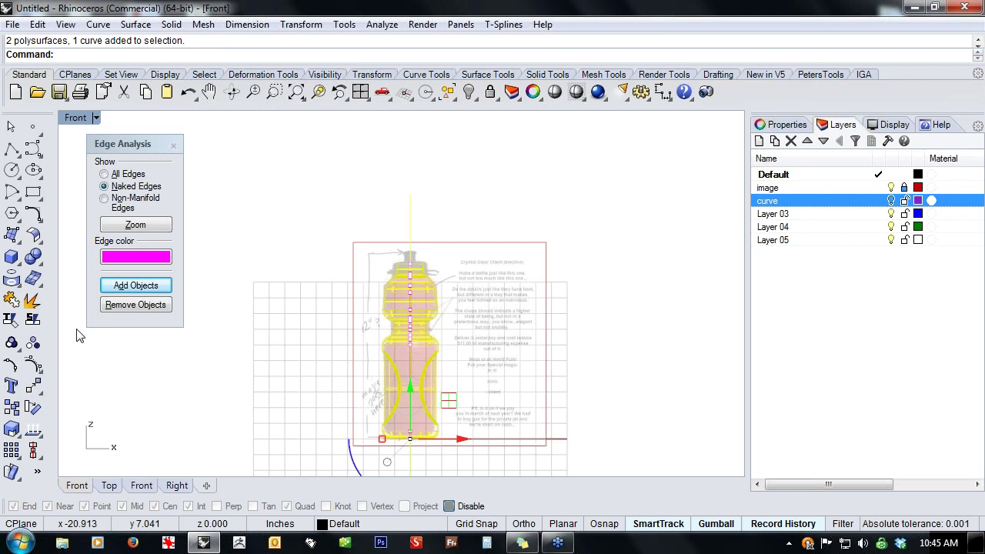
pyautogui.click(11, 300)
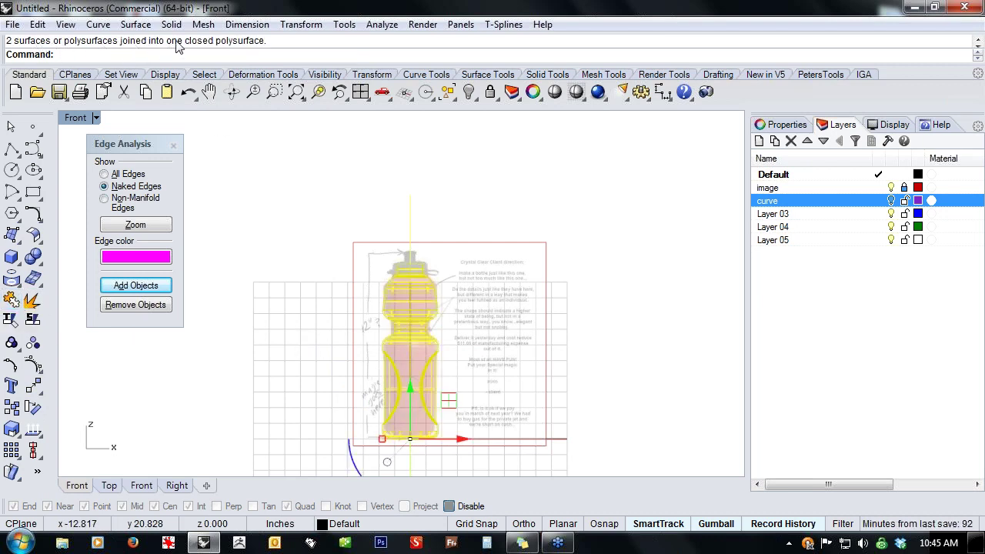
pyautogui.click(145, 285)
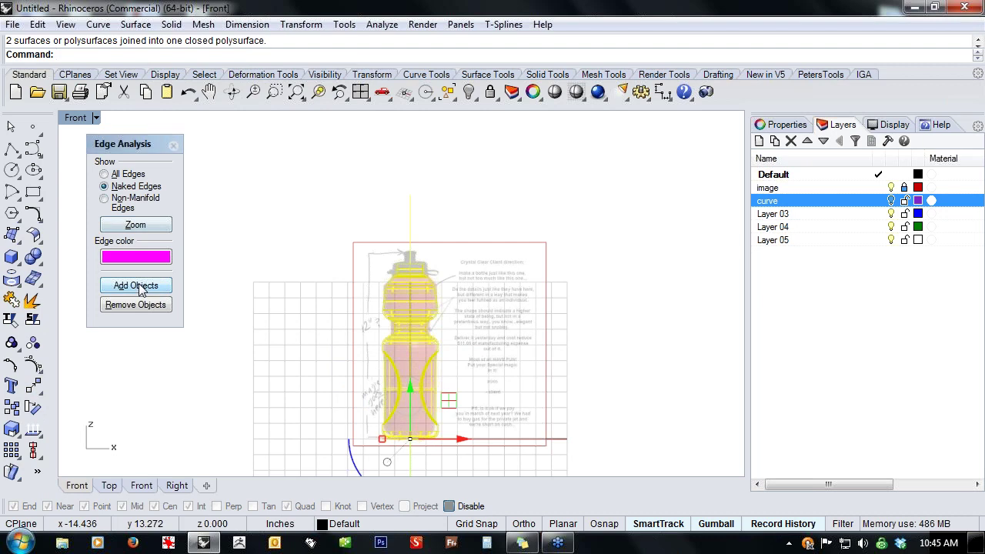
pyautogui.click(353, 367)
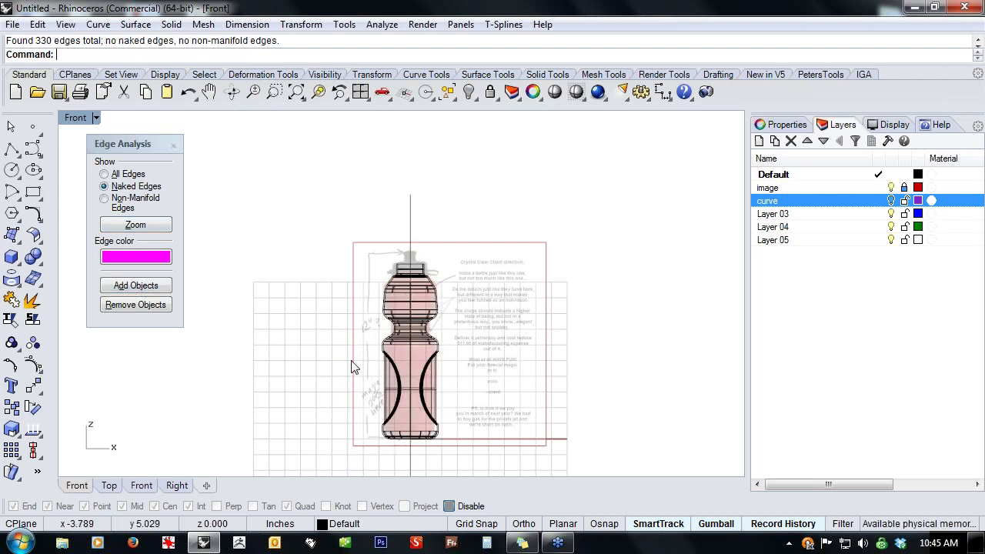
# - Recheck the joined bottle for naked edges in the perspective view
pyautogui.scroll(1, 353, 367)
pyautogui.write('P')
pyautogui.press('Return')
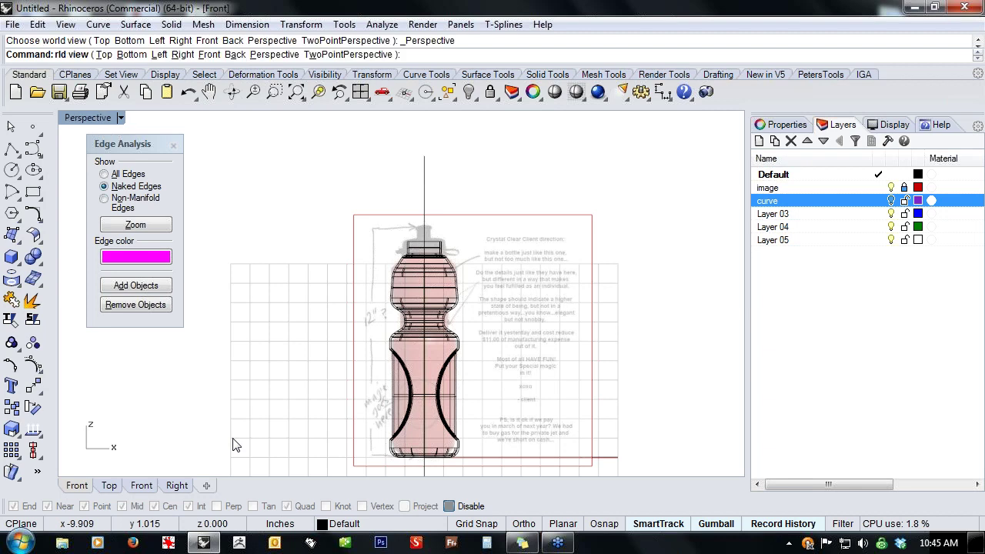
pyautogui.moveTo(477, 335); pyautogui.dragTo(389, 356, button='right')
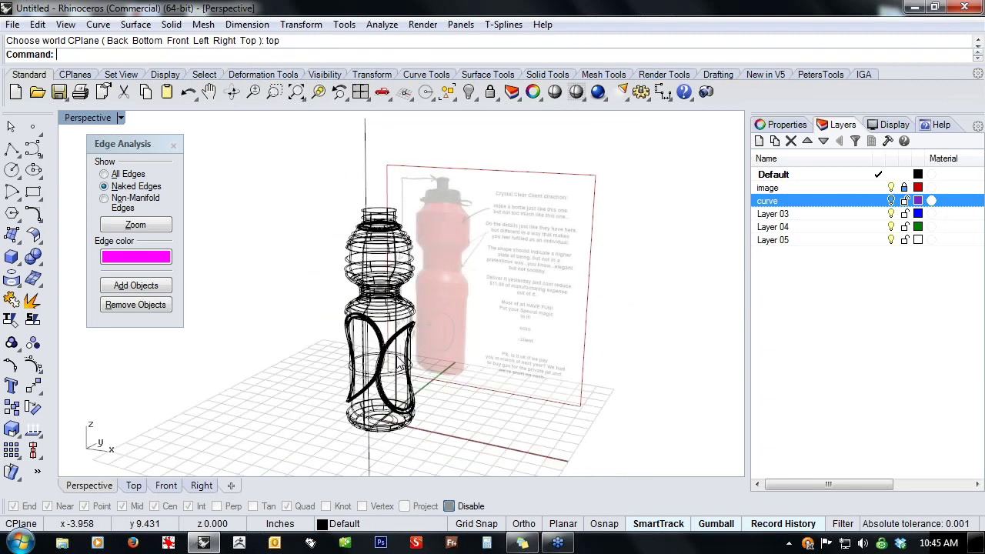
pyautogui.click(389, 356)
pyautogui.click(455, 359)
pyautogui.click(400, 336)
pyautogui.click(139, 287)
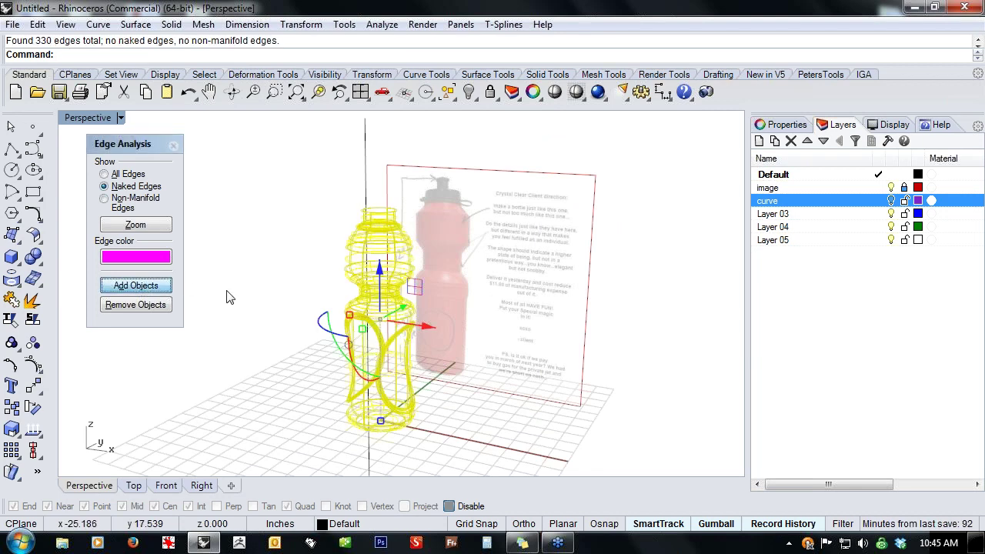
pyautogui.click(279, 322)
# - Display the perspective view shaded and examine the bottle's open neck up close
pyautogui.moveTo(319, 331); pyautogui.dragTo(554, 97, button='right')
pyautogui.middleClick(498, 212)
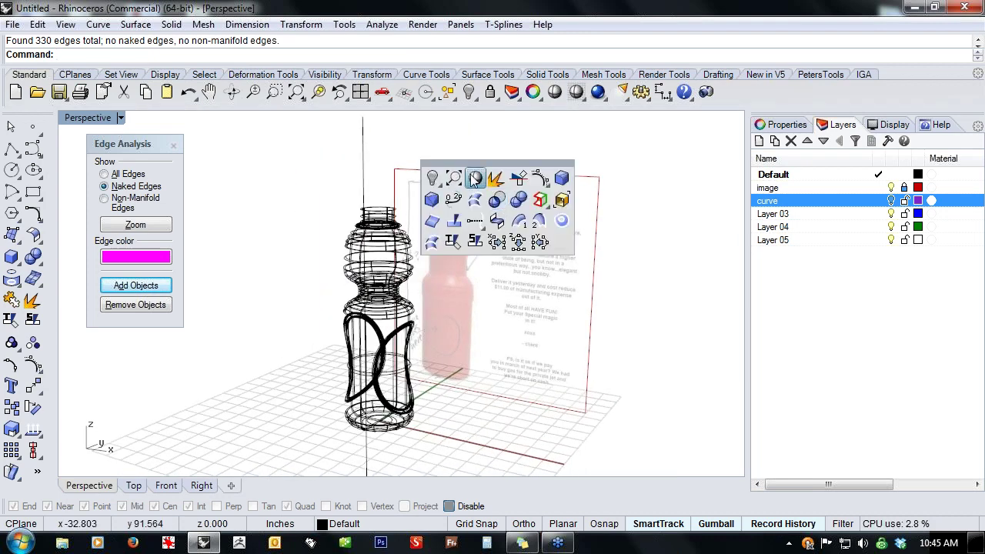
pyautogui.click(476, 178)
pyautogui.moveTo(462, 384)
pyautogui.keyDown('shift'); pyautogui.mouseDown(button='right')
pyautogui.moveTo(474, 371)
pyautogui.moveTo(285, 346)
pyautogui.moveTo(369, 223)
pyautogui.moveTo(468, 382)
pyautogui.moveTo(530, 376)
pyautogui.moveTo(508, 370)
pyautogui.mouseUp(button='right'); pyautogui.keyUp('shift')
pyautogui.scroll(3, 427, 235)
pyautogui.scroll(7, 427, 235)
pyautogui.moveTo(427, 257); pyautogui.dragTo(505, 305, button='right')
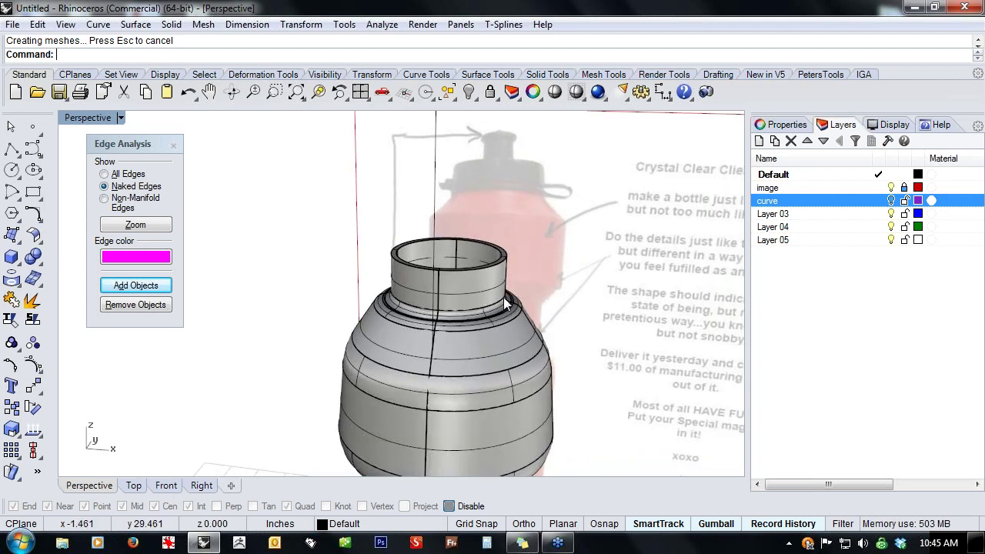
pyautogui.scroll(5, 472, 269)
pyautogui.moveTo(472, 269); pyautogui.dragTo(425, 291, button='right')
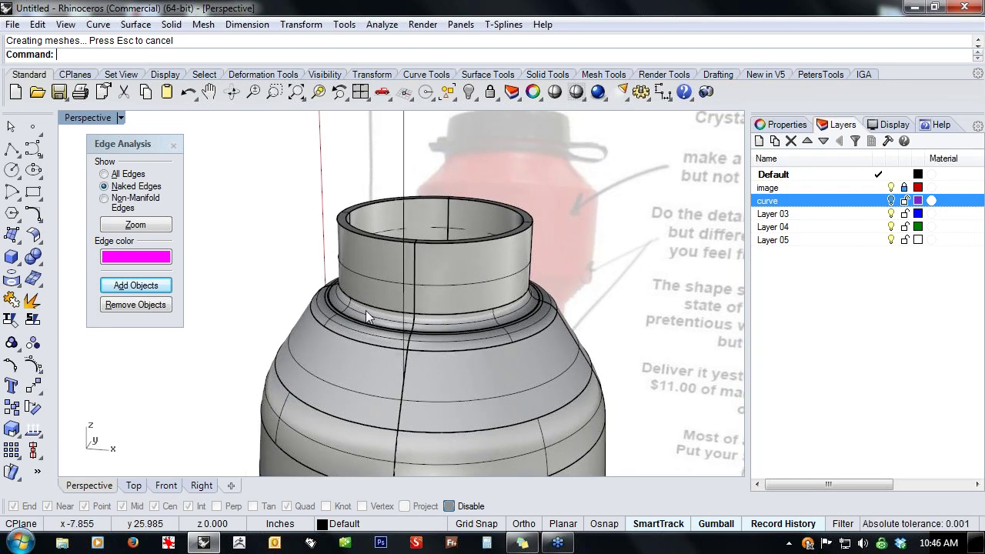
# - Extrude the circular edges at the base of the neck's outer wall upward about 0.64 in to form a collar
pyautogui.click(376, 308)
pyautogui.keyDown('ctrl'); pyautogui.keyDown('shift'); pyautogui.click(441, 312); pyautogui.keyUp('shift'); pyautogui.keyUp('ctrl')
pyautogui.moveTo(564, 336); pyautogui.dragTo(497, 236, button='right')
pyautogui.scroll(4, 519, 321)
pyautogui.moveTo(495, 232); pyautogui.dragTo(494, 230)
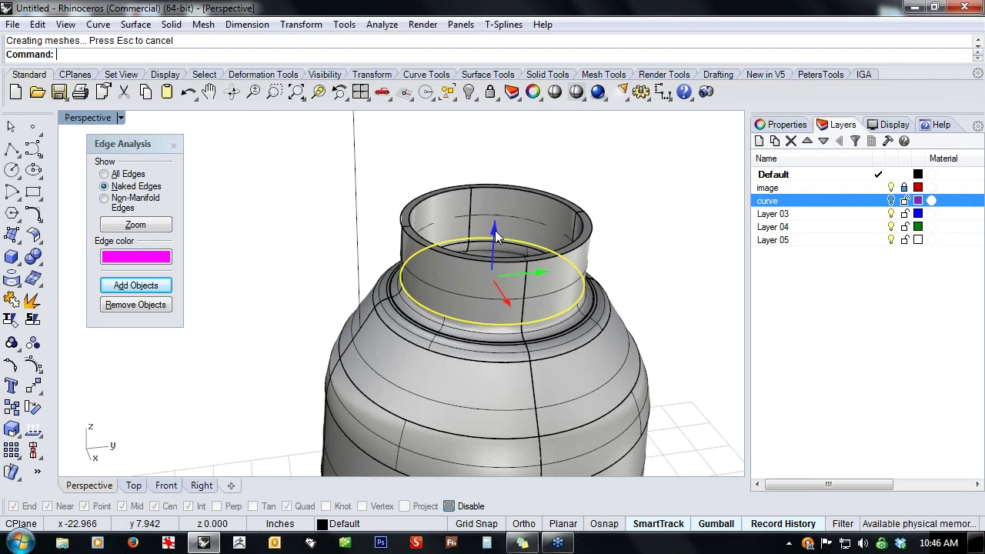
pyautogui.moveTo(495, 228); pyautogui.dragTo(512, 175)
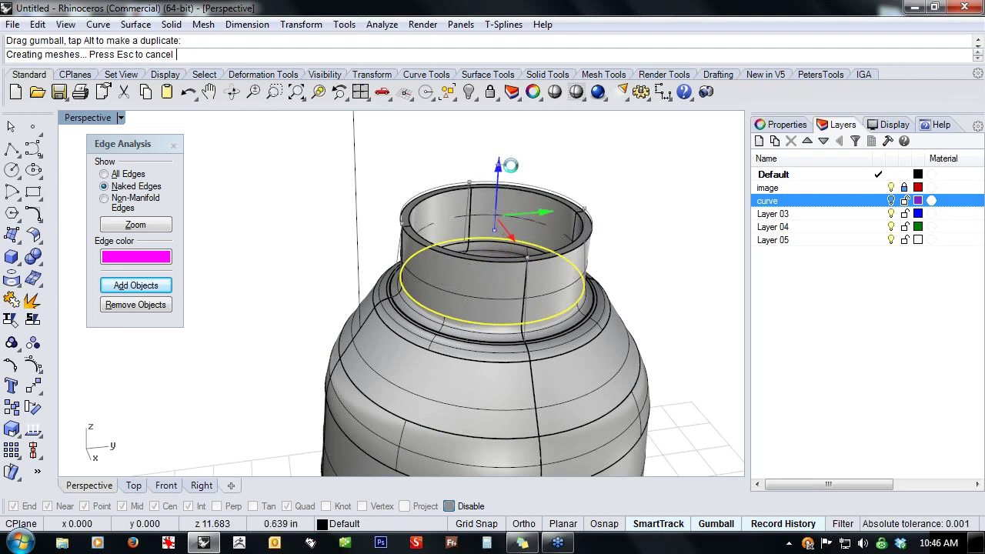
pyautogui.press('Escape')
# - Select all the extruded collar surfaces around the bottle's neck
pyautogui.click(508, 180)
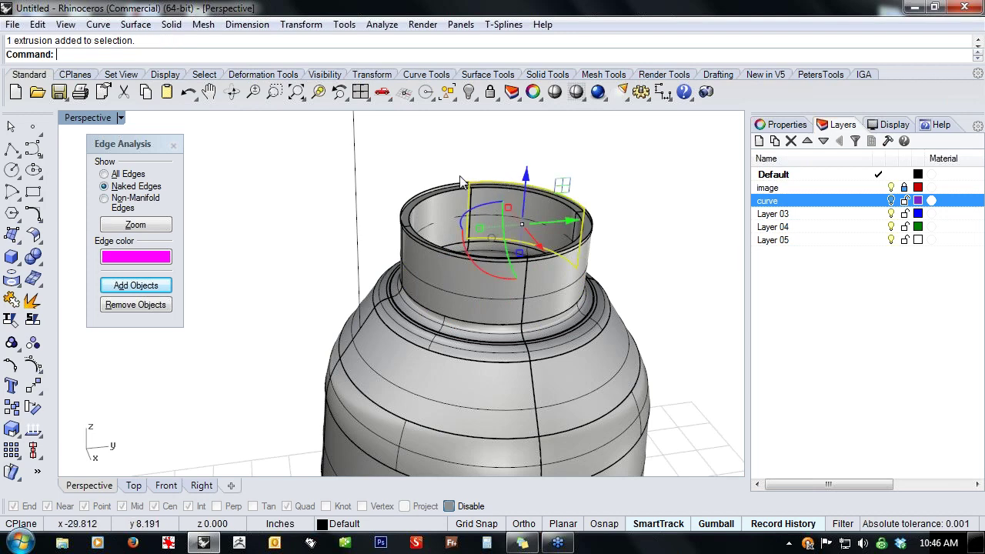
pyautogui.click(498, 264)
pyautogui.moveTo(340, 154); pyautogui.dragTo(667, 374)
# - Lift the collar surfaces about 0.69 in above the neck, examine them, and undo the move
pyautogui.moveTo(499, 204); pyautogui.dragTo(500, 127)
pyautogui.moveTo(637, 324); pyautogui.dragTo(551, 337, button='right')
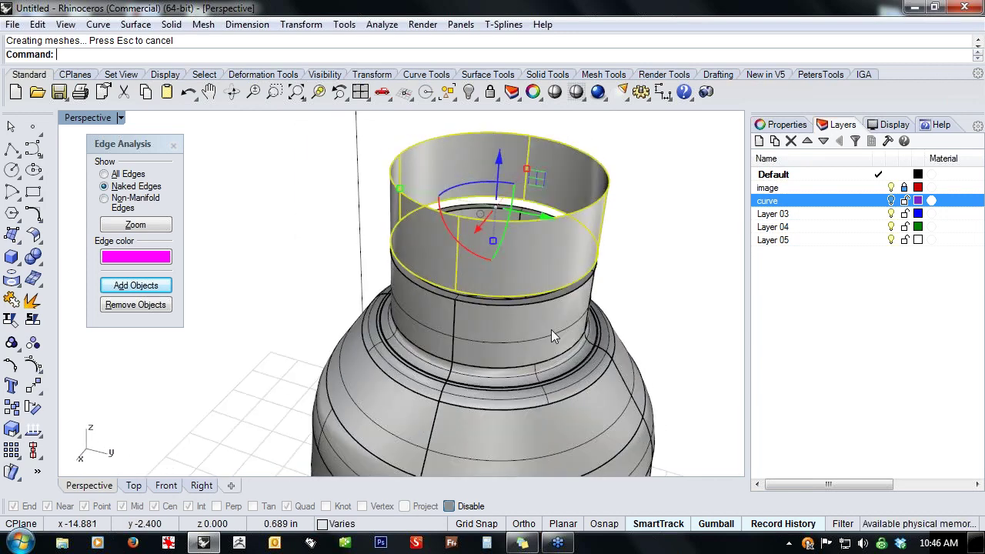
pyautogui.moveTo(510, 363); pyautogui.dragTo(497, 262, button='right')
pyautogui.hotkey('ctrl', 'z')
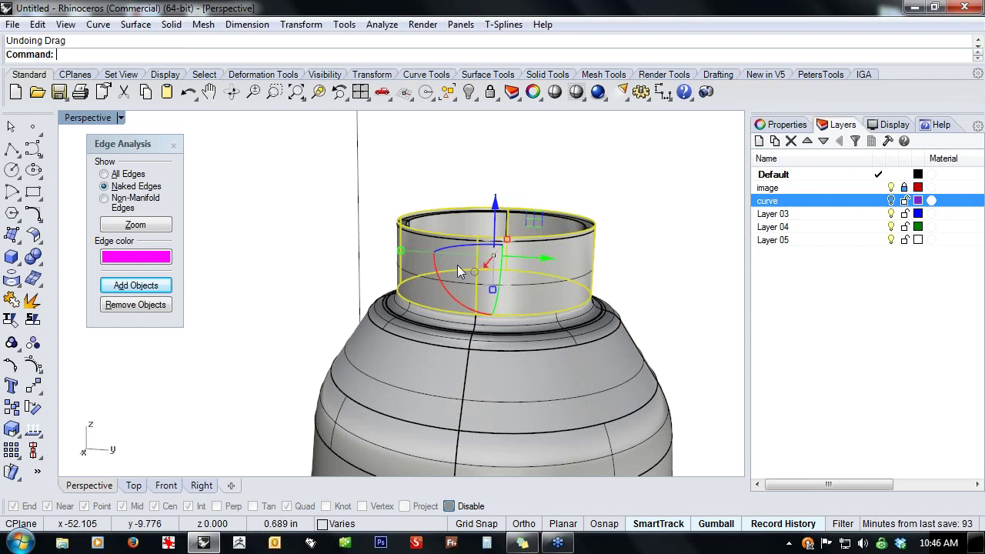
# - Join the collar surfaces and close their open ends with Cap to form a solid lid
pyautogui.click(11, 303)
pyautogui.click(339, 285)
pyautogui.moveTo(338, 285); pyautogui.dragTo(324, 292, button='right')
pyautogui.scroll(3, 409, 216)
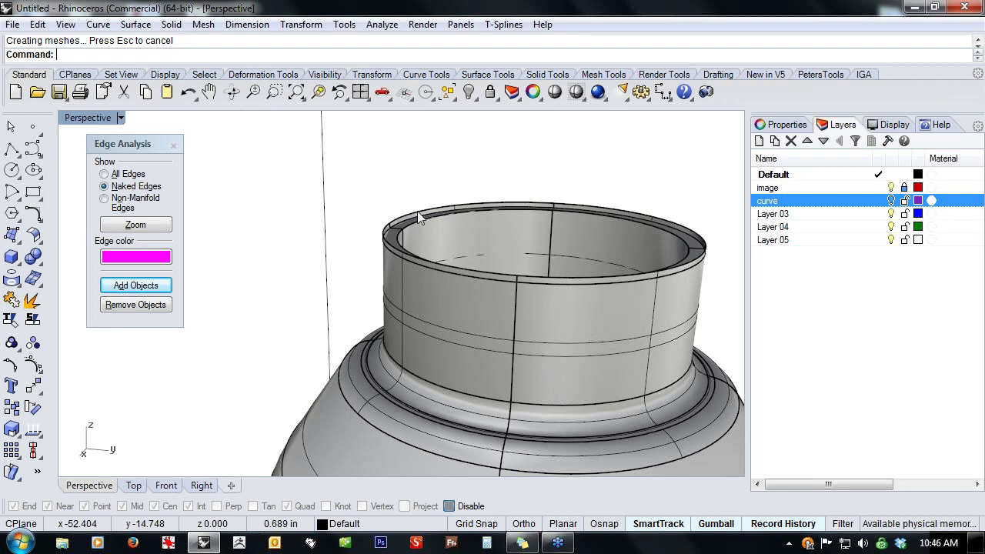
pyautogui.click(409, 216)
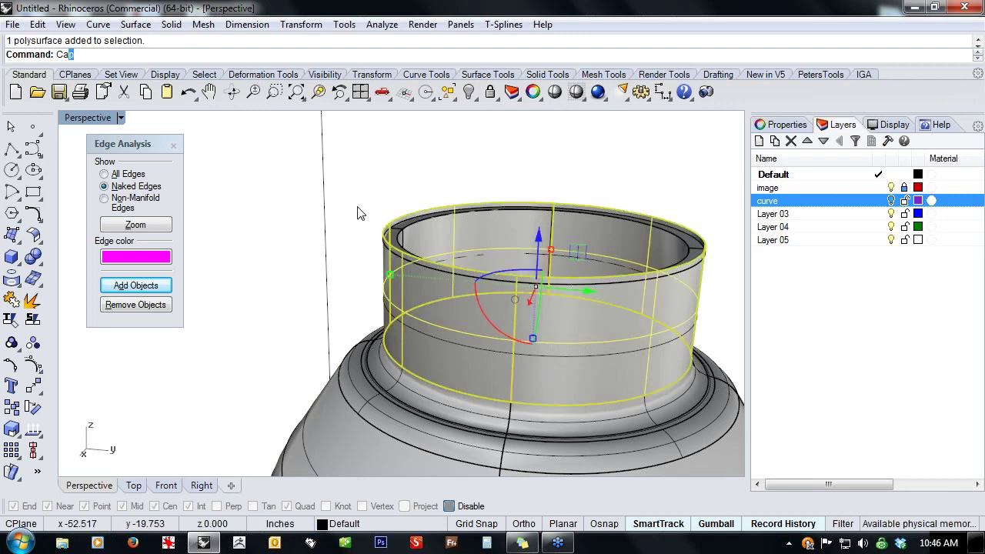
pyautogui.press('Return')
pyautogui.click(300, 205)
pyautogui.scroll(-4, 310, 229)
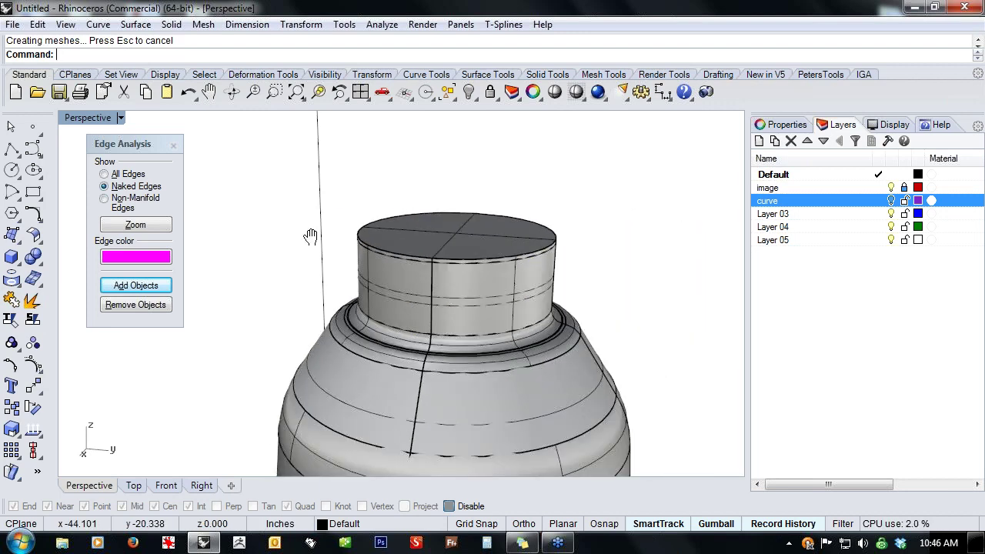
# - Scale the lid solid up slightly in all directions so it is wider than the neck
pyautogui.click(461, 326)
pyautogui.moveTo(455, 334); pyautogui.dragTo(455, 336)
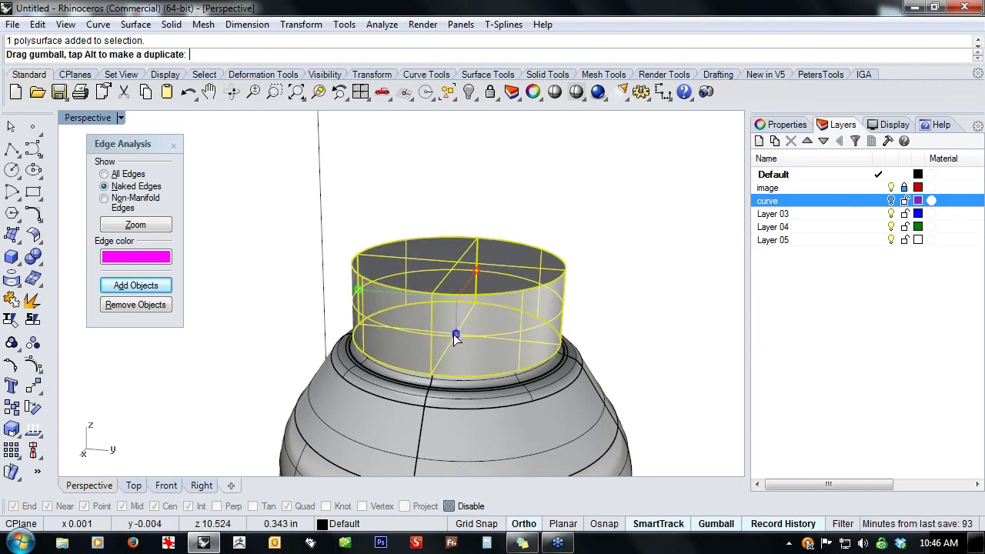
pyautogui.moveTo(454, 336); pyautogui.dragTo(451, 336)
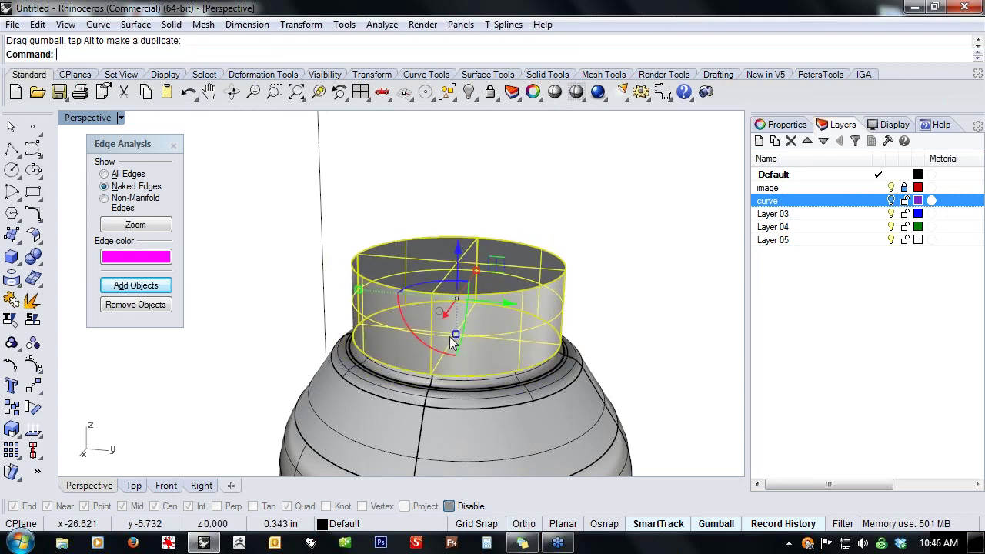
pyautogui.click(254, 371)
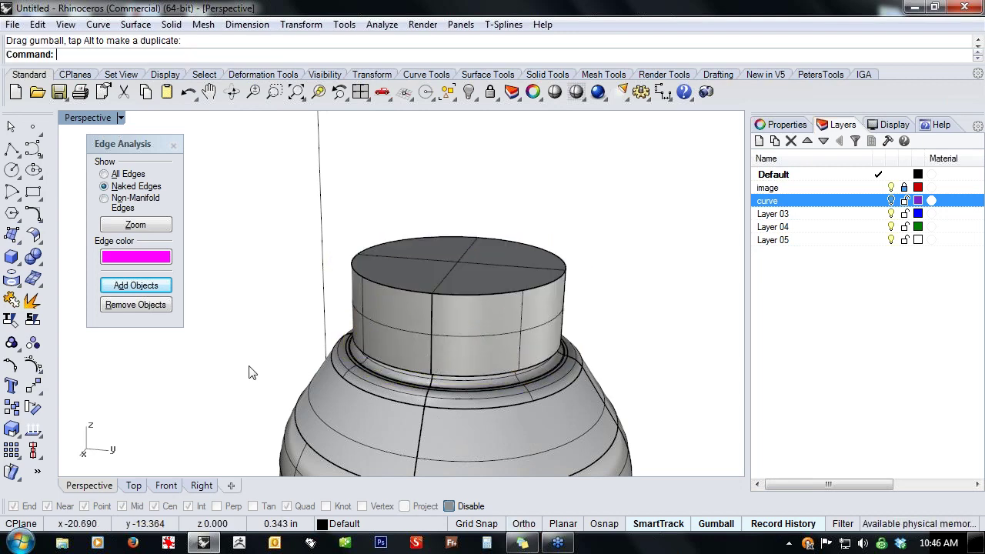
# - Enlarge the lid uniformly in the front view to bring it closer to the cap width in the reference image
pyautogui.click(165, 485)
pyautogui.scroll(5, 442, 318)
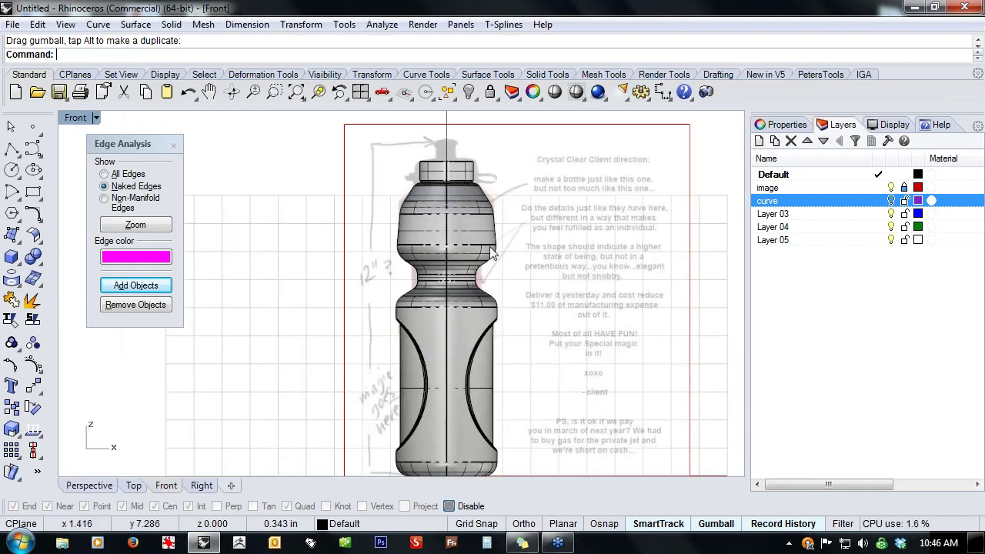
pyautogui.moveTo(441, 317); pyautogui.dragTo(443, 261, button='right')
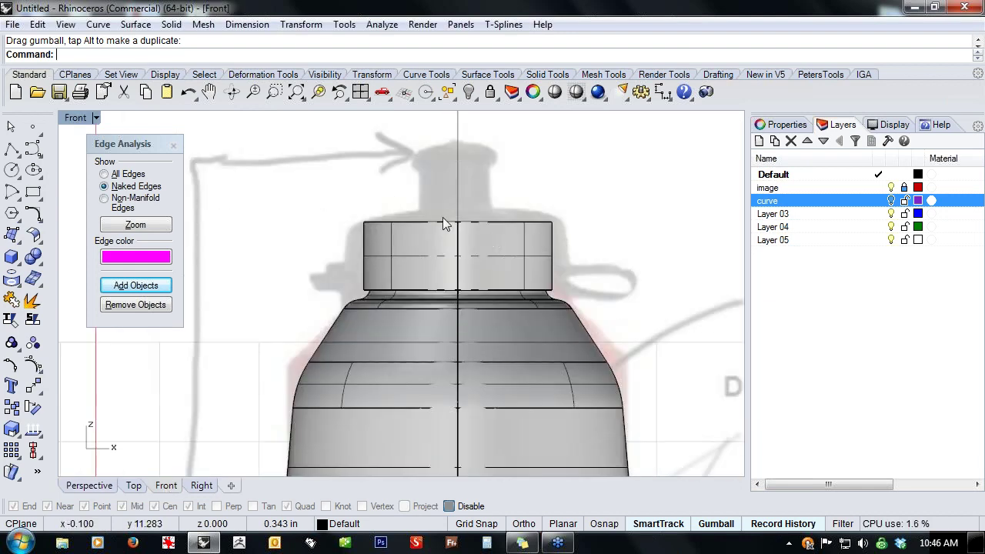
pyautogui.click(369, 251)
pyautogui.moveTo(457, 290); pyautogui.dragTo(459, 297)
pyautogui.click(294, 271)
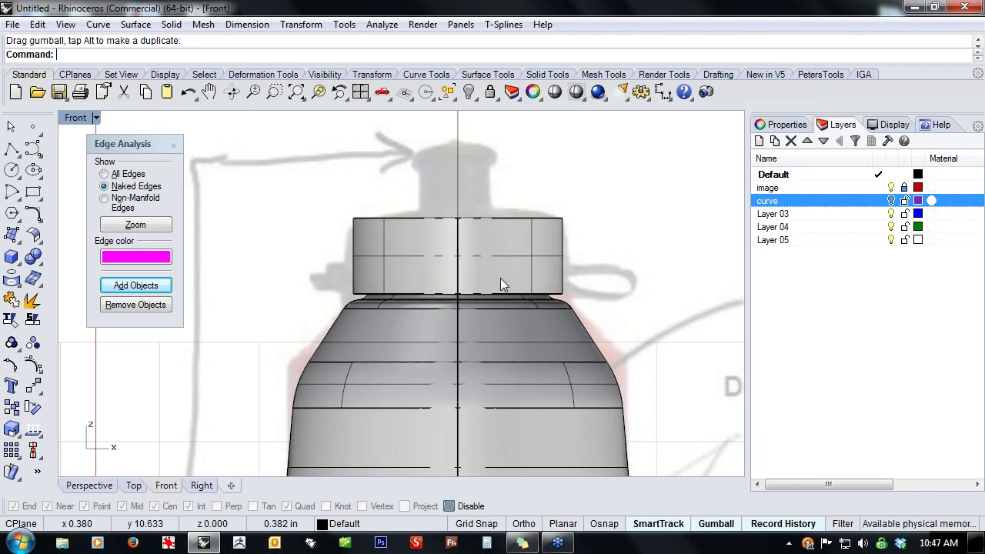
# - Hide the bottle body in the perspective view and bring the isolated lid's underside into view
pyautogui.click(89, 485)
pyautogui.scroll(3, 453, 352)
pyautogui.keyDown('shift'); pyautogui.moveTo(454, 362); pyautogui.dragTo(429, 372, button='right'); pyautogui.keyUp('shift')
pyautogui.scroll(-5, 427, 361)
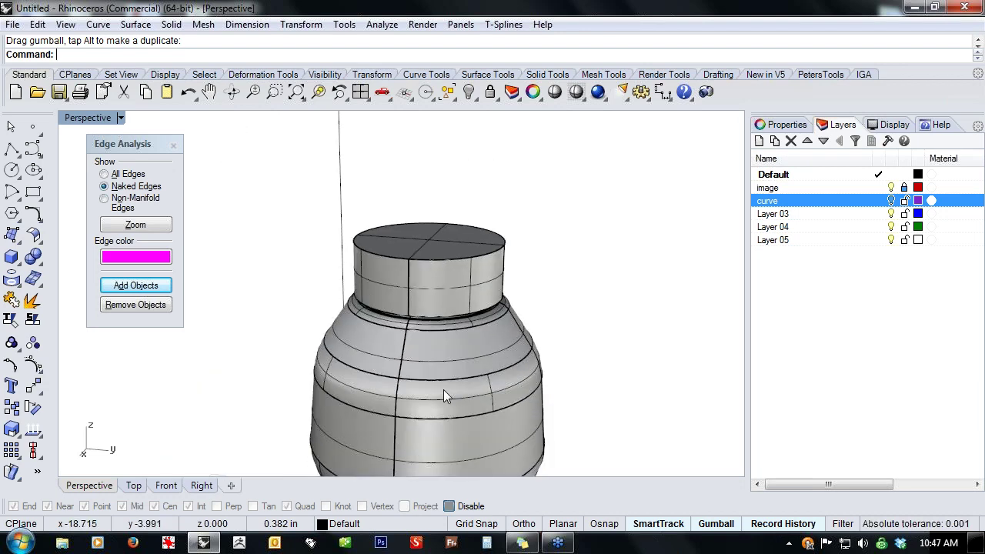
pyautogui.click(443, 389)
pyautogui.write('Hide')
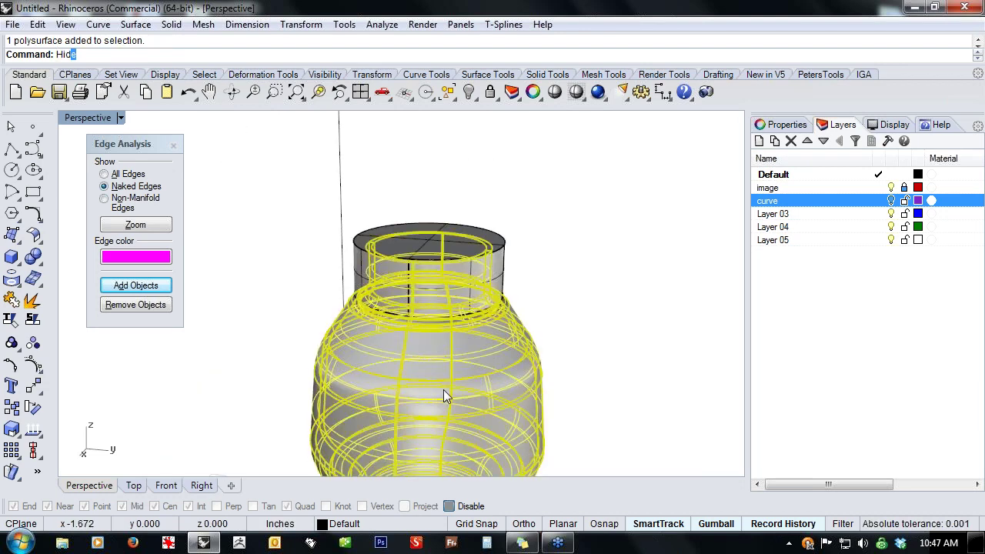
pyautogui.press('Return')
pyautogui.moveTo(443, 391); pyautogui.dragTo(470, 157, button='right')
pyautogui.scroll(6, 424, 232)
pyautogui.keyDown('shift'); pyautogui.moveTo(426, 251); pyautogui.dragTo(403, 298, button='right'); pyautogui.keyUp('shift')
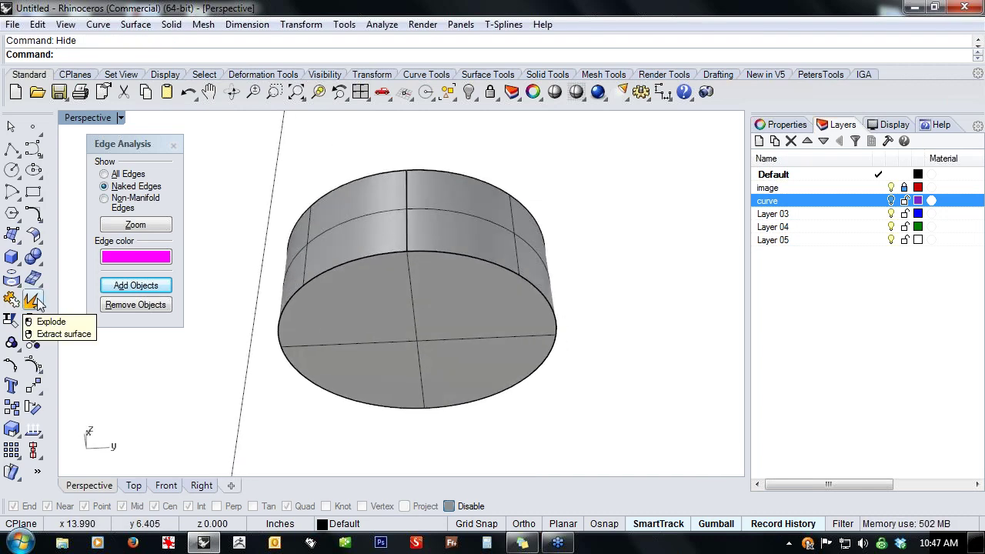
# - Extract a copy of the lid's flat bottom face with Extract Surface, using Copy=Yes
pyautogui.moveTo(436, 278); pyautogui.dragTo(635, 327, button='right')
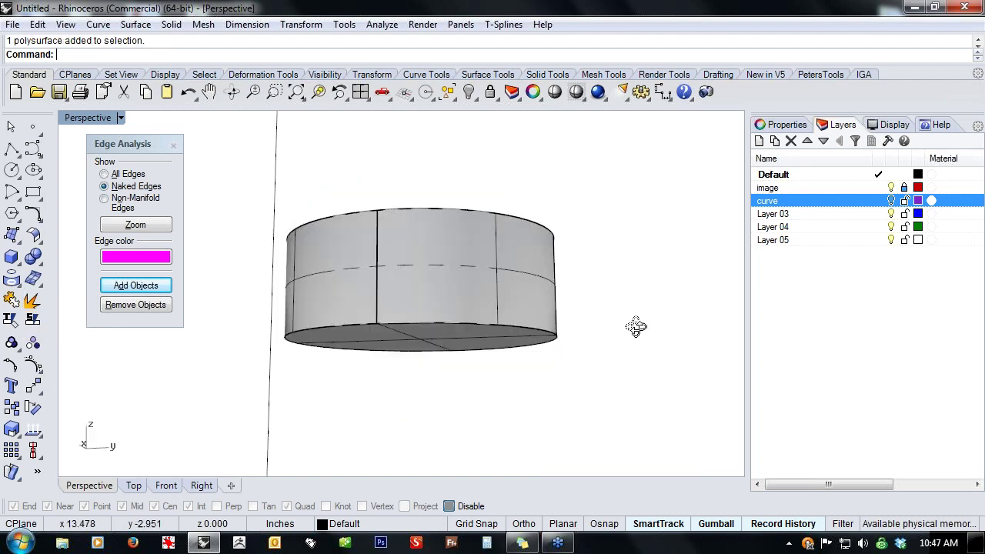
pyautogui.moveTo(517, 391); pyautogui.dragTo(413, 327, button='right')
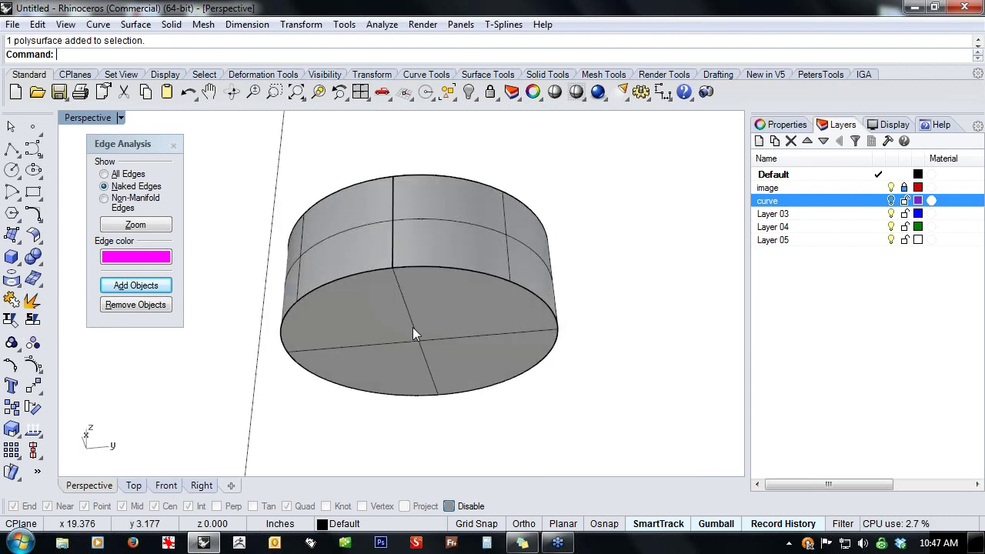
pyautogui.rightClick(33, 305)
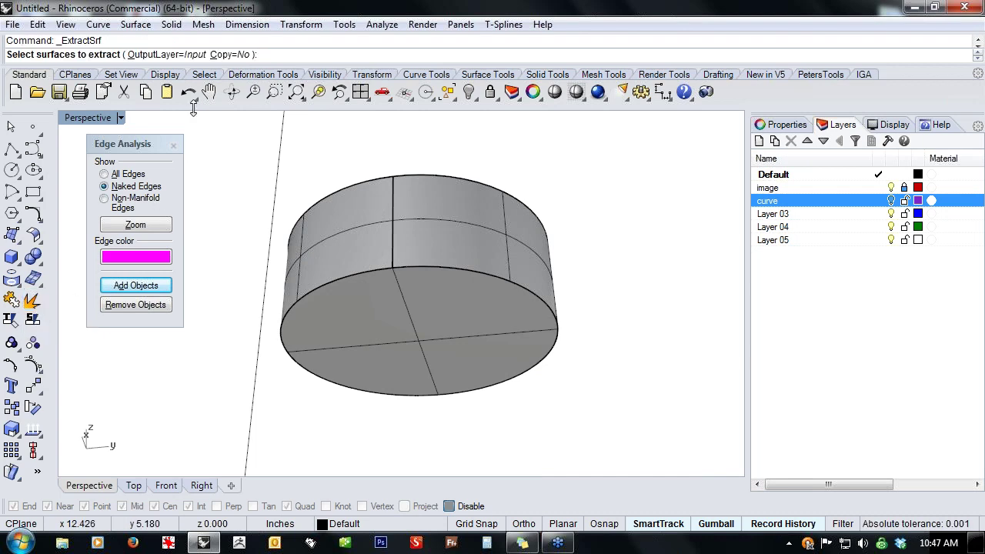
pyautogui.click(231, 54)
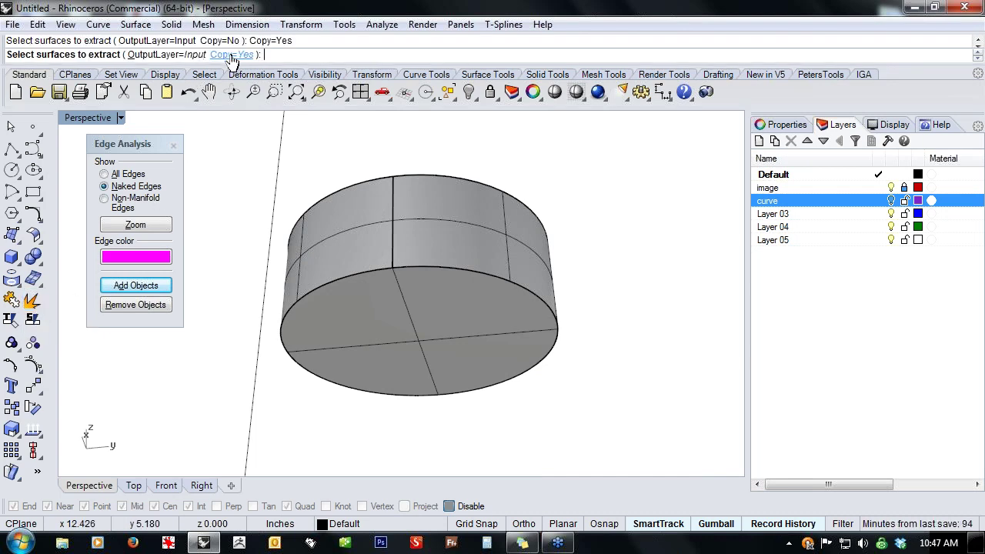
pyautogui.click(423, 336)
pyautogui.press('Return')
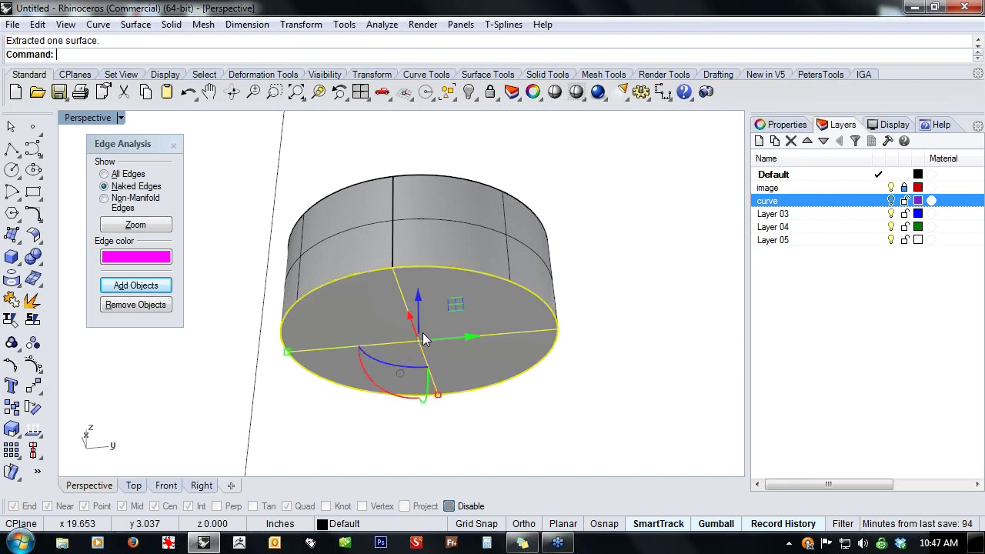
# - Scale the copied bottom disc up slightly so it extends just beyond the lid's side wall
pyautogui.moveTo(287, 352); pyautogui.dragTo(280, 350)
pyautogui.press('Escape')
pyautogui.moveTo(280, 350); pyautogui.dragTo(280, 411, button='right')
# - Extrude the enlarged disc vertically into a thin solid rim around the lid's base
pyautogui.click(275, 396)
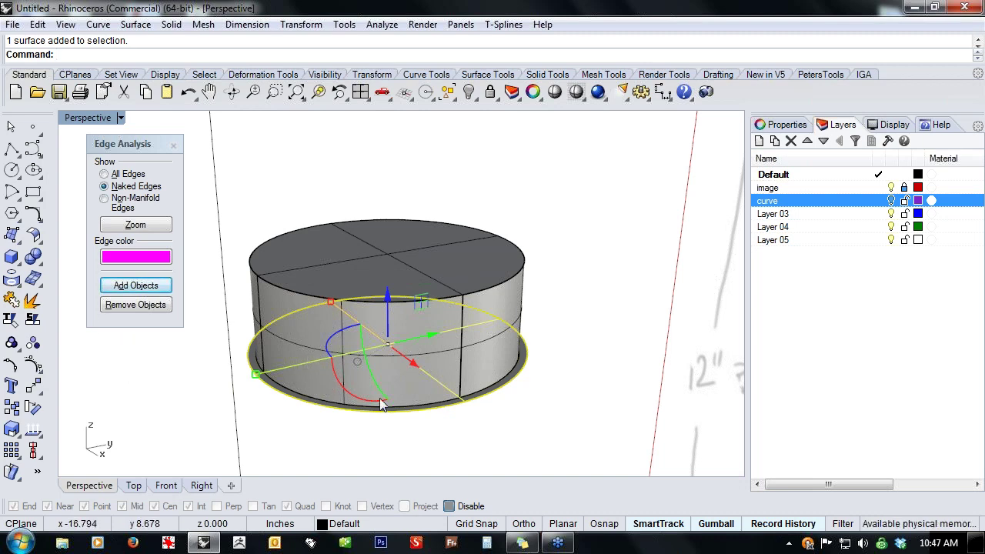
pyautogui.moveTo(387, 295); pyautogui.dragTo(391, 280)
pyautogui.click(492, 417)
pyautogui.moveTo(491, 417); pyautogui.dragTo(454, 397, button='right')
# - Combine the rim and the lid with Boolean Union and check the merged underside
pyautogui.click(407, 397)
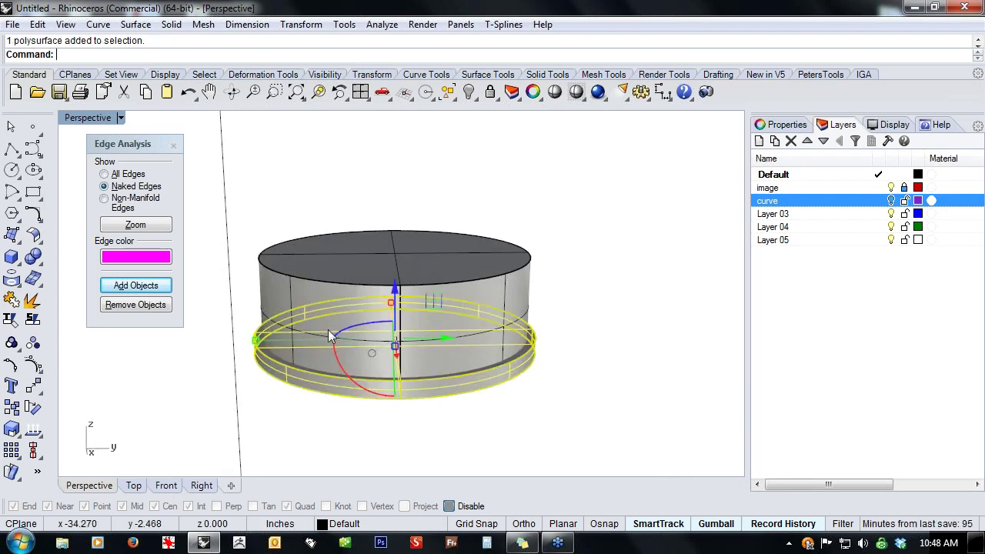
pyautogui.keyDown('shift'); pyautogui.click(330, 332); pyautogui.keyUp('shift')
pyautogui.click(34, 260)
pyautogui.moveTo(350, 428); pyautogui.dragTo(338, 277, button='right')
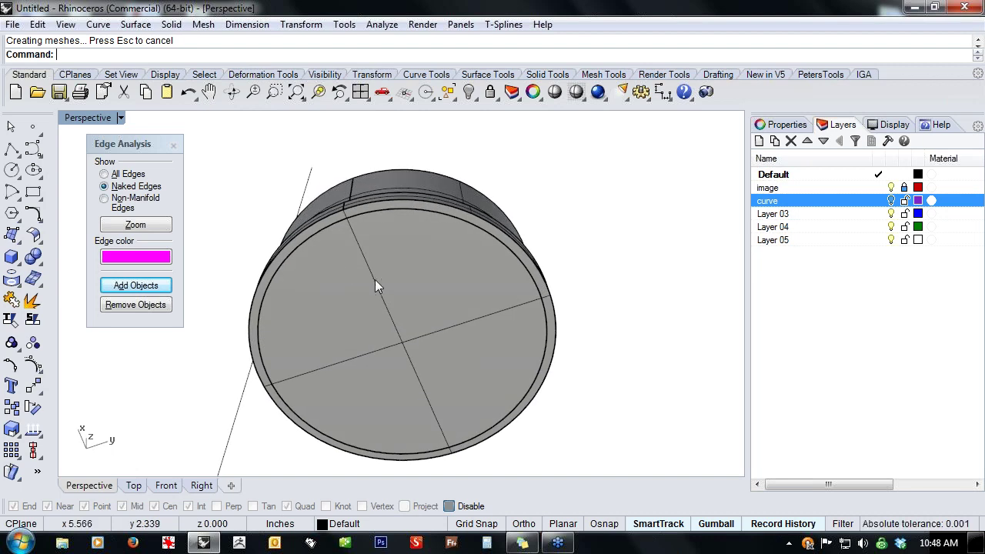
pyautogui.click(377, 265)
pyautogui.click(585, 213)
pyautogui.scroll(2, 364, 217)
pyautogui.scroll(2, 344, 201)
pyautogui.click(343, 201)
pyautogui.scroll(-3, 416, 200)
pyautogui.click(566, 192)
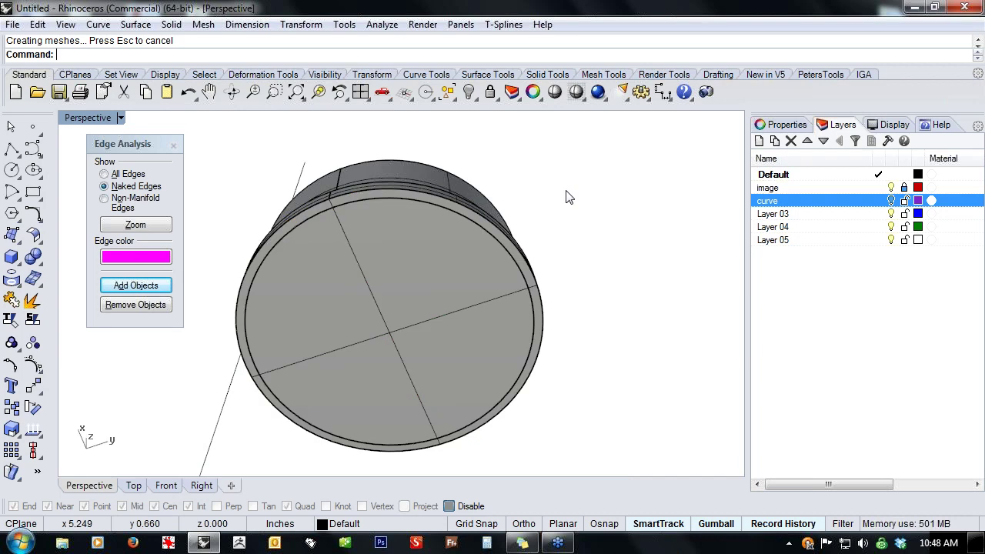
# - Extract the two flat underside faces of the lid with Copy=No and delete them to open the inside
pyautogui.middleClick(568, 198)
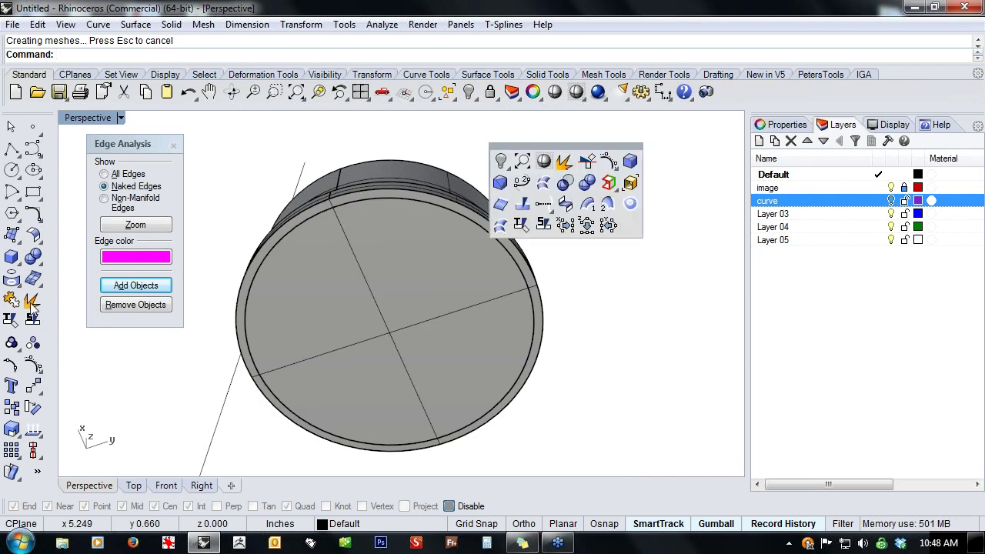
pyautogui.rightClick(560, 166)
pyautogui.click(243, 55)
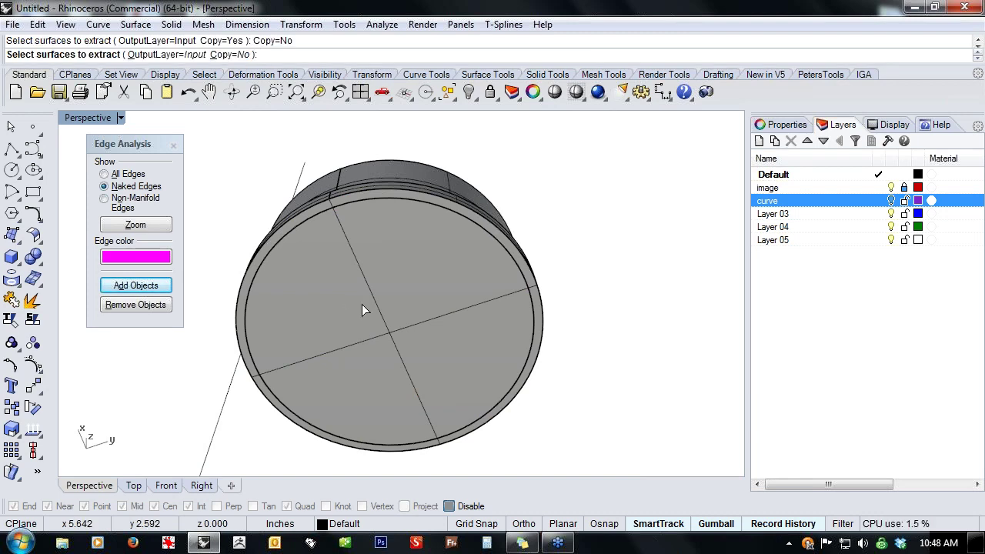
pyautogui.click(361, 304)
pyautogui.click(351, 203)
pyautogui.press('Return')
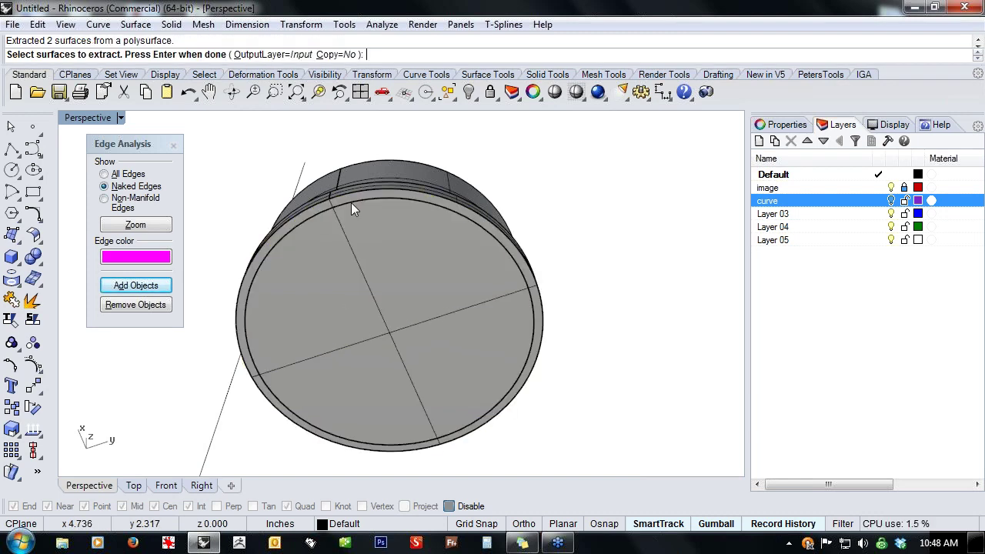
pyautogui.press('Delete')
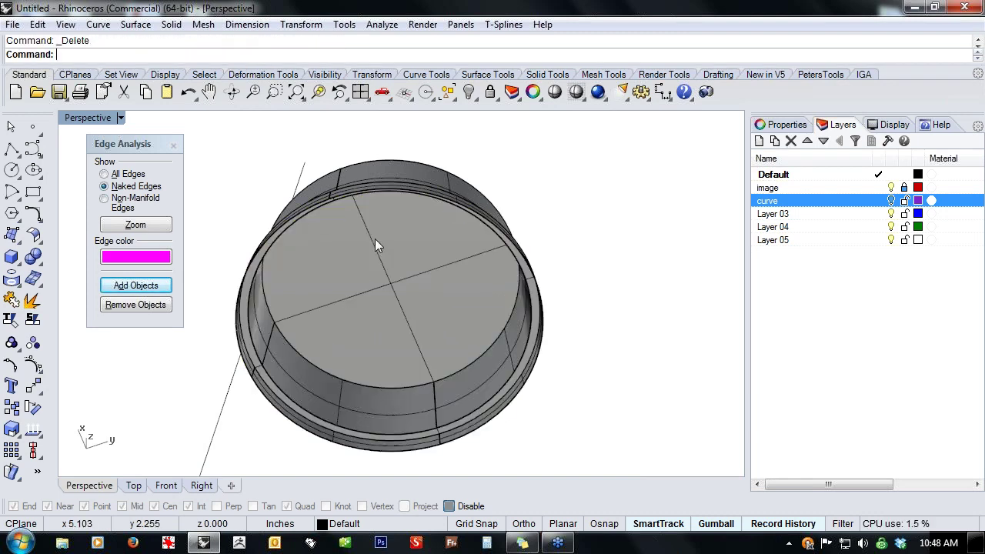
# - Cap the opened lid's planar edges
pyautogui.click(352, 293)
pyautogui.write('Ca')
pyautogui.click(653, 287)
pyautogui.moveTo(654, 288); pyautogui.dragTo(450, 459, button='right')
# - Create a center-based box about 0.44 in wide and 0.76 in tall on the lid's front, centered where wall and rim meet
pyautogui.click(167, 485)
pyautogui.scroll(-3, 515, 264)
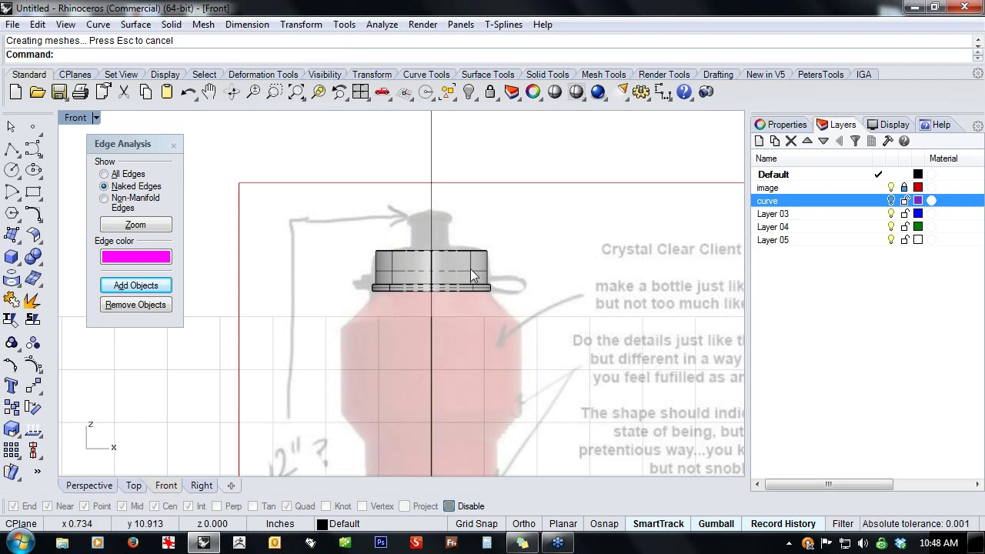
pyautogui.scroll(5, 416, 283)
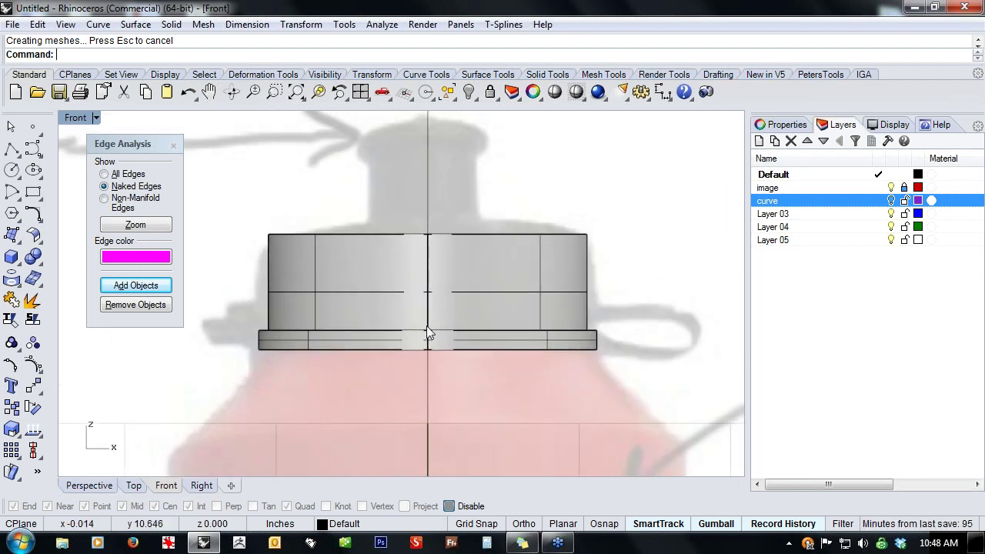
pyautogui.click(16, 261)
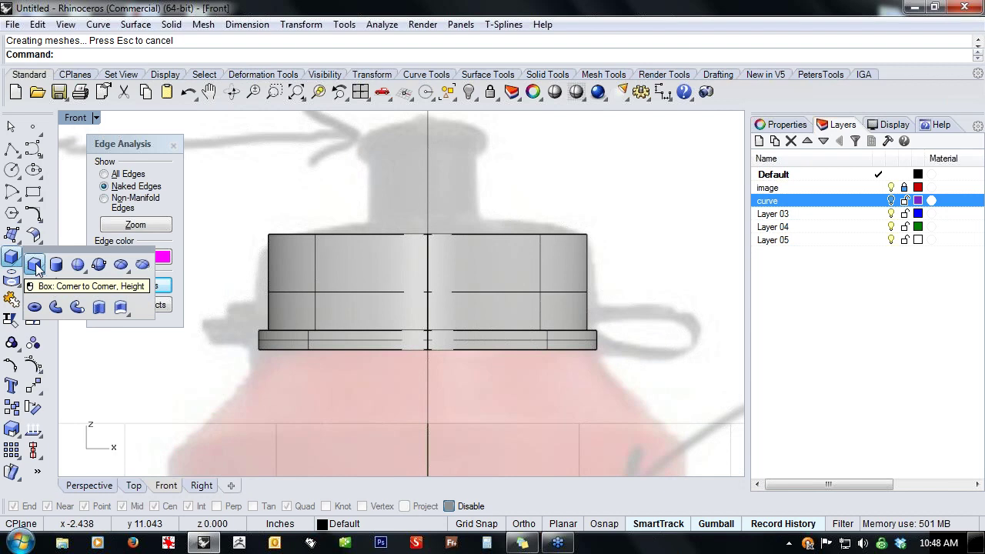
pyautogui.click(35, 265)
pyautogui.click(222, 54)
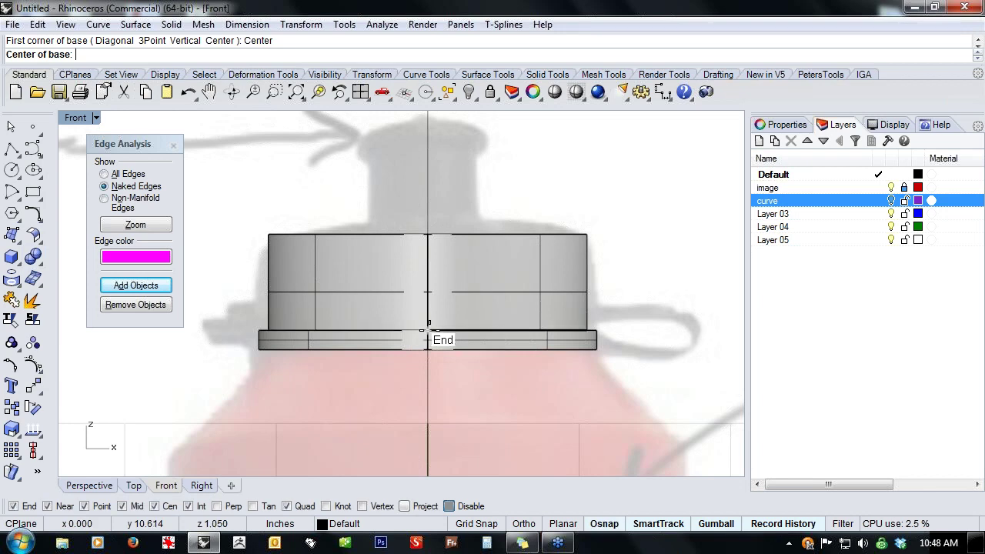
pyautogui.click(429, 325)
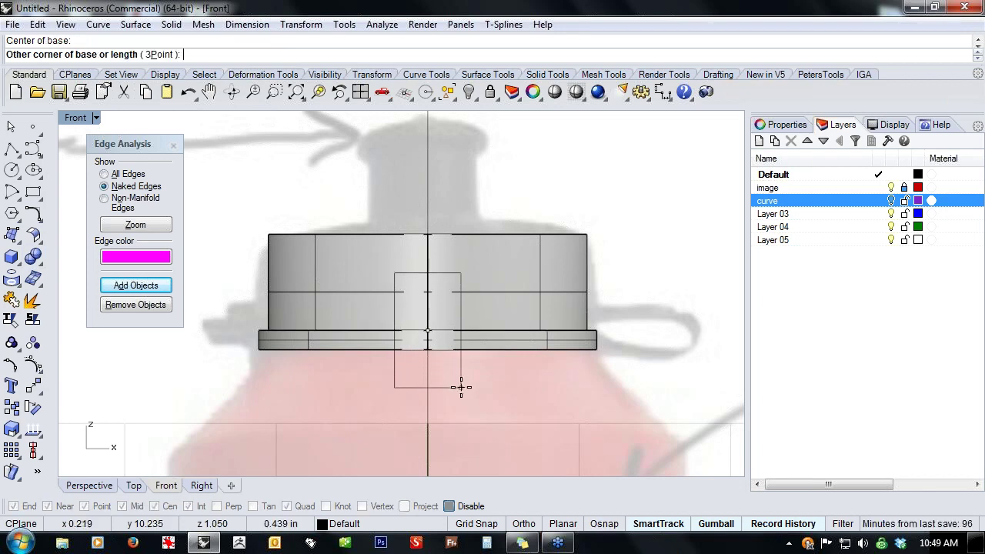
pyautogui.click(460, 387)
pyautogui.press('Return')
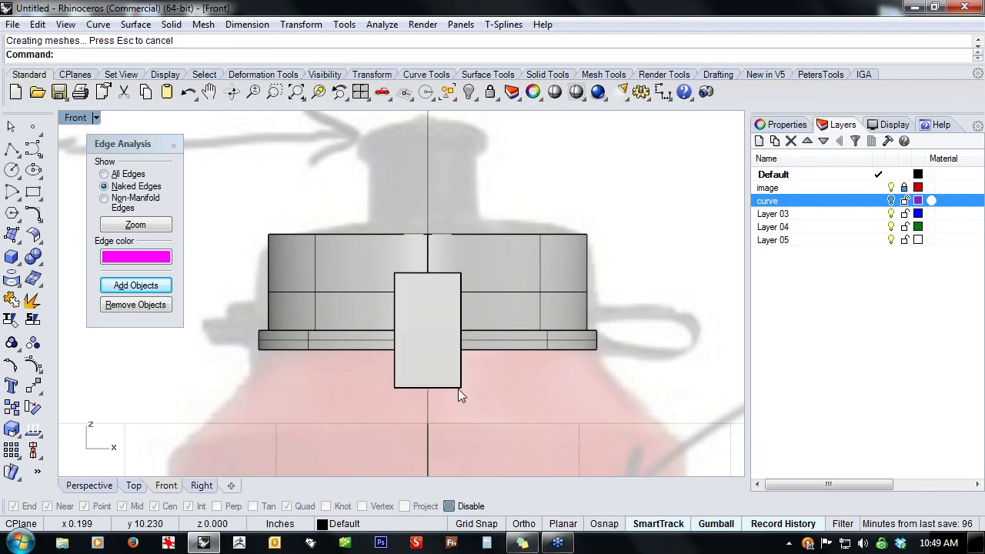
# - Move the box about 0.11 in inward in the top view so it overlaps the lid's wall
pyautogui.click(136, 486)
pyautogui.scroll(5, 406, 265)
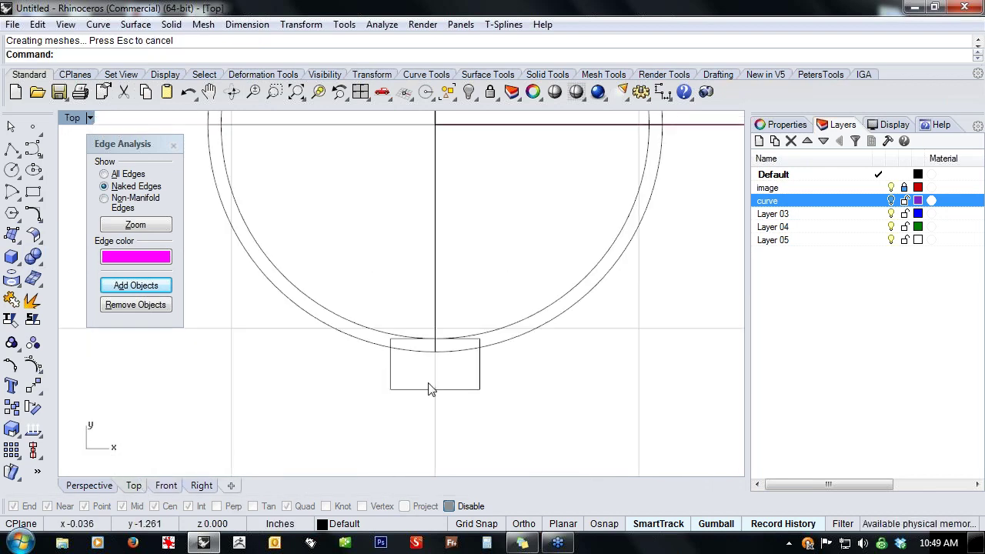
pyautogui.click(432, 392)
pyautogui.moveTo(437, 315); pyautogui.dragTo(446, 295)
pyautogui.press('Return')
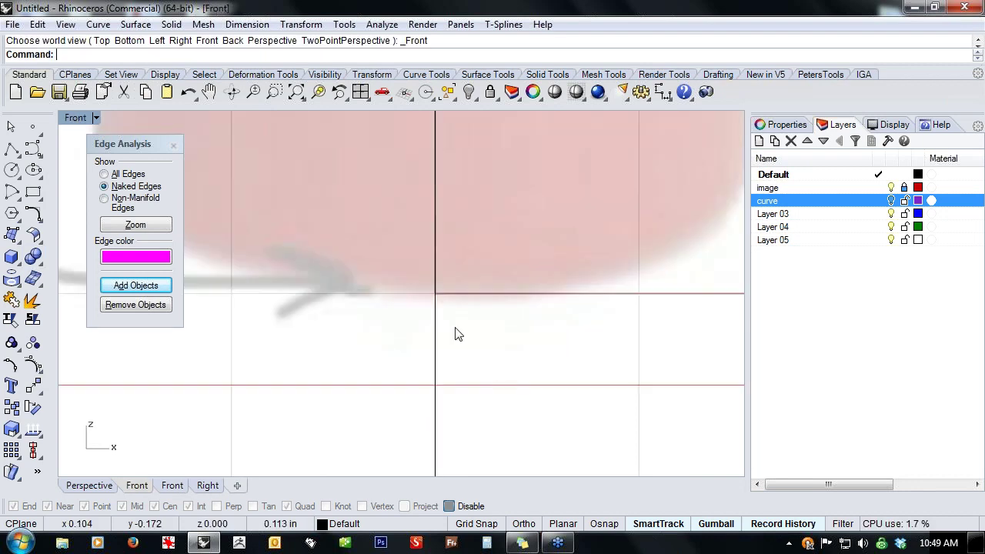
# - Raise and shorten the box in the front view so it sits just above the rim and below the lid's top
pyautogui.scroll(8, 422, 235)
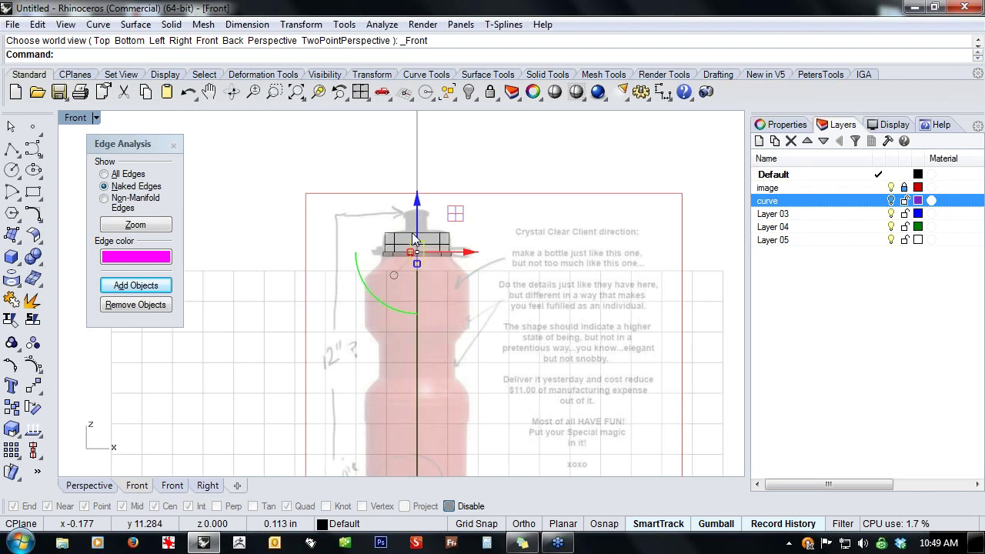
pyautogui.moveTo(427, 279); pyautogui.dragTo(429, 255)
pyautogui.moveTo(428, 363); pyautogui.dragTo(426, 235)
pyautogui.moveTo(424, 317); pyautogui.dragTo(428, 327)
pyautogui.press('Escape')
pyautogui.scroll(5, 422, 329)
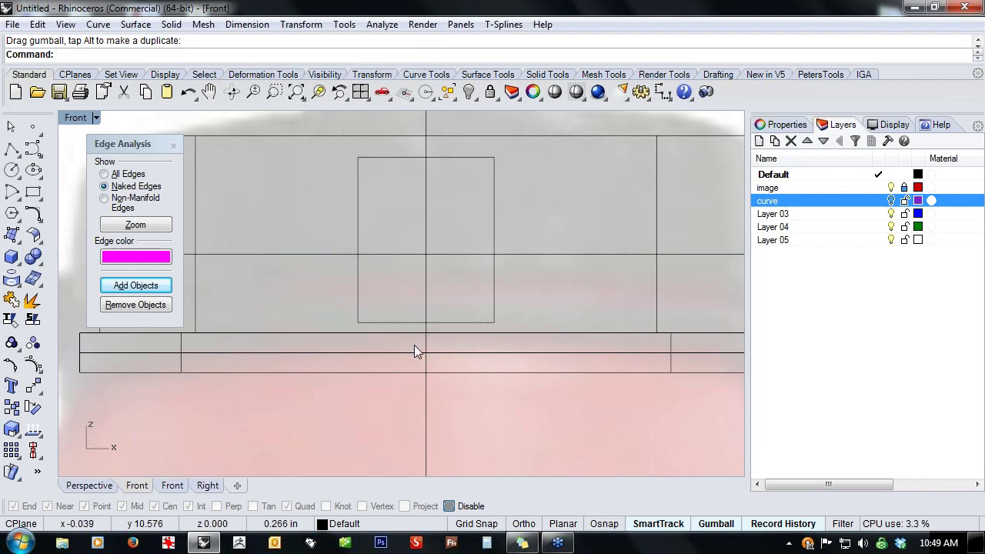
# - Set the front view to shaded display and check the box's fit against the lid in perspective
pyautogui.middleClick(395, 351)
pyautogui.click(395, 346)
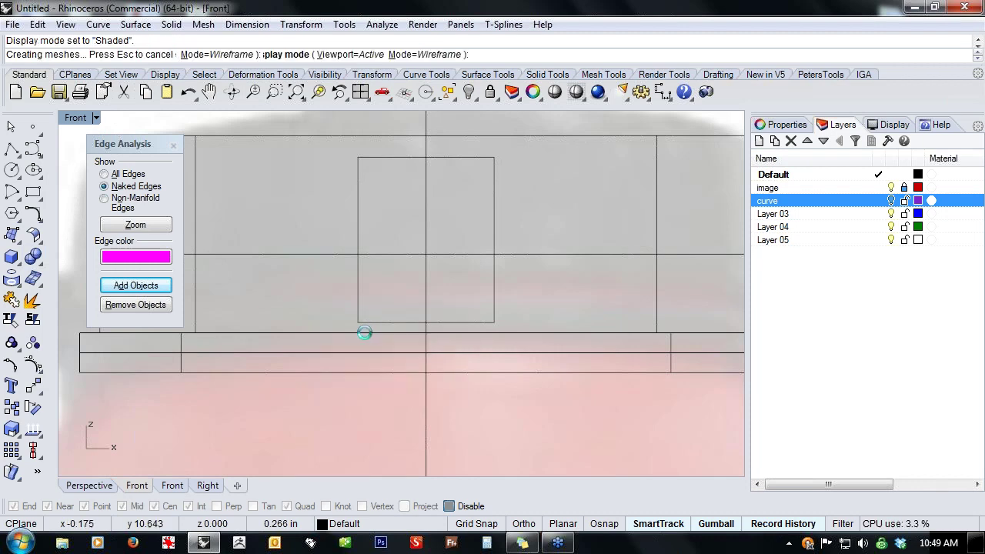
pyautogui.click(79, 487)
pyautogui.moveTo(409, 411); pyautogui.dragTo(439, 375, button='right')
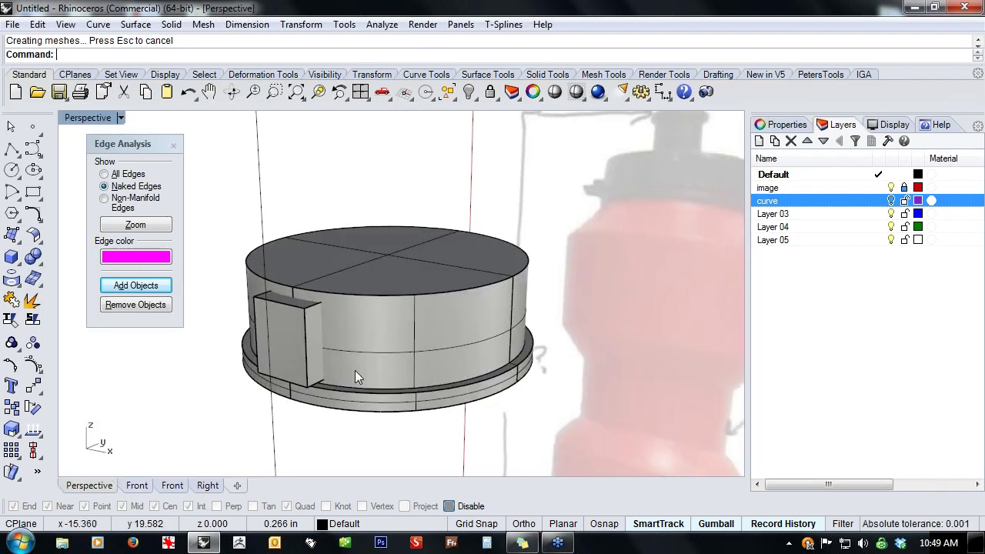
pyautogui.scroll(4, 385, 350)
pyautogui.scroll(-4, 386, 351)
pyautogui.keyDown('shift'); pyautogui.moveTo(386, 350); pyautogui.dragTo(384, 375, button='right'); pyautogui.keyUp('shift')
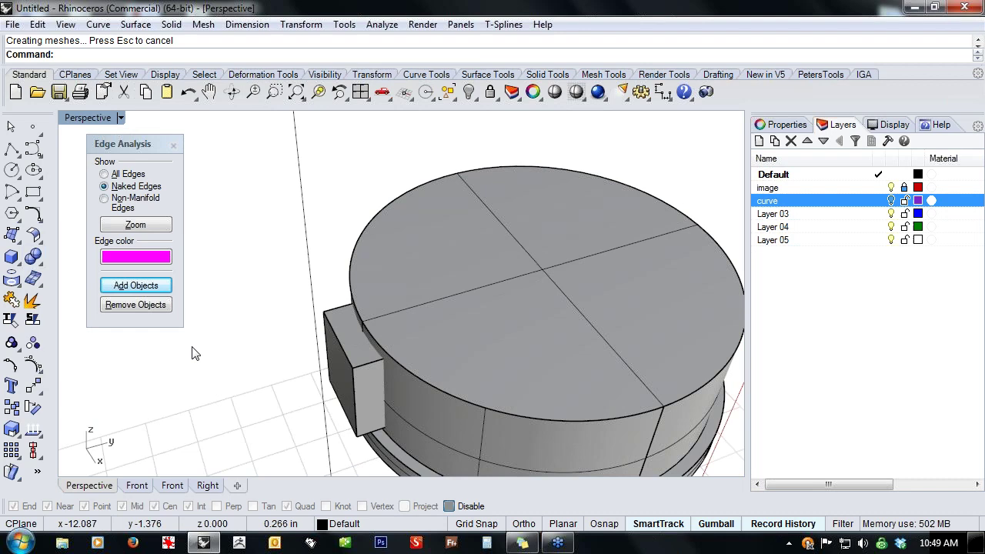
# - Boolean split the box with the lid as cutting object and delete the piece outside the wall
pyautogui.click(33, 256)
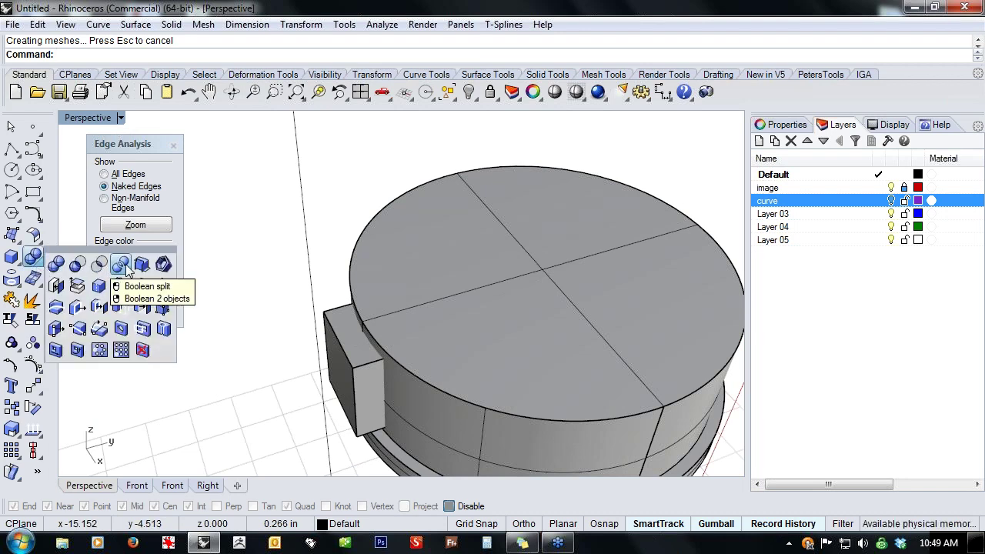
pyautogui.click(126, 266)
pyautogui.click(353, 378)
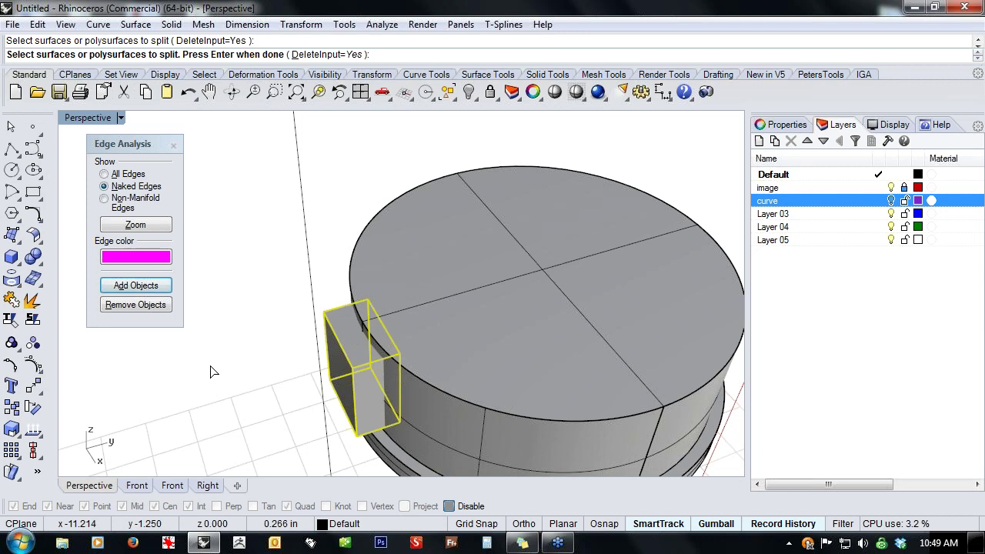
pyautogui.press('Return')
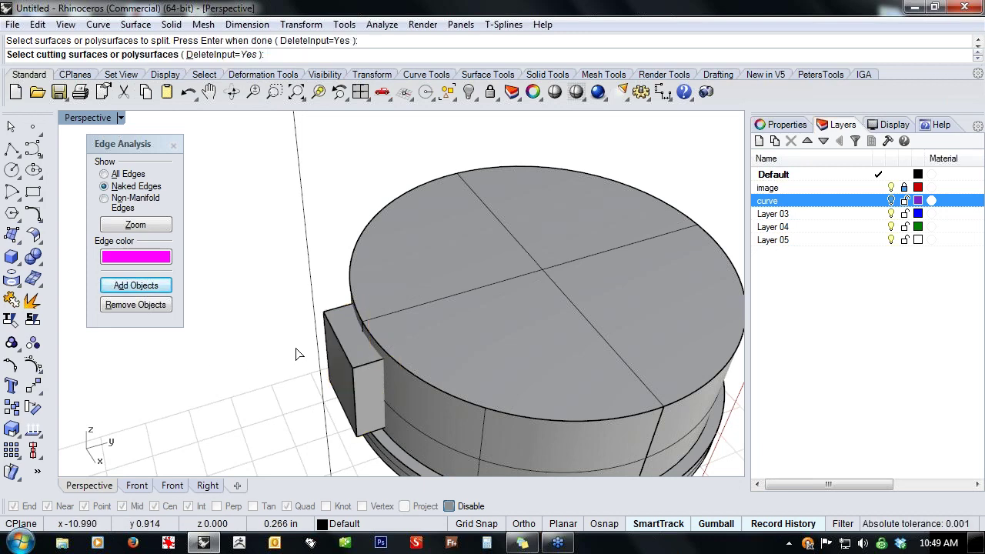
pyautogui.click(418, 416)
pyautogui.press('Return')
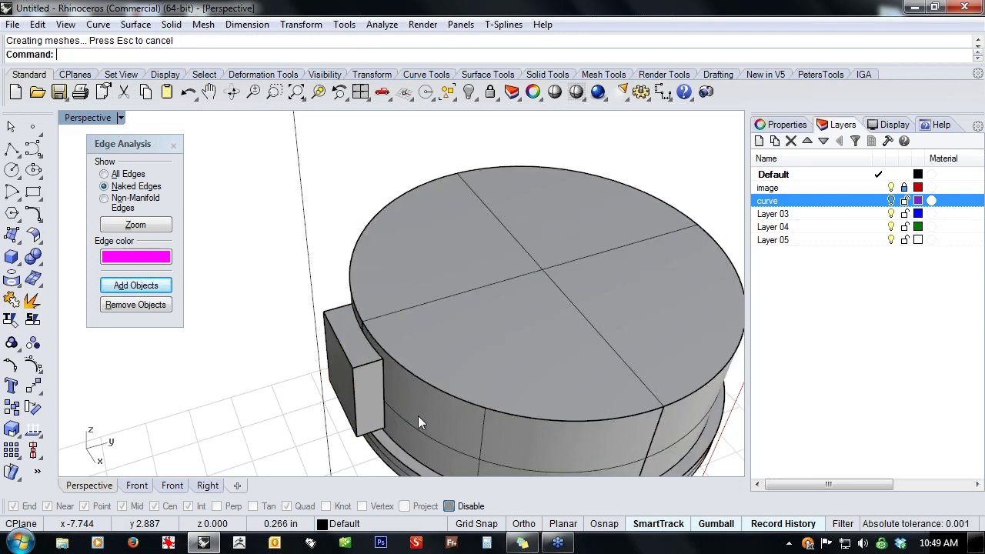
pyautogui.click(337, 346)
pyautogui.press('Delete')
# - Try to move the remaining box piece about 0.043 in outward from the lid's wall
pyautogui.moveTo(305, 409); pyautogui.dragTo(387, 354, button='right')
pyautogui.click(388, 354)
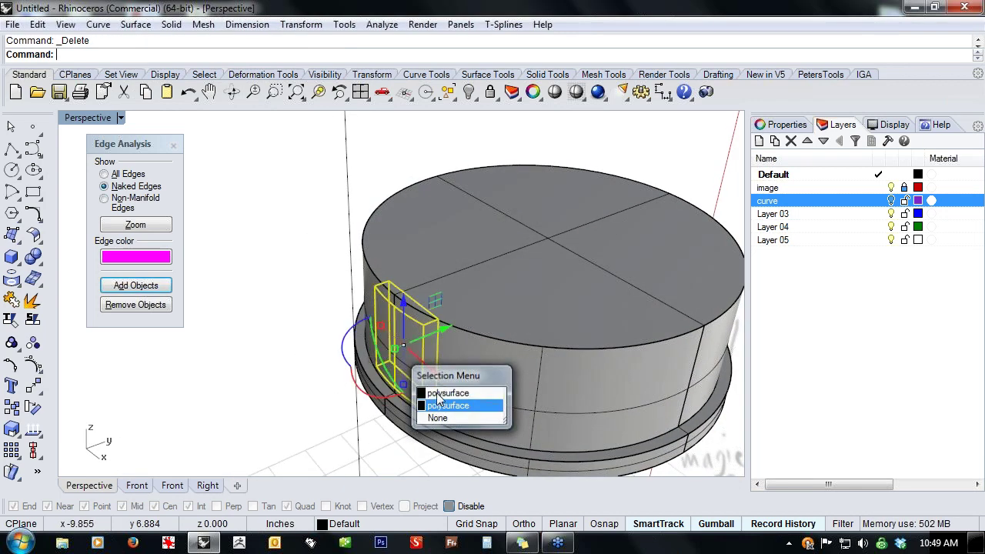
pyautogui.click(440, 405)
pyautogui.moveTo(440, 330); pyautogui.dragTo(439, 331)
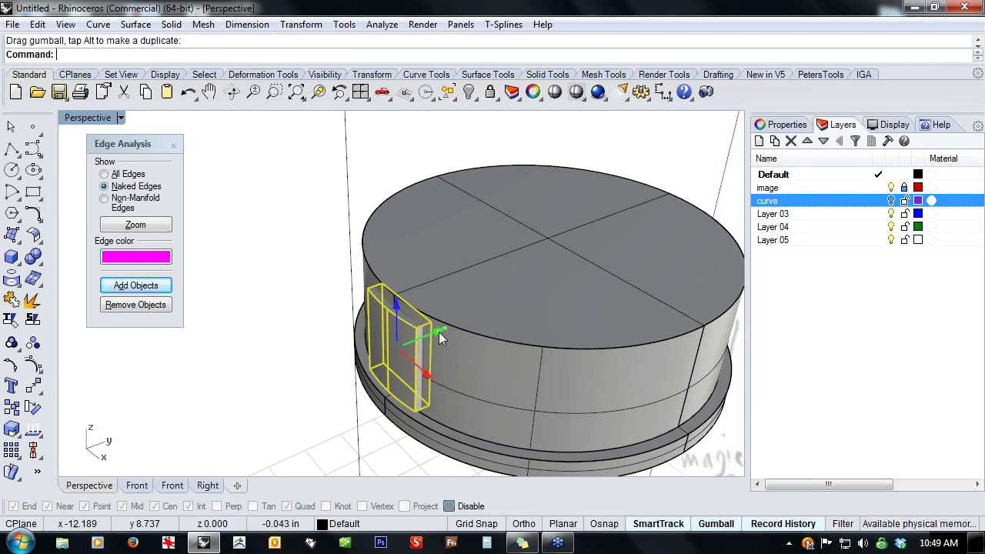
pyautogui.click(295, 337)
pyautogui.moveTo(307, 367); pyautogui.dragTo(399, 363, button='right')
pyautogui.scroll(6, 544, 286)
pyautogui.hotkey('ctrl', 'z')
pyautogui.scroll(-5, 369, 363)
pyautogui.press('Escape')
# - Move the curved box piece slightly outward from the lid's wall and lower it about 0.054 in
pyautogui.click(376, 356)
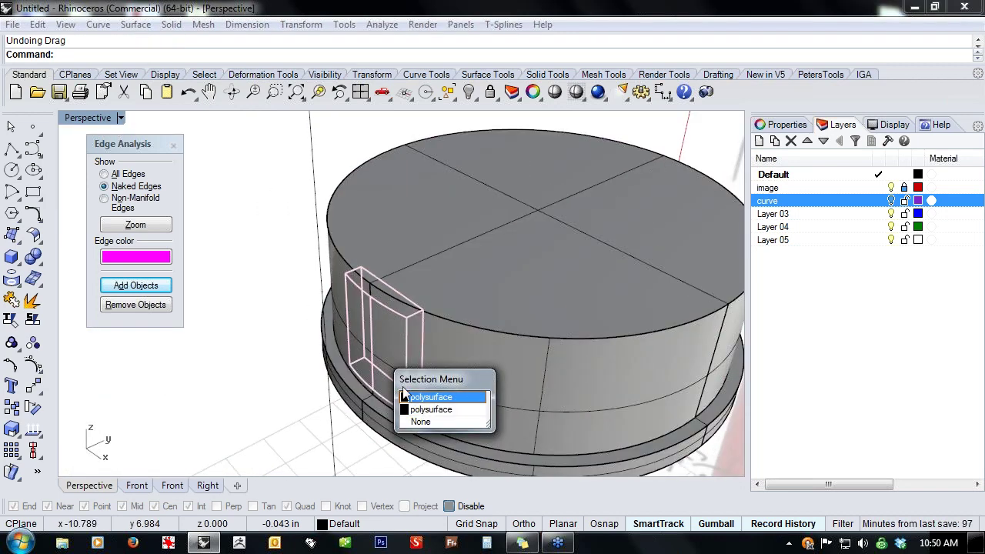
pyautogui.click(279, 393)
pyautogui.click(382, 348)
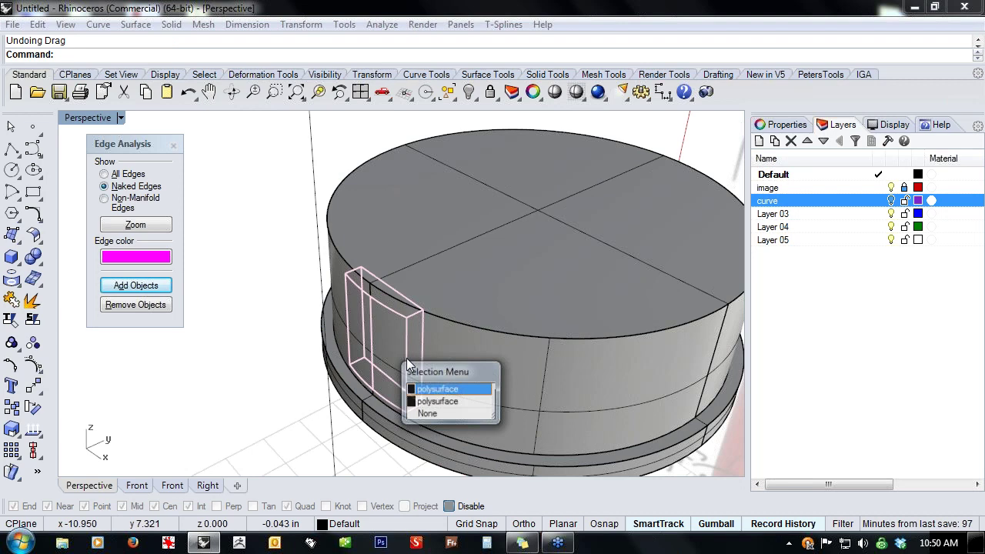
pyautogui.click(437, 394)
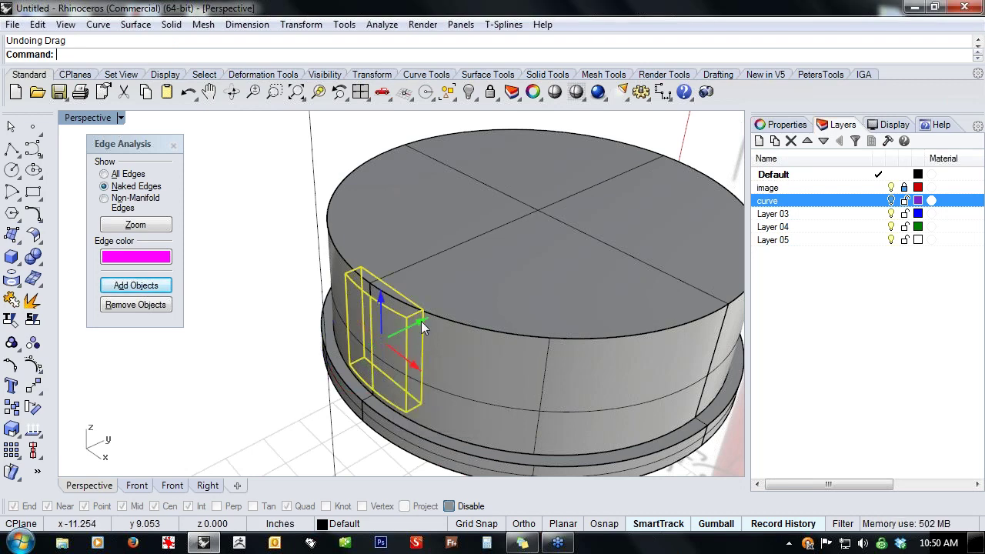
pyautogui.moveTo(421, 320); pyautogui.dragTo(419, 321)
pyautogui.moveTo(419, 321); pyautogui.dragTo(358, 274, button='right')
pyautogui.moveTo(357, 275); pyautogui.dragTo(354, 290)
pyautogui.moveTo(297, 401); pyautogui.dragTo(302, 432, button='right')
pyautogui.click(277, 392)
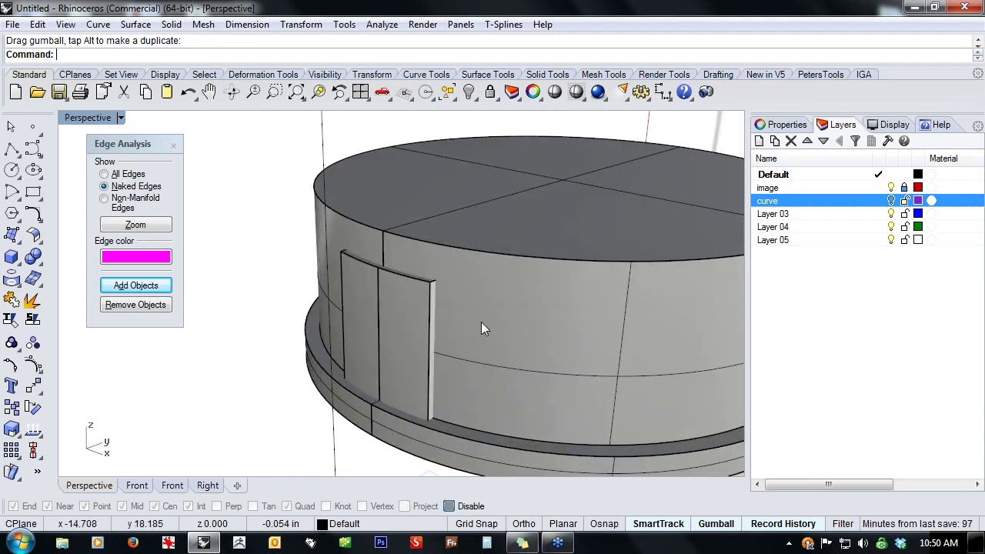
# - Move the box piece about 0.015 in further outward from the wall and check its fit from several sides
pyautogui.moveTo(436, 356); pyautogui.dragTo(370, 339, button='right')
pyautogui.click(345, 334)
pyautogui.moveTo(394, 313); pyautogui.dragTo(365, 392)
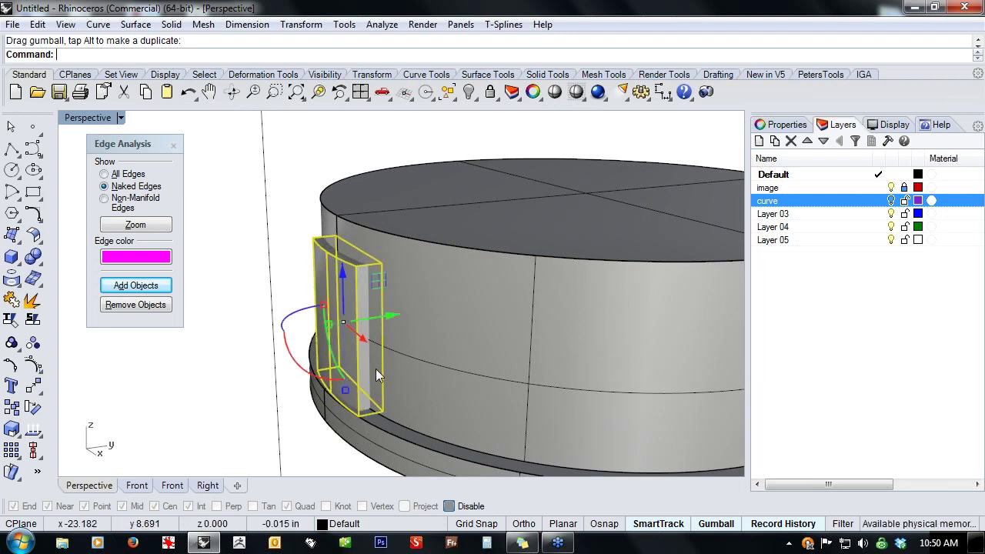
pyautogui.click(242, 389)
pyautogui.moveTo(242, 389); pyautogui.dragTo(460, 359, button='right')
pyautogui.scroll(4, 484, 358)
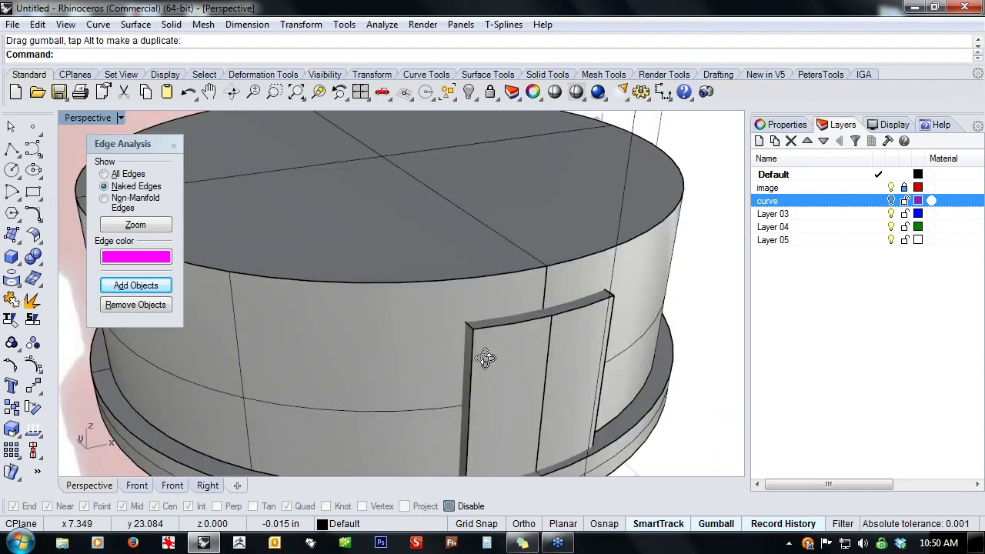
pyautogui.scroll(-5, 484, 365)
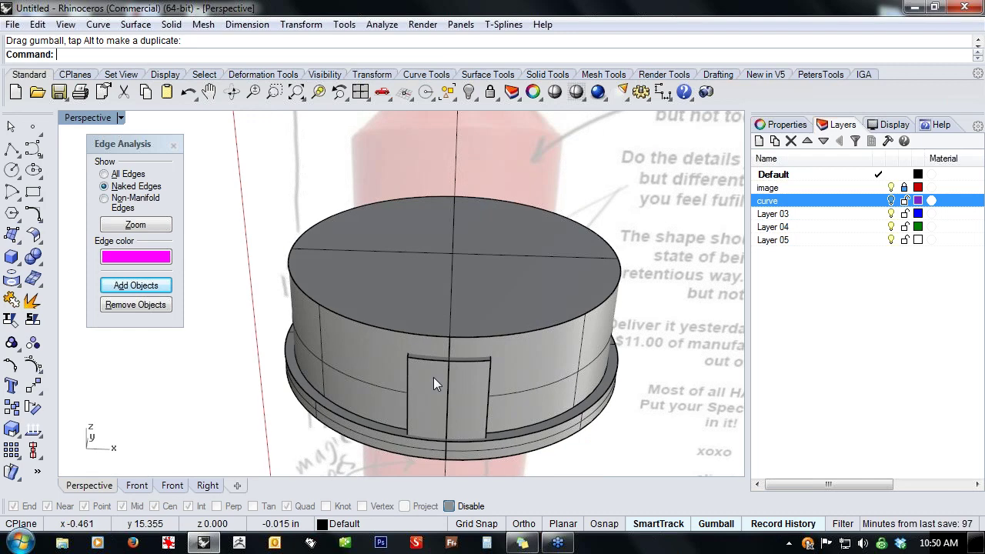
# - Select the box piece on the lid's wall and set the viewport to the Top view
pyautogui.click(433, 377)
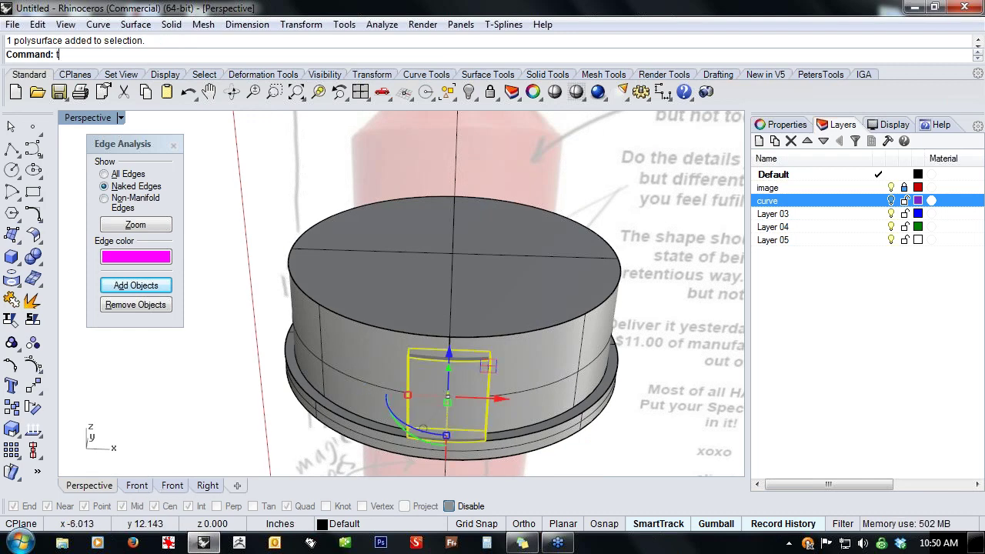
pyautogui.press('Return')
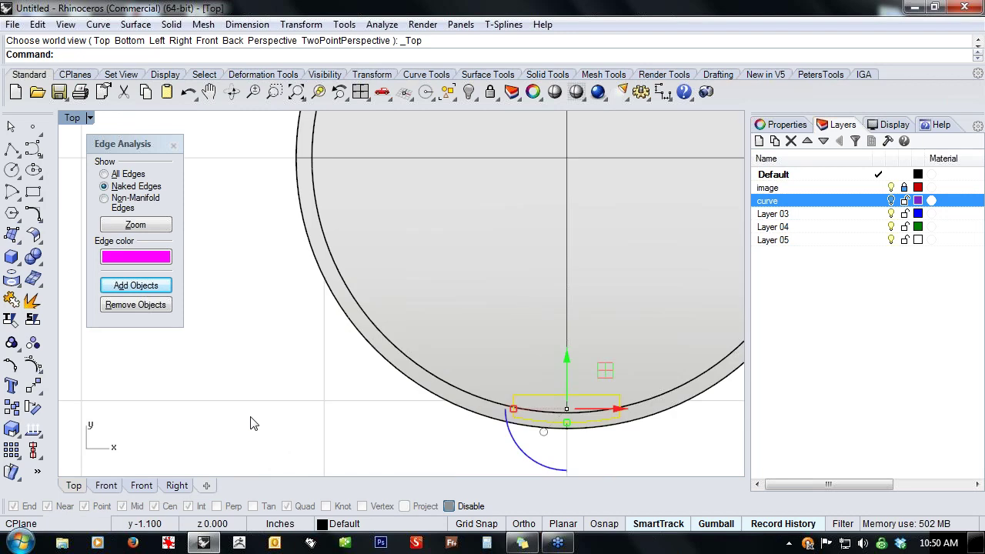
pyautogui.moveTo(218, 399); pyautogui.dragTo(212, 407, button='right')
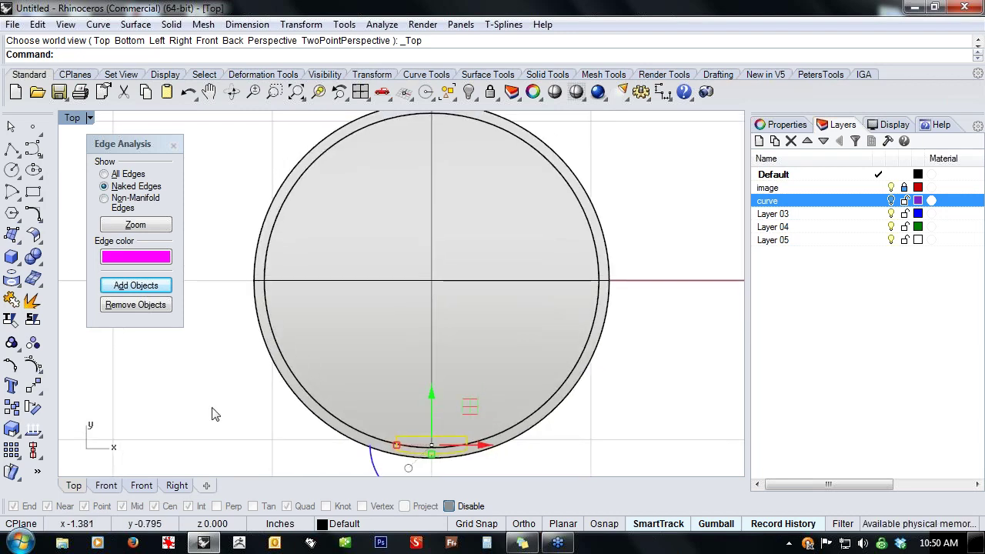
pyautogui.click(68, 122)
pyautogui.moveTo(154, 351)
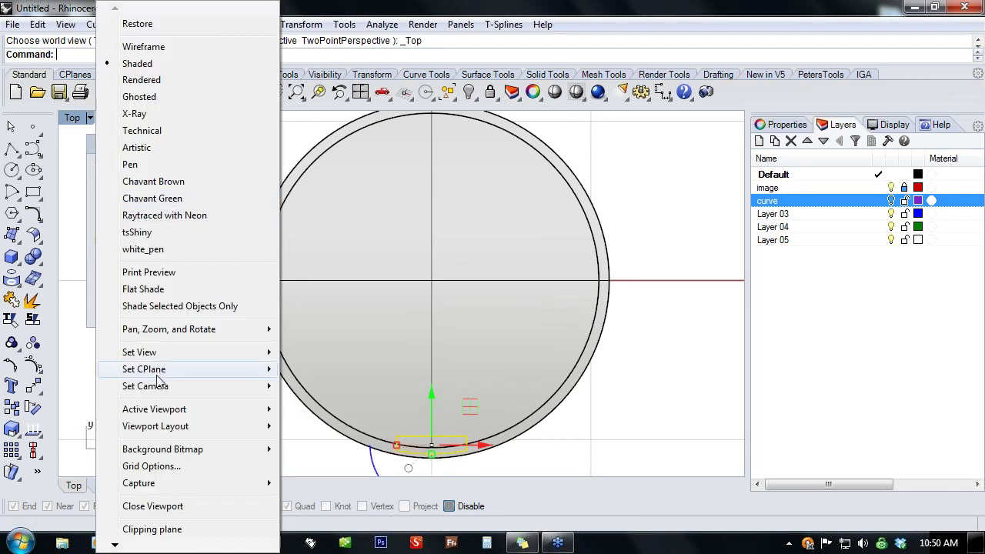
pyautogui.moveTo(166, 357)
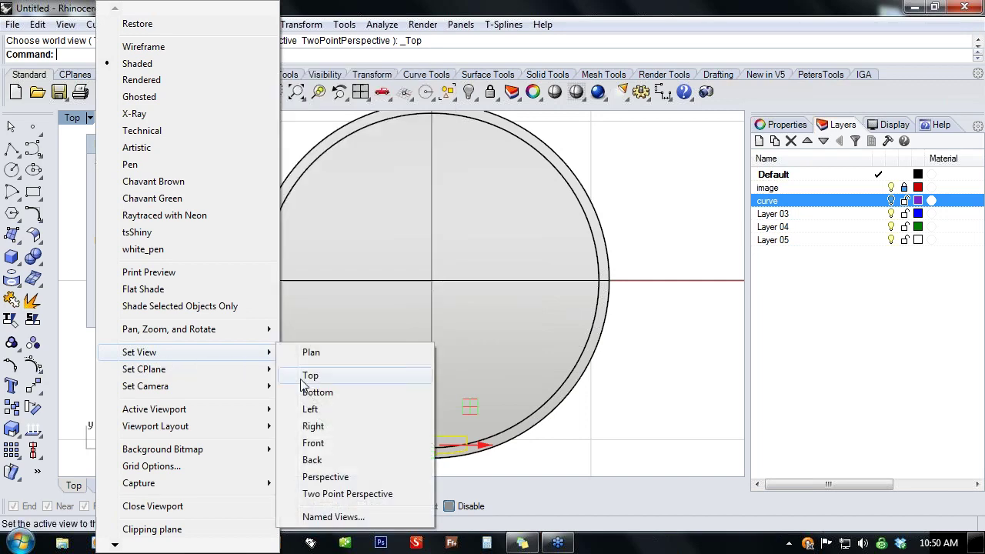
pyautogui.click(324, 377)
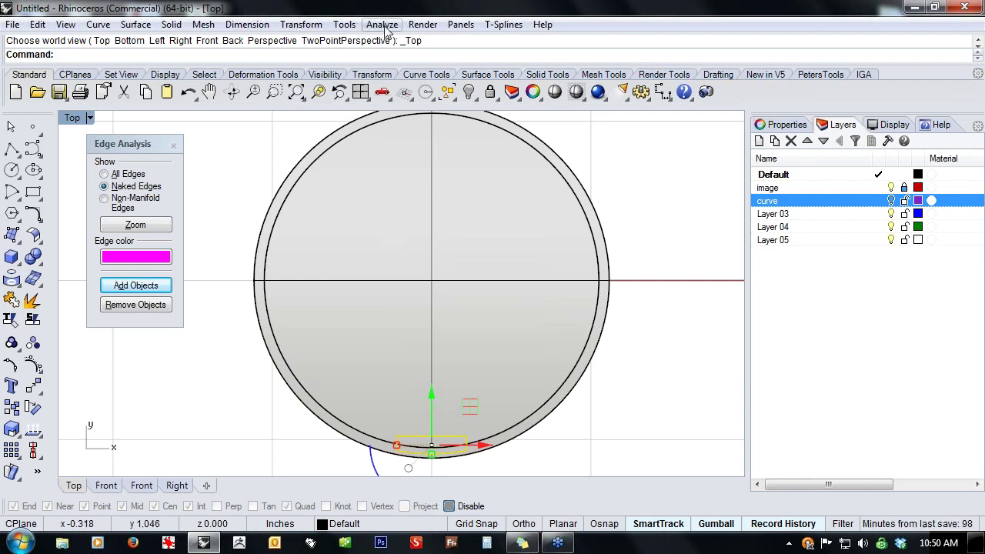
# - Start a polar array of the box piece around the lid's center with 15 items over 360 degrees
pyautogui.click(300, 25)
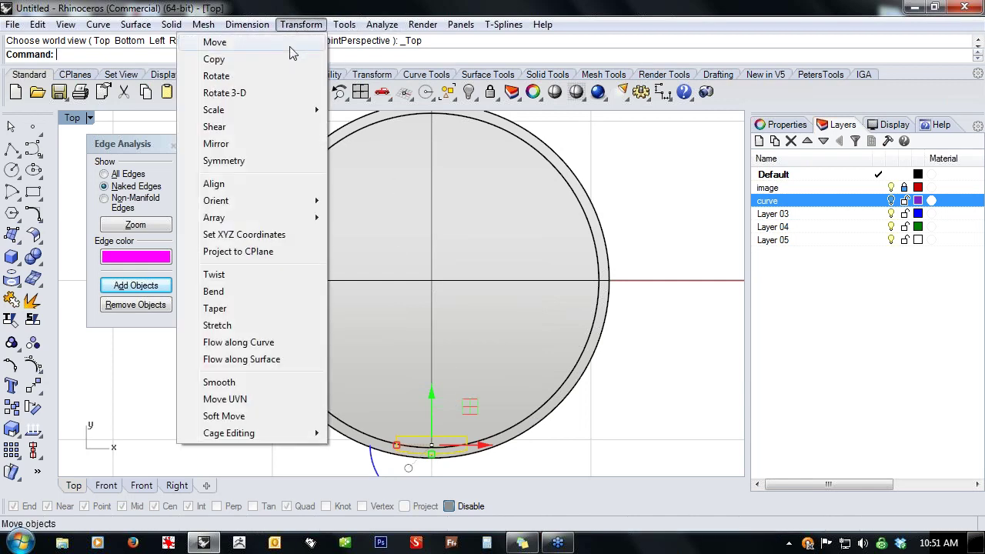
pyautogui.moveTo(215, 218)
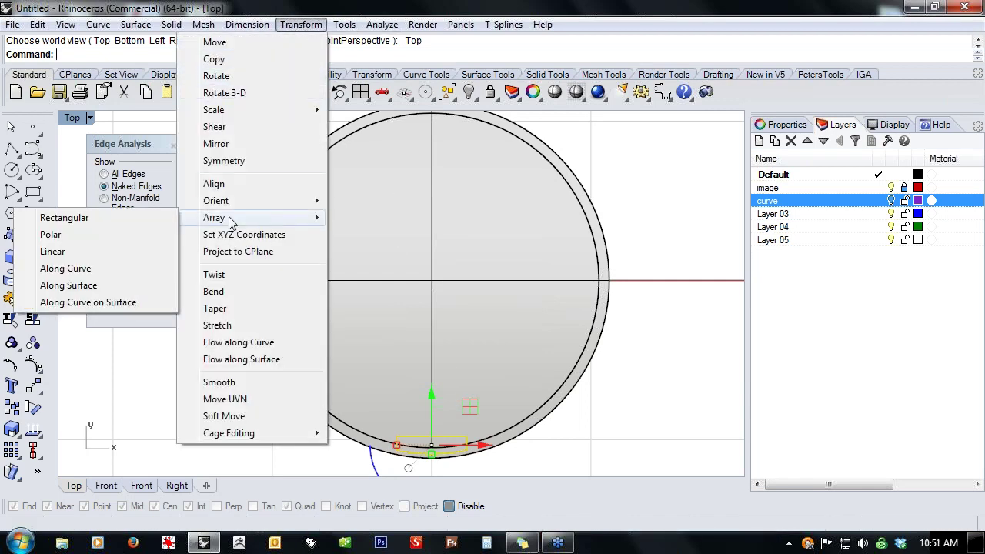
pyautogui.click(118, 235)
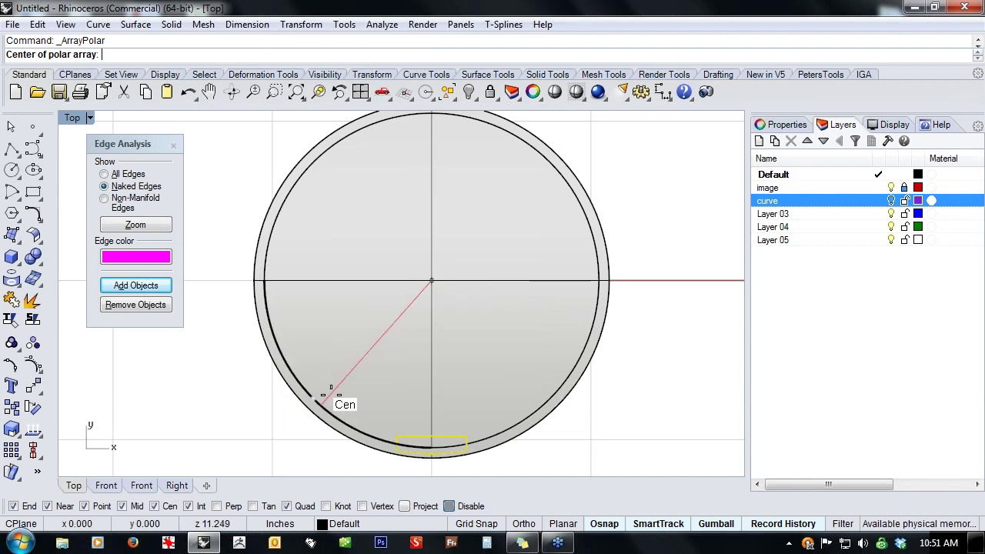
pyautogui.click(331, 388)
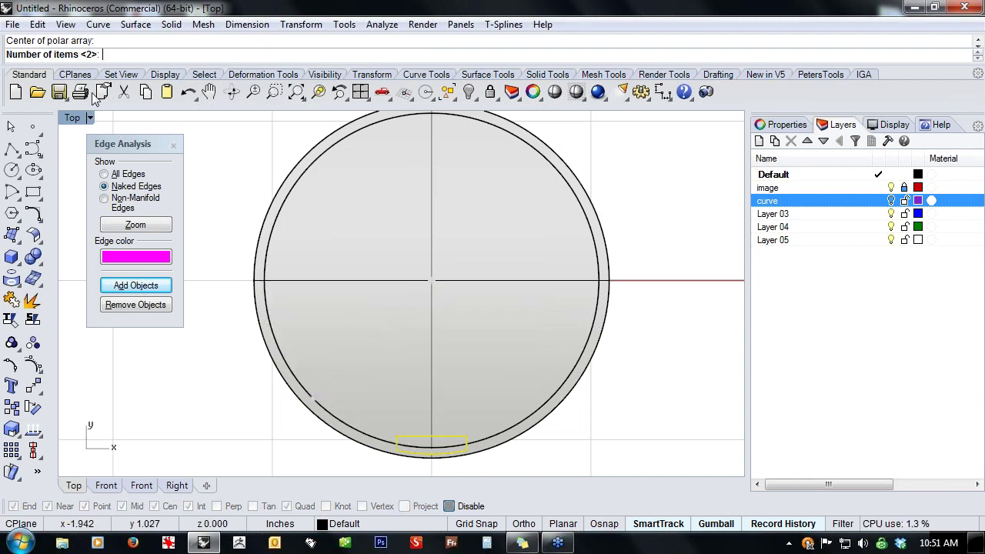
pyautogui.click(147, 144)
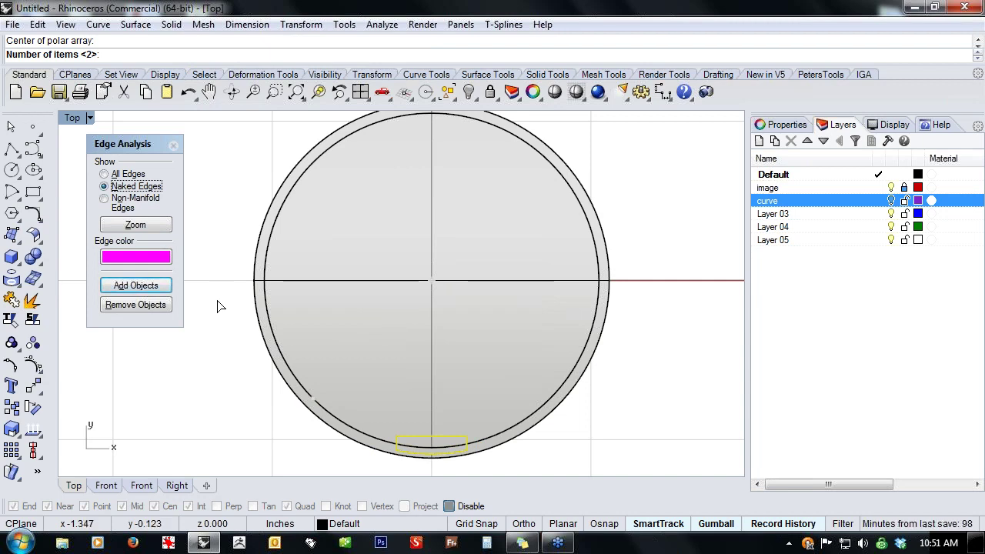
pyautogui.click(128, 52)
pyautogui.write('15')
pyautogui.press('Return')
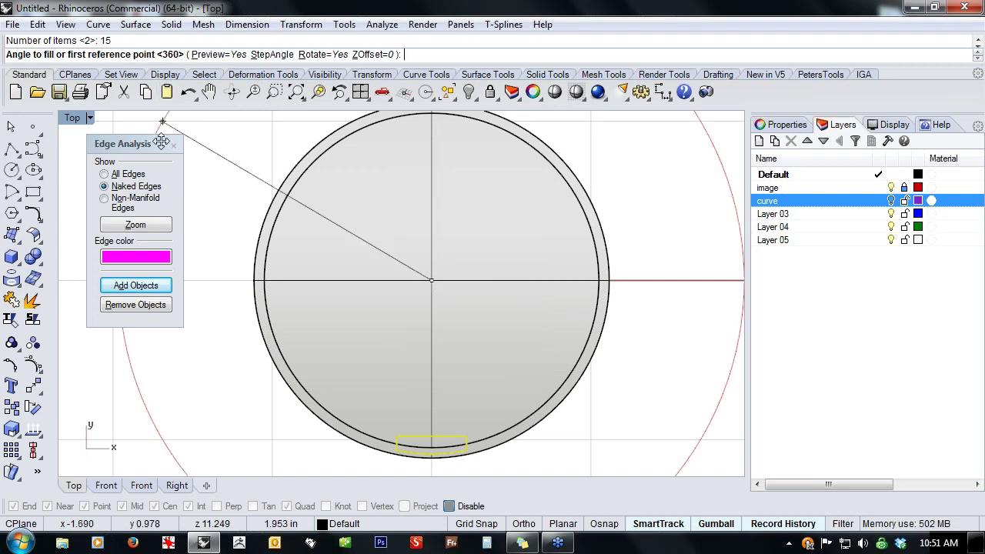
pyautogui.press('Return')
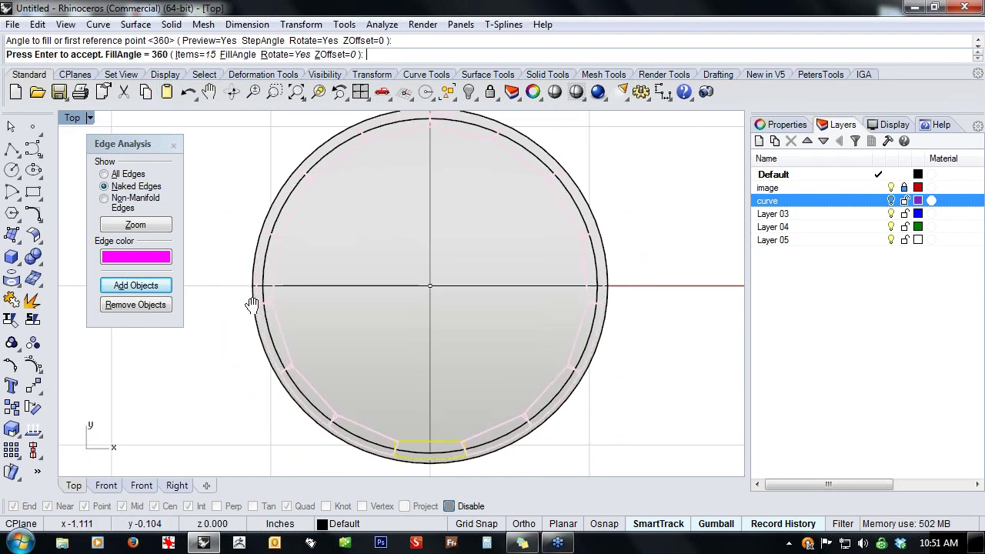
# - Change the polar array to 12 items and accept it
pyautogui.scroll(10, 464, 462)
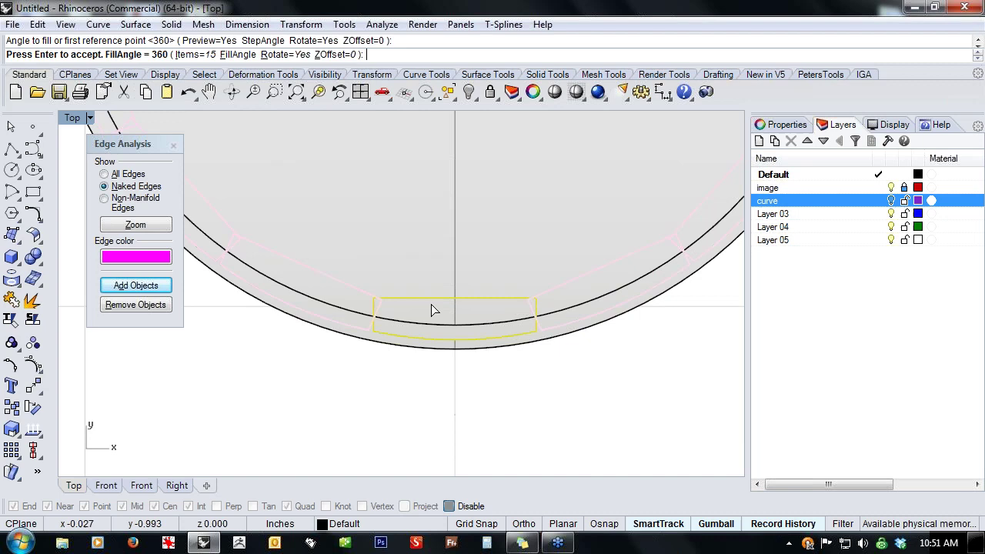
pyautogui.click(202, 55)
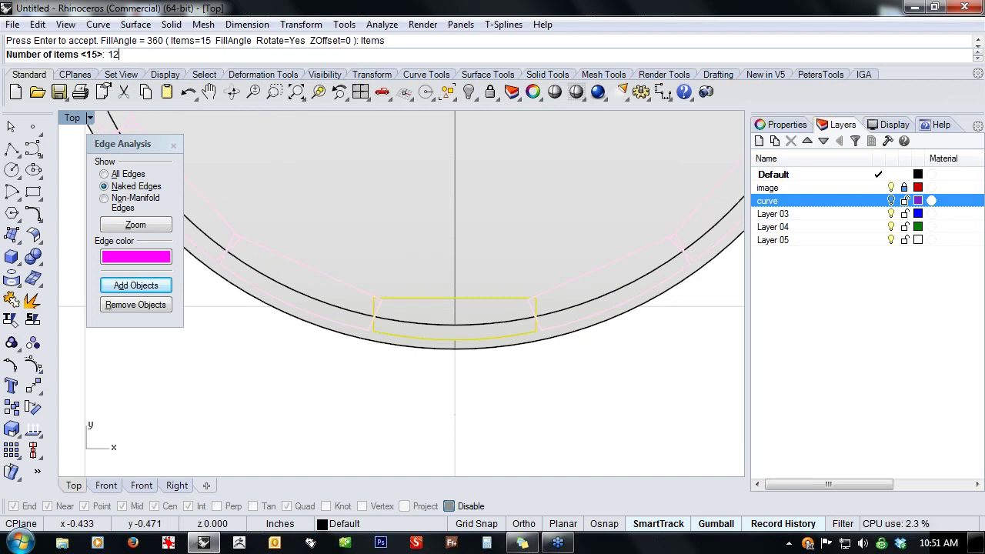
pyautogui.press('Return')
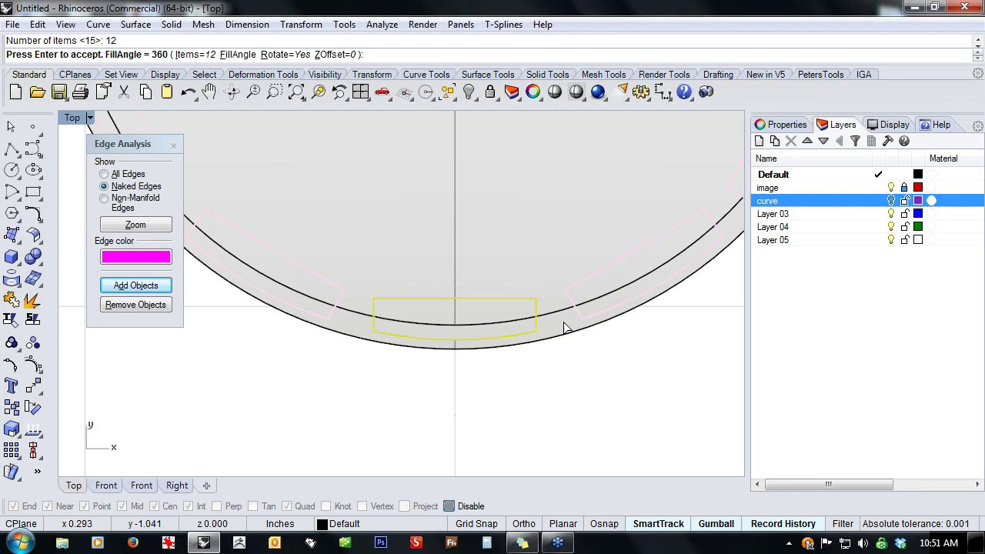
pyautogui.scroll(-3, 524, 413)
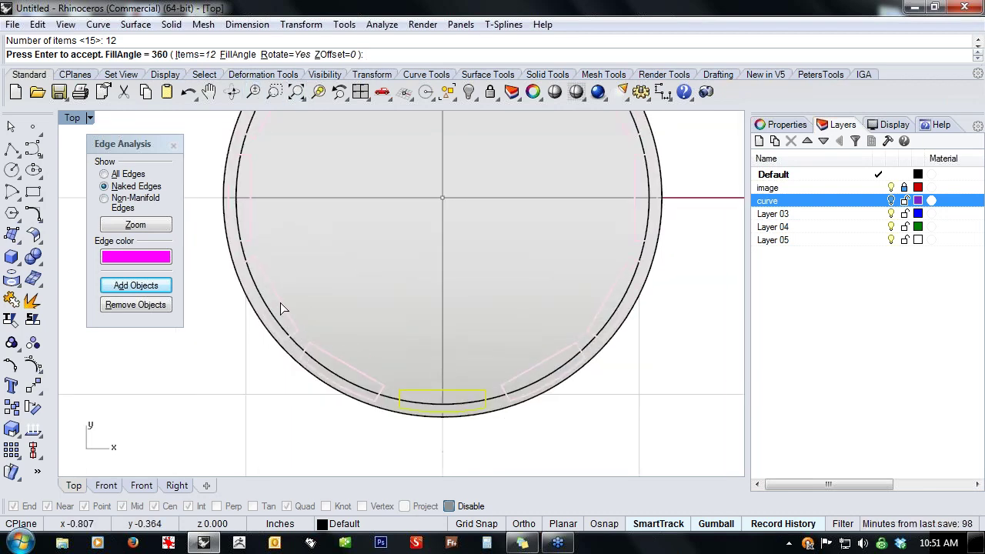
pyautogui.press('Return')
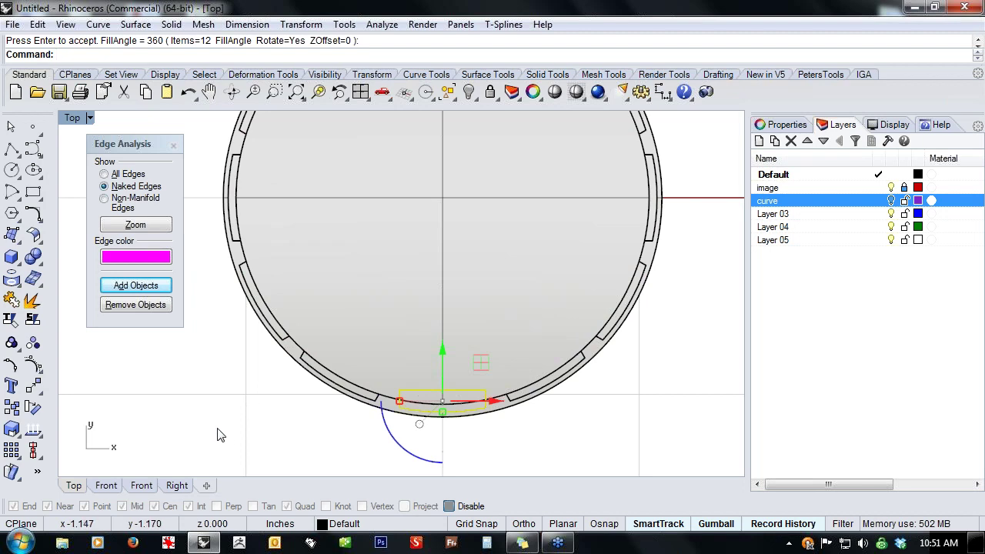
# - Return to the perspective view and lower the original grip piece of the array about 0.037 in
pyautogui.write('P')
pyautogui.press('Return')
pyautogui.click(256, 374)
pyautogui.keyDown('shift'); pyautogui.moveTo(283, 370); pyautogui.dragTo(408, 358, button='right'); pyautogui.keyUp('shift')
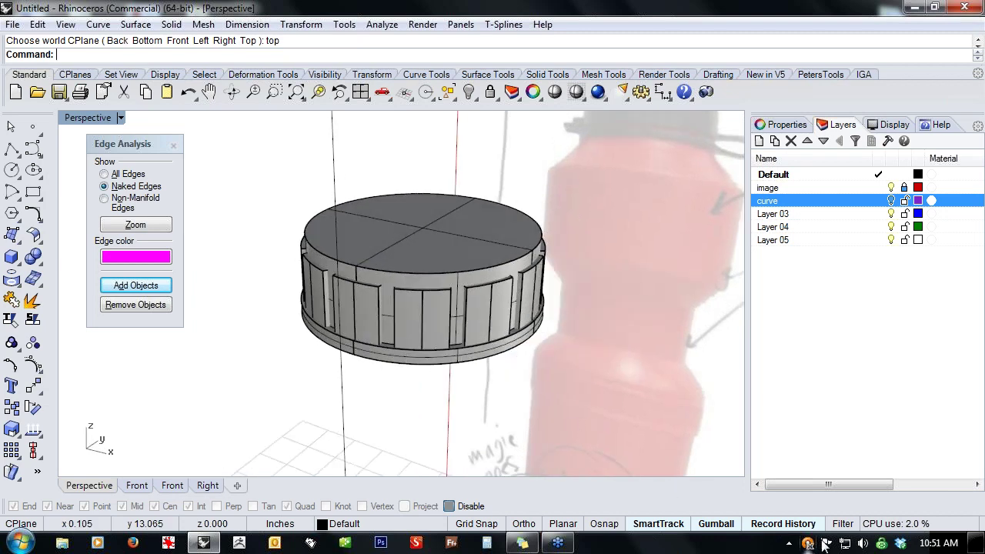
pyautogui.scroll(3, 361, 283)
pyautogui.click(364, 343)
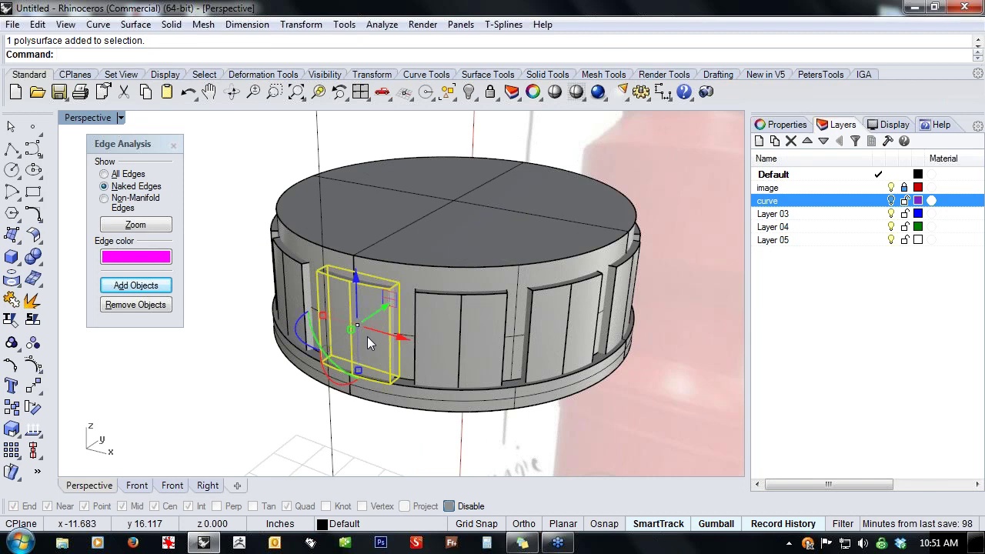
pyautogui.moveTo(356, 276); pyautogui.dragTo(353, 284)
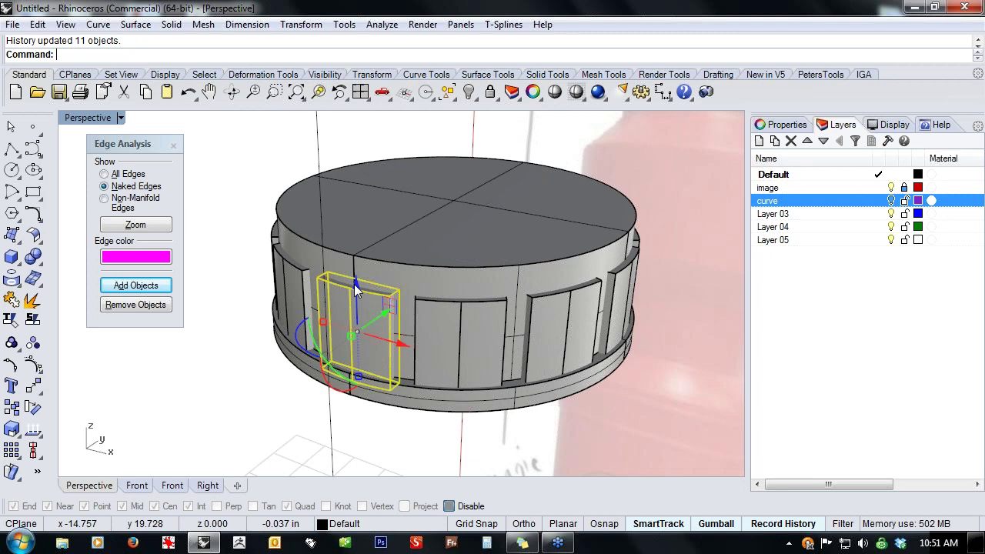
# - Shorten the original grip piece vertically and lower it about 0.055 in toward the rim
pyautogui.click(365, 336)
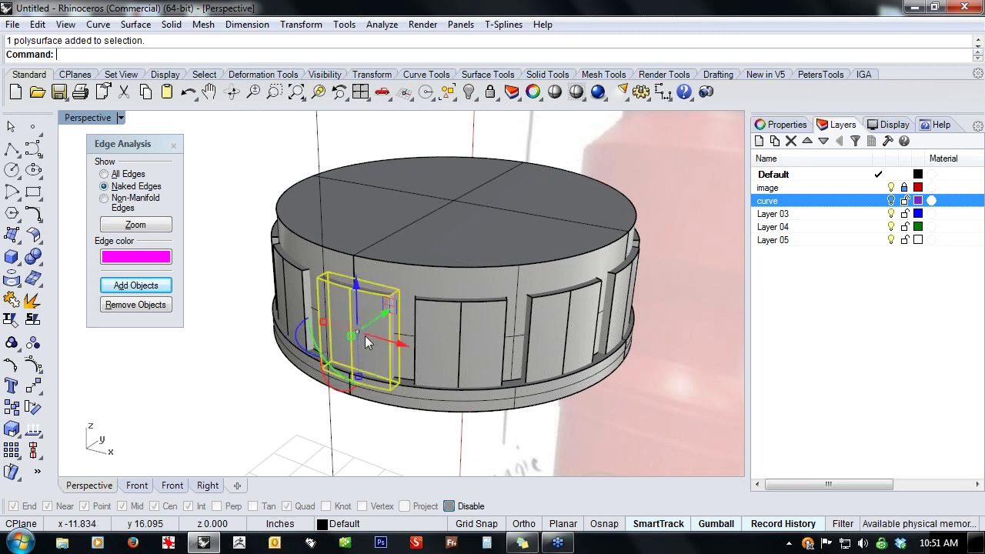
pyautogui.moveTo(358, 374); pyautogui.dragTo(362, 361)
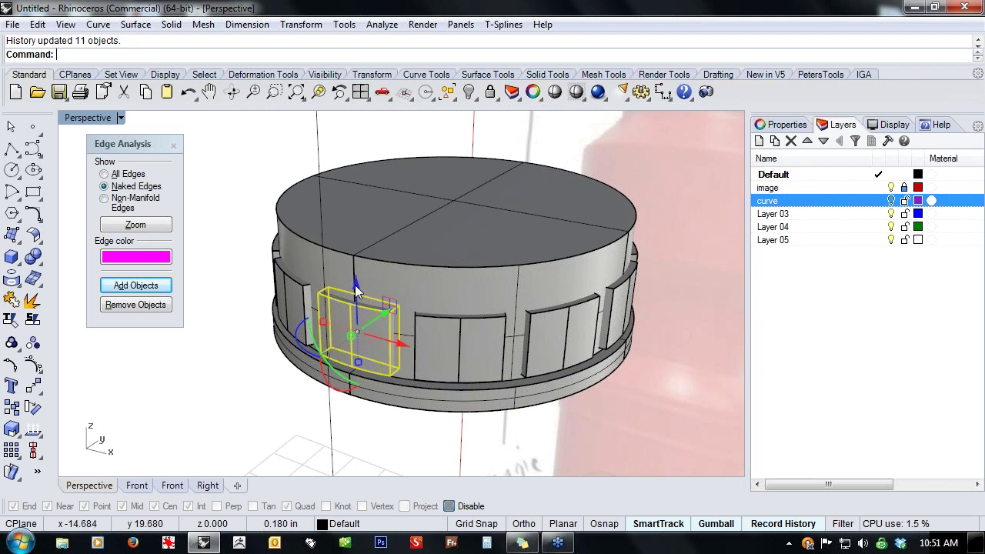
pyautogui.moveTo(355, 288); pyautogui.dragTo(353, 304)
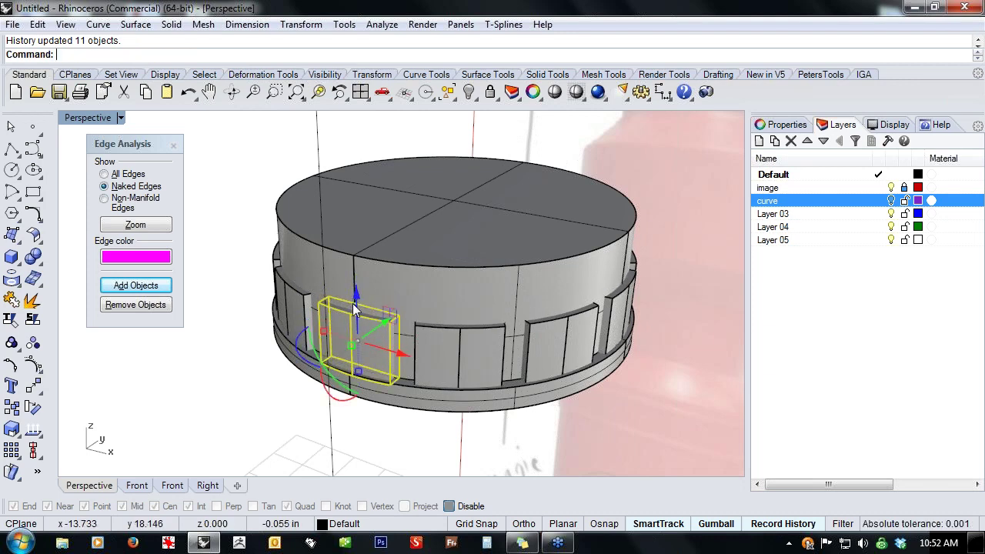
# - Try shifting the original grip piece about 0.043 in sideways along the X axis and undo the move
pyautogui.moveTo(264, 408); pyautogui.dragTo(282, 409, button='right')
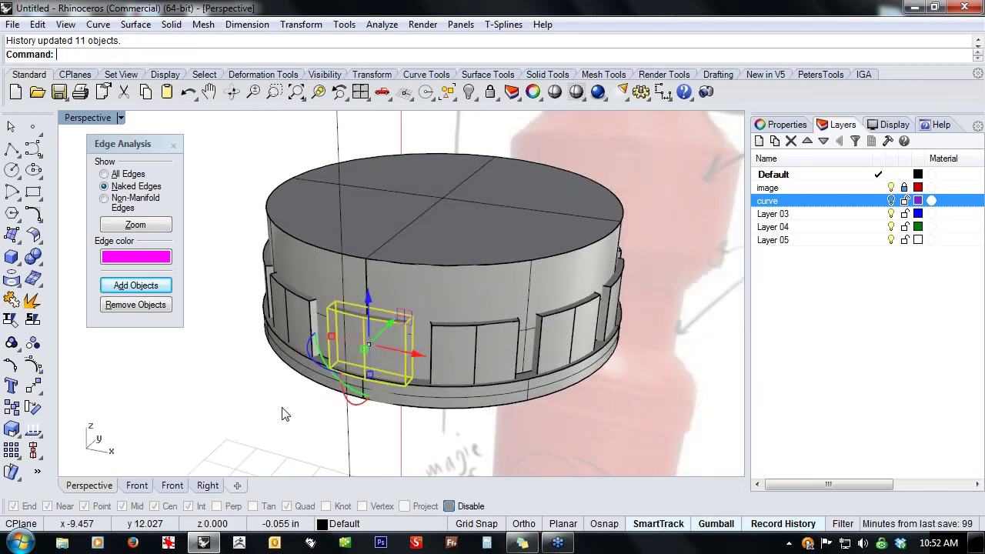
pyautogui.hotkey('ctrl', 'z')
pyautogui.hotkey('ctrl', 'z')
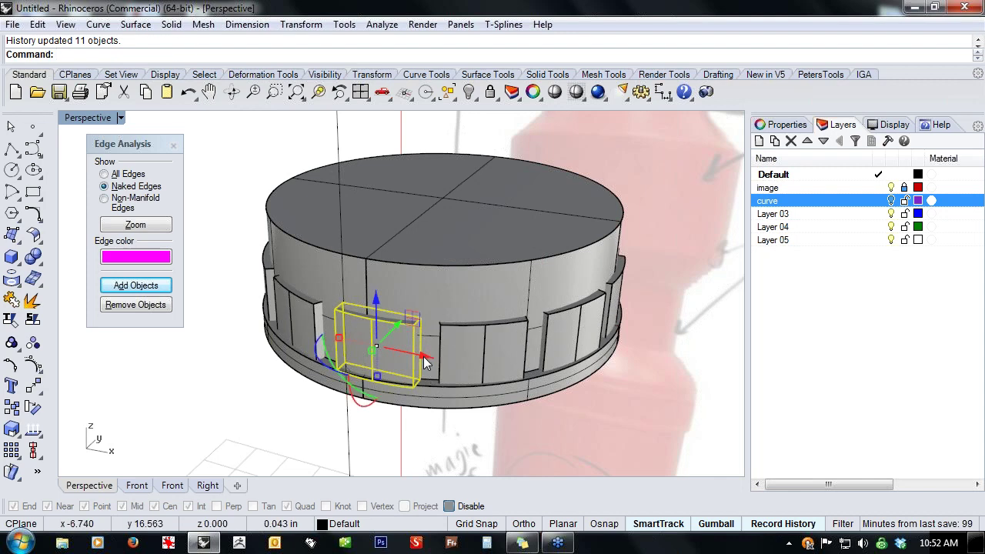
pyautogui.moveTo(380, 420); pyautogui.dragTo(414, 377, button='right')
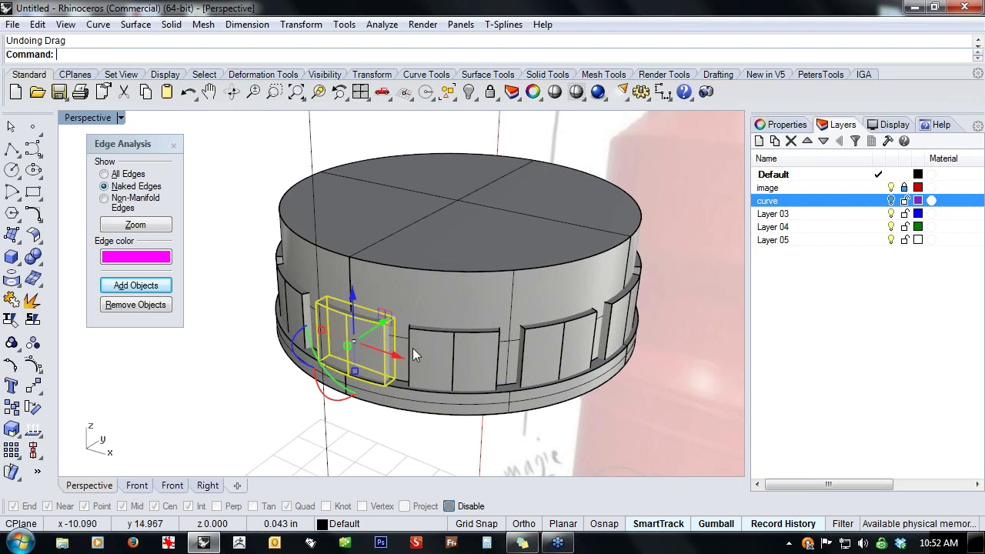
# - Select the lid, its rim and all the arrayed grip pieces and join them with a Boolean union
pyautogui.click(216, 388)
pyautogui.moveTo(230, 131); pyautogui.dragTo(704, 455)
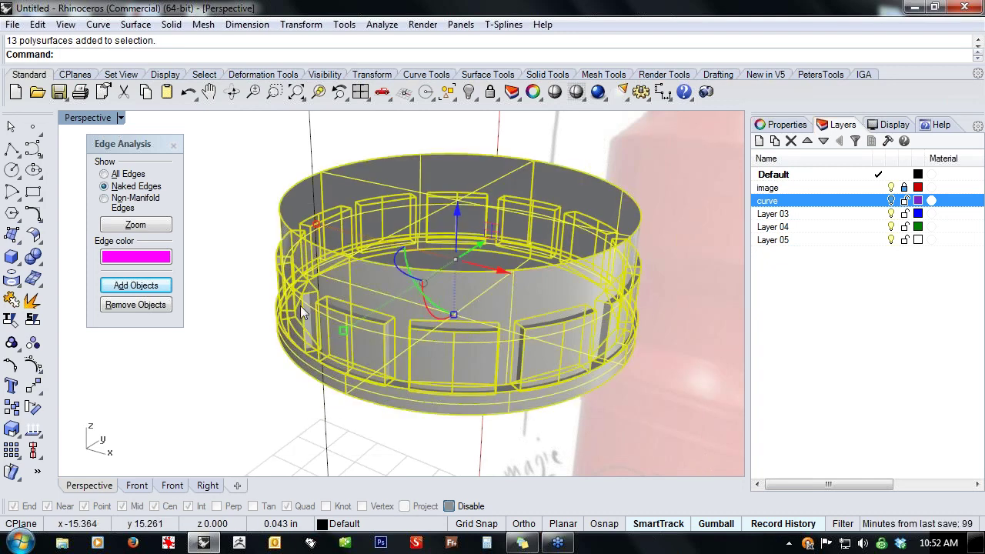
pyautogui.click(33, 257)
pyautogui.moveTo(264, 400)
pyautogui.mouseDown(button='right')
pyautogui.moveTo(316, 416)
pyautogui.moveTo(479, 396)
pyautogui.moveTo(521, 380)
pyautogui.moveTo(427, 317)
pyautogui.moveTo(363, 401)
pyautogui.moveTo(454, 391)
pyautogui.moveTo(238, 378)
pyautogui.moveTo(358, 307)
pyautogui.moveTo(439, 224)
pyautogui.moveTo(418, 346)
pyautogui.moveTo(419, 324)
pyautogui.moveTo(359, 361)
pyautogui.moveTo(390, 354)
pyautogui.moveTo(398, 332)
pyautogui.moveTo(424, 337)
pyautogui.mouseUp(button='right')
pyautogui.scroll(-4, 390, 354)
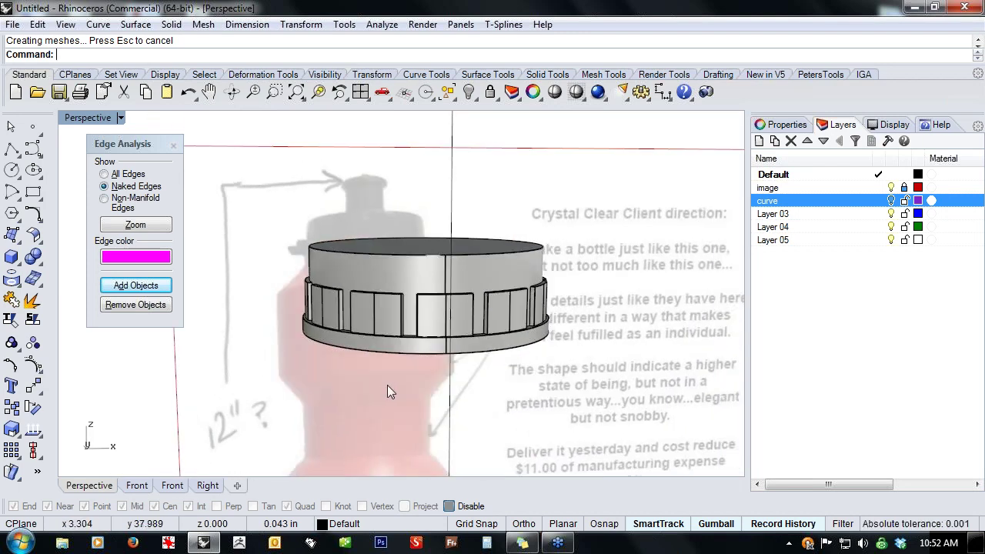
# - Show the hidden bottle and scale the joined lid down slightly in all directions against the reference image in the front view
pyautogui.write('Sh')
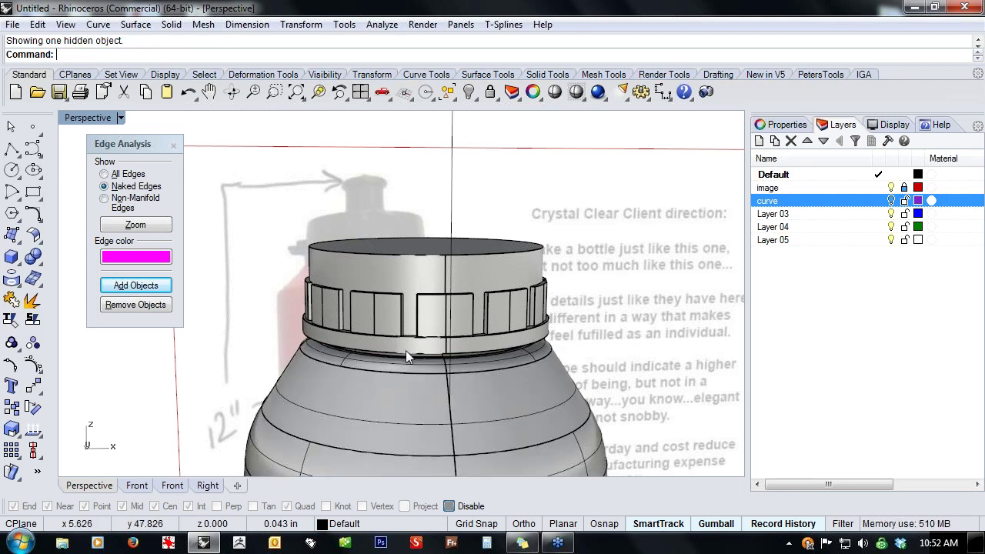
pyautogui.click(140, 486)
pyautogui.scroll(-2, 400, 368)
pyautogui.scroll(-4, 401, 367)
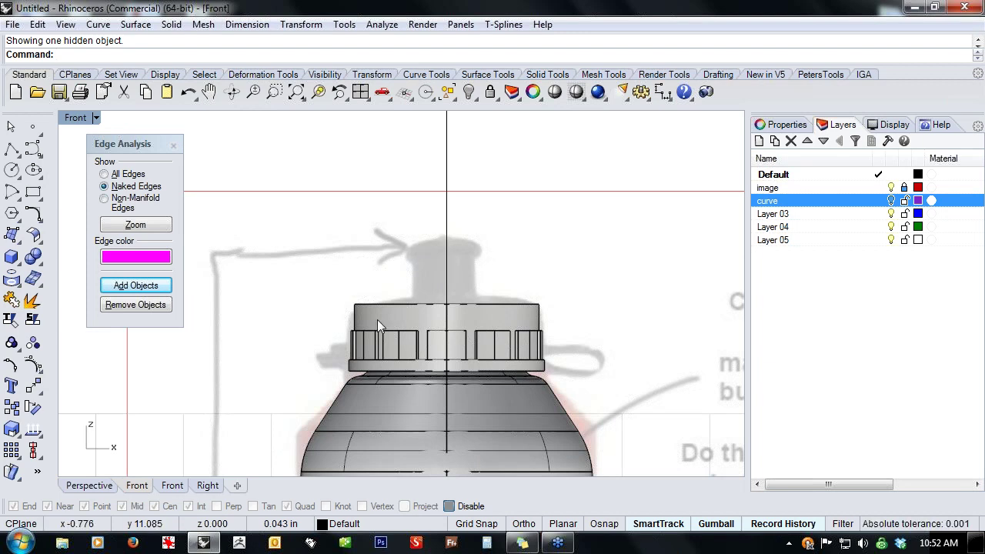
pyautogui.scroll(2, 431, 326)
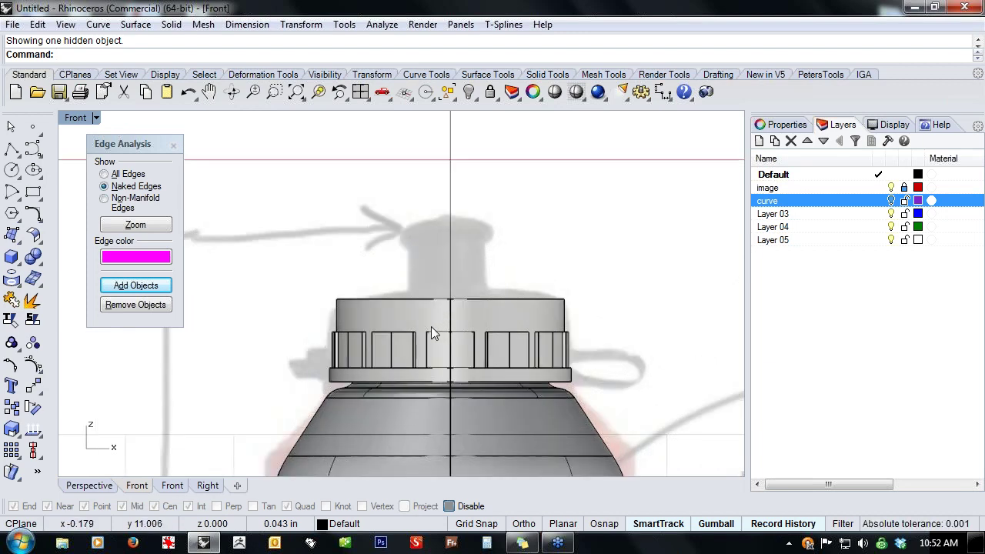
pyautogui.click(429, 329)
pyautogui.keyDown('shift'); pyautogui.moveTo(454, 395); pyautogui.dragTo(456, 394); pyautogui.keyUp('shift')
pyautogui.click(238, 347)
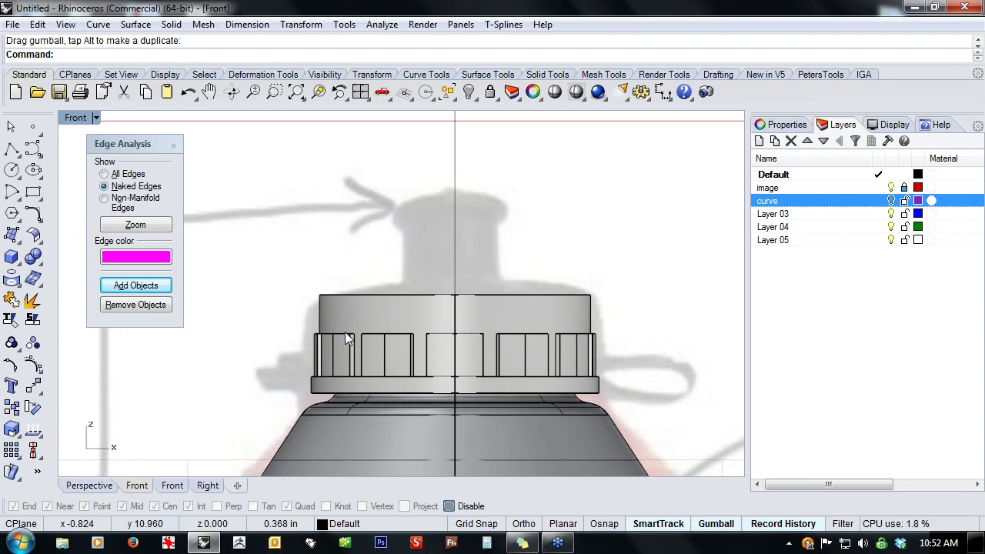
# - Create a vertical solid cylinder about 0.67 in tall for the spout, centred on the lid's top face in the perspective view
pyautogui.click(90, 488)
pyautogui.moveTo(448, 311); pyautogui.dragTo(366, 365, button='right')
pyautogui.click(13, 260)
pyautogui.click(57, 267)
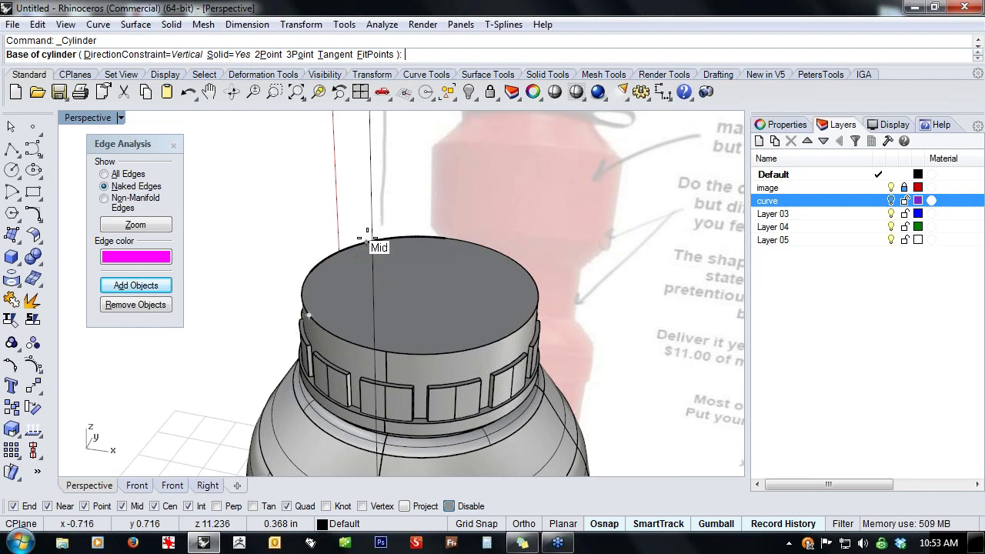
pyautogui.press('alt')
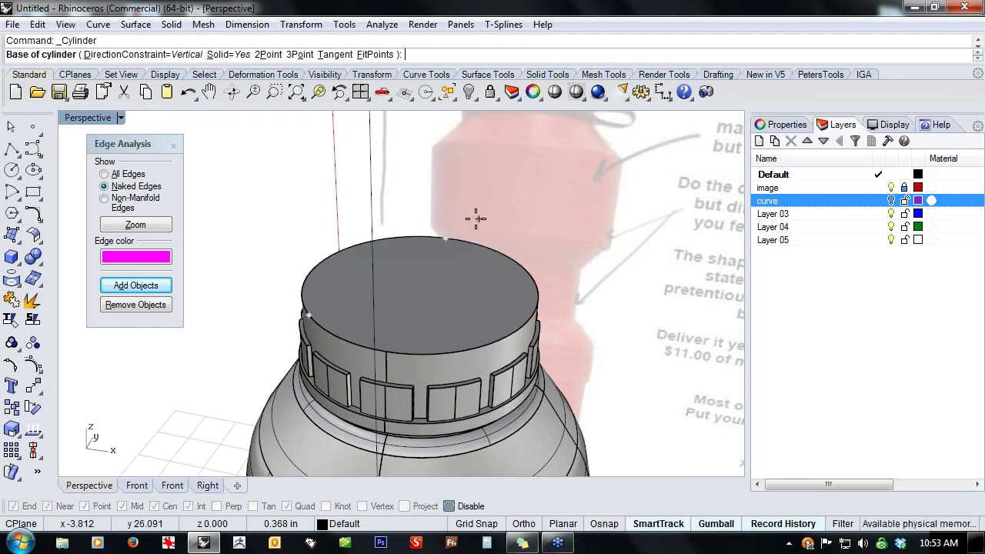
pyautogui.scroll(-6, 475, 218)
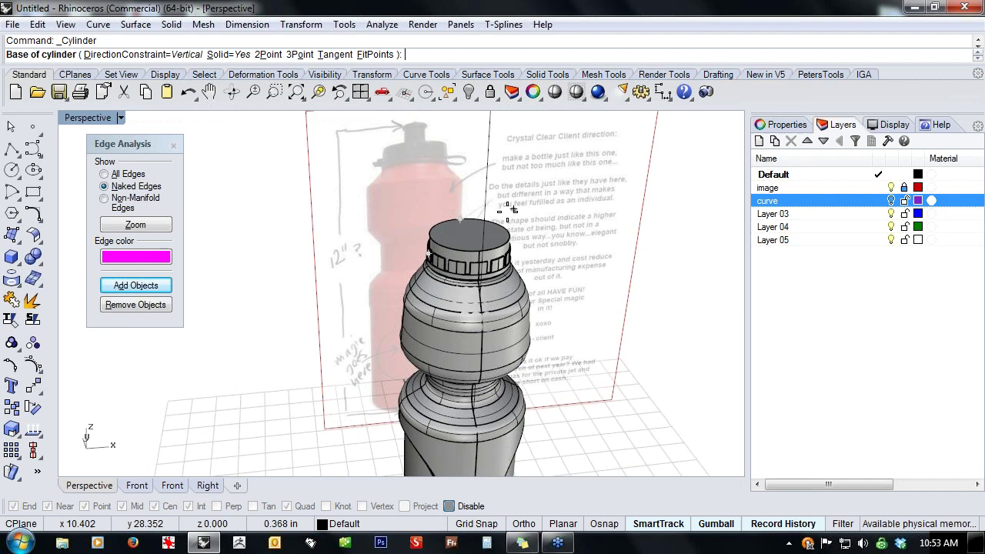
pyautogui.scroll(-1, 507, 209)
pyautogui.keyDown('shift'); pyautogui.moveTo(588, 318); pyautogui.dragTo(574, 296, button='right'); pyautogui.keyUp('shift')
pyautogui.scroll(5, 473, 206)
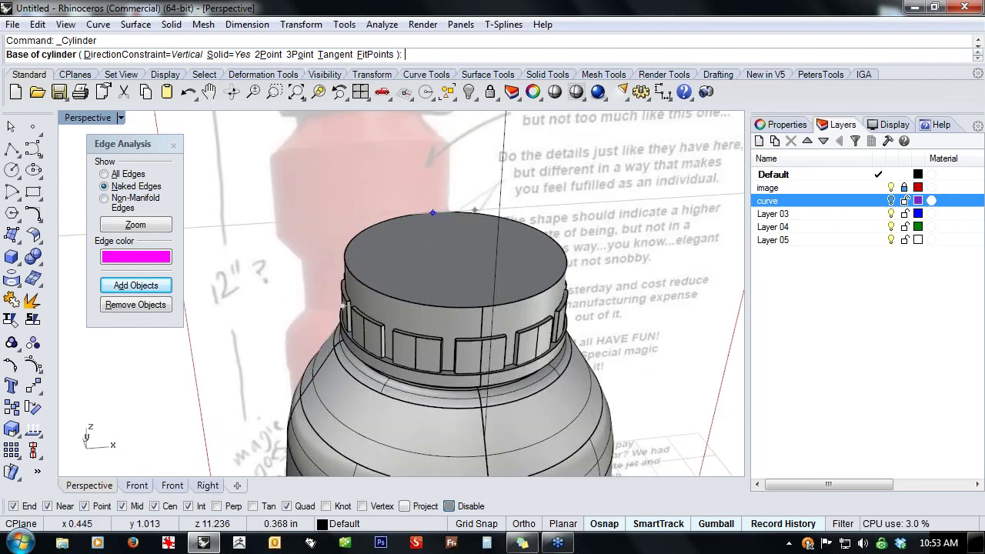
pyautogui.click(475, 218)
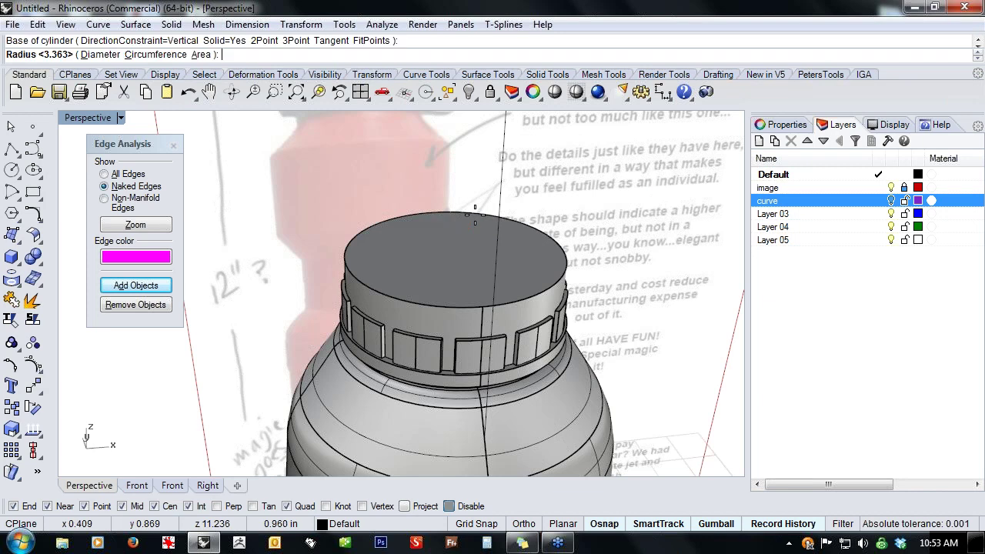
pyautogui.press('alt')
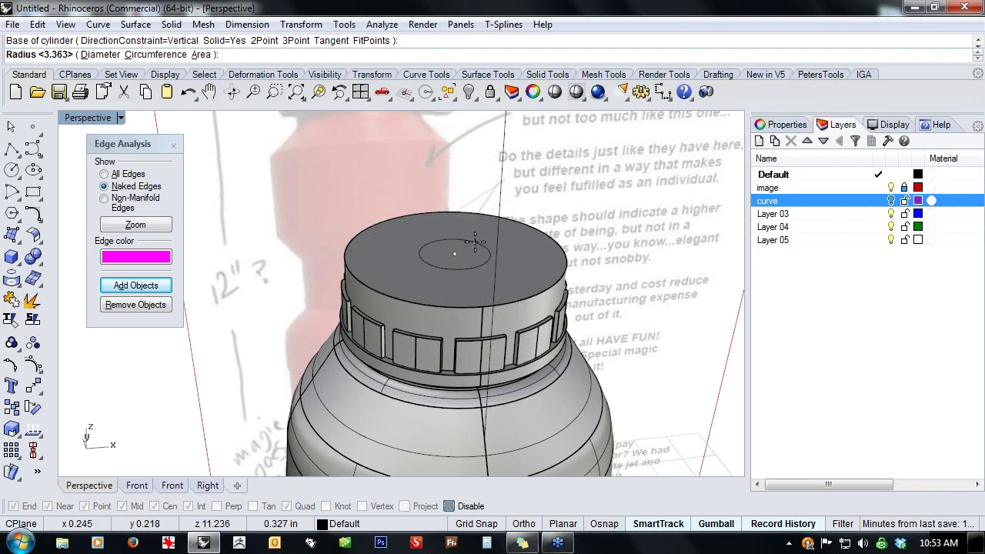
pyautogui.click(477, 240)
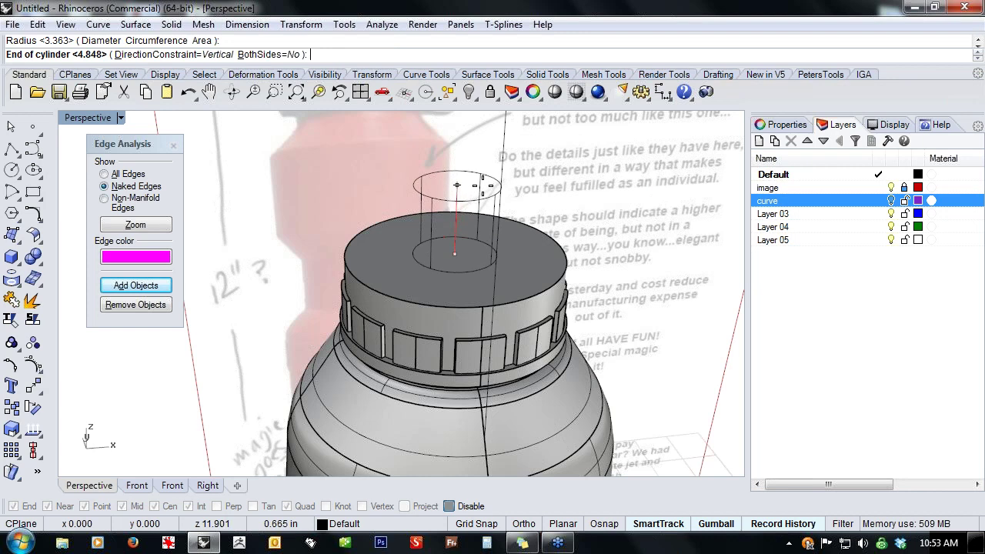
pyautogui.click(456, 186)
pyautogui.moveTo(600, 236); pyautogui.dragTo(520, 223, button='right')
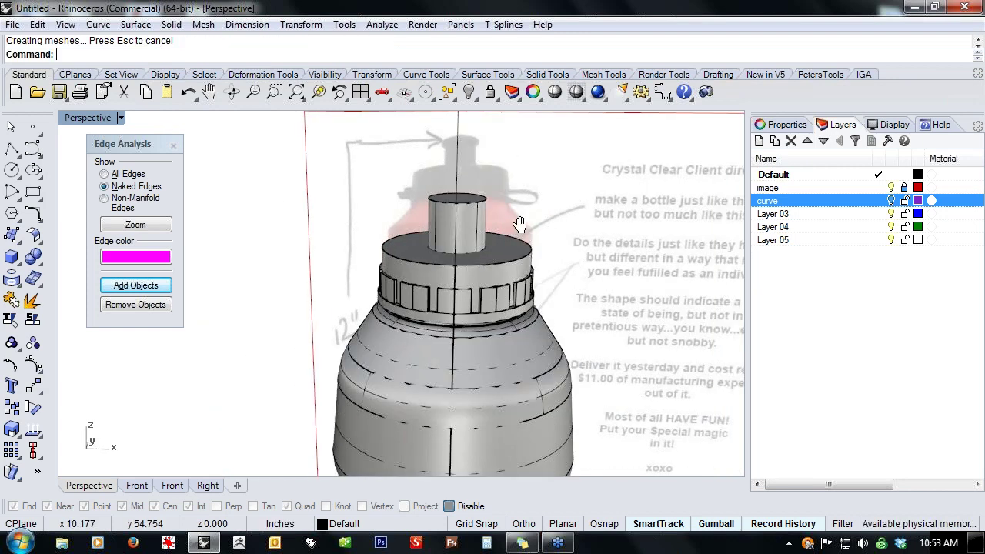
# - Lower the spout cylinder about 0.03 in into the lid in the front view and Boolean union it with the lid
pyautogui.click(171, 485)
pyautogui.scroll(4, 394, 270)
pyautogui.click(437, 238)
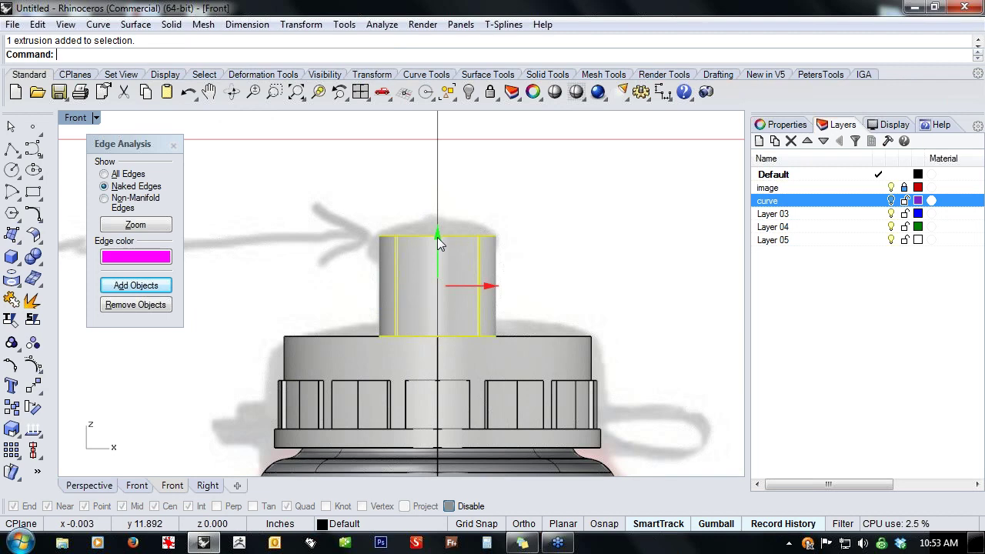
pyautogui.moveTo(437, 238); pyautogui.dragTo(437, 242)
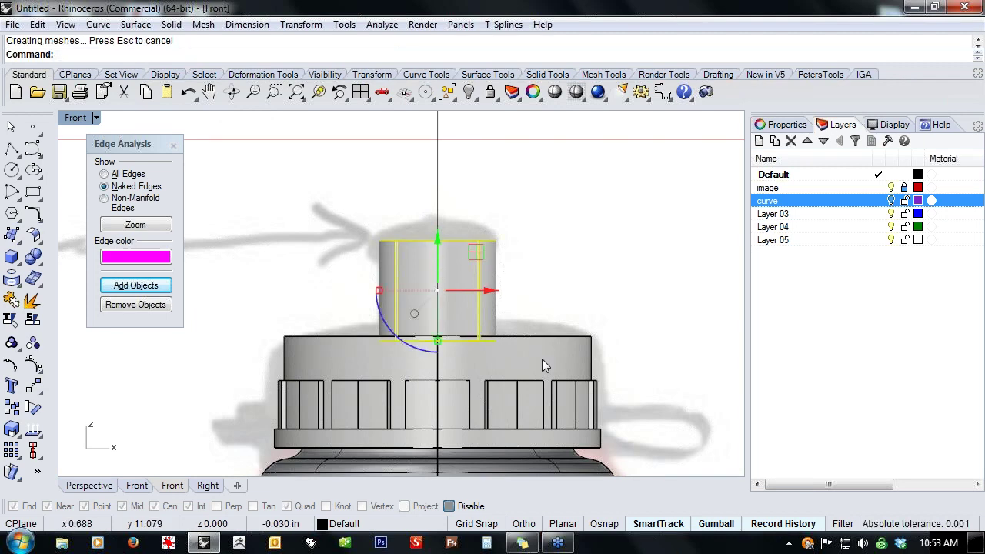
pyautogui.keyDown('shift'); pyautogui.click(536, 355); pyautogui.keyUp('shift')
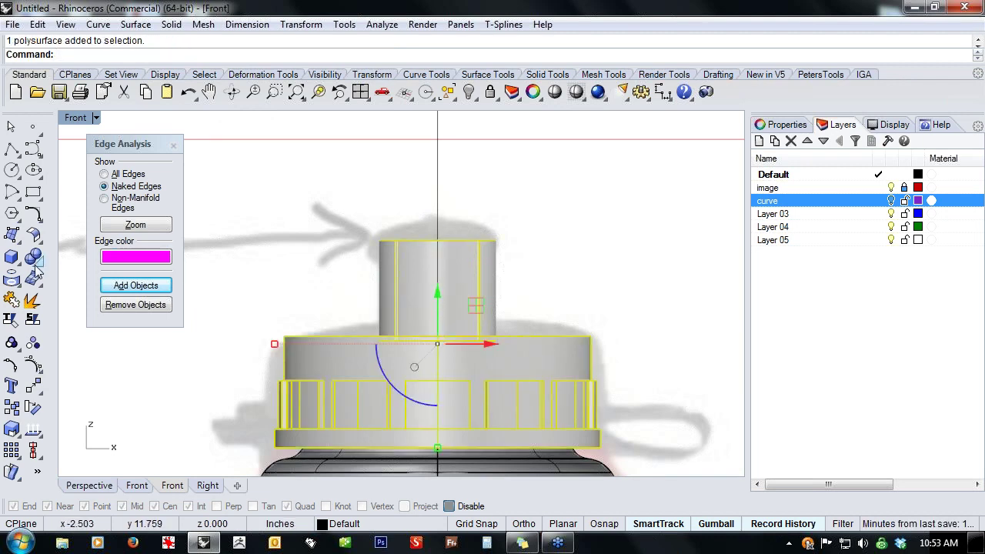
pyautogui.click(351, 277)
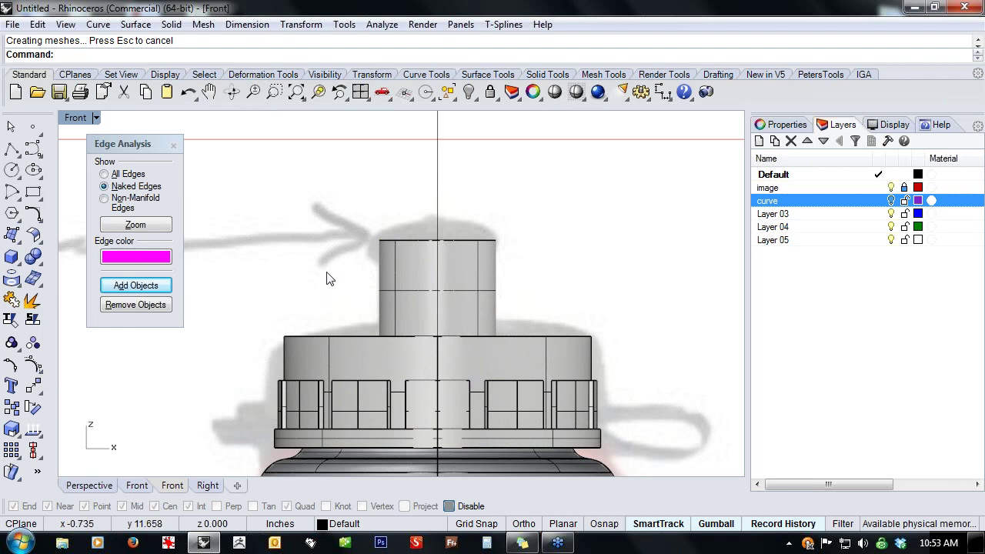
# - Shorten the spout by lowering its top about 0.168 in
pyautogui.moveTo(338, 217); pyautogui.dragTo(539, 259)
pyautogui.moveTo(438, 194); pyautogui.dragTo(436, 215)
pyautogui.click(578, 274)
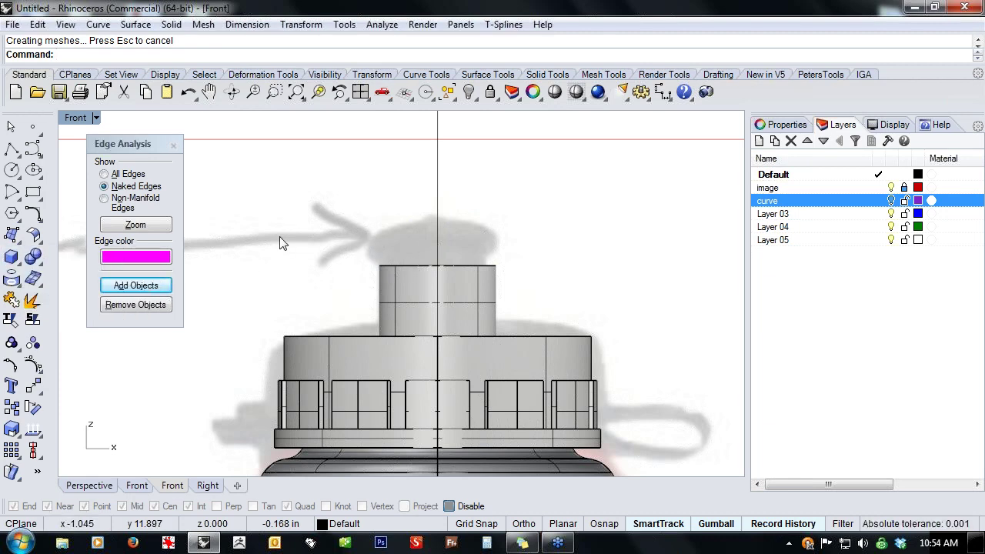
# - Extract a copy of the spout's top surface in the perspective view and extrude it upward about 0.112 in into a disc
pyautogui.click(90, 485)
pyautogui.moveTo(389, 329); pyautogui.dragTo(543, 281, button='right')
pyautogui.scroll(6, 514, 210)
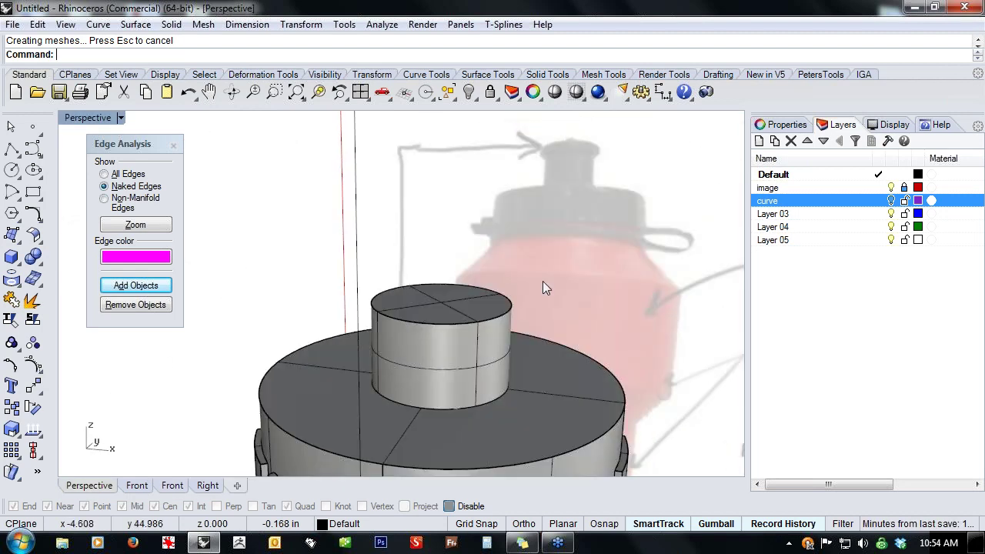
pyautogui.rightClick(33, 306)
pyautogui.click(241, 55)
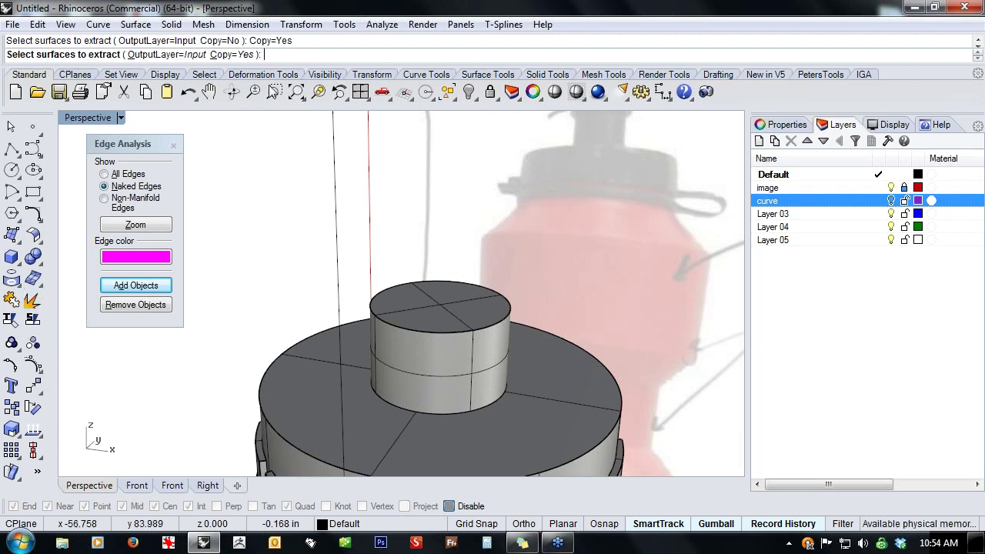
pyautogui.click(443, 307)
pyautogui.press('Return')
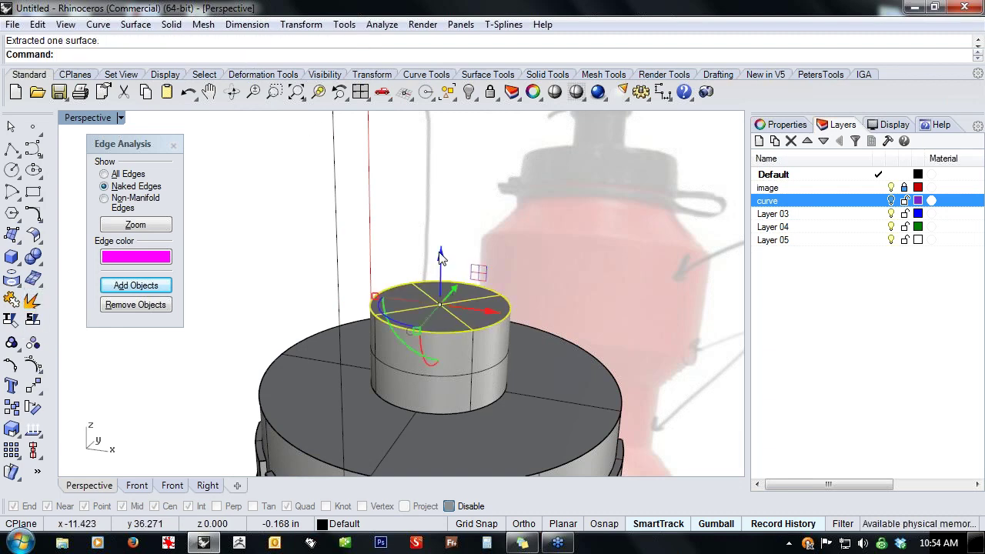
pyautogui.moveTo(441, 259); pyautogui.dragTo(442, 235)
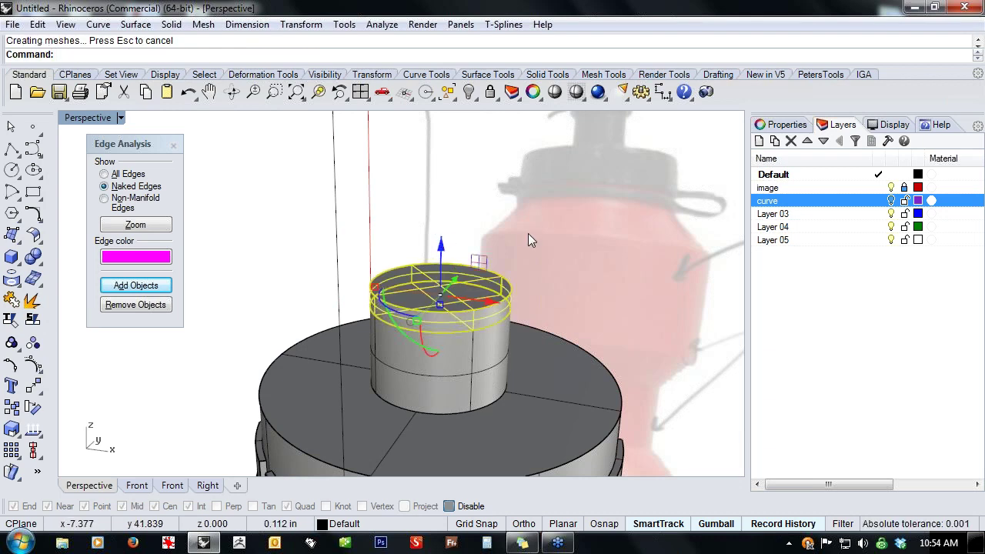
# - Scale the thin disc on the spout up slightly beyond the spout's diameter
pyautogui.click(525, 264)
pyautogui.click(462, 281)
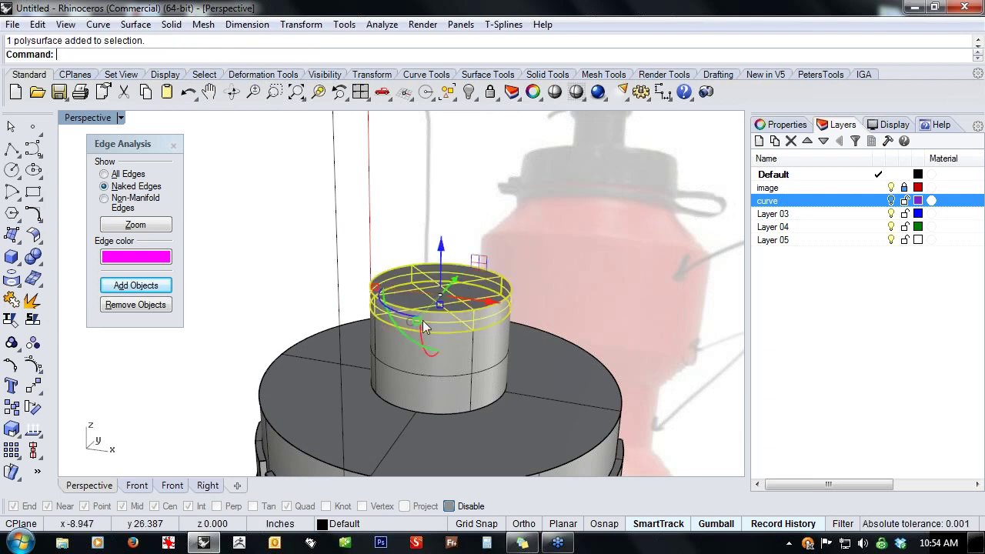
pyautogui.keyDown('shift'); pyautogui.moveTo(414, 319); pyautogui.dragTo(413, 319); pyautogui.keyUp('shift')
pyautogui.press('Escape')
# - Hide the bottle body, leaving only the lid and spout on display
pyautogui.scroll(-2, 273, 346)
pyautogui.scroll(-3, 275, 348)
pyautogui.keyDown('shift'); pyautogui.moveTo(275, 348); pyautogui.dragTo(445, 280, button='right'); pyautogui.keyUp('shift')
pyautogui.click(446, 281)
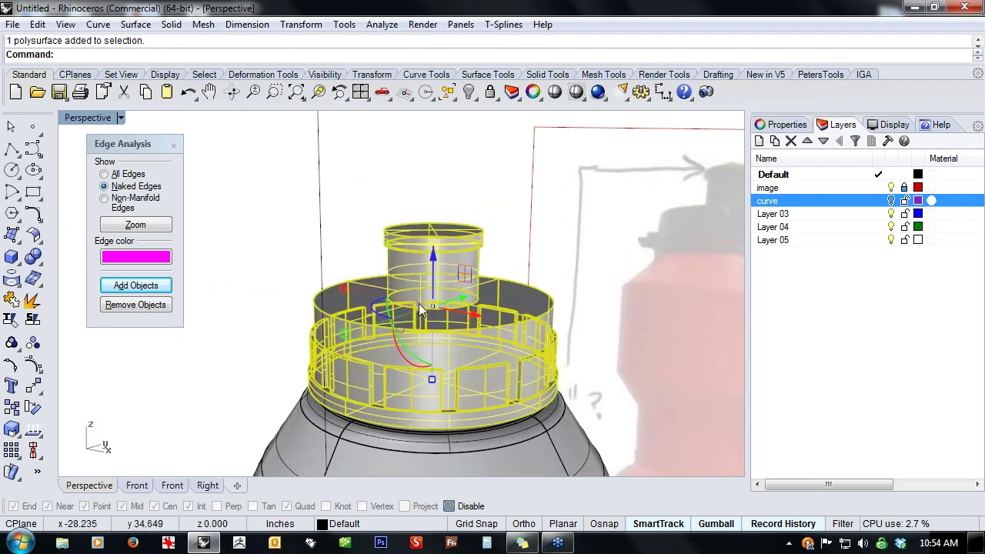
pyautogui.click(285, 316)
pyautogui.click(315, 416)
pyautogui.write('Hi')
pyautogui.press('Return')
pyautogui.moveTo(326, 392); pyautogui.dragTo(423, 355, button='right')
pyautogui.scroll(2, 423, 355)
pyautogui.keyDown('shift'); pyautogui.moveTo(423, 355); pyautogui.dragTo(423, 319, button='right'); pyautogui.keyUp('shift')
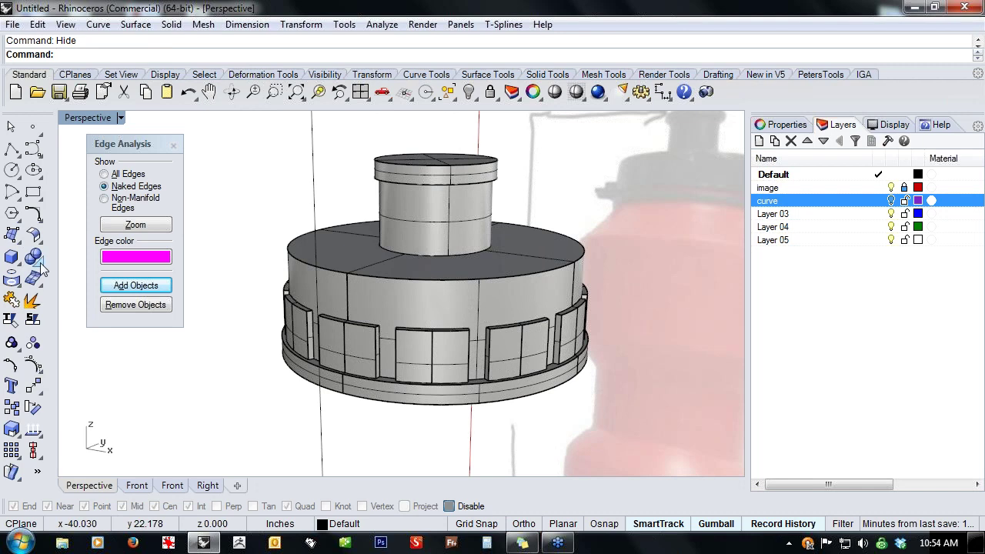
# - Start an edge fillet on all segments of the lid's top outer edge
pyautogui.click(33, 256)
pyautogui.click(163, 307)
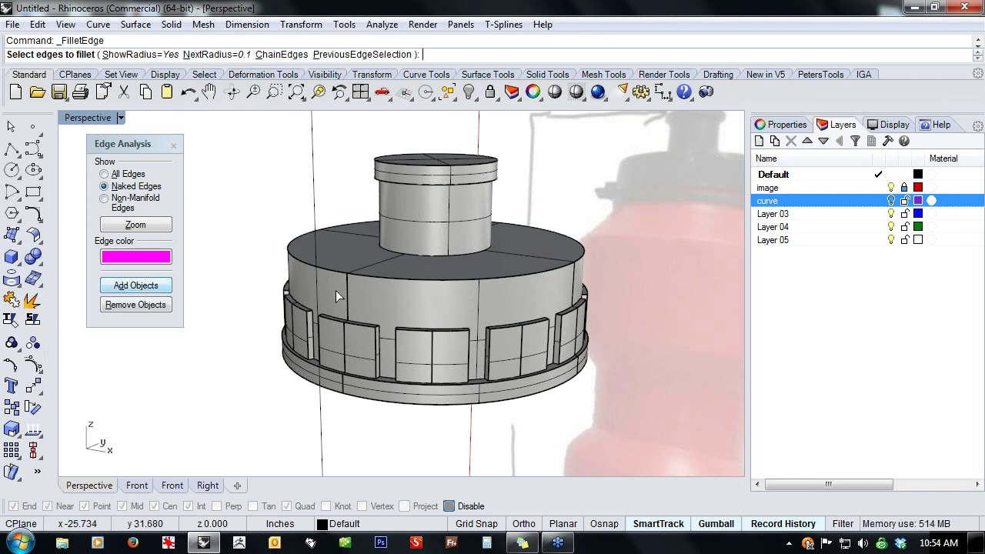
pyautogui.click(323, 240)
pyautogui.click(345, 224)
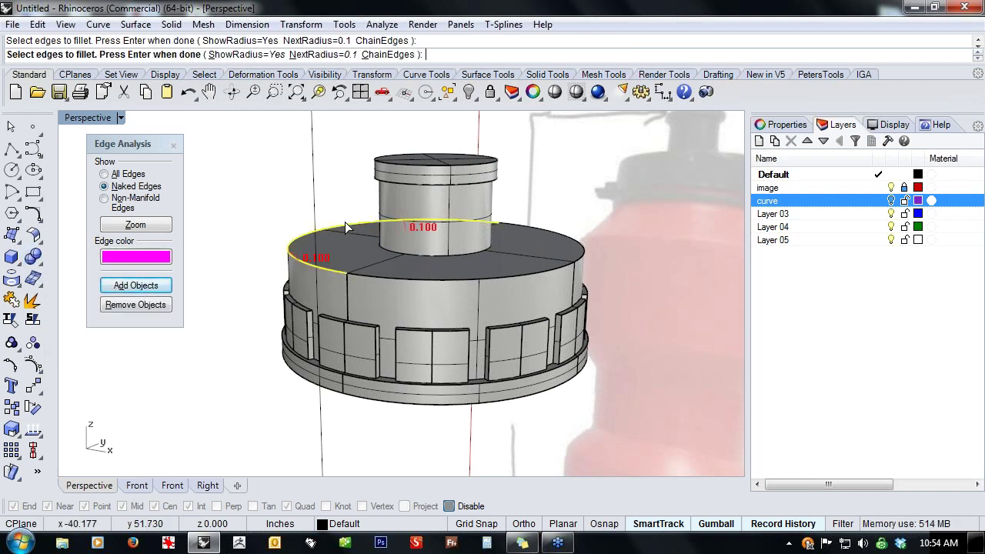
pyautogui.click(555, 233)
pyautogui.click(504, 275)
pyautogui.moveTo(372, 295); pyautogui.dragTo(438, 300, button='right')
pyautogui.scroll(4, 439, 300)
pyautogui.press('Return')
pyautogui.moveTo(425, 291); pyautogui.dragTo(434, 270, button='right')
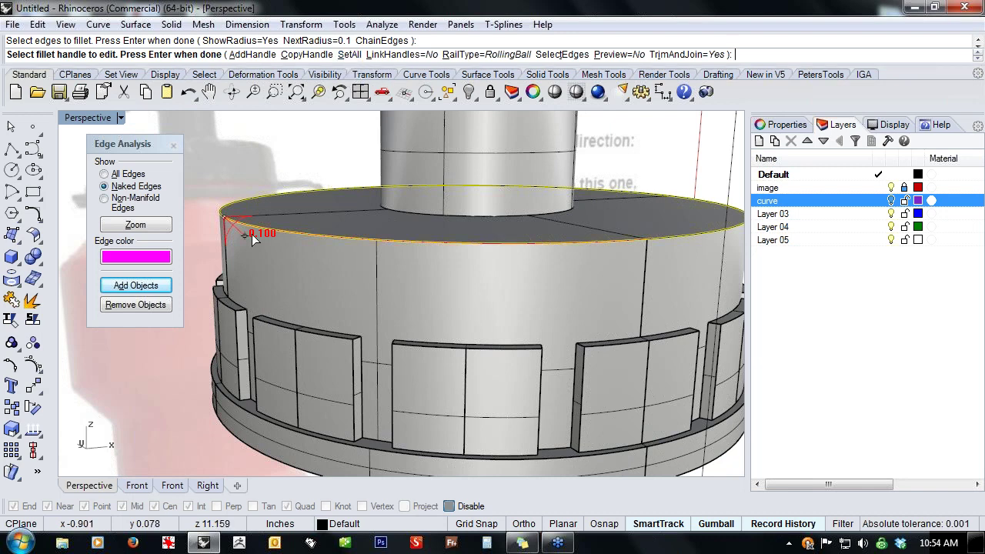
# - Set the fillet radius of the lid's top outer edge to 0.20 in and apply the fillet
pyautogui.click(248, 237)
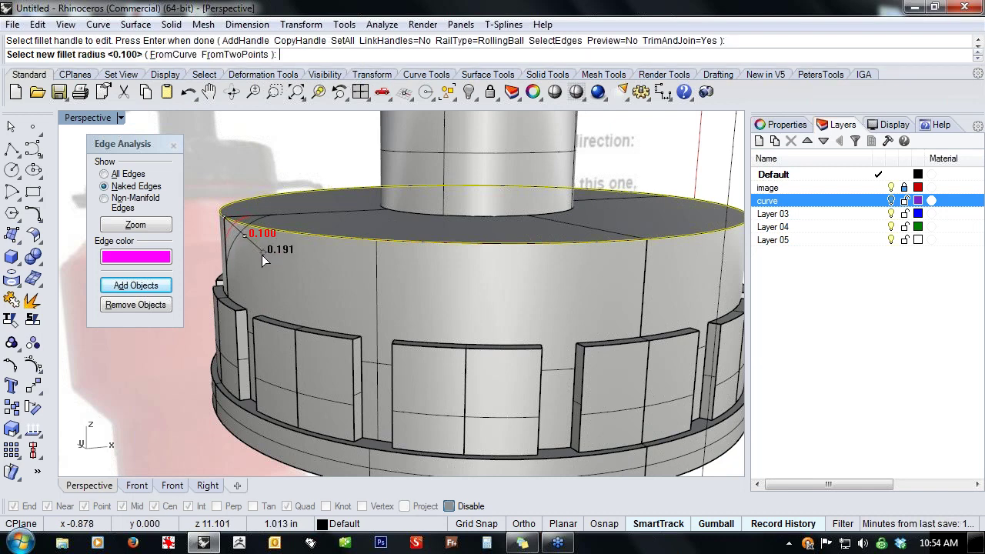
pyautogui.click(261, 257)
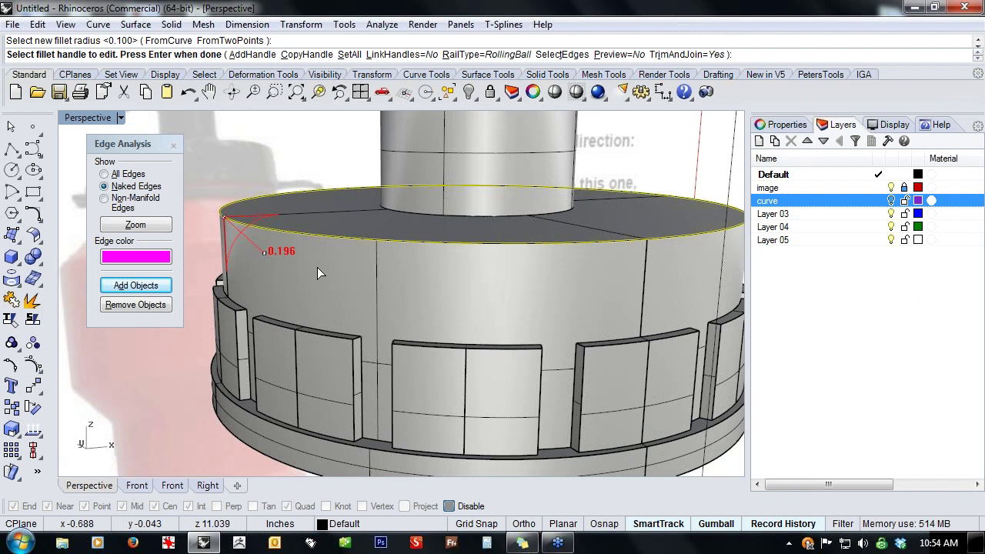
pyautogui.click(263, 254)
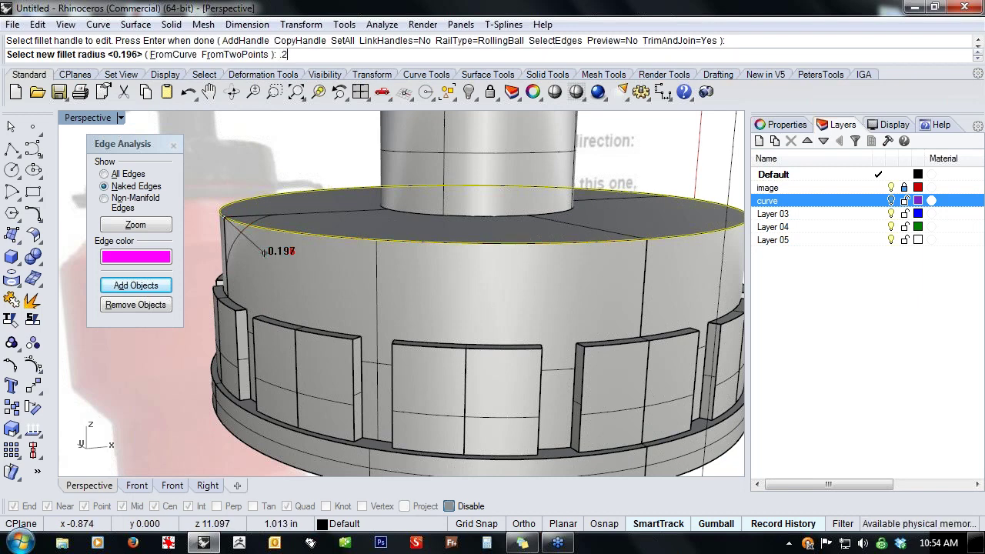
pyautogui.write('.20')
pyautogui.press('Return')
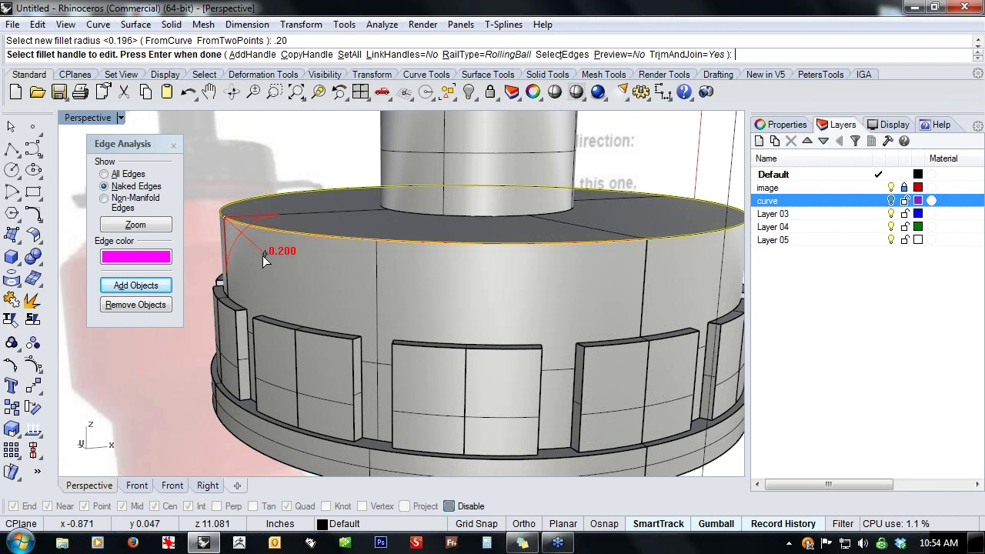
pyautogui.press('Return')
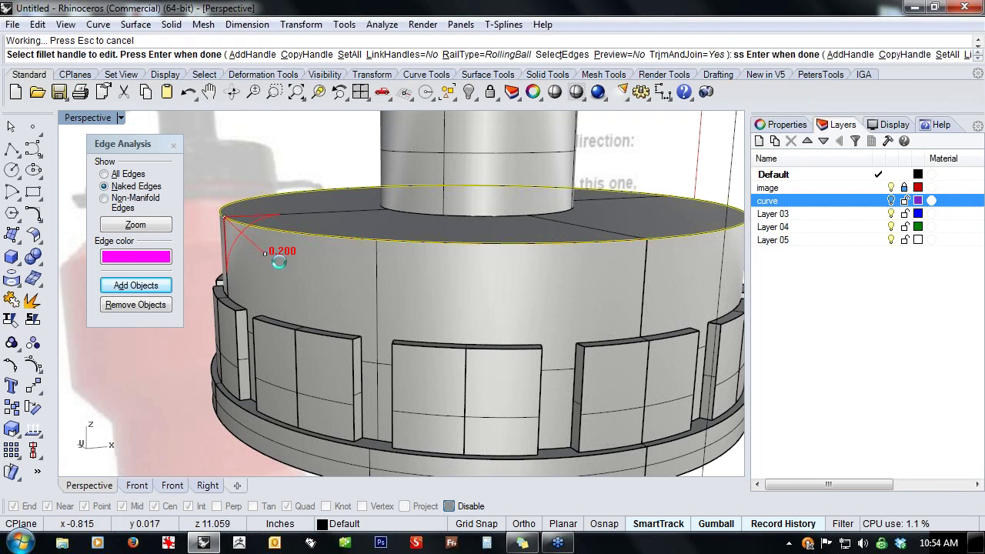
# - Fillet the edge where the spout's base meets the lid's top face with a 0.1 in radius
pyautogui.scroll(-3, 294, 251)
pyautogui.moveTo(295, 251); pyautogui.dragTo(364, 274, button='right')
pyautogui.press('Return')
pyautogui.click(364, 275)
pyautogui.press('Return')
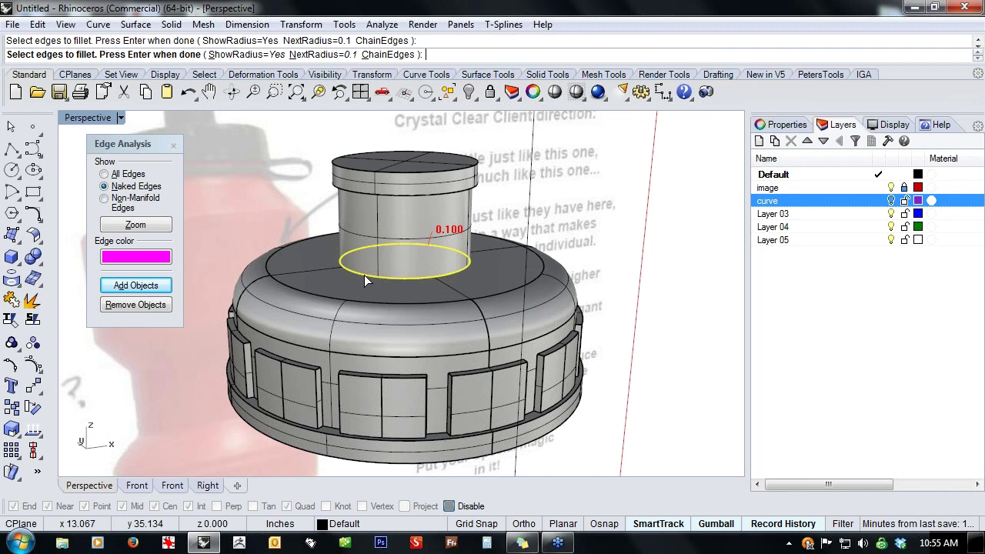
pyautogui.moveTo(447, 279); pyautogui.dragTo(511, 259, button='right')
pyautogui.scroll(5, 443, 253)
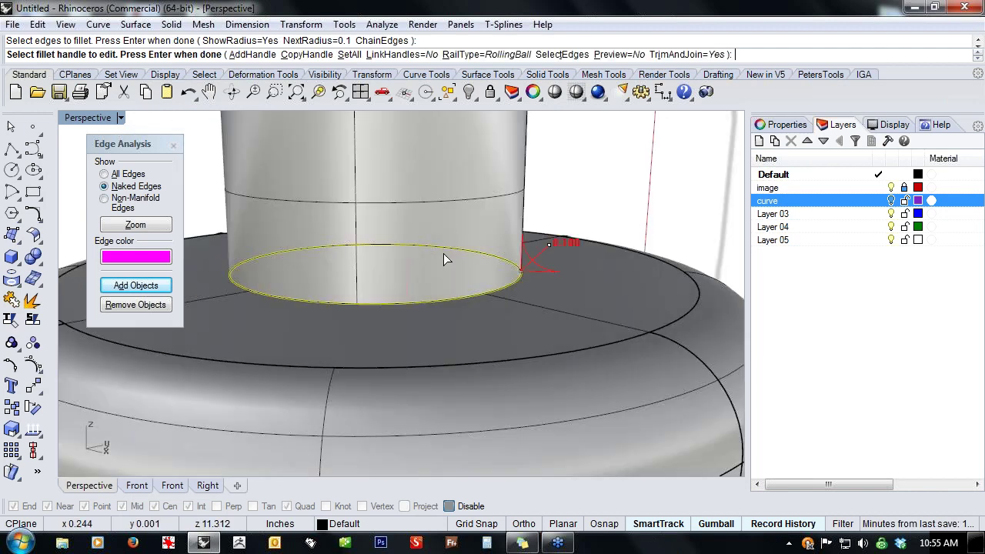
pyautogui.press('Return')
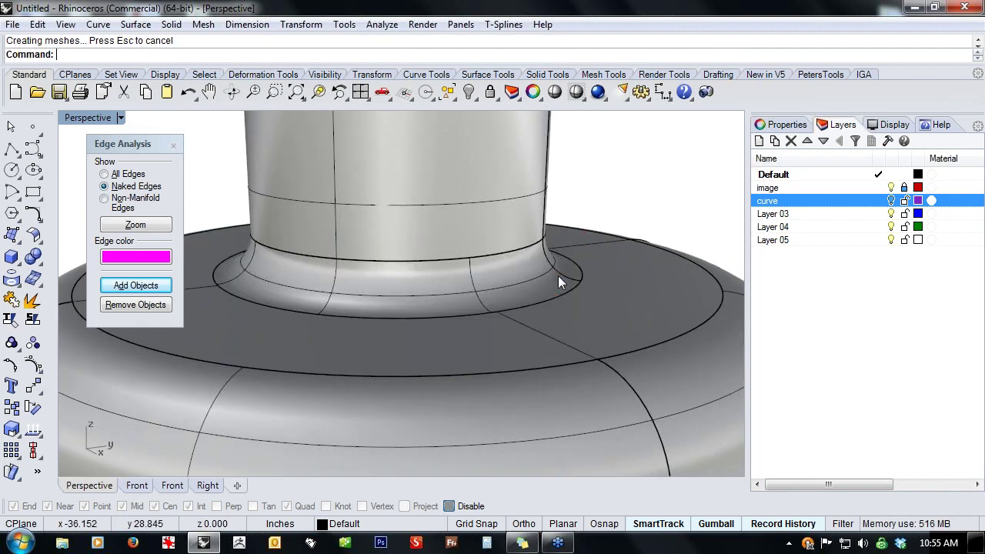
# - Start an edge fillet on all segments of the top outer edge of the lid's lower rim
pyautogui.scroll(-1, 555, 277)
pyautogui.scroll(-3, 555, 277)
pyautogui.moveTo(556, 277)
pyautogui.mouseDown(button='right')
pyautogui.moveTo(455, 302)
pyautogui.moveTo(466, 270)
pyautogui.mouseUp(button='right')
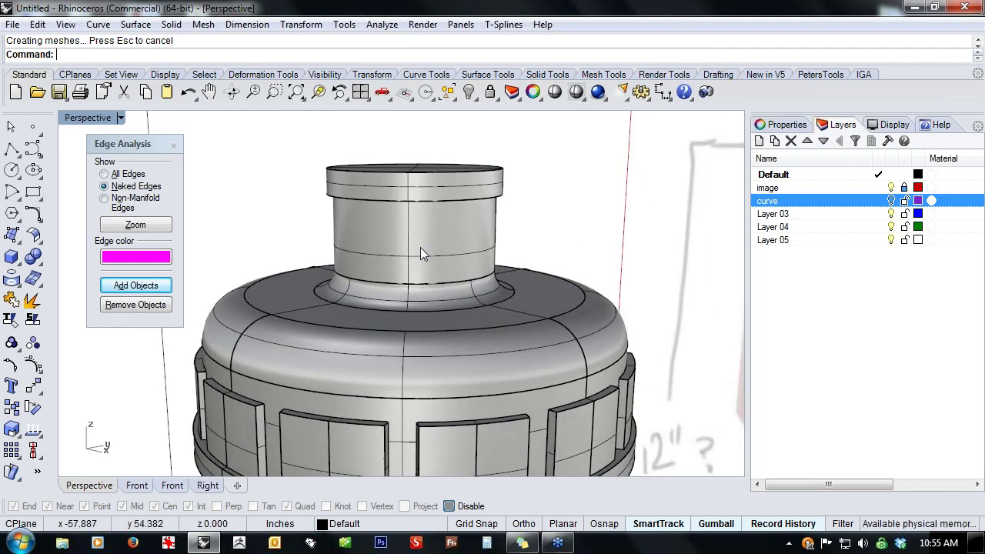
pyautogui.keyDown('shift'); pyautogui.moveTo(363, 310); pyautogui.dragTo(427, 250, button='right'); pyautogui.keyUp('shift')
pyautogui.scroll(7, 325, 401)
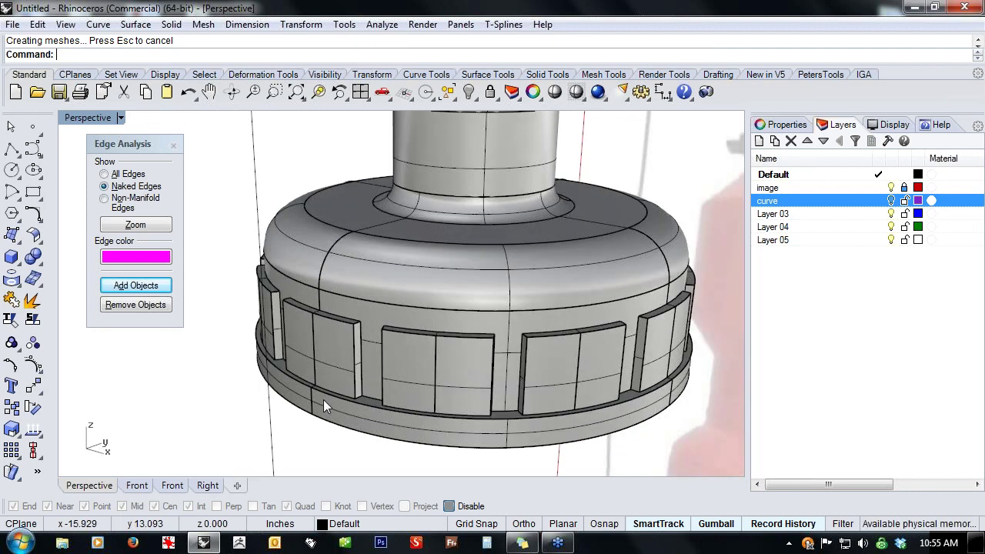
pyautogui.press('Return')
pyautogui.click(325, 387)
pyautogui.scroll(-5, 275, 365)
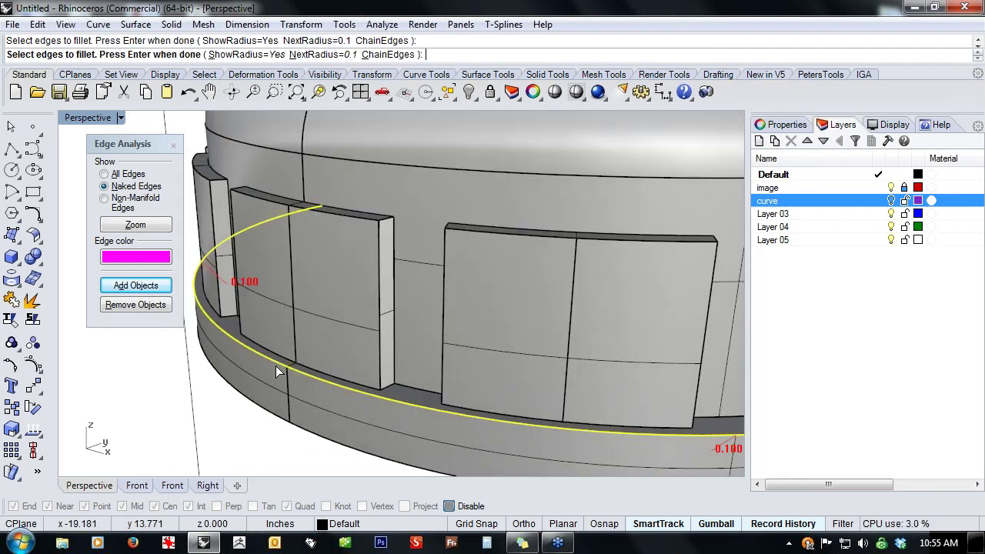
pyautogui.moveTo(508, 396); pyautogui.dragTo(417, 398, button='right')
pyautogui.scroll(3, 419, 377)
pyautogui.click(622, 341)
pyautogui.moveTo(622, 341); pyautogui.dragTo(376, 293, button='right')
pyautogui.scroll(-5, 376, 298)
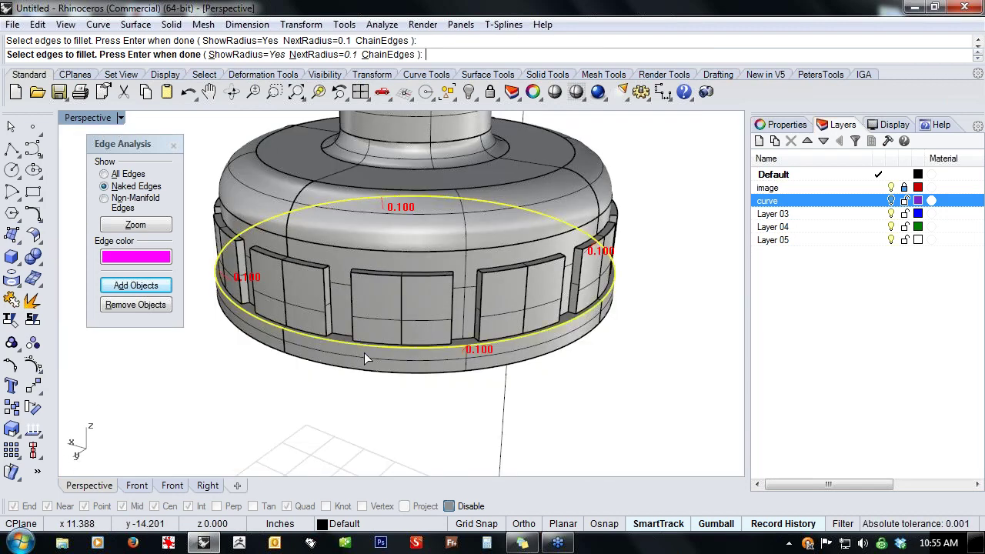
pyautogui.moveTo(501, 374); pyautogui.dragTo(331, 369, button='right')
pyautogui.moveTo(528, 382); pyautogui.dragTo(444, 373, button='right')
pyautogui.rightClick(444, 374)
# - Set the fillet radius of the rim's top outer edge to 0.015 in and apply the fillet
pyautogui.scroll(8, 462, 369)
pyautogui.scroll(-9, 454, 370)
pyautogui.moveTo(624, 381); pyautogui.dragTo(484, 315, button='right')
pyautogui.scroll(10, 524, 339)
pyautogui.scroll(-3, 464, 314)
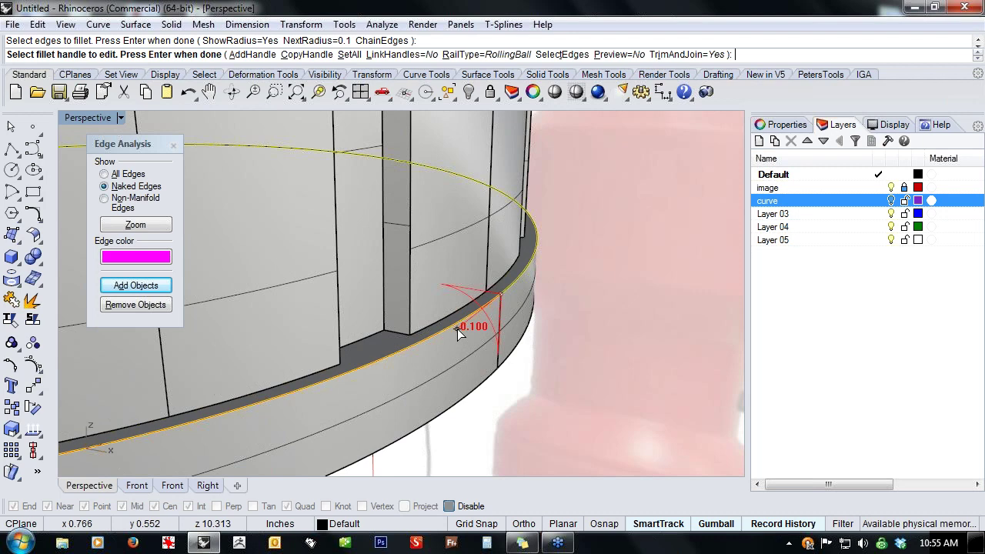
pyautogui.click(457, 329)
pyautogui.click(460, 327)
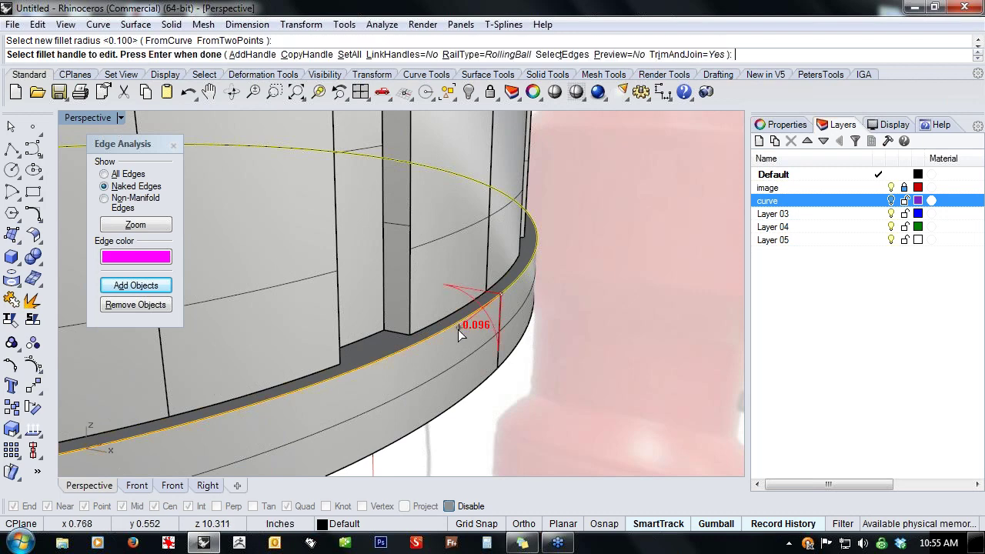
pyautogui.click(458, 329)
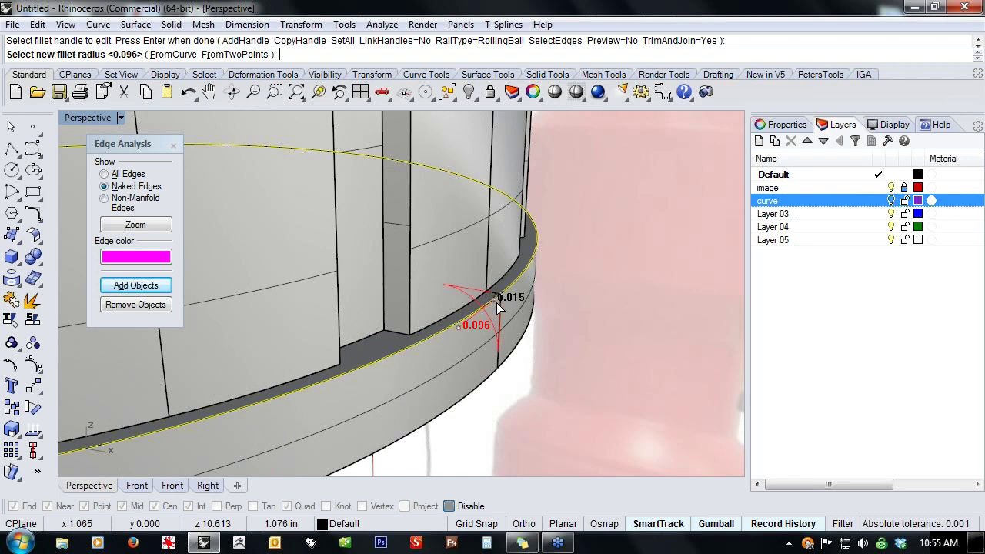
pyautogui.write('.015')
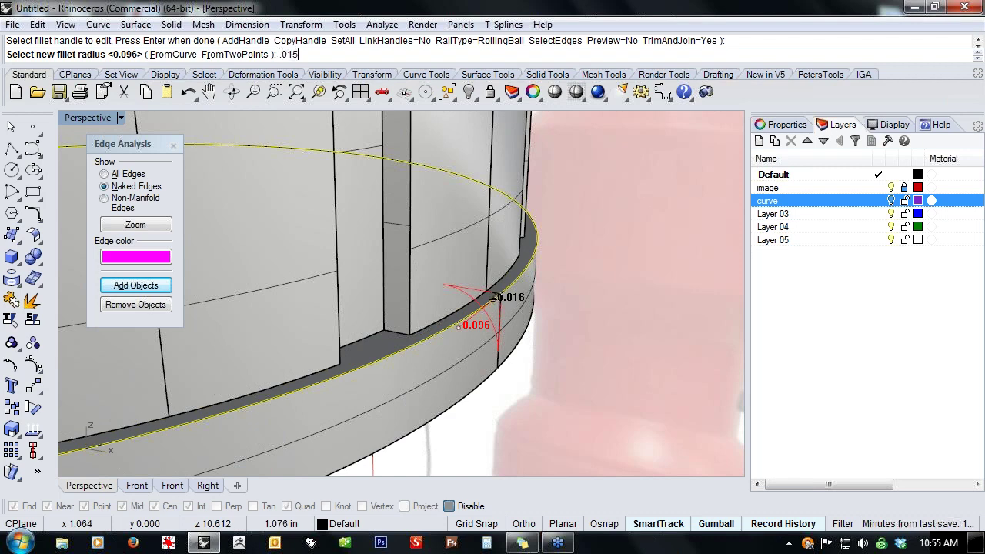
pyautogui.press('Return')
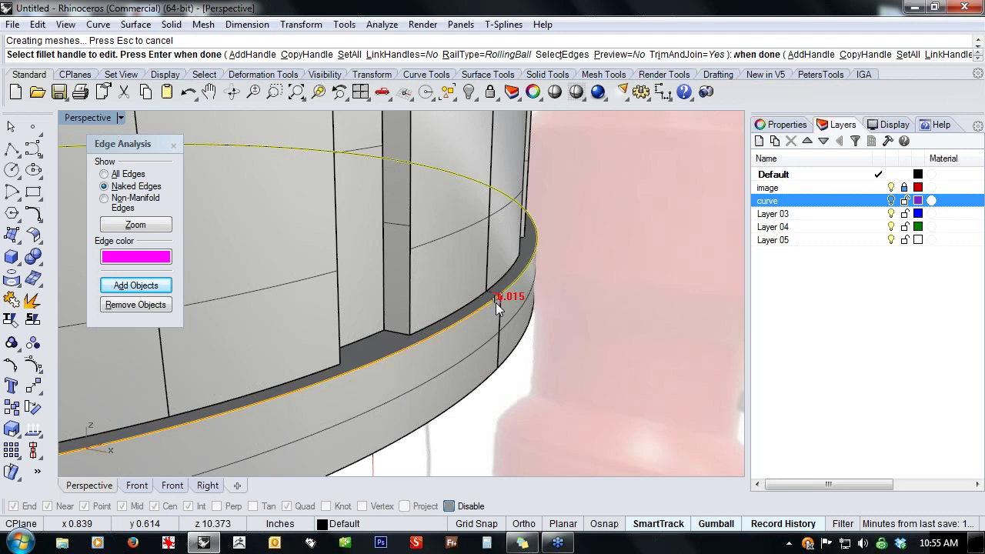
pyautogui.rightClick(499, 361)
# - Start an edge fillet on all segments of the rim's bottom outer edge
pyautogui.click(475, 390)
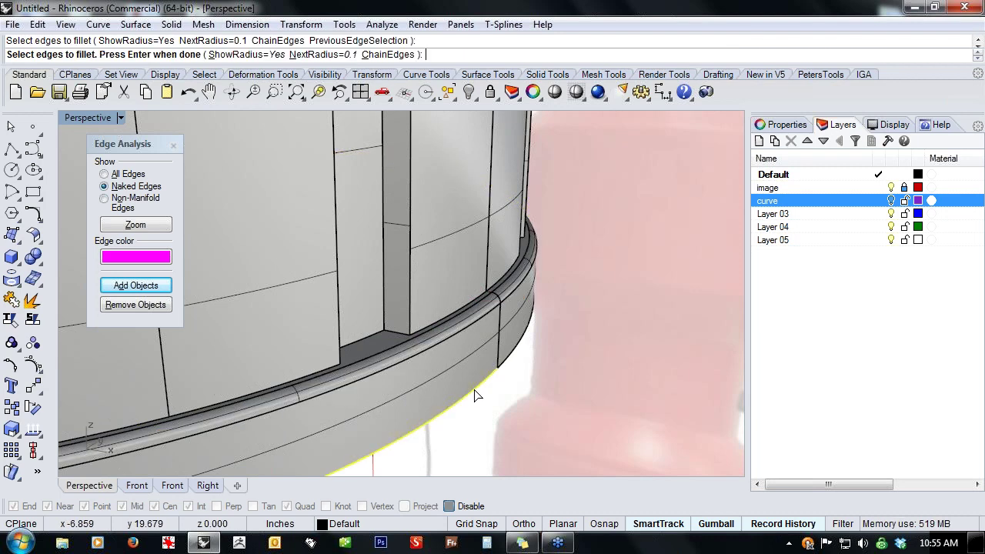
pyautogui.click(511, 355)
pyautogui.scroll(-3, 515, 359)
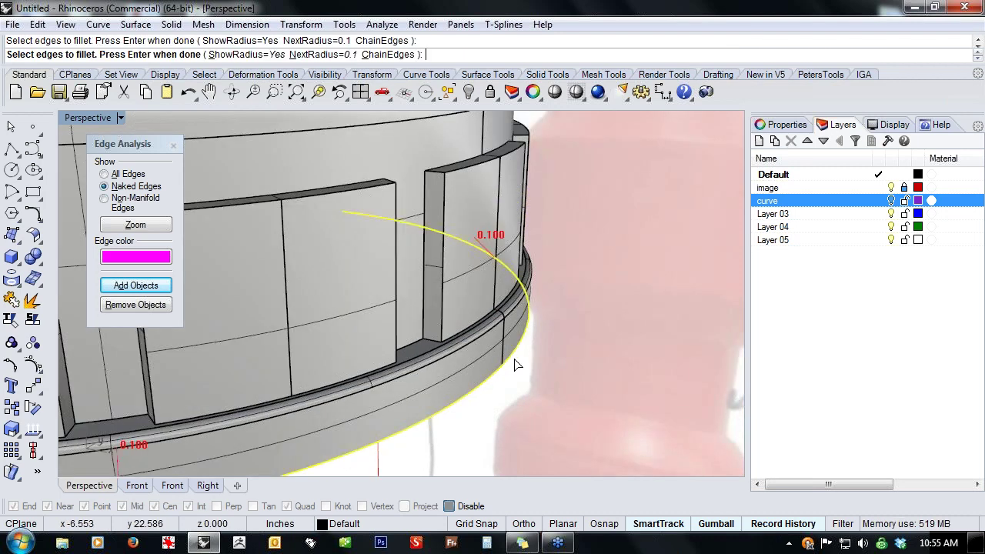
pyautogui.scroll(-4, 515, 359)
pyautogui.click(254, 393)
pyautogui.moveTo(254, 393); pyautogui.dragTo(544, 319, button='right')
pyautogui.click(320, 382)
pyautogui.rightClick(322, 407)
pyautogui.scroll(2, 545, 318)
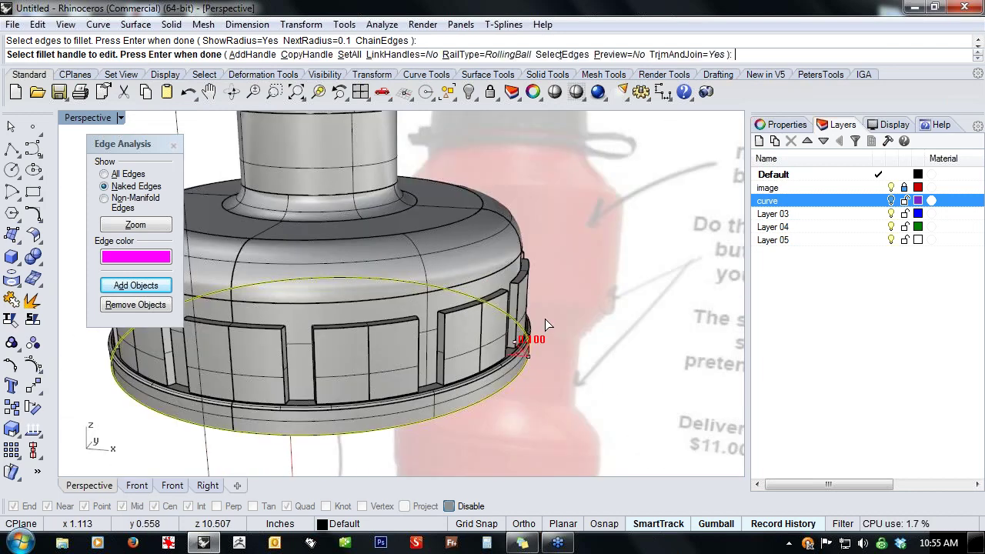
# - Set all fillet handles on the rim's bottom outer edge to 0.015 in and apply the fillet
pyautogui.scroll(2, 544, 320)
pyautogui.click(356, 57)
pyautogui.write('.0')
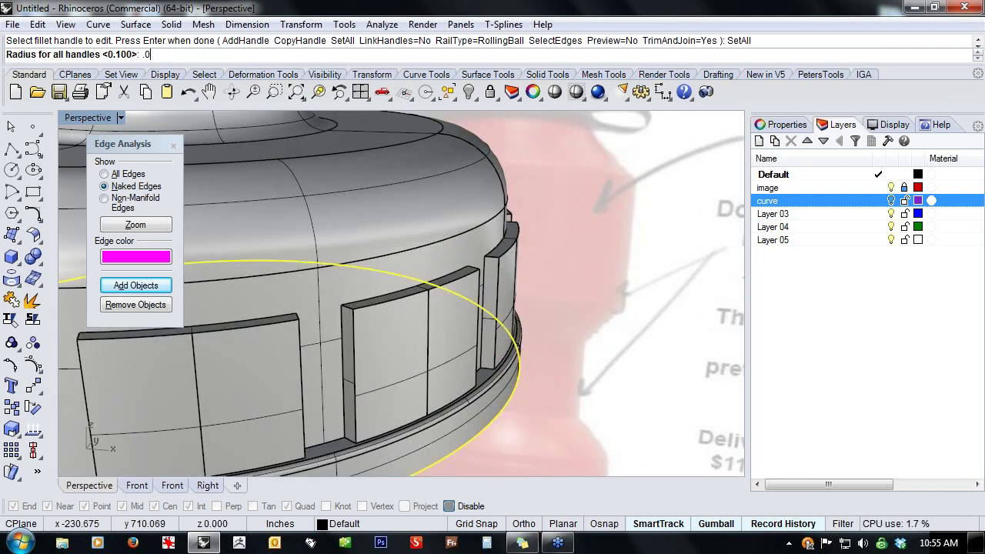
pyautogui.write('15')
pyautogui.press('Return')
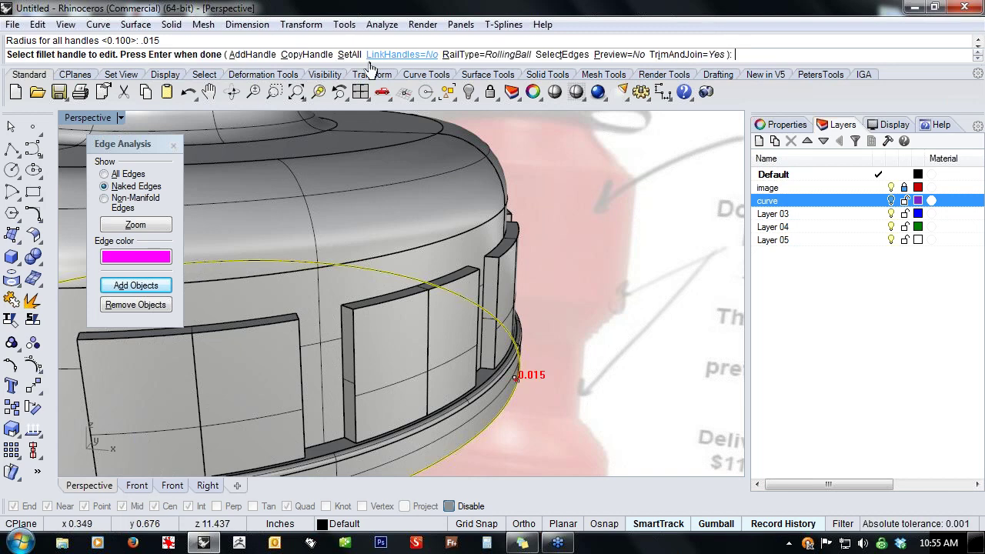
pyautogui.press('Return')
# - Start an edge fillet on the upper and lower outer edges of the disc on top of the spout
pyautogui.scroll(-4, 545, 325)
pyautogui.moveTo(546, 325); pyautogui.dragTo(446, 286, button='right')
pyautogui.scroll(7, 489, 331)
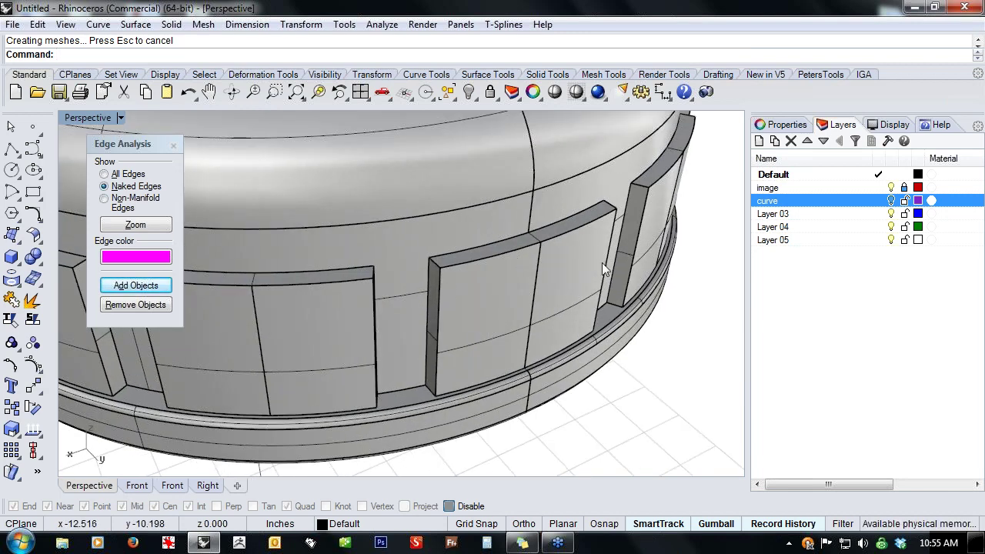
pyautogui.scroll(-4, 602, 264)
pyautogui.moveTo(600, 263); pyautogui.dragTo(442, 346, button='right')
pyautogui.scroll(-8, 448, 254)
pyautogui.scroll(11, 451, 193)
pyautogui.moveTo(443, 205); pyautogui.dragTo(231, 214, button='right')
pyautogui.middleClick(228, 209)
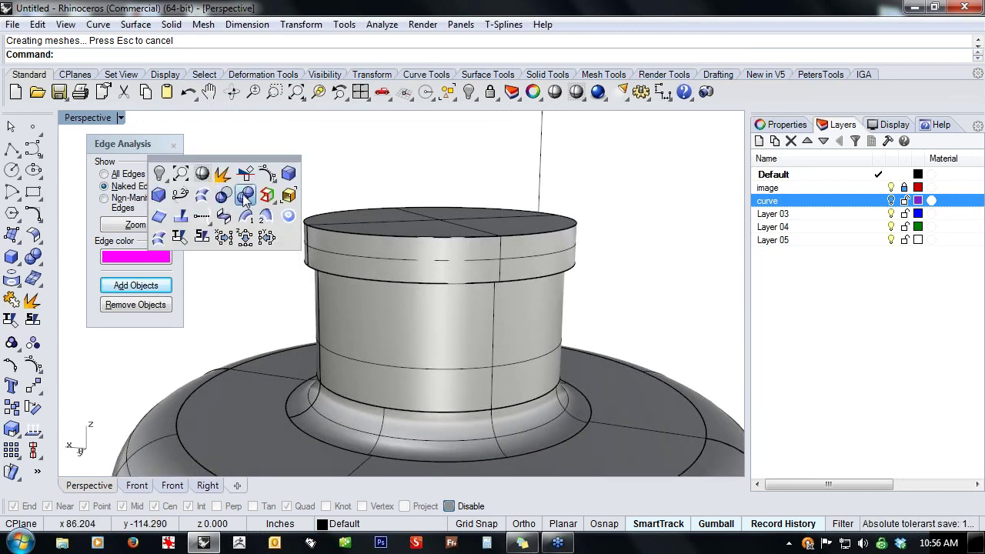
pyautogui.click(41, 263)
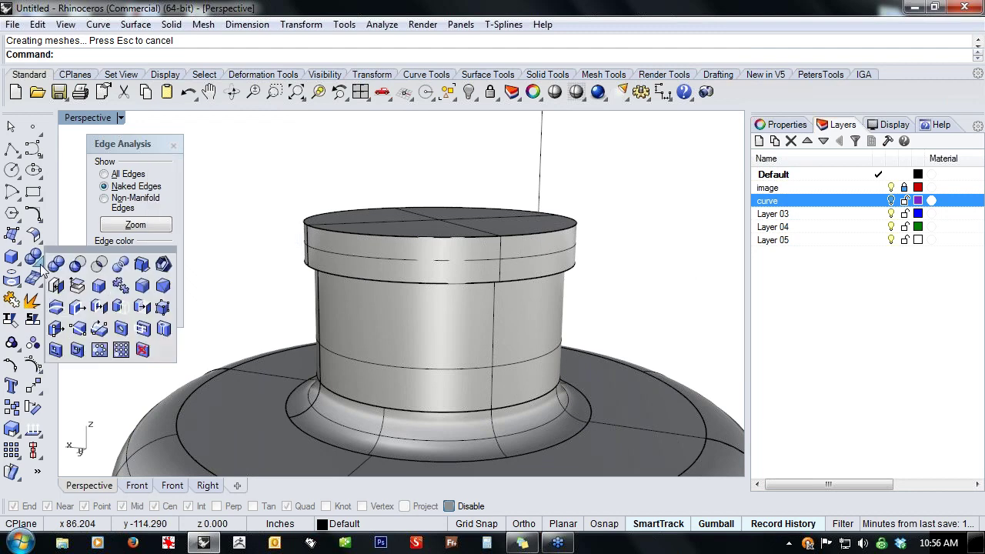
pyautogui.click(142, 285)
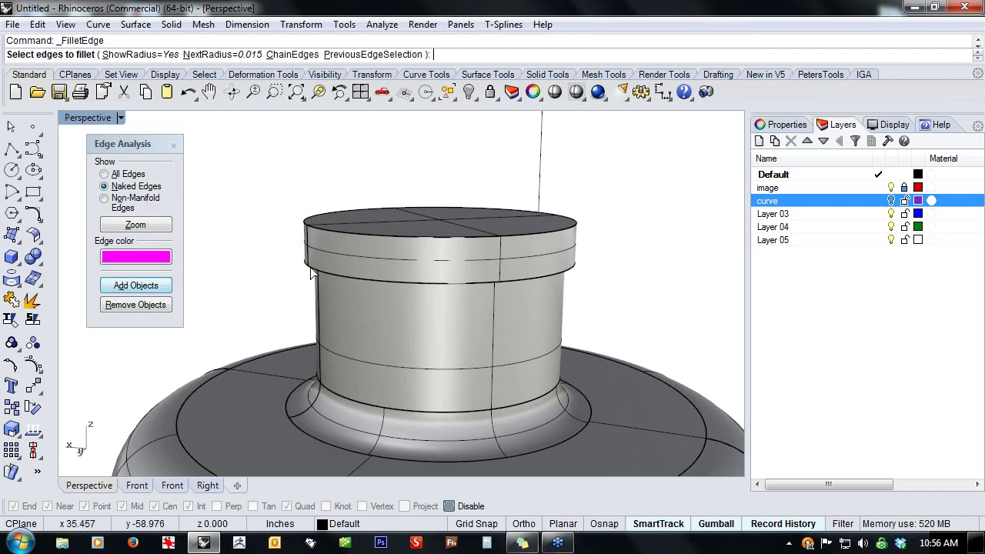
pyautogui.click(323, 257)
pyautogui.click(318, 229)
pyautogui.press('Return')
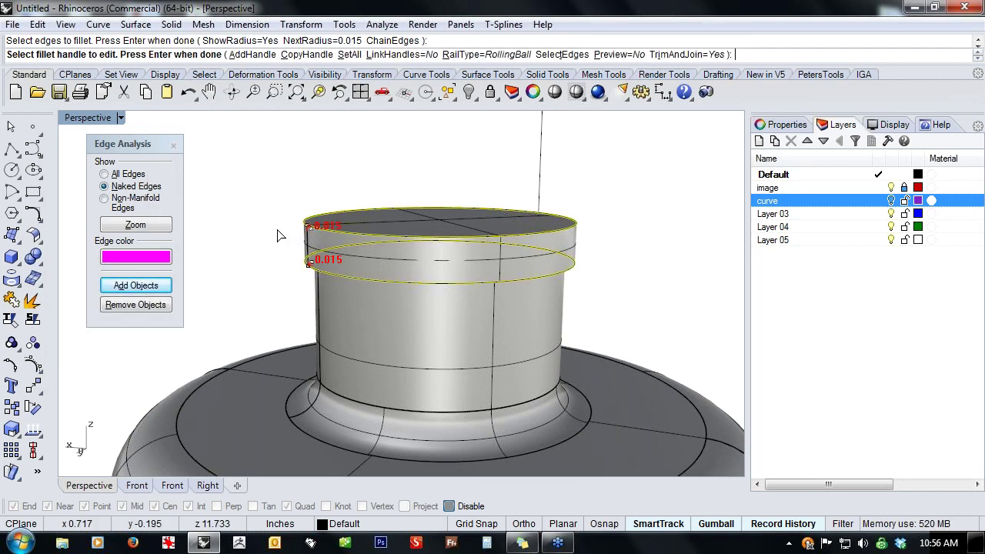
# - Adjust the disc's fillet radii by eye to about 0.058 in on the upper edge and 0.053 in on the lower edge
pyautogui.scroll(5, 280, 235)
pyautogui.click(366, 252)
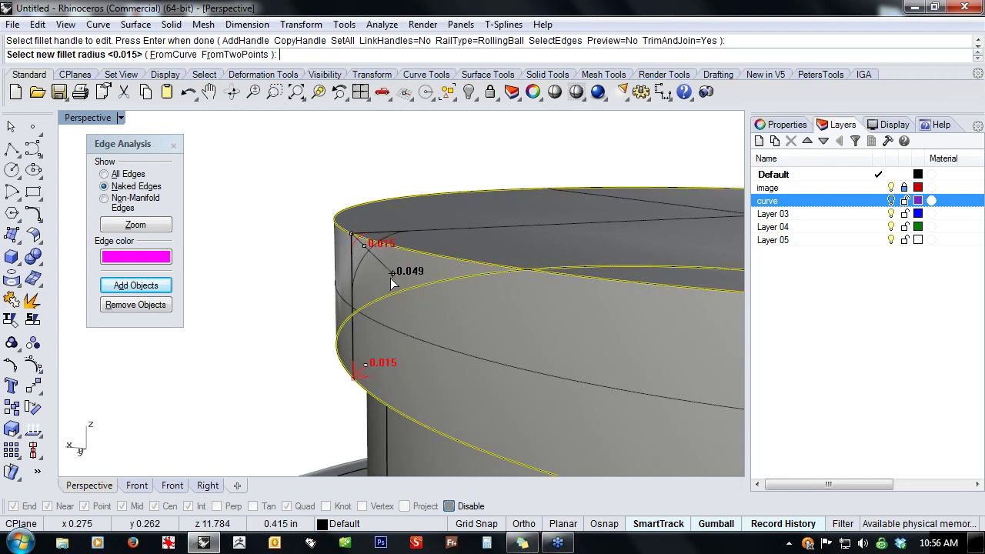
pyautogui.click(387, 279)
pyautogui.click(366, 363)
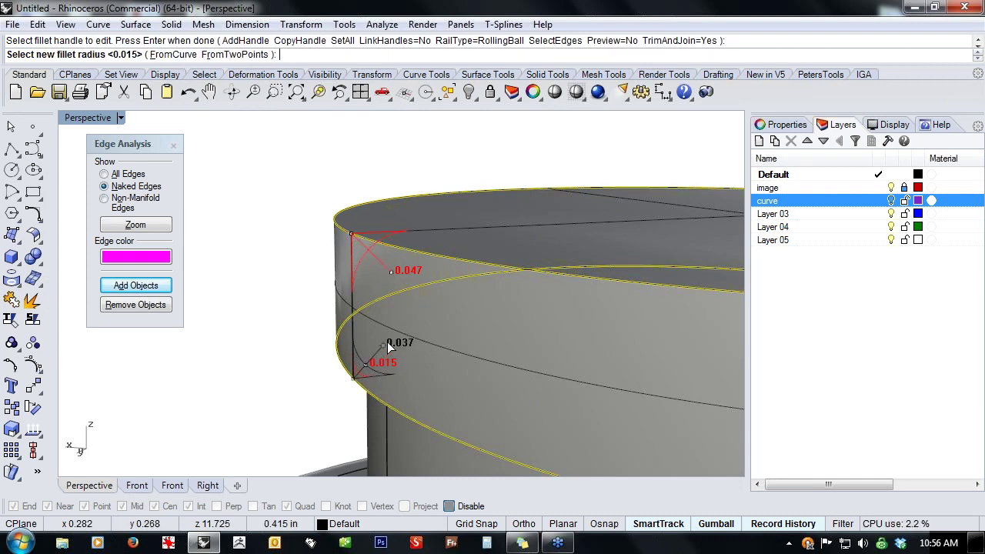
pyautogui.click(395, 330)
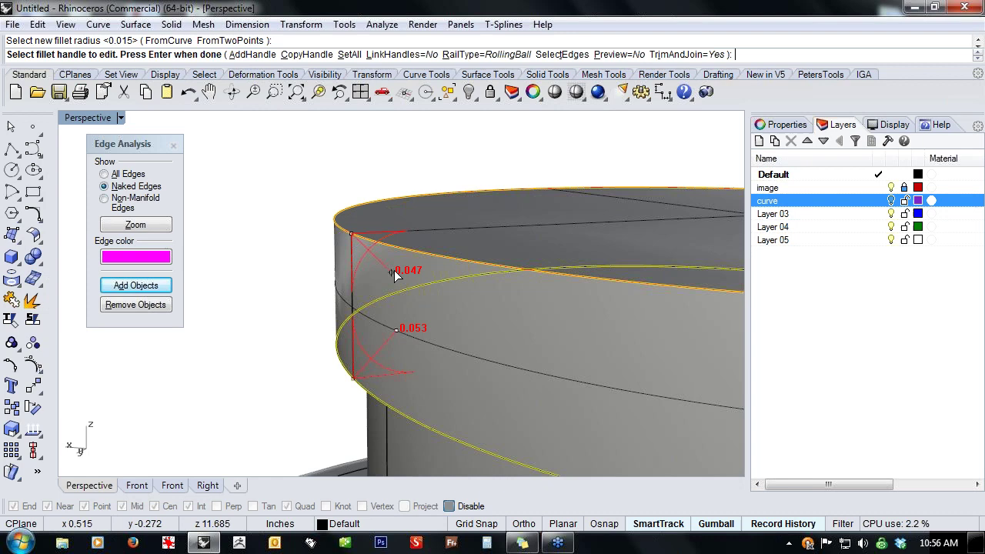
pyautogui.click(394, 274)
pyautogui.click(398, 282)
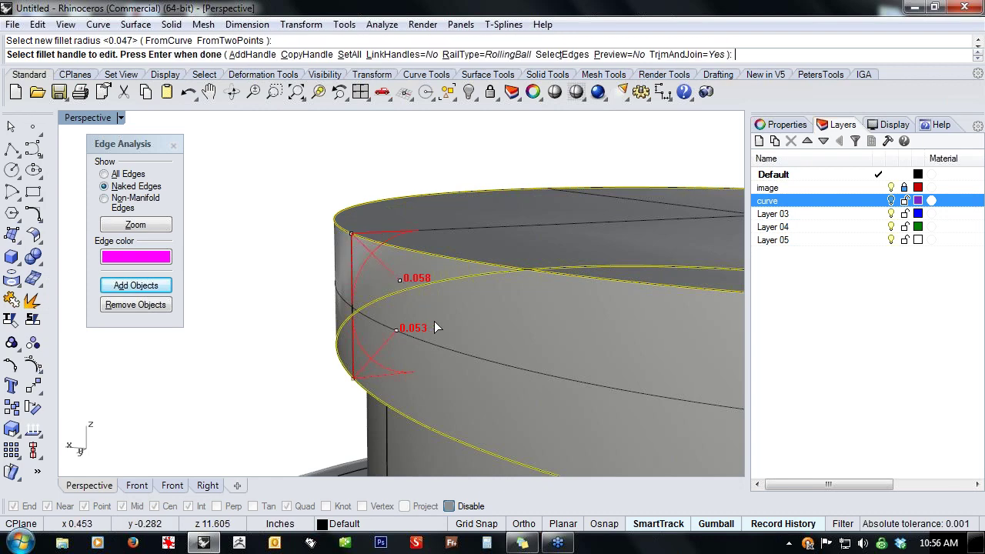
# - Set all fillet handles on the spout disc's edges to 0.05 in and apply the fillets
pyautogui.moveTo(471, 332); pyautogui.dragTo(371, 294, button='right')
pyautogui.scroll(-6, 453, 341)
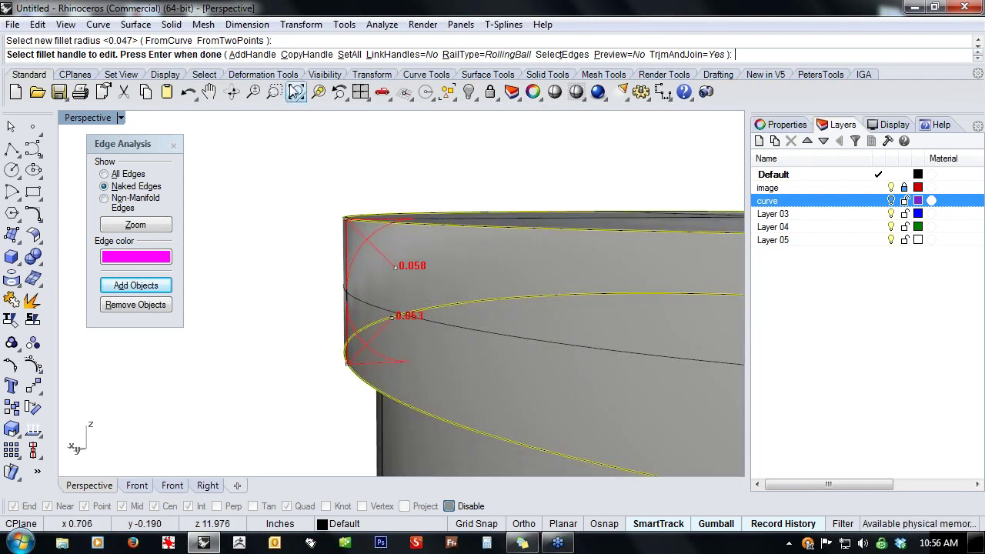
pyautogui.click(350, 55)
pyautogui.write('.05')
pyautogui.press('Return')
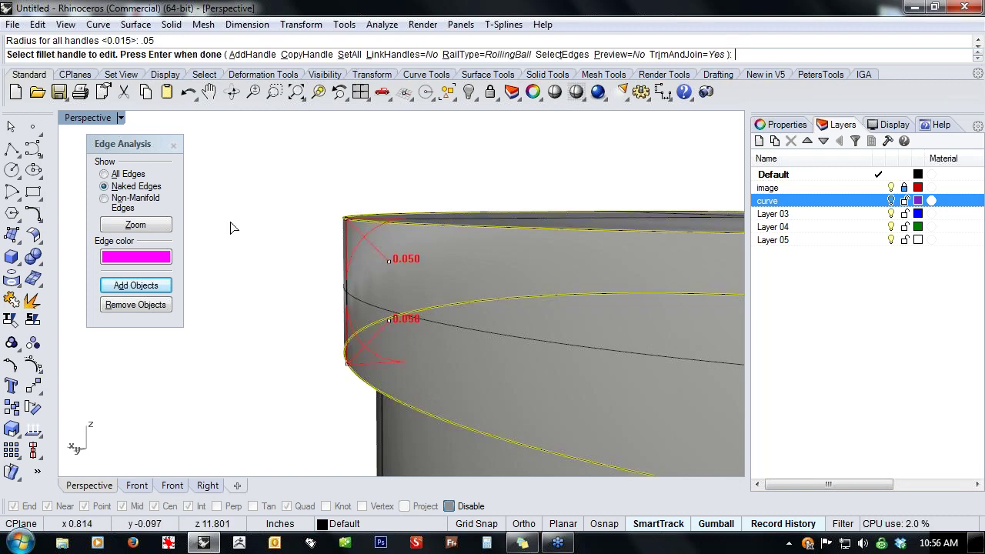
pyautogui.press('Return')
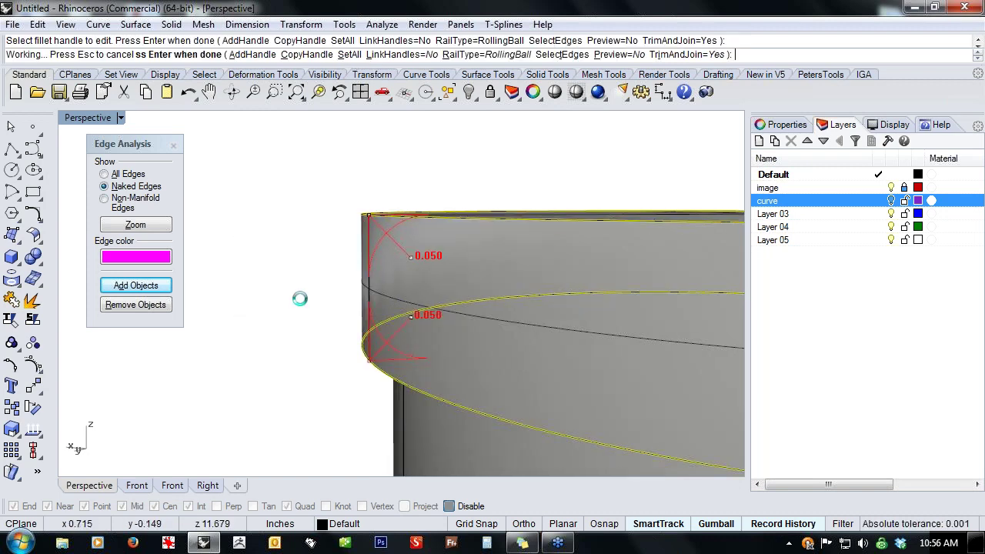
# - Show the hidden bottle body together with the finished lid and view the whole bottle
pyautogui.scroll(-5, 364, 330)
pyautogui.scroll(-6, 401, 286)
pyautogui.keyDown('shift'); pyautogui.moveTo(413, 310); pyautogui.dragTo(431, 331, button='right'); pyautogui.keyUp('shift')
pyautogui.write('Show')
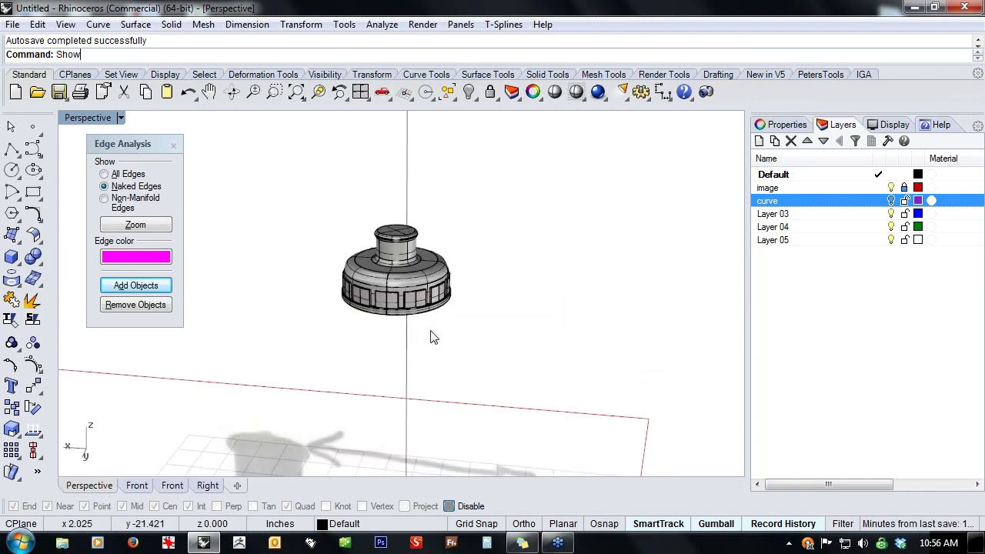
pyautogui.press('Return')
pyautogui.scroll(-4, 461, 335)
pyautogui.keyDown('shift'); pyautogui.moveTo(490, 359); pyautogui.dragTo(507, 260, button='right'); pyautogui.keyUp('shift')
pyautogui.scroll(-3, 507, 260)
pyautogui.moveTo(523, 294); pyautogui.dragTo(456, 446, button='right')
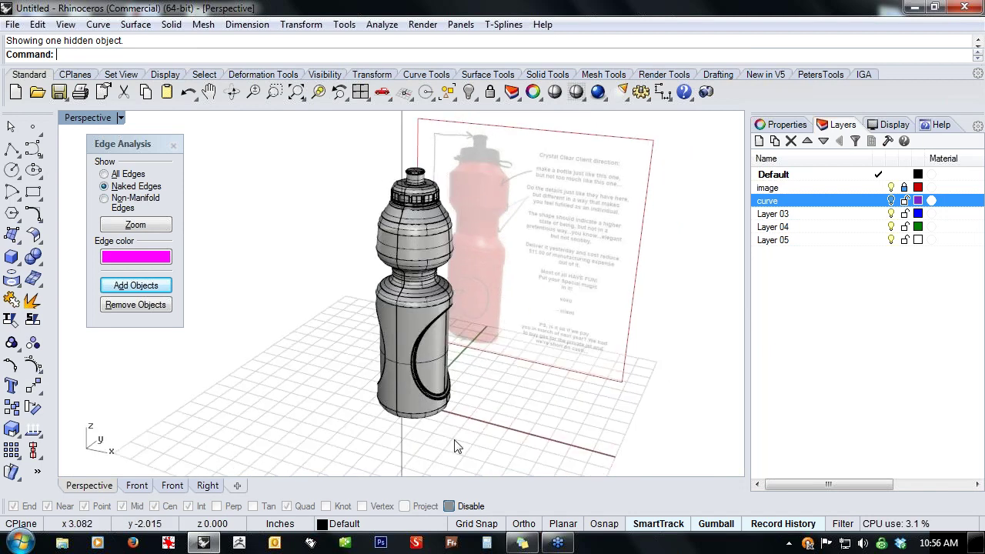
# - Delete the vertical construction line through the bottle's centre and turn off the image layer
pyautogui.click(401, 445)
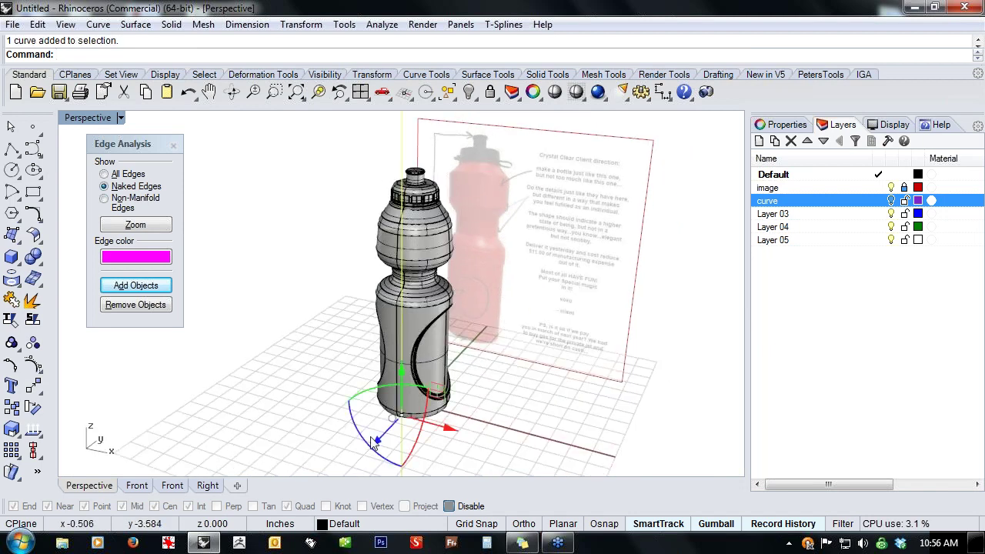
pyautogui.press('Delete')
pyautogui.click(891, 187)
pyautogui.keyDown('shift'); pyautogui.moveTo(609, 353); pyautogui.dragTo(583, 248, button='right'); pyautogui.keyUp('shift')
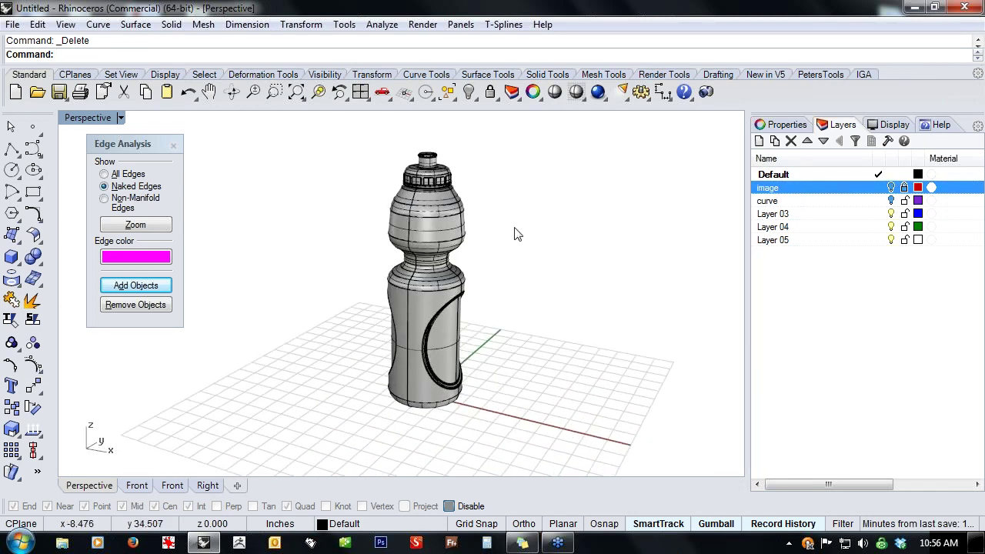